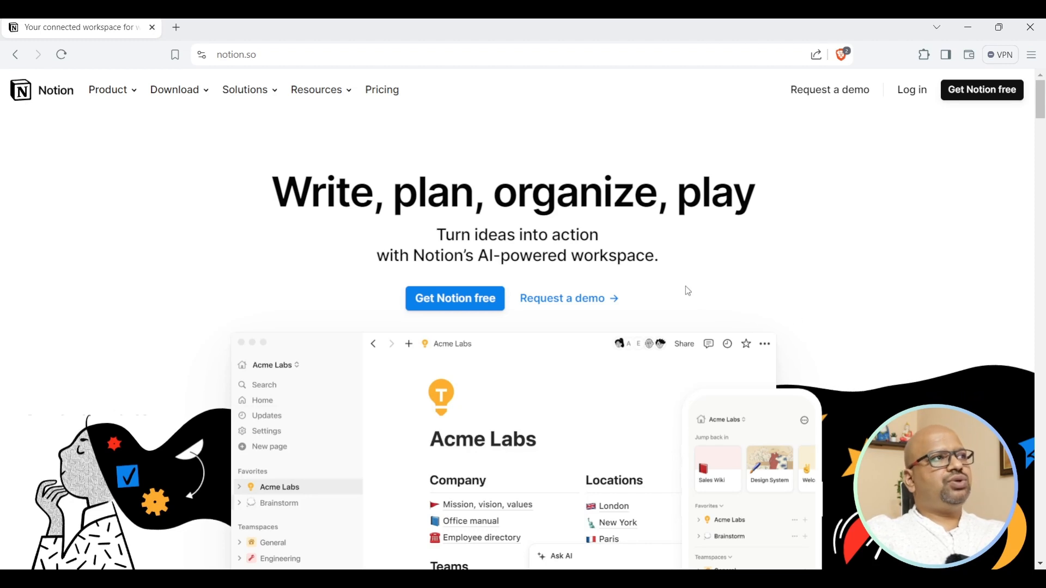
Open Notion's pricing page and scroll past the plan cards to the Notion AI add-on section.
mouse_move(361, 101)
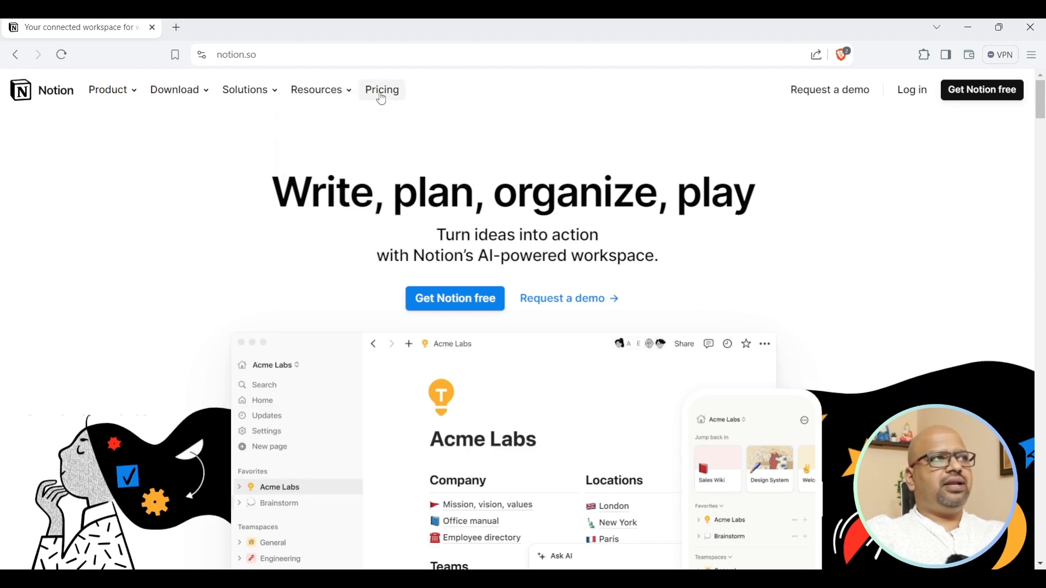
click(382, 95)
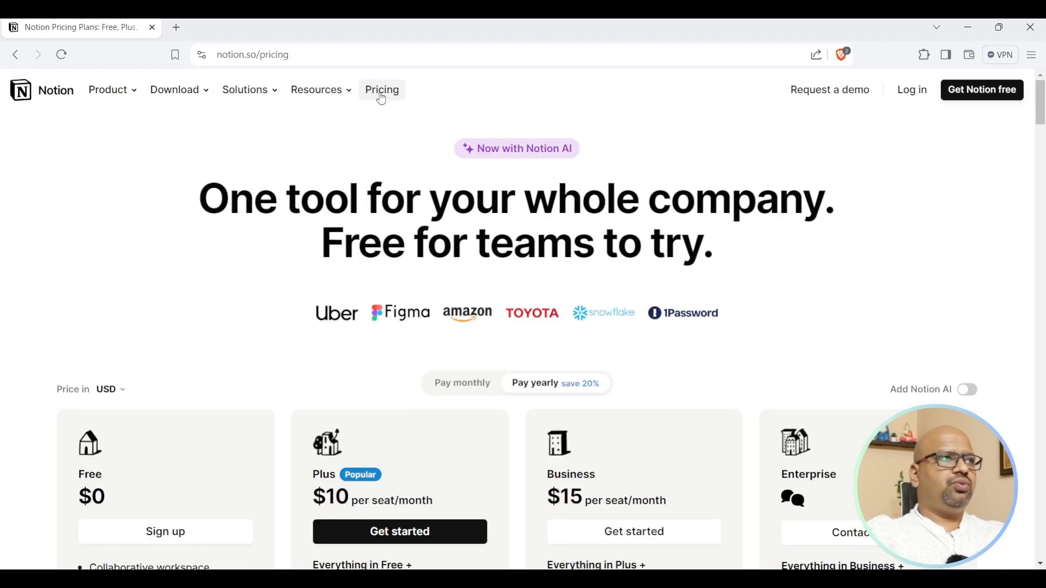
scroll(389, 111, down, 4)
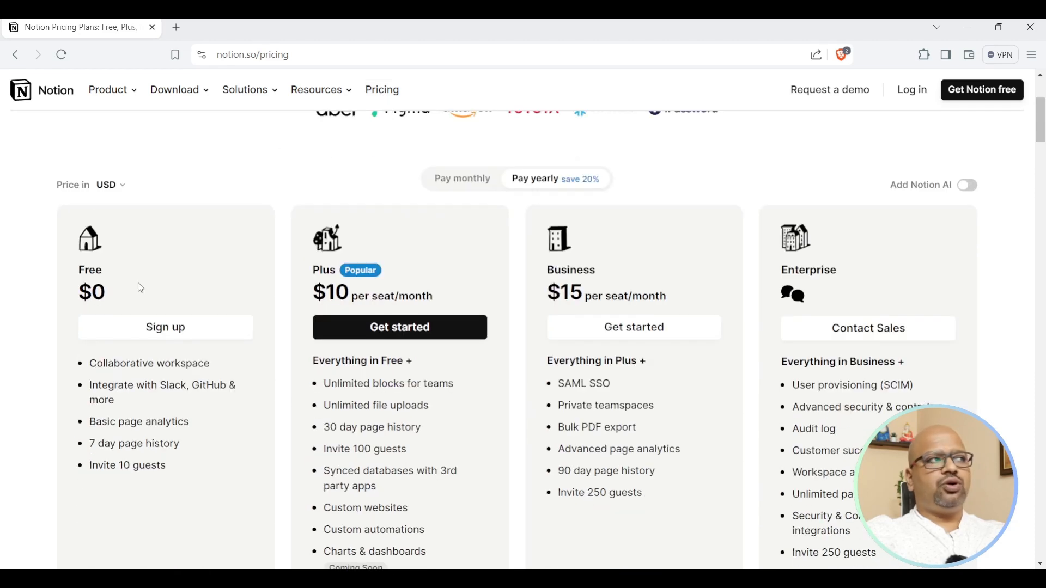
scroll(98, 292, down, 1)
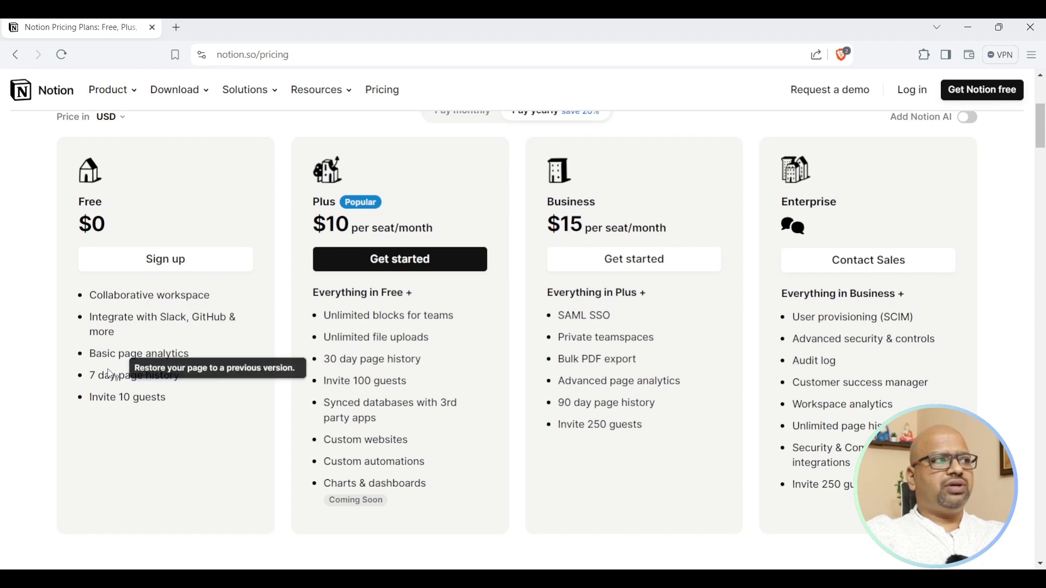
mouse_move(147, 388)
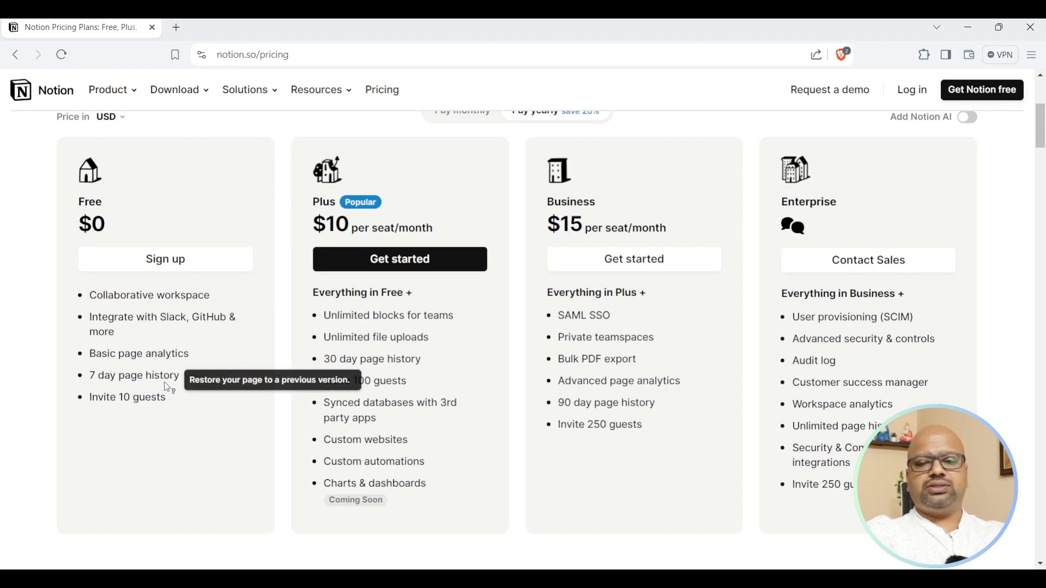
scroll(199, 413, down, 3)
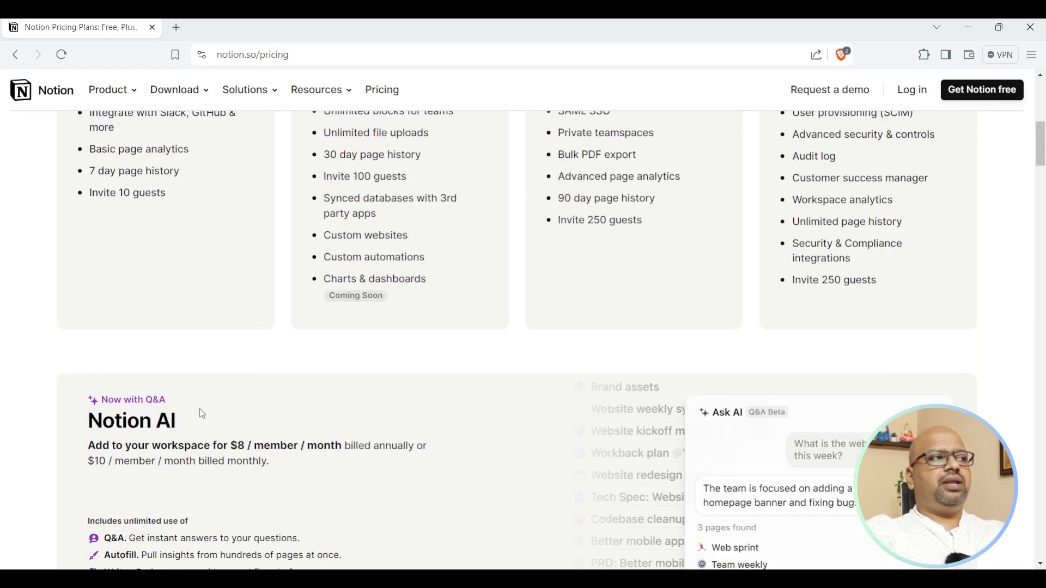
scroll(202, 414, down, 3)
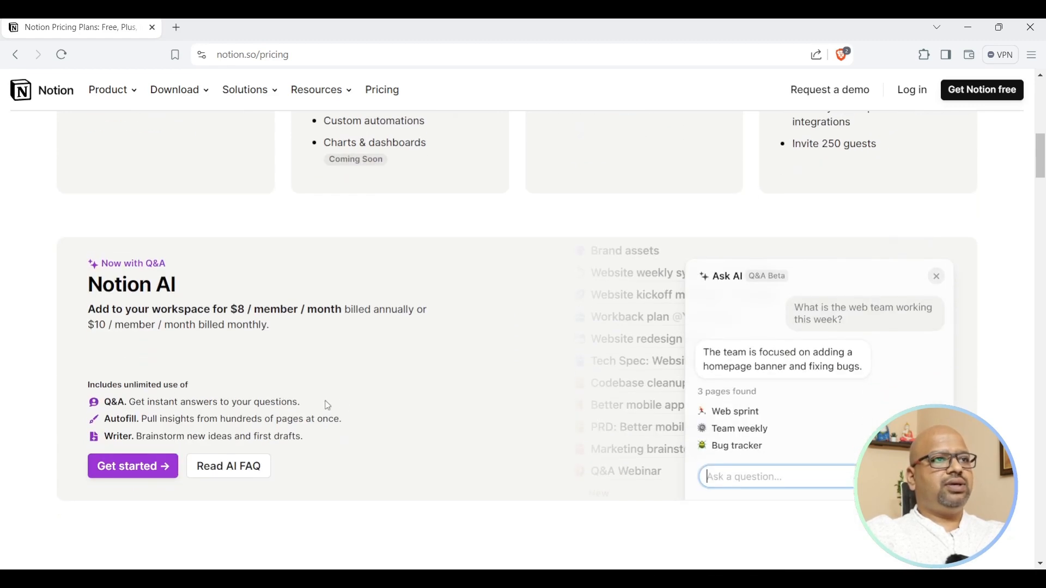
scroll(381, 406, down, 5)
scroll(381, 407, up, 4)
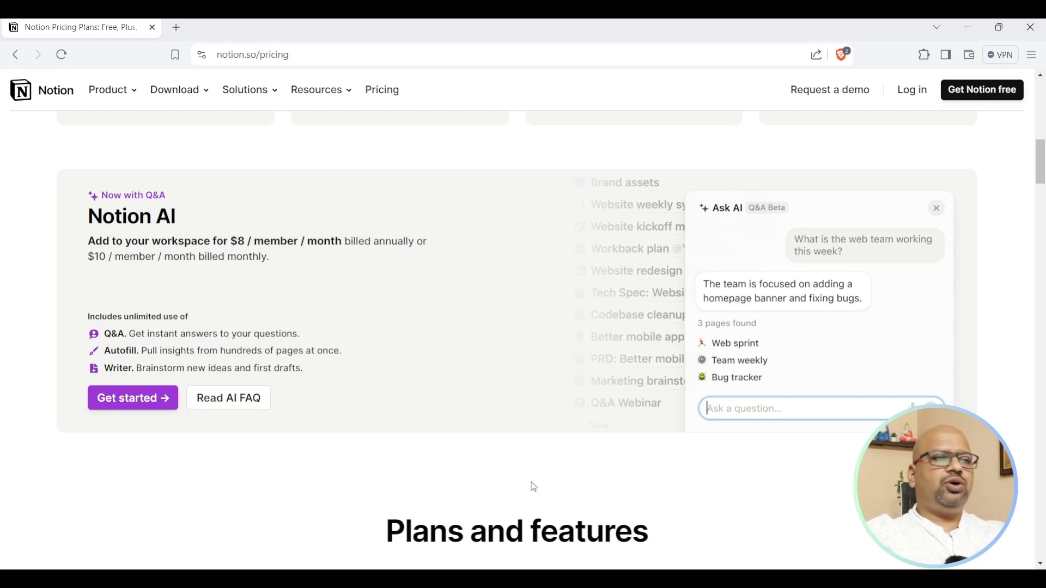
scroll(534, 433, down, 6)
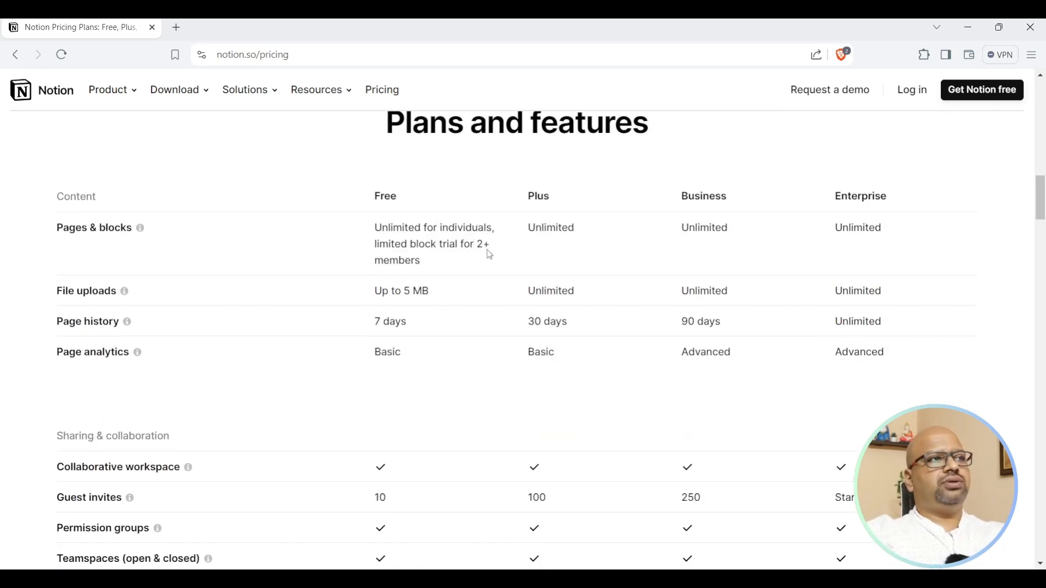
scroll(474, 315, down, 2)
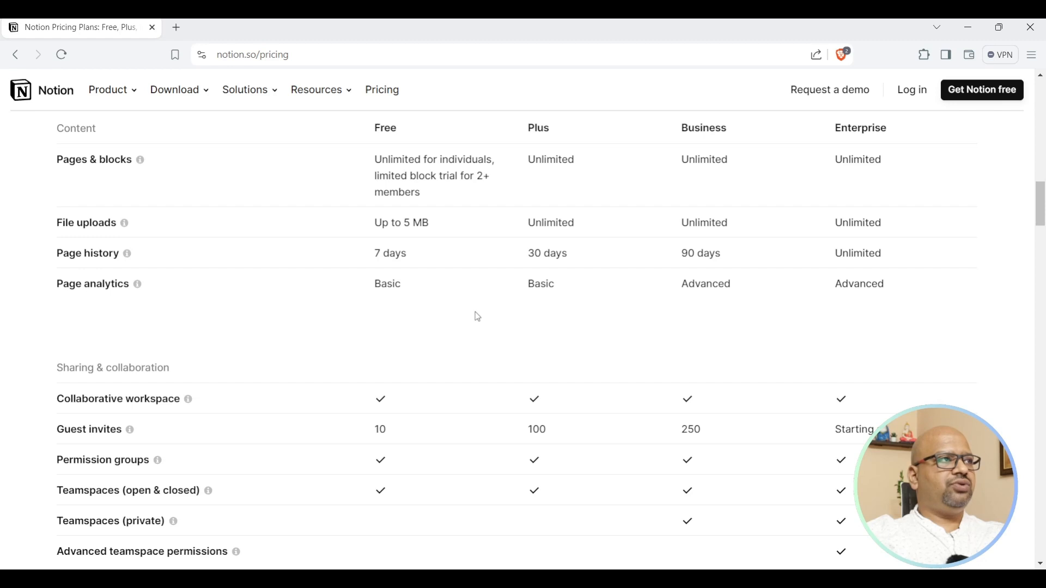
scroll(478, 317, down, 2)
drag(379, 298, 424, 303)
scroll(430, 311, down, 5)
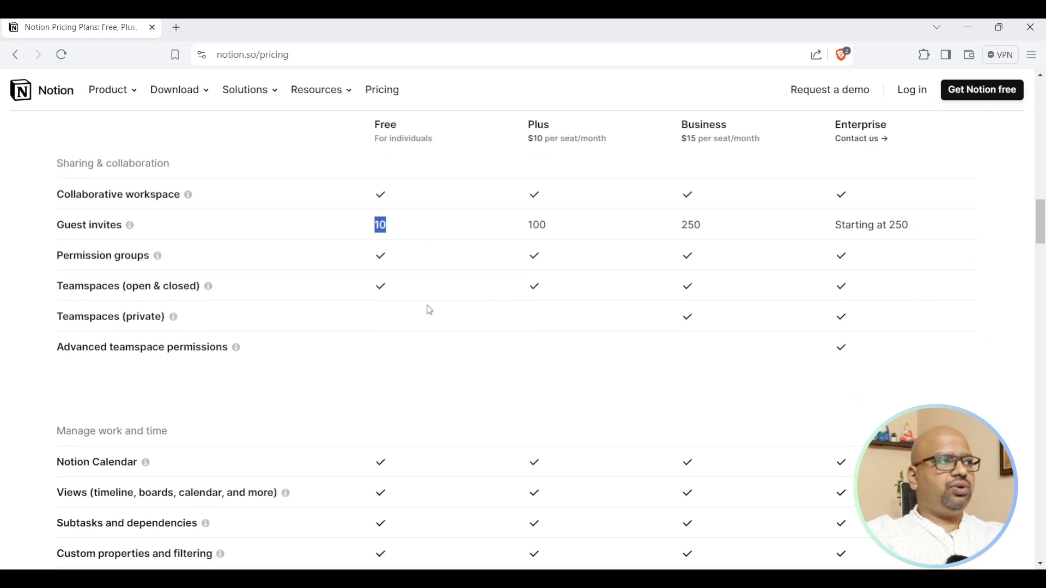
scroll(429, 311, down, 4)
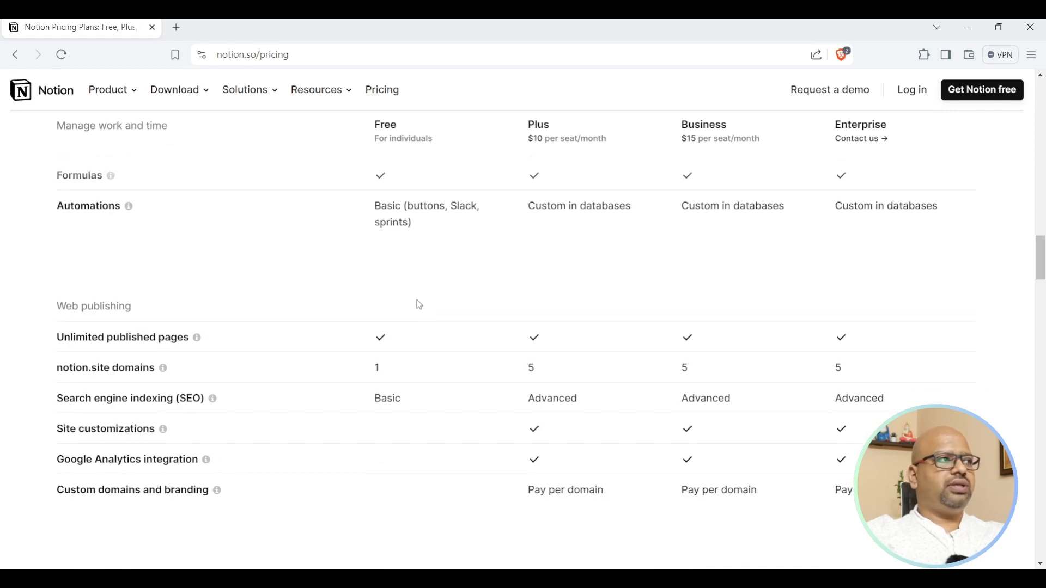
drag(376, 207, 448, 212)
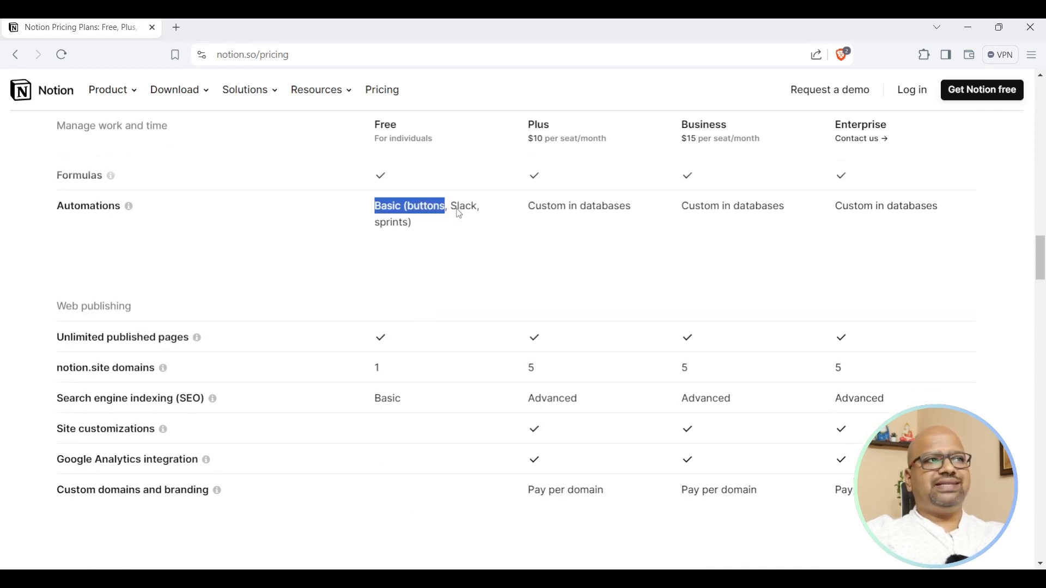
click(458, 210)
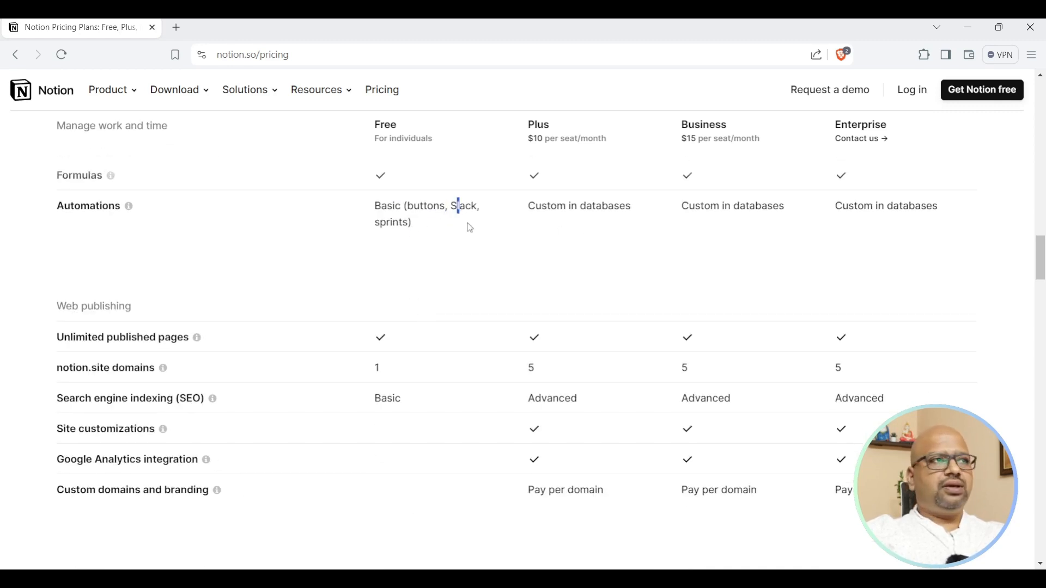
drag(543, 210, 619, 210)
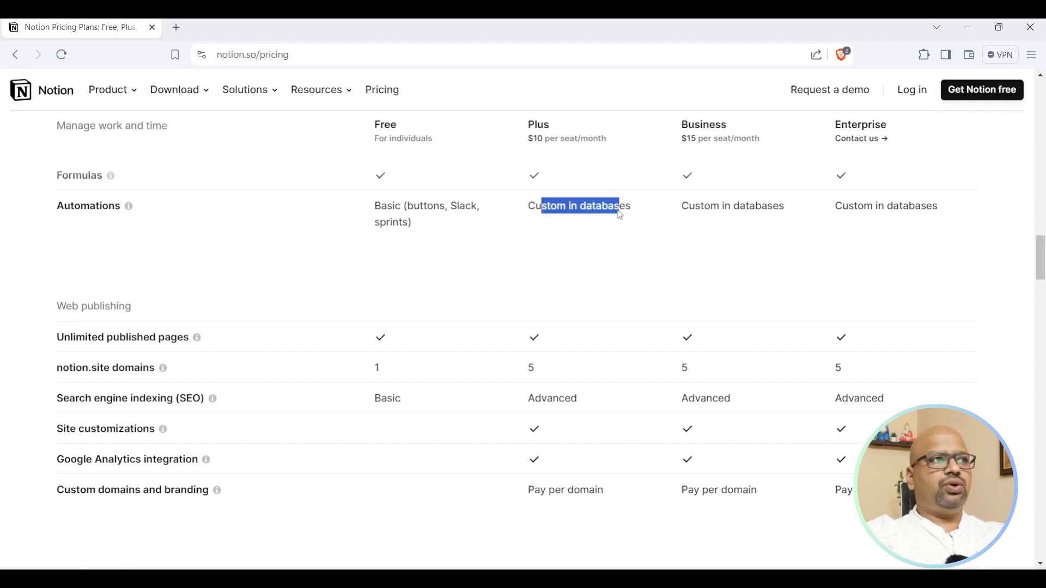
scroll(605, 256, up, 1)
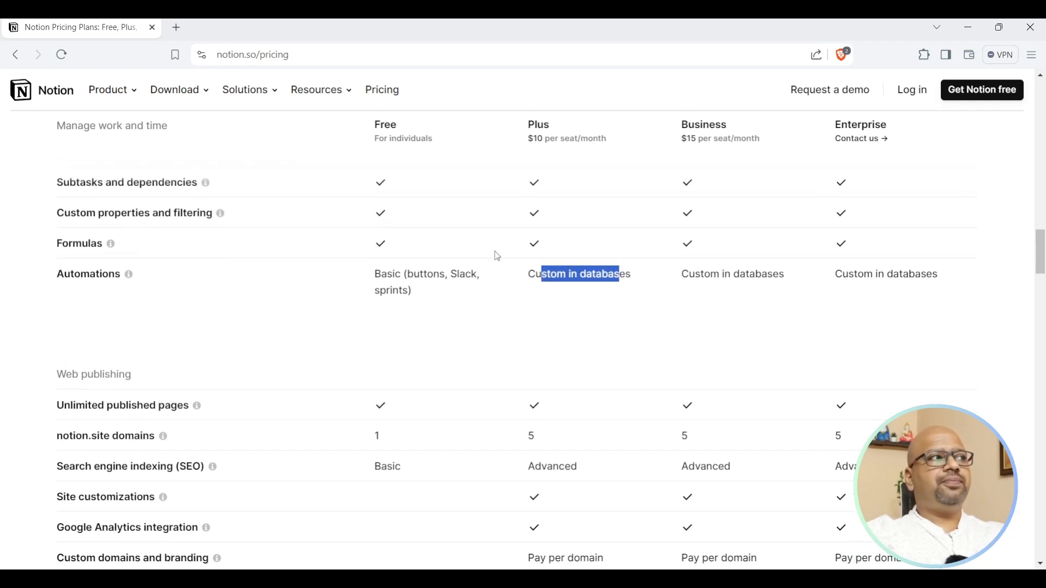
drag(405, 276, 444, 277)
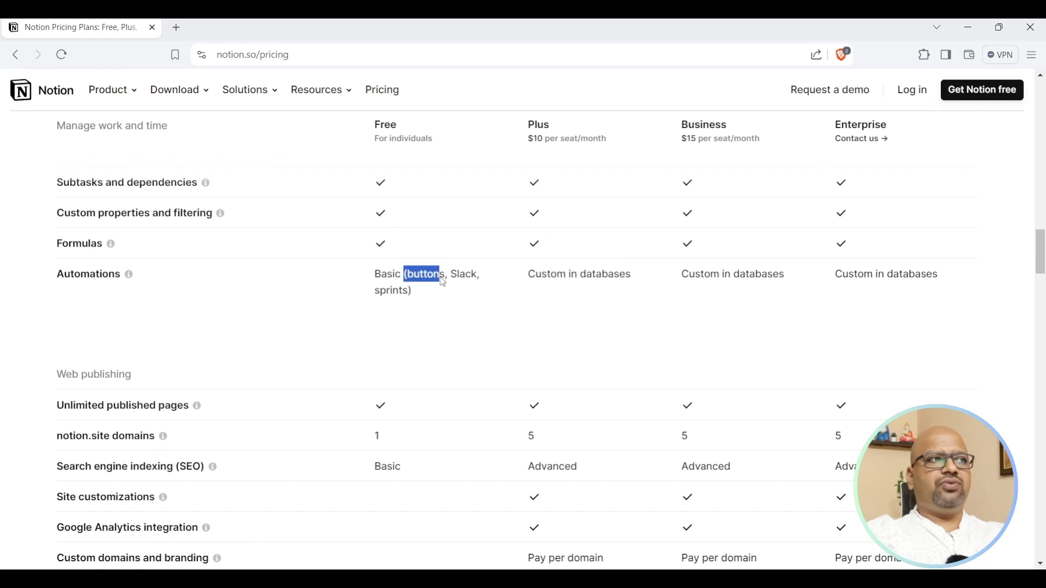
drag(362, 276, 406, 278)
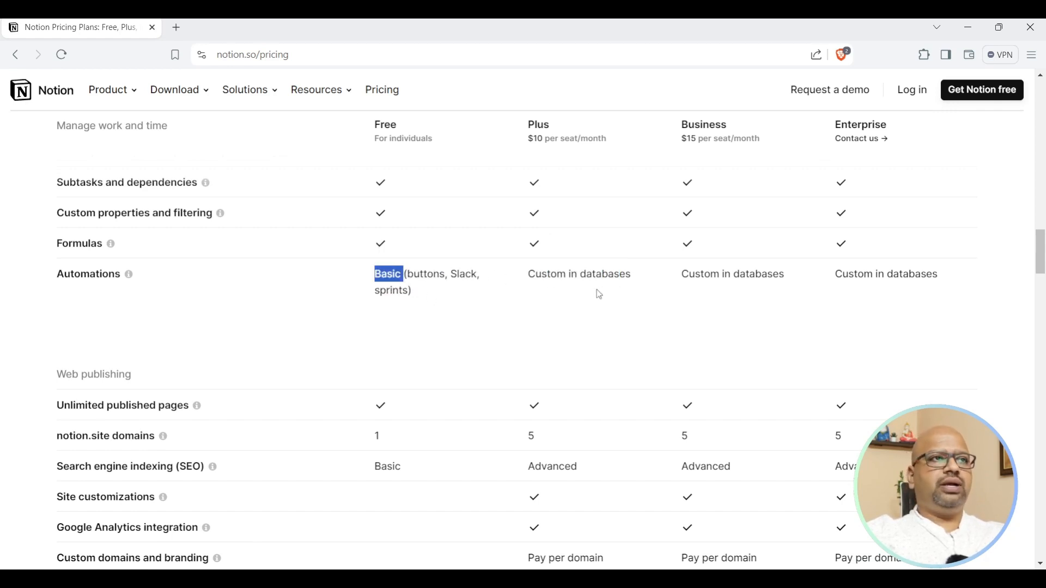
scroll(630, 388, down, 1)
scroll(620, 383, down, 2)
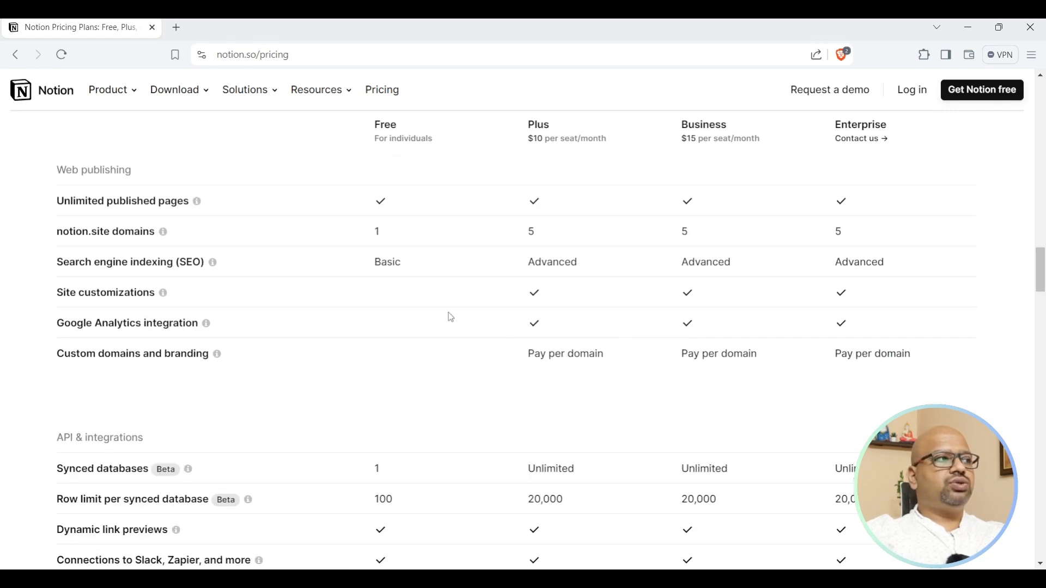
scroll(556, 272, down, 3)
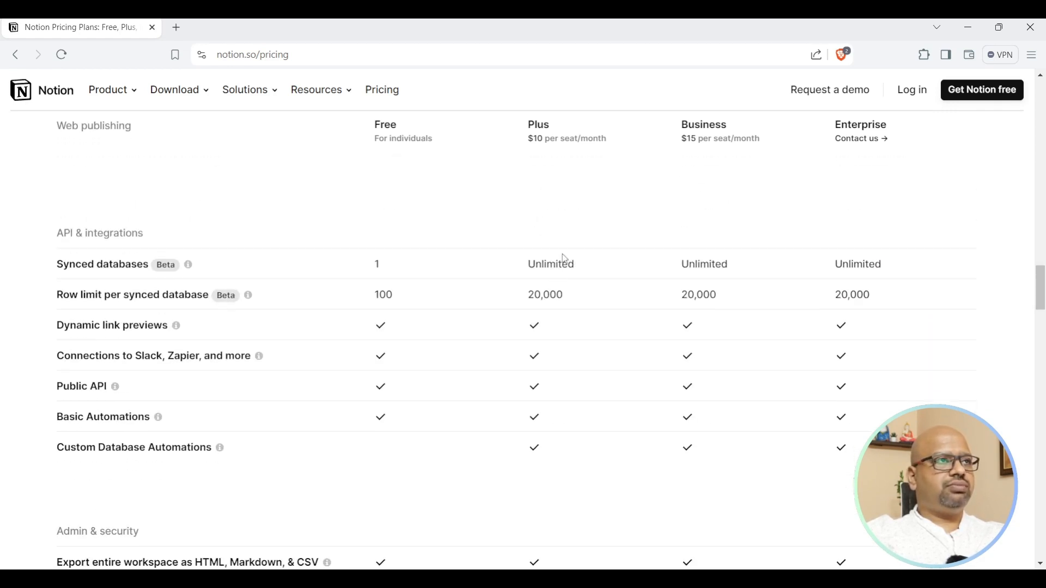
scroll(562, 270, up, 2)
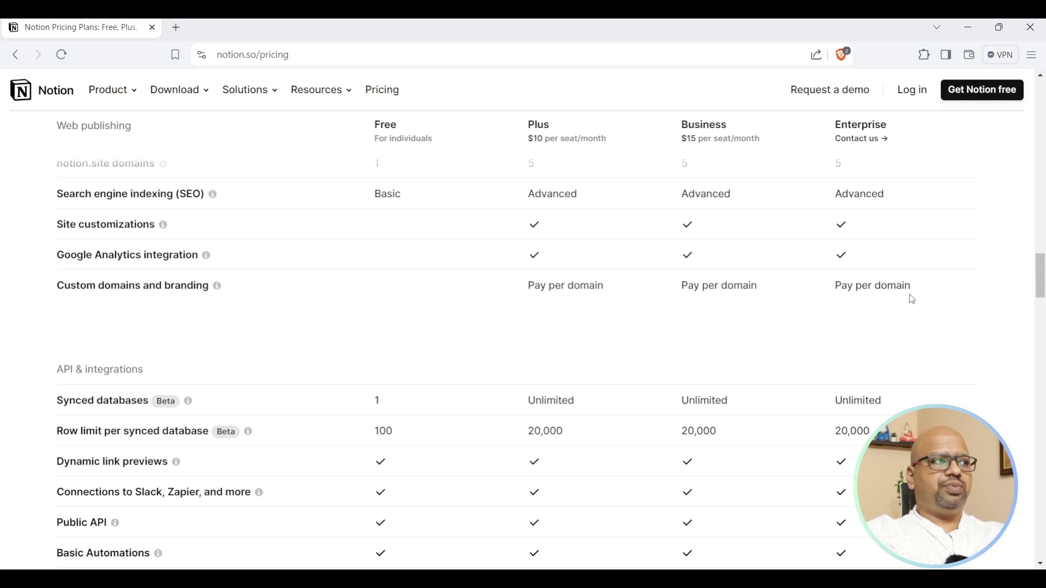
scroll(632, 307, down, 3)
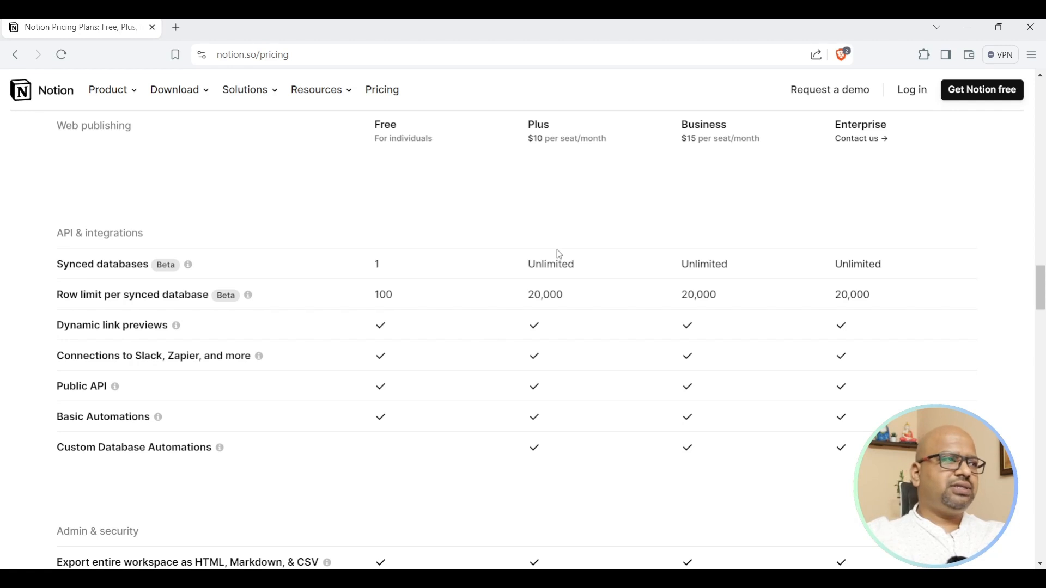
scroll(488, 219, down, 6)
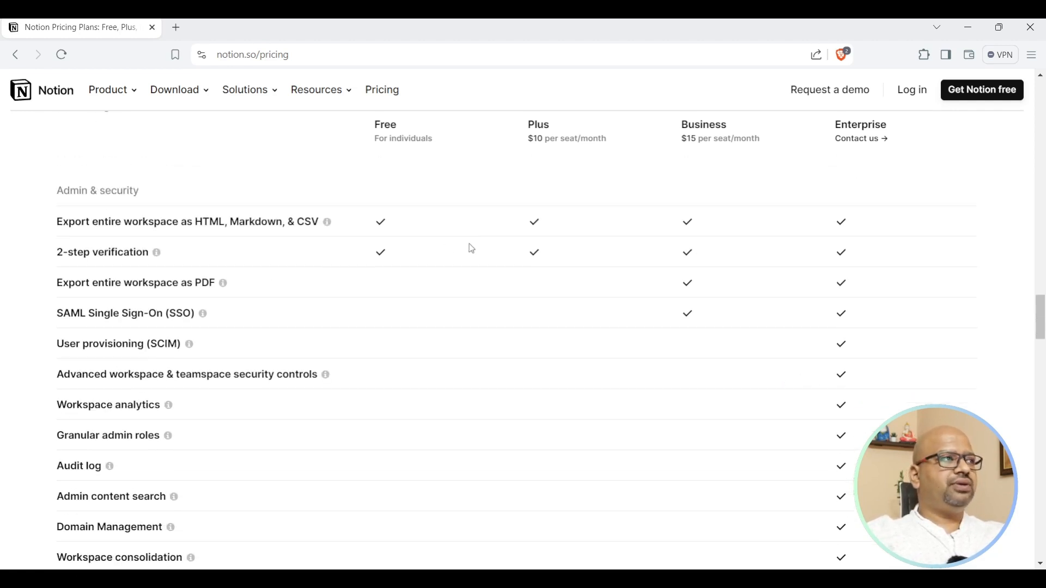
scroll(444, 252, down, 7)
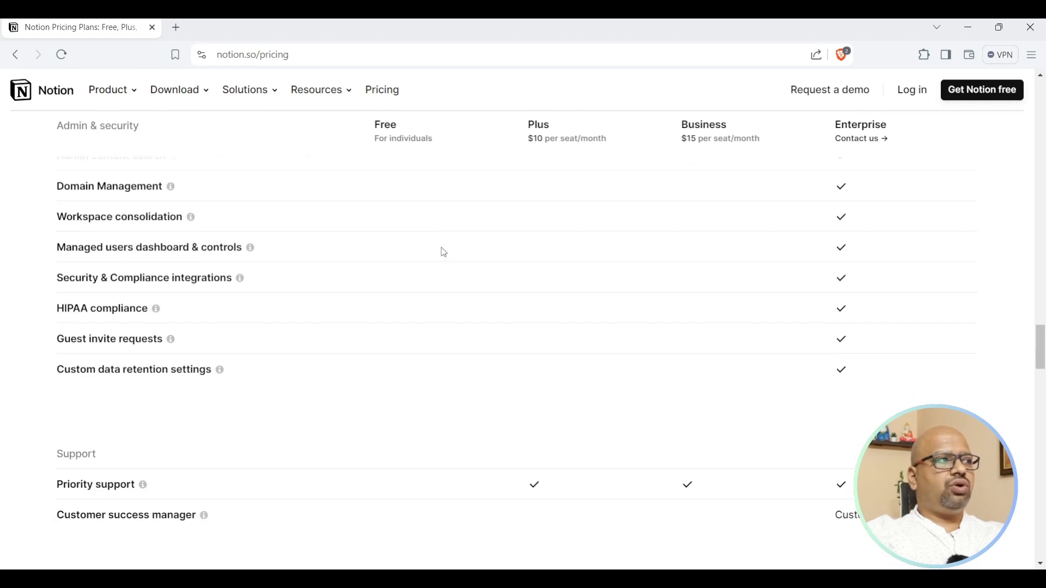
scroll(440, 251, up, 4)
drag(71, 254, 137, 255)
drag(101, 286, 176, 286)
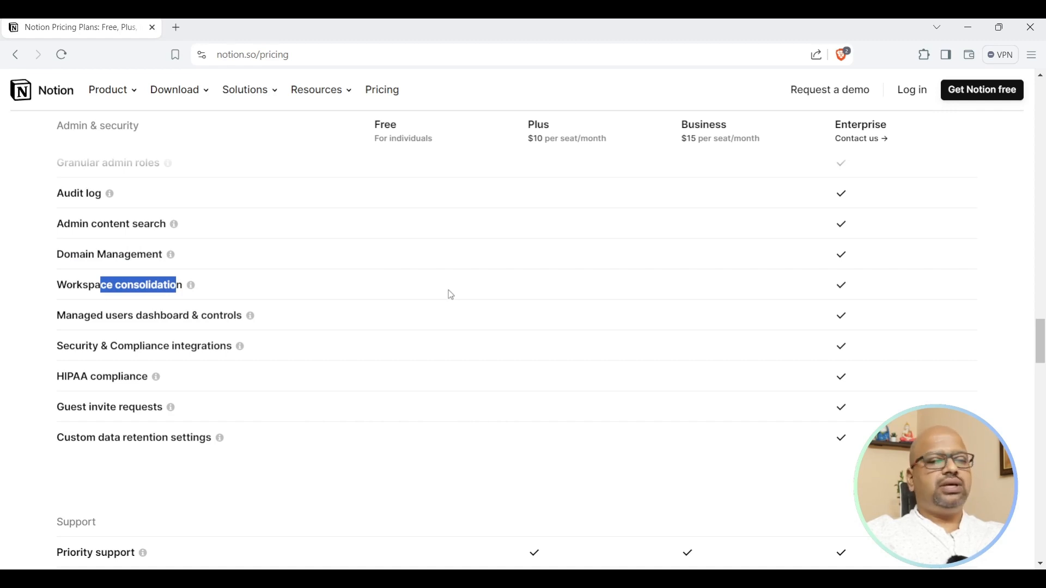
scroll(451, 295, down, 10)
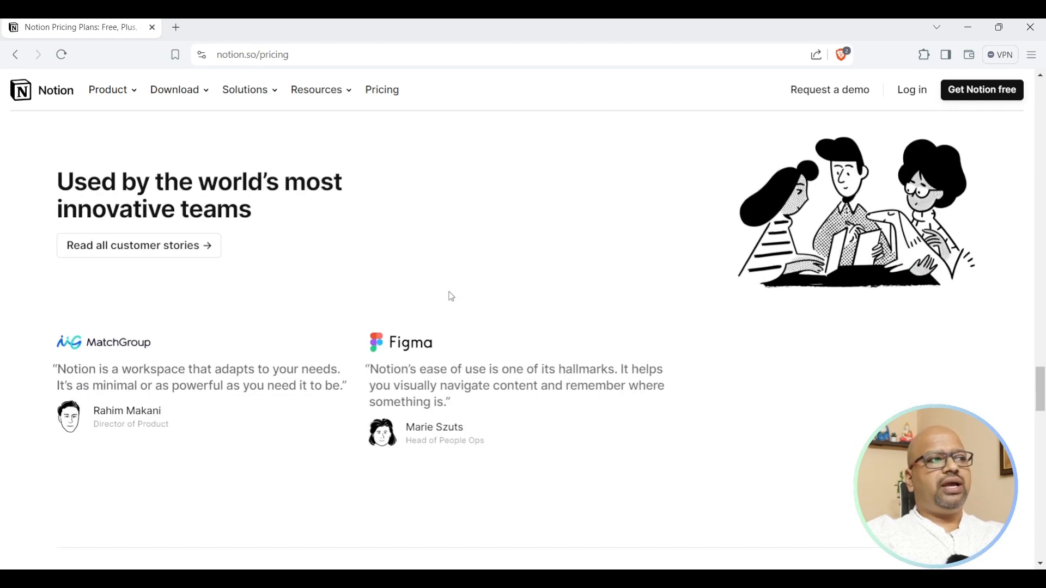
scroll(452, 296, up, 6)
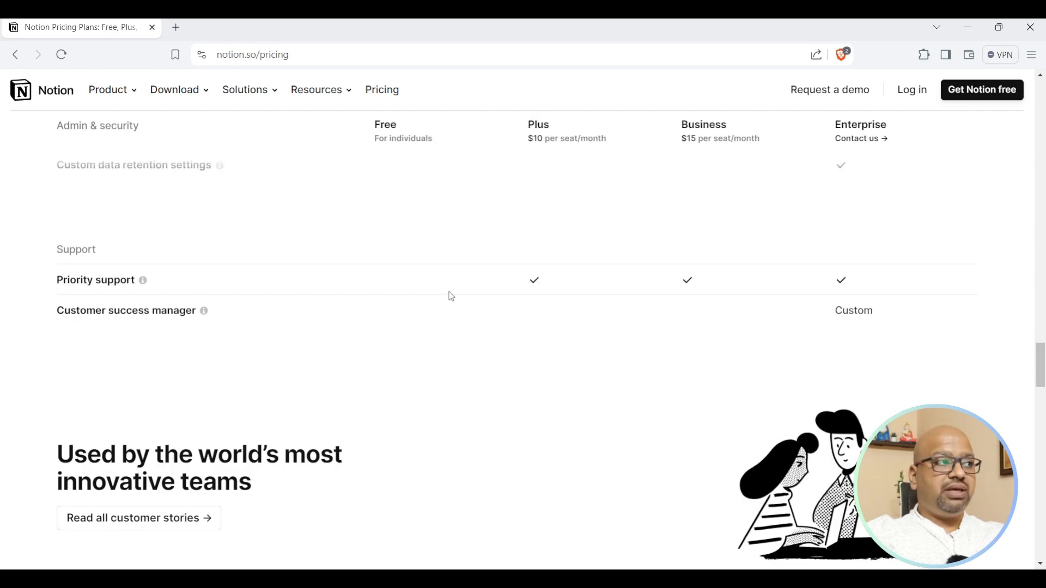
scroll(451, 296, up, 4)
scroll(451, 296, down, 2)
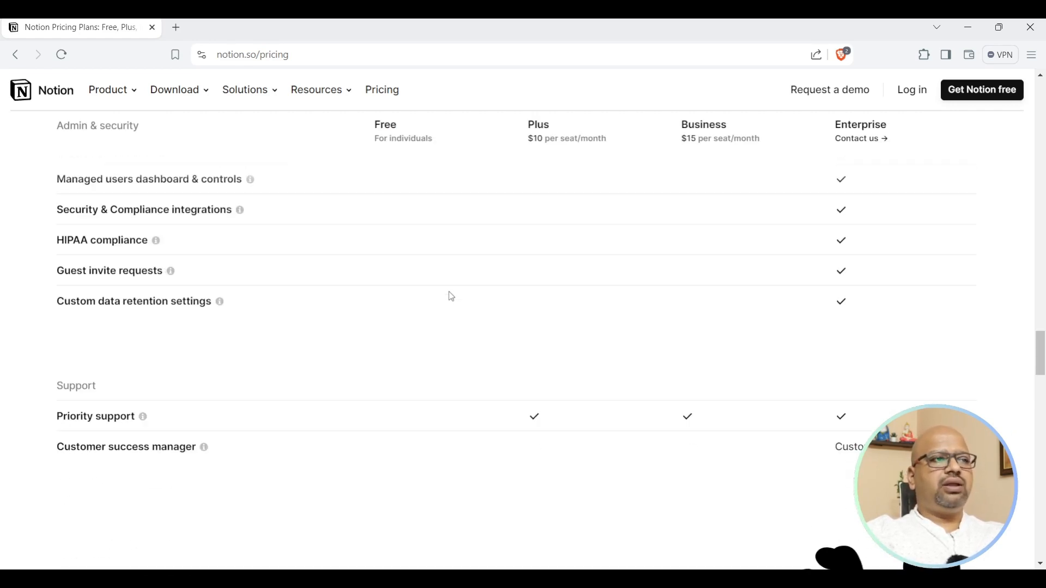
scroll(451, 296, up, 20)
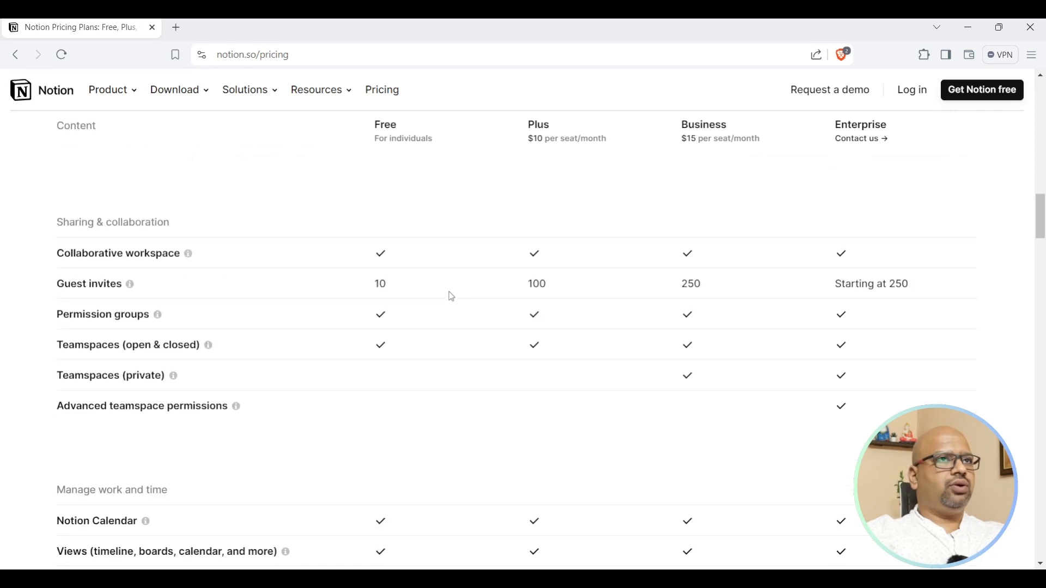
scroll(451, 296, up, 15)
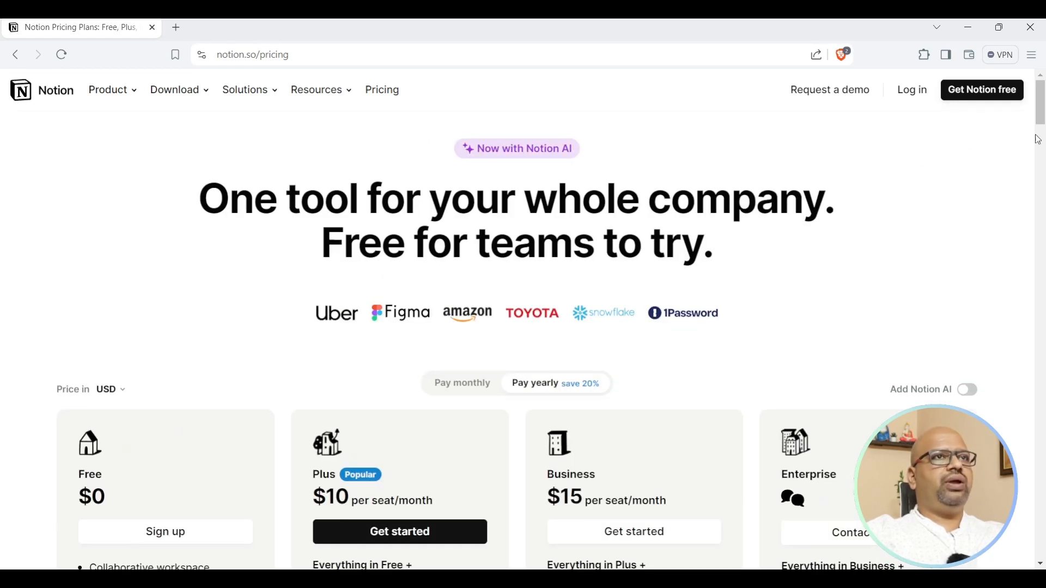
Sign up free with Google for personal use, pick To-do list, and skip the remaining onboarding.
click(985, 92)
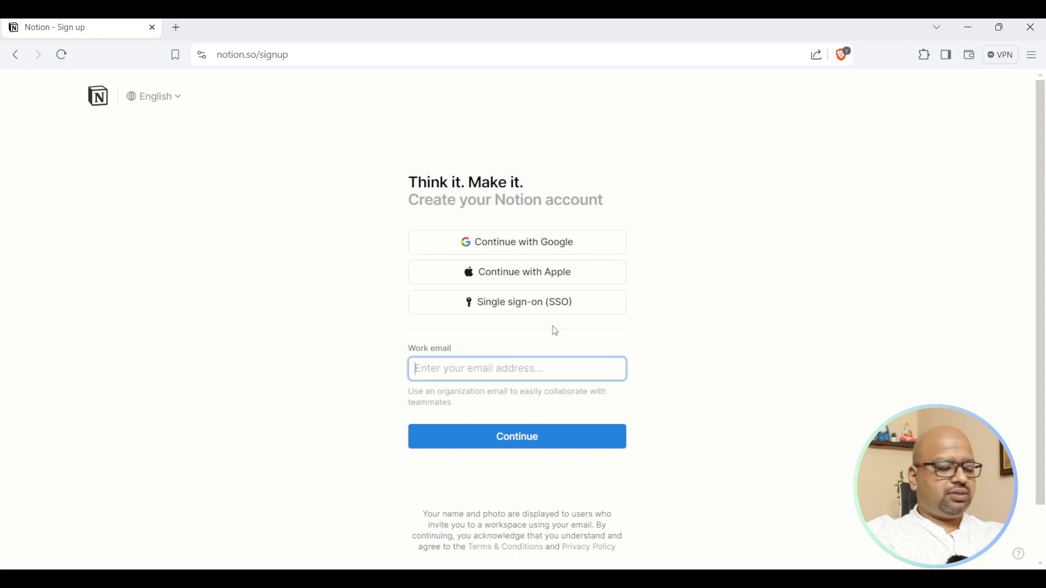
click(537, 244)
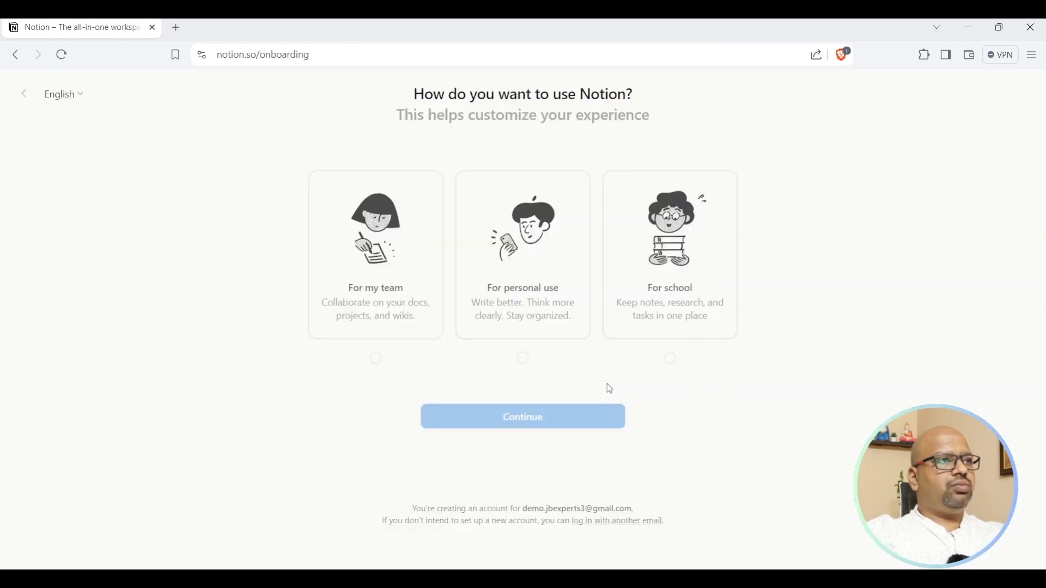
click(538, 299)
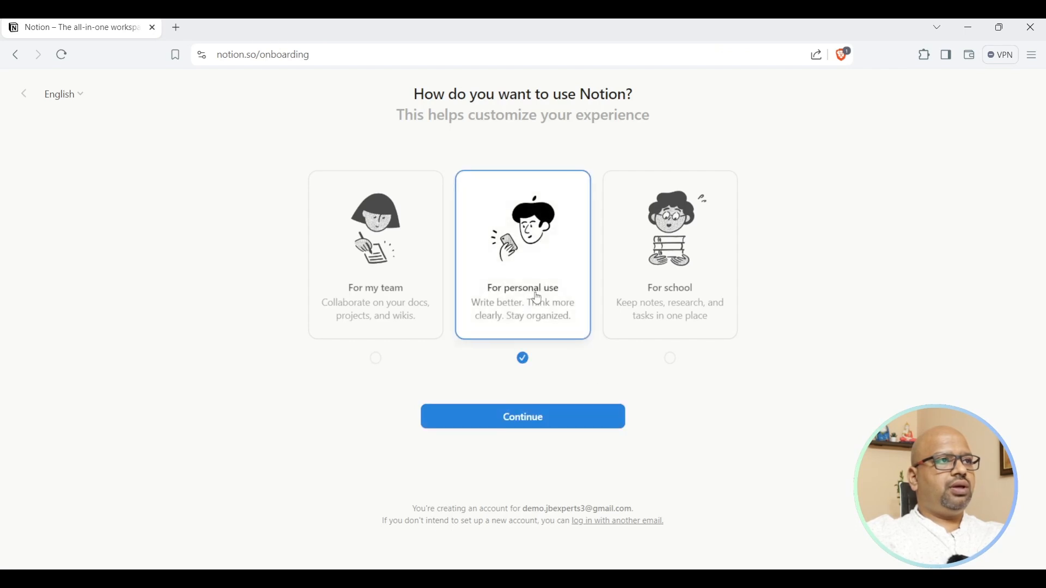
click(540, 420)
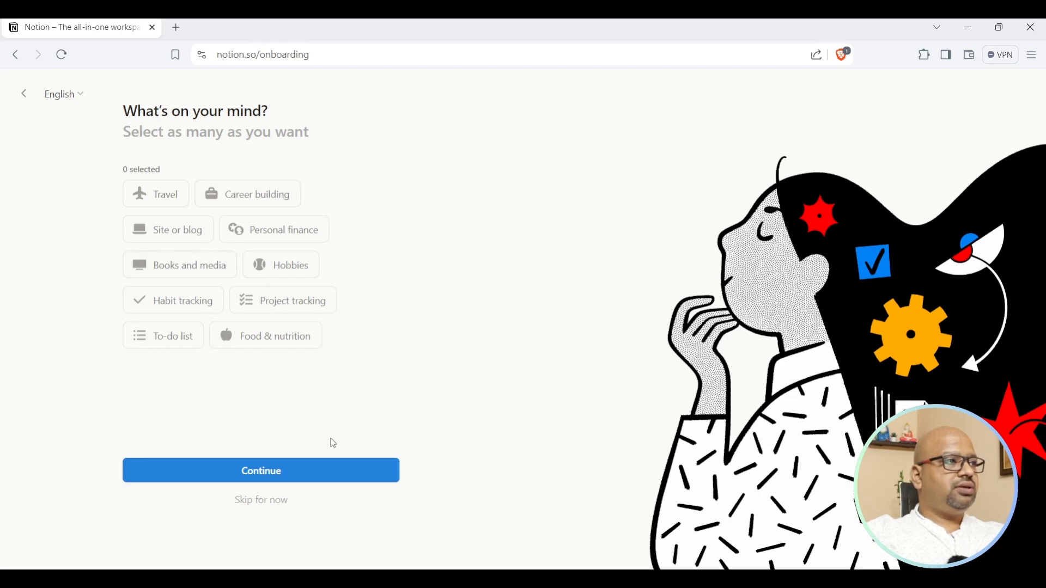
click(181, 349)
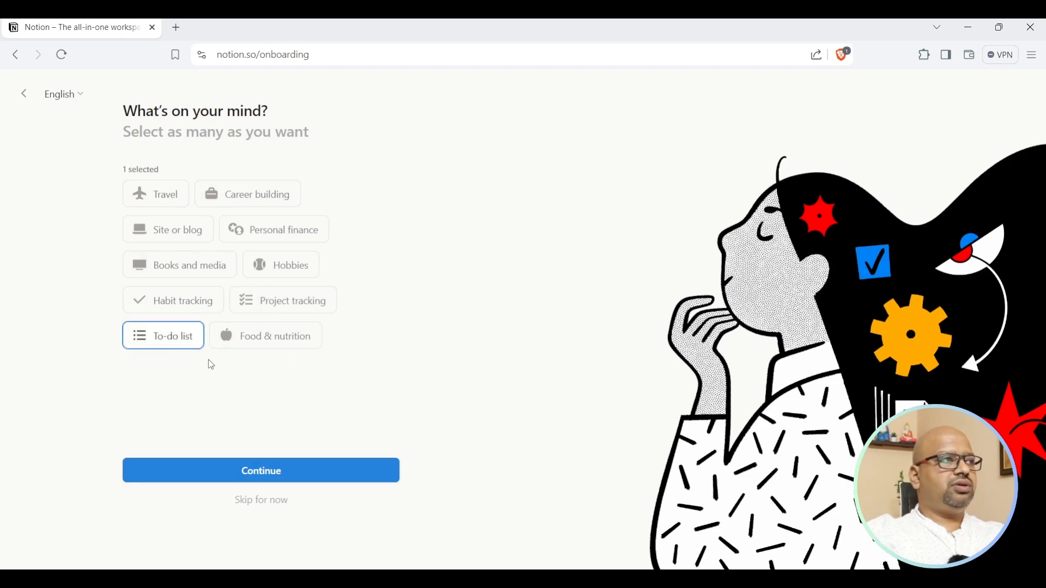
click(270, 506)
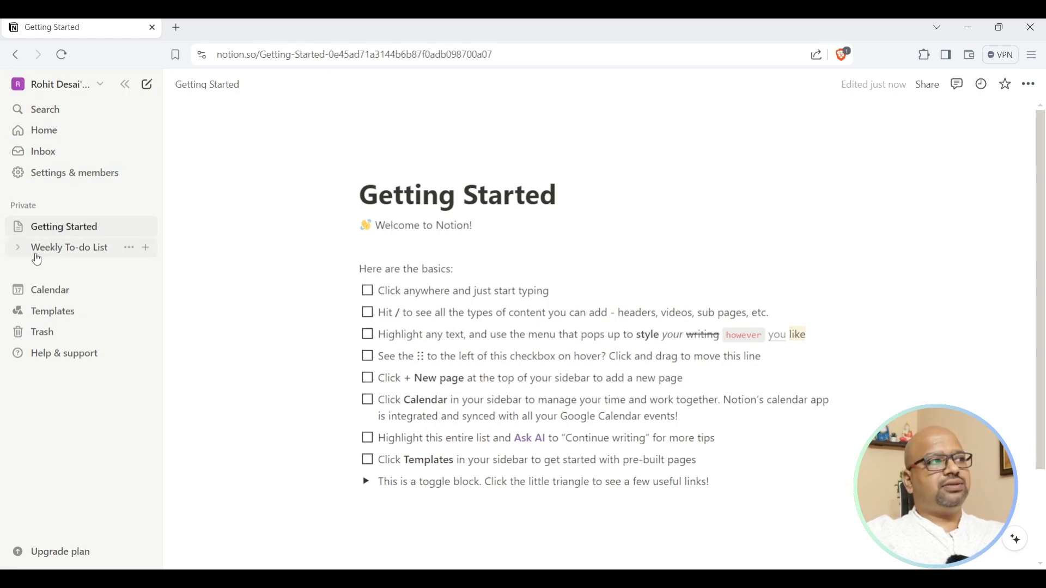
Move the Weekly To-do List page to the trash.
click(129, 248)
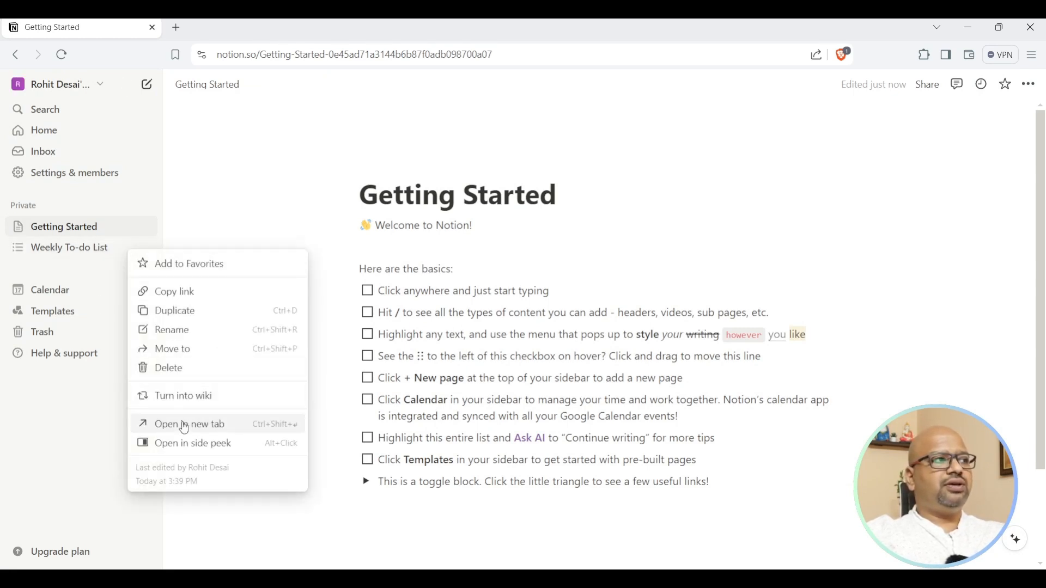
click(170, 368)
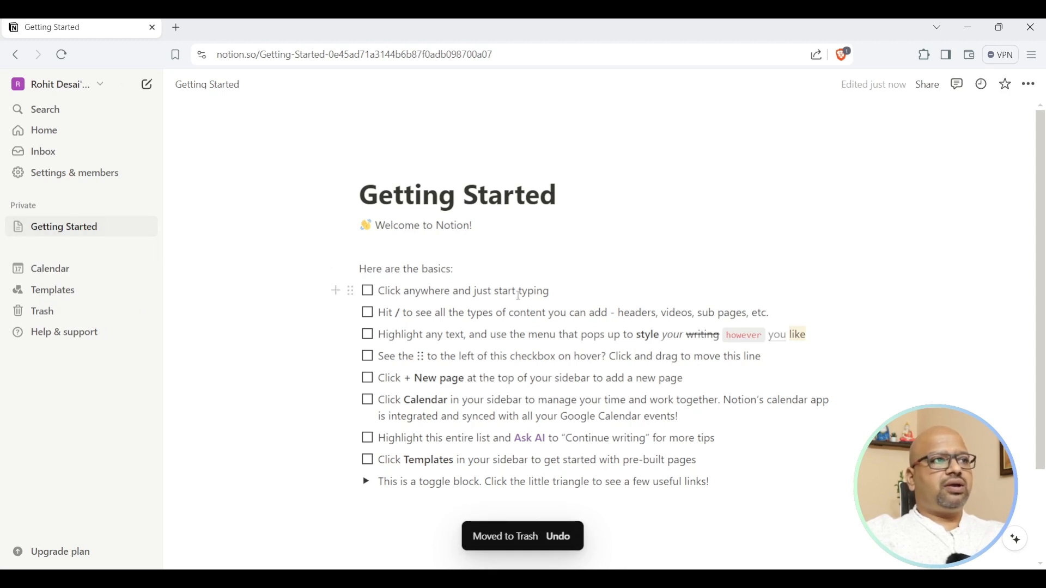
scroll(528, 427, down, 2)
Type three lines of filler text below the toggle block, then start a slash command on a fresh line.
click(408, 418)
text(dgfkhrdijpjiodfg)
key(Return)
text(dfghbndfgioh)
key(Return)
text(chgbndfgsipogghfnrds)
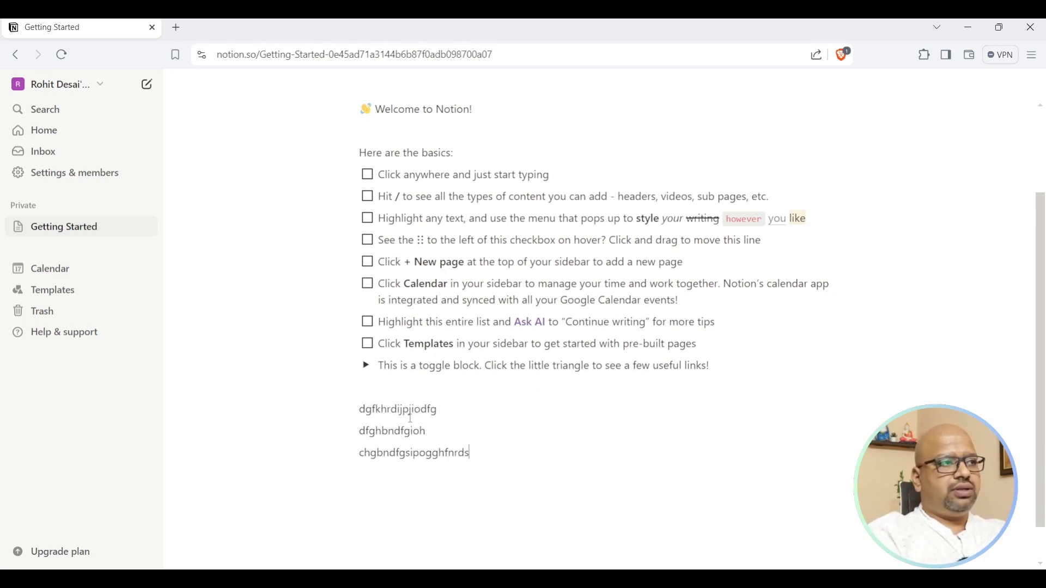
key(Return)
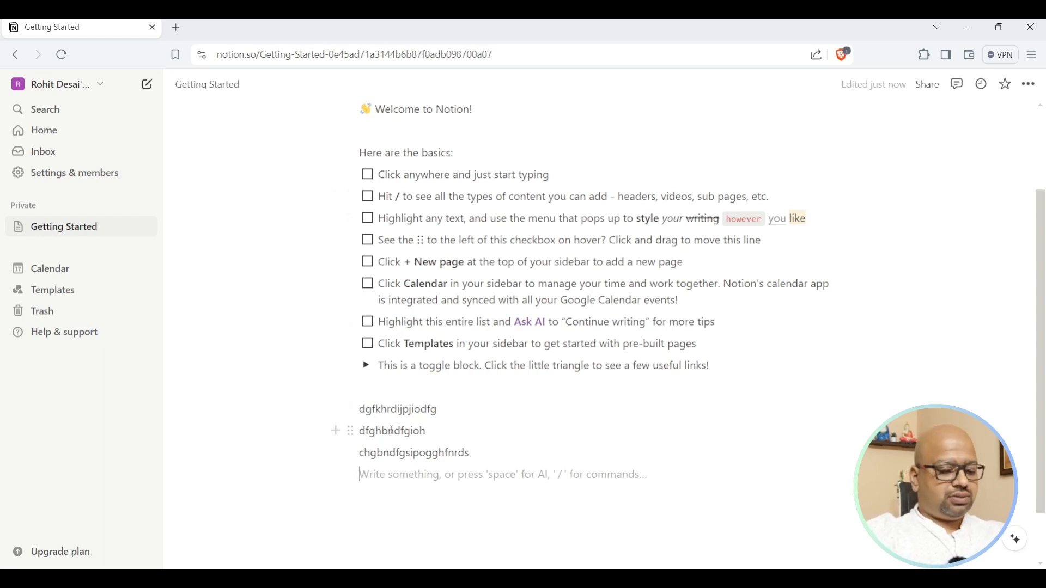
text(/)
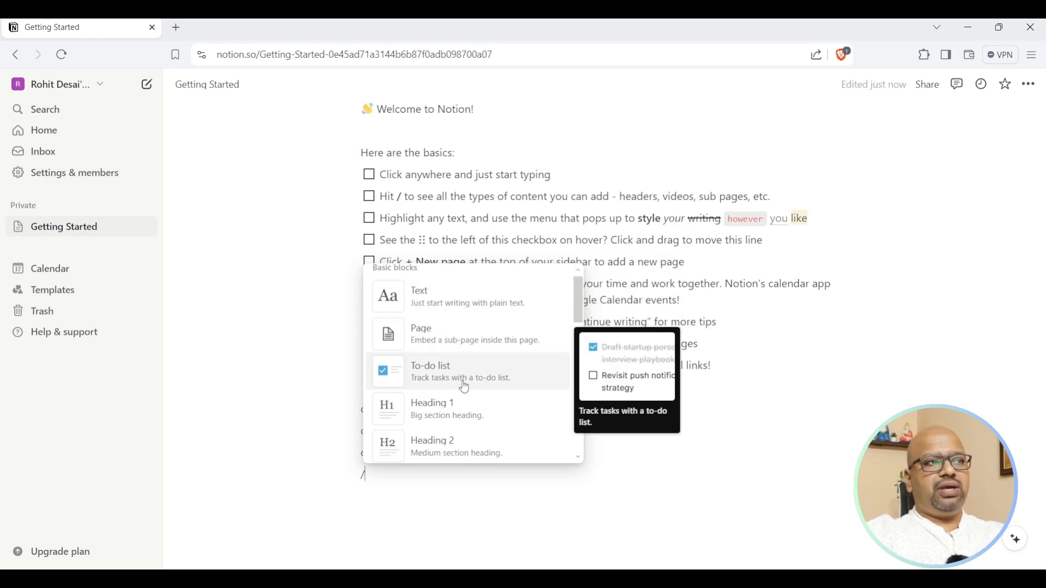
Scroll the slash-command block menu and insert a Board view below the filler text.
scroll(460, 384, down, 1)
scroll(459, 369, down, 1)
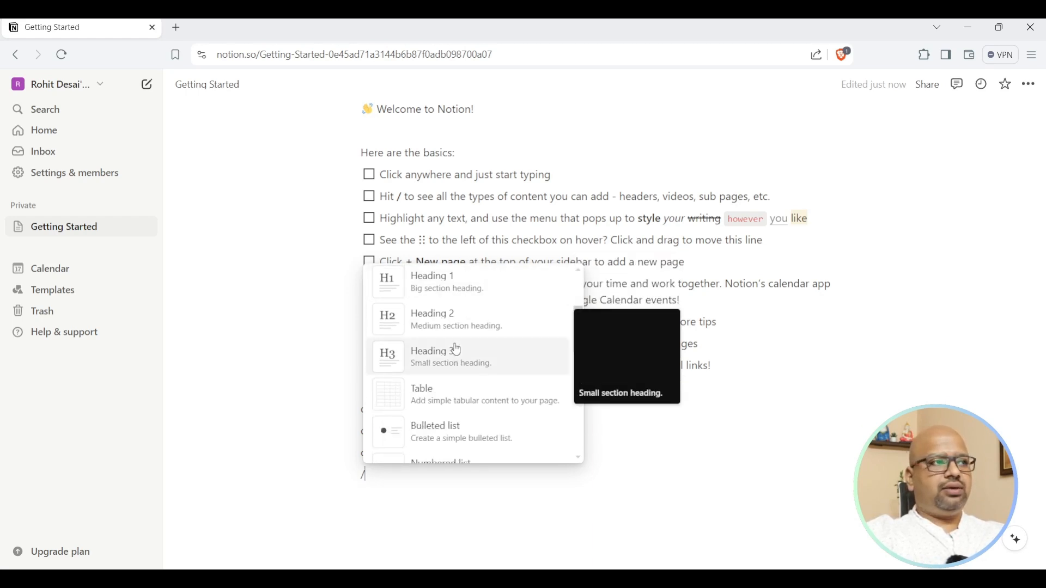
scroll(471, 375, down, 1)
scroll(472, 375, down, 1)
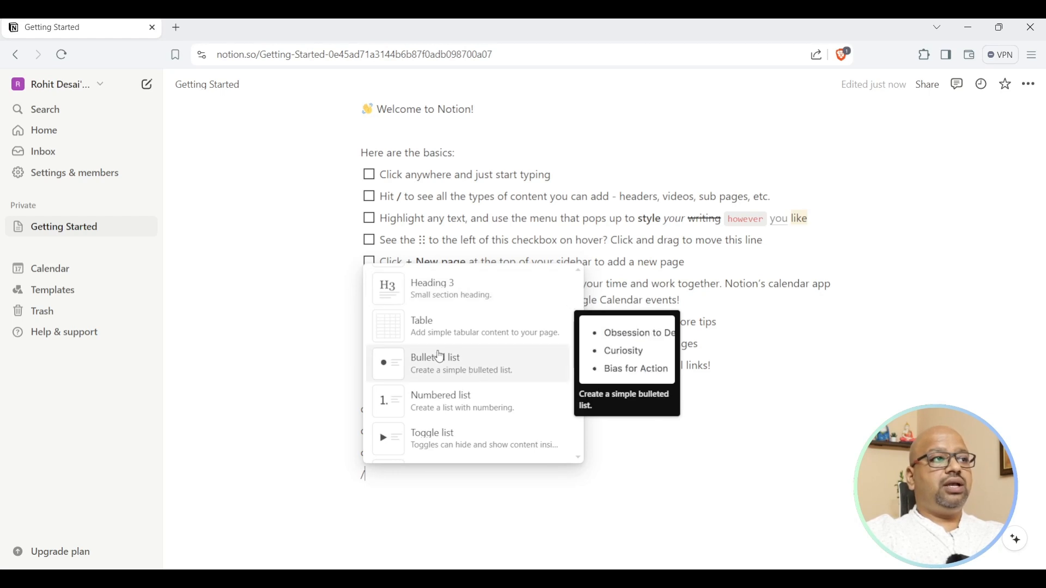
scroll(480, 377, down, 1)
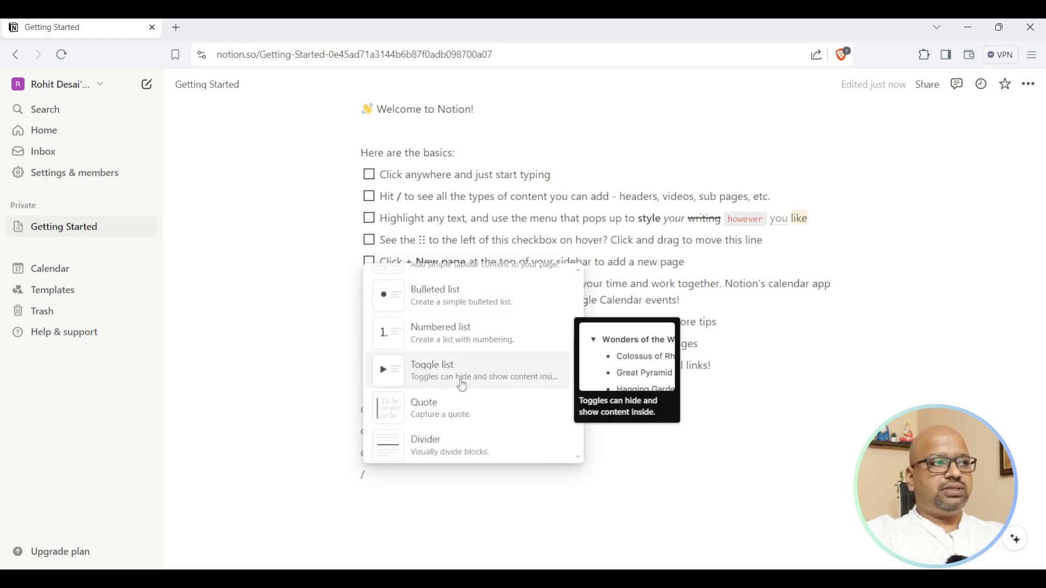
scroll(472, 382, down, 1)
scroll(459, 374, down, 1)
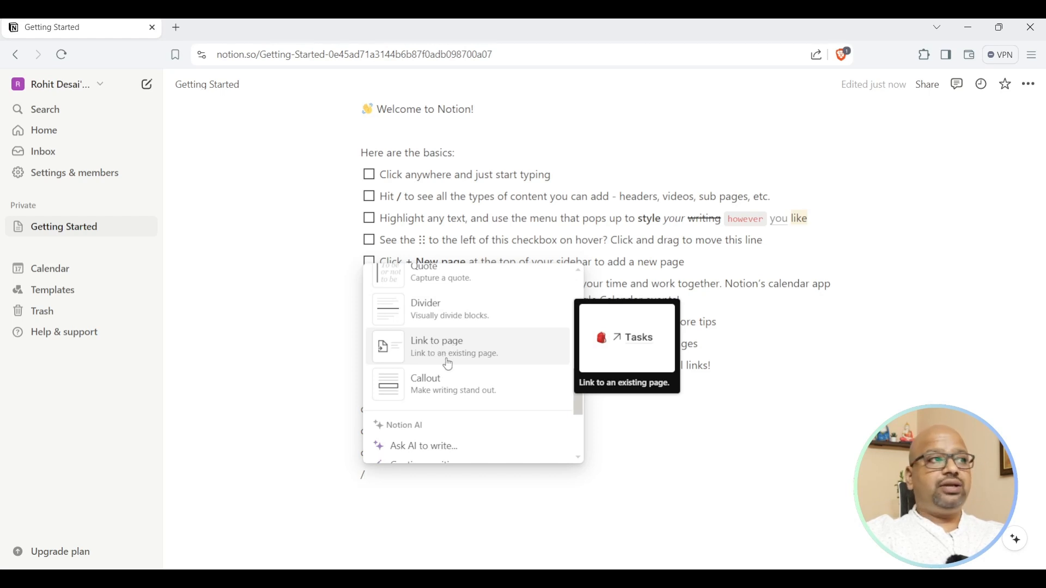
scroll(455, 390, down, 1)
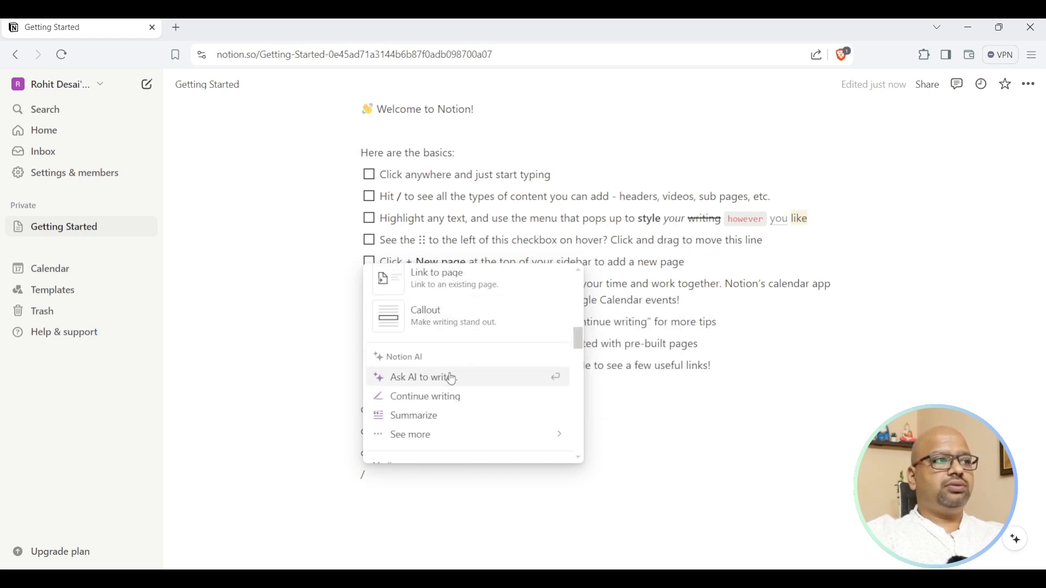
scroll(452, 380, down, 2)
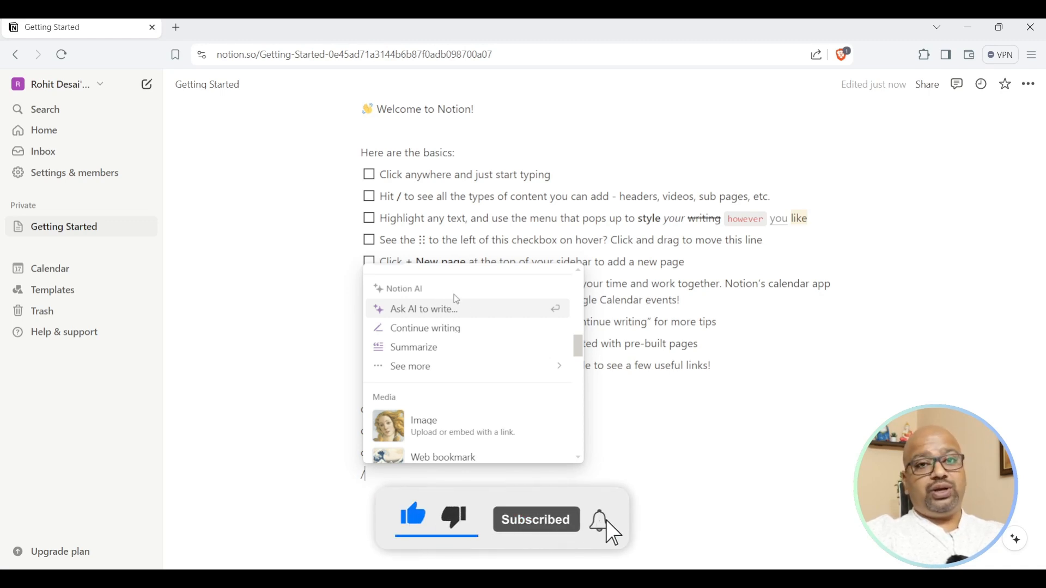
scroll(457, 300, down, 4)
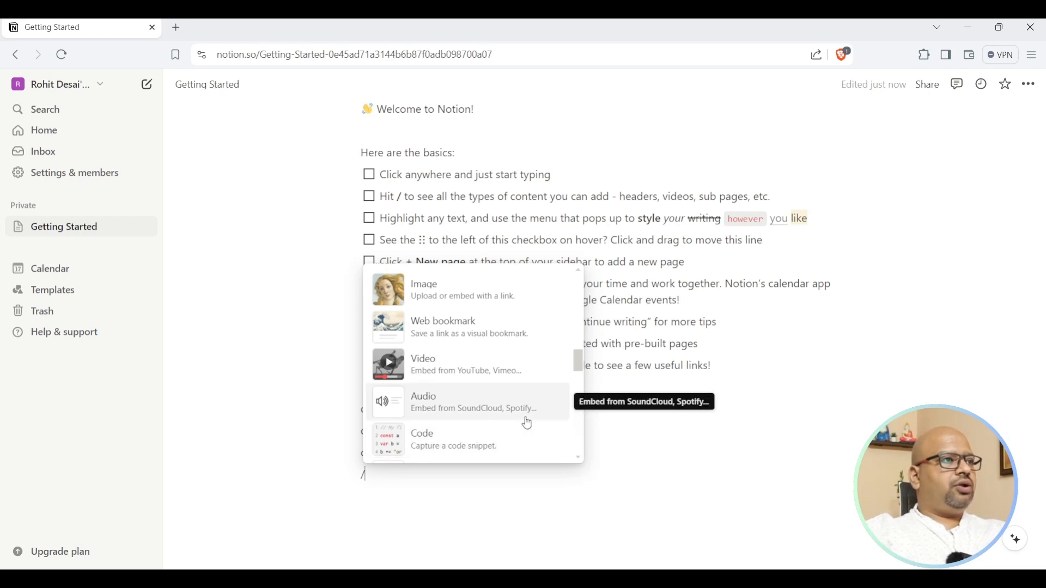
scroll(527, 421, down, 2)
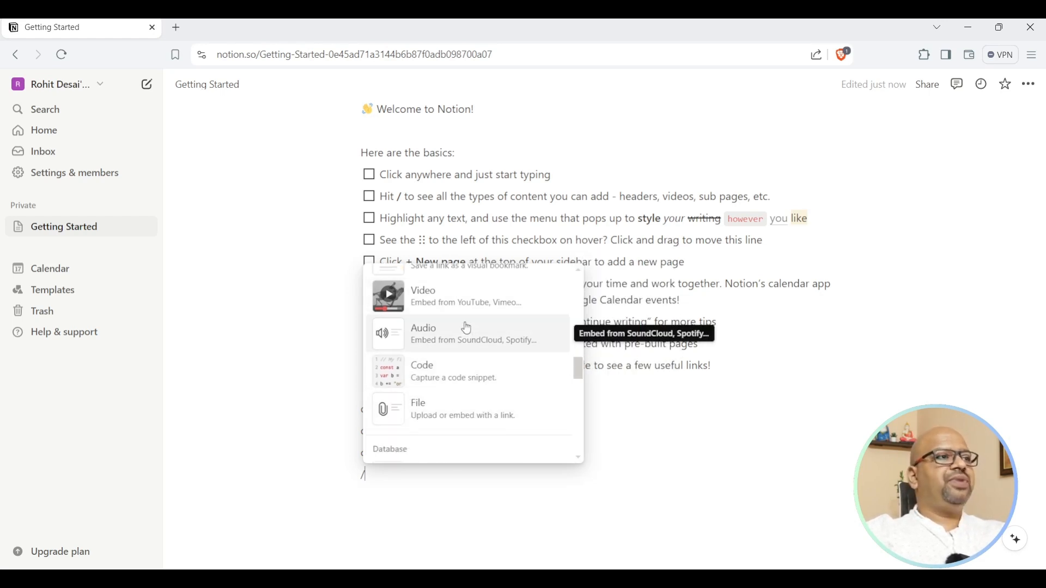
scroll(464, 332, up, 2)
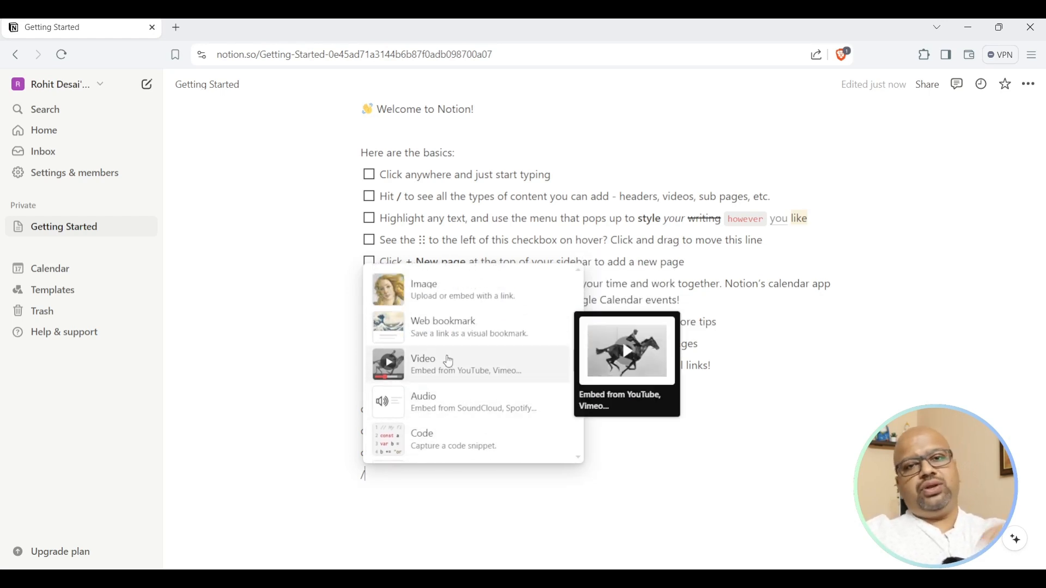
scroll(458, 404, down, 1)
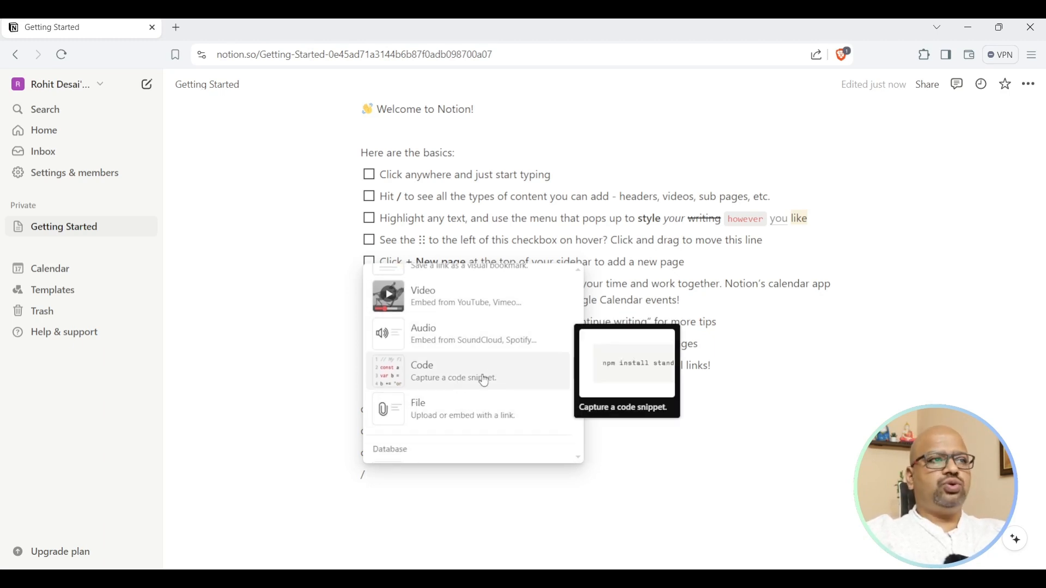
scroll(485, 382, down, 1)
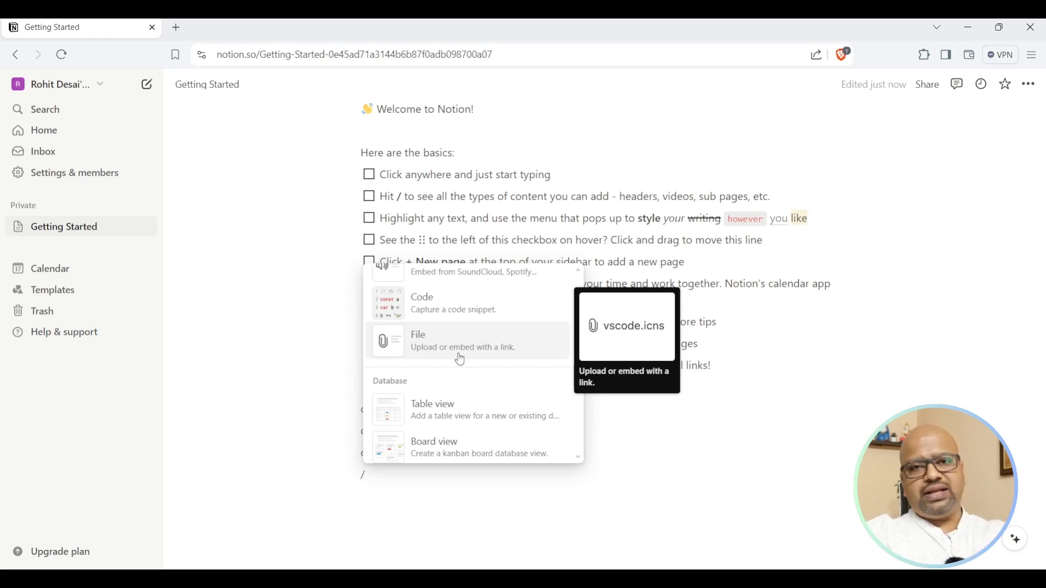
scroll(460, 360, down, 1)
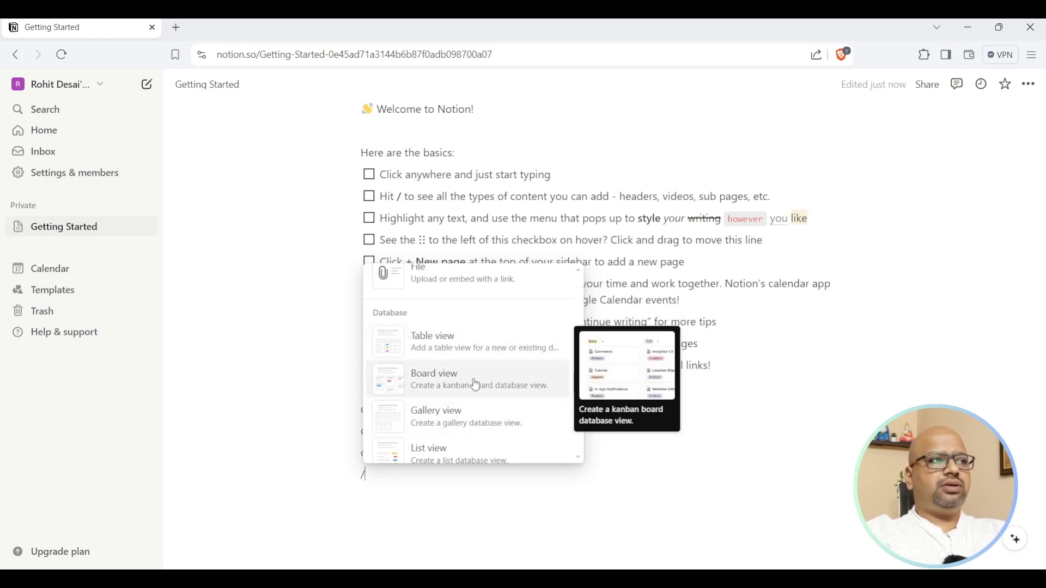
scroll(477, 386, down, 1)
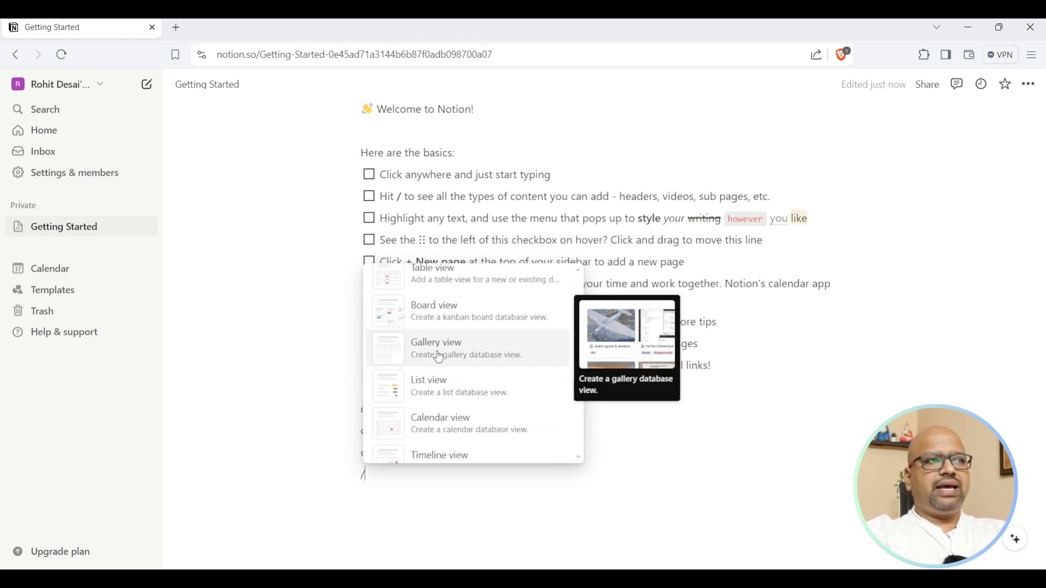
click(445, 312)
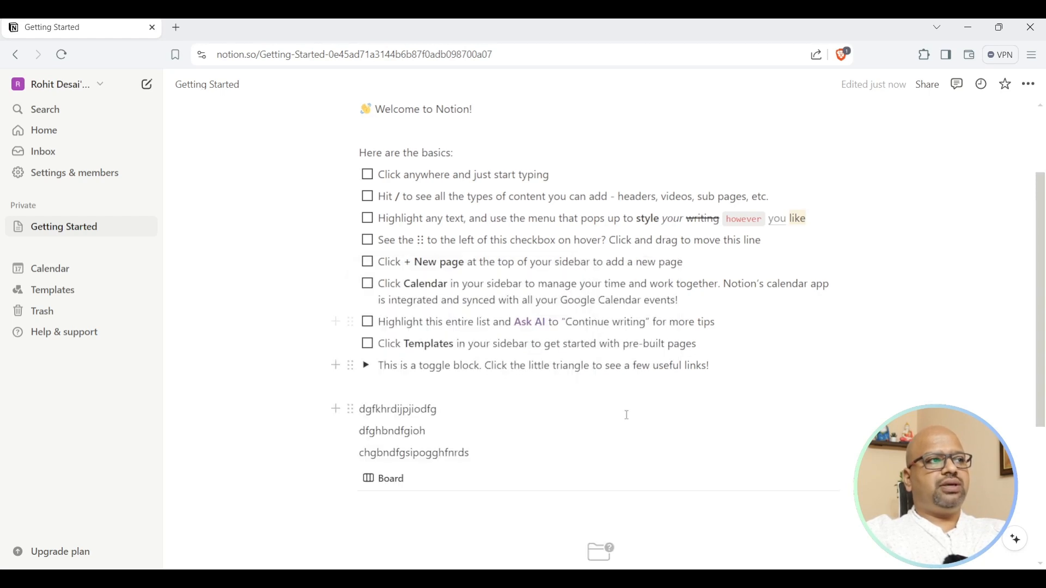
Create a new Untitled board database and open Card 1 in side peek.
scroll(611, 414, down, 4)
click(592, 366)
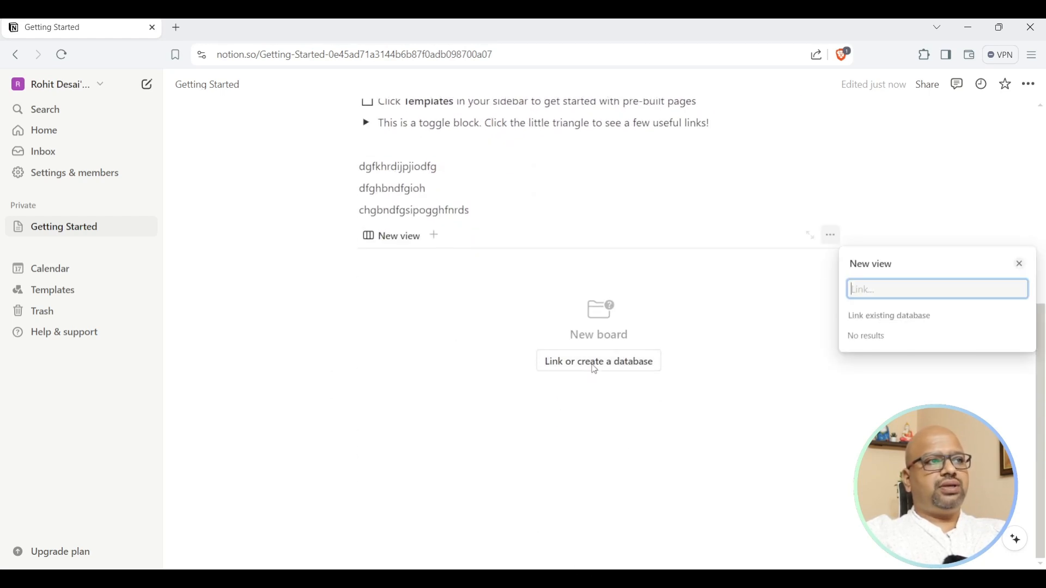
click(1019, 264)
scroll(529, 419, down, 1)
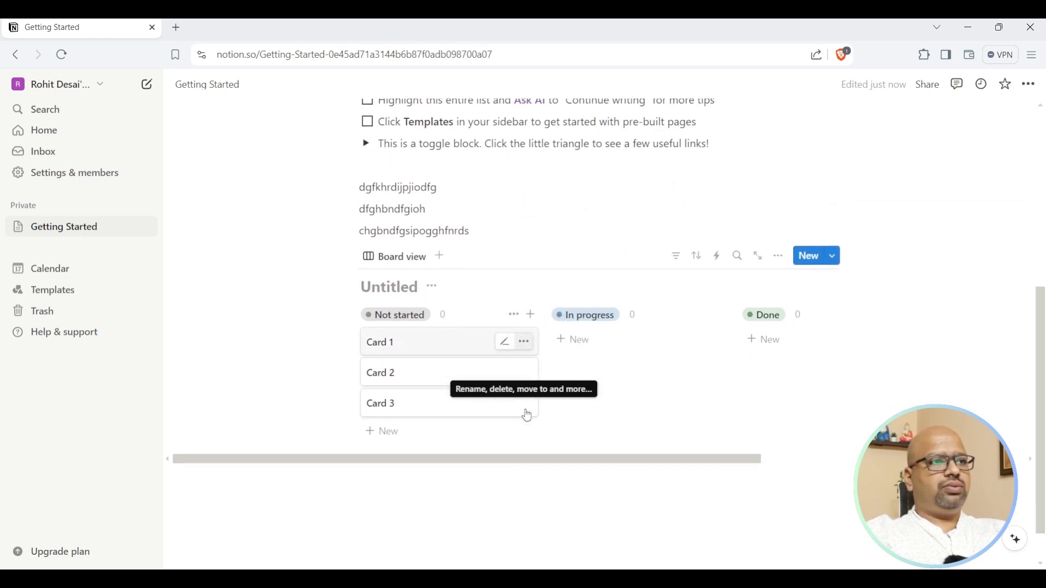
click(409, 343)
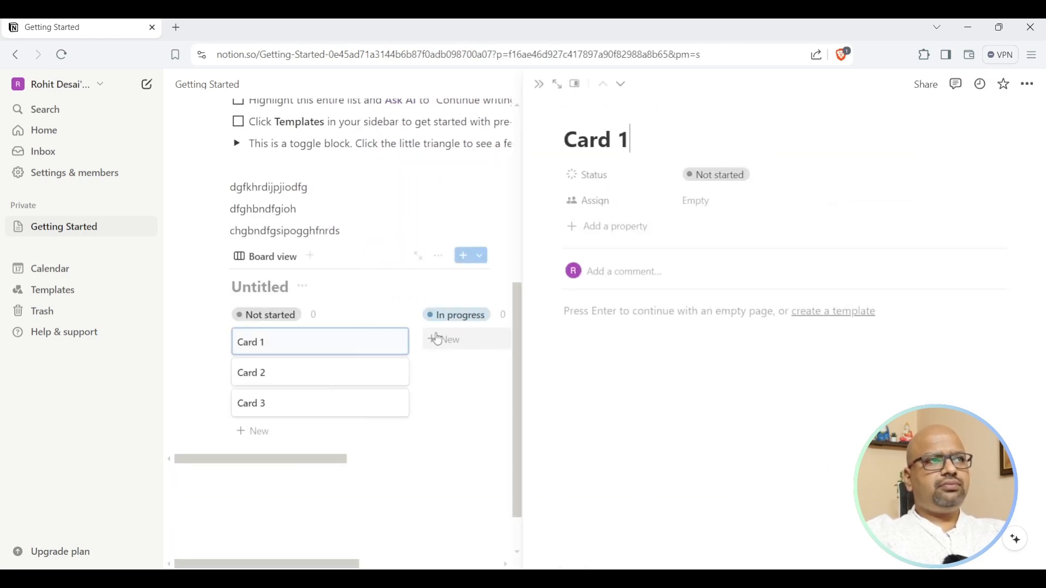
Inspect Card 1's Status and Assign property options without changing them.
click(376, 343)
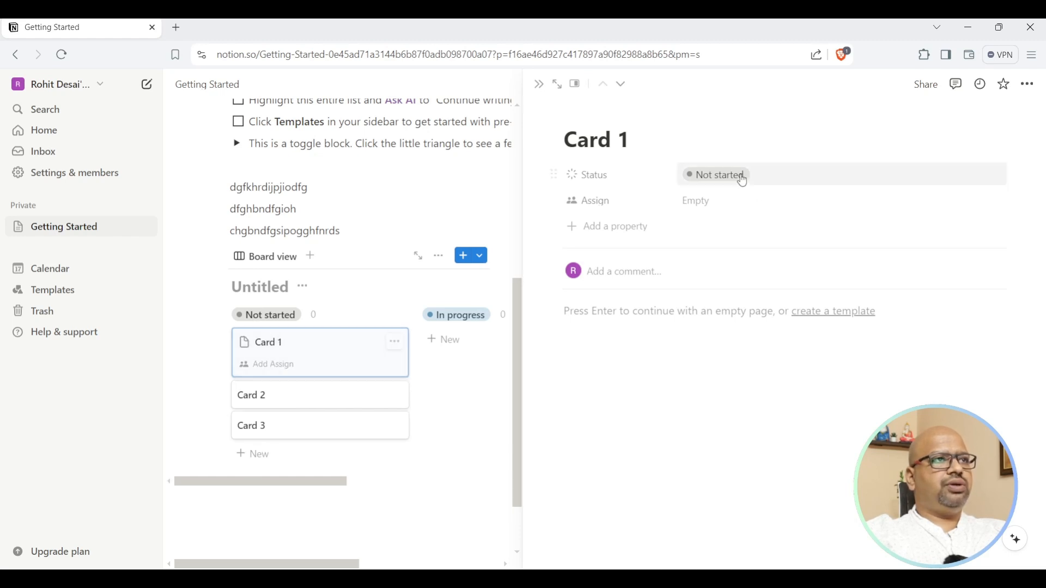
click(622, 184)
click(793, 226)
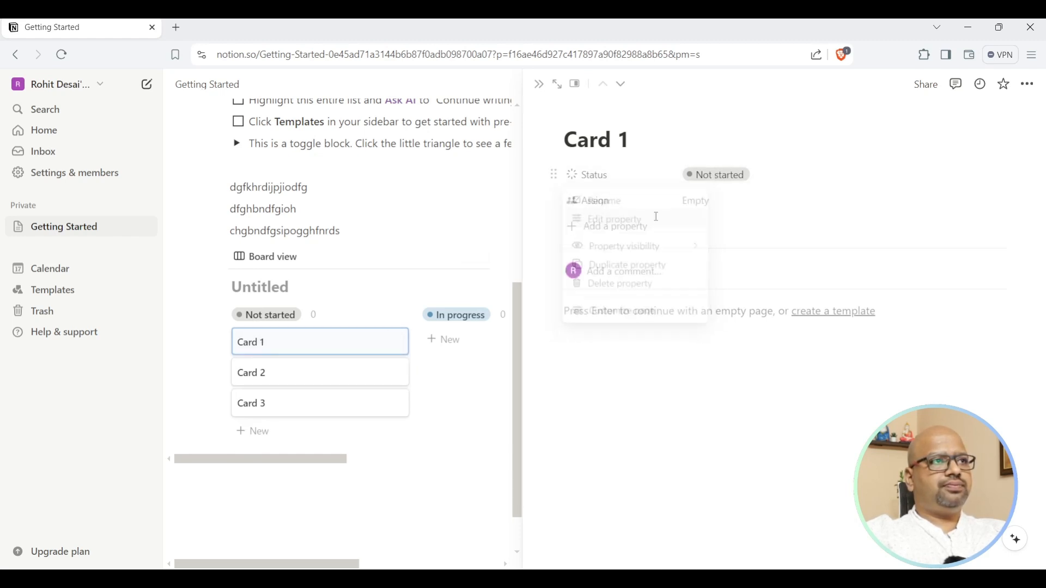
click(603, 204)
click(796, 240)
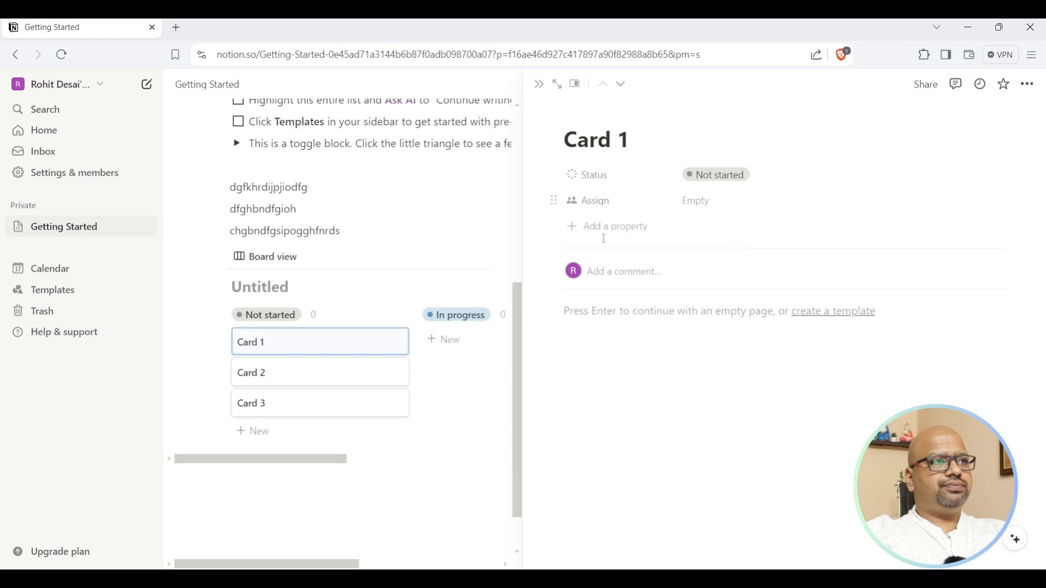
Add two Person properties to Card 1.
click(627, 238)
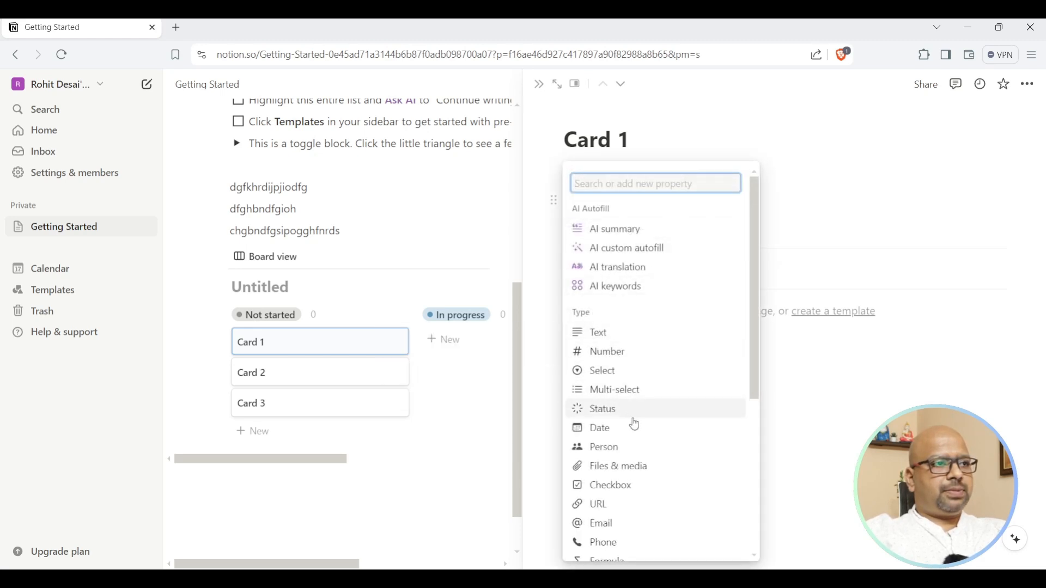
click(621, 453)
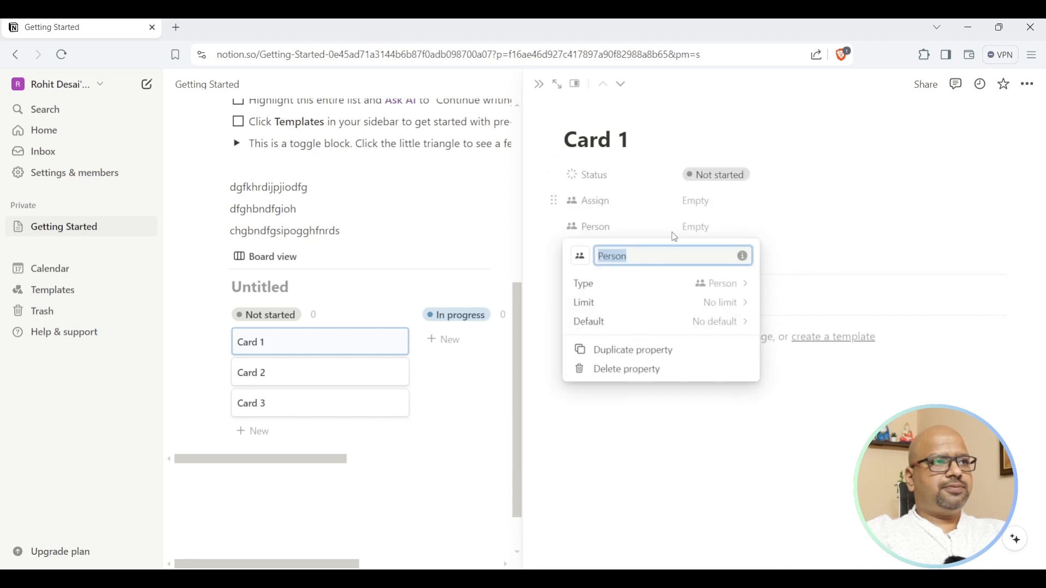
click(851, 245)
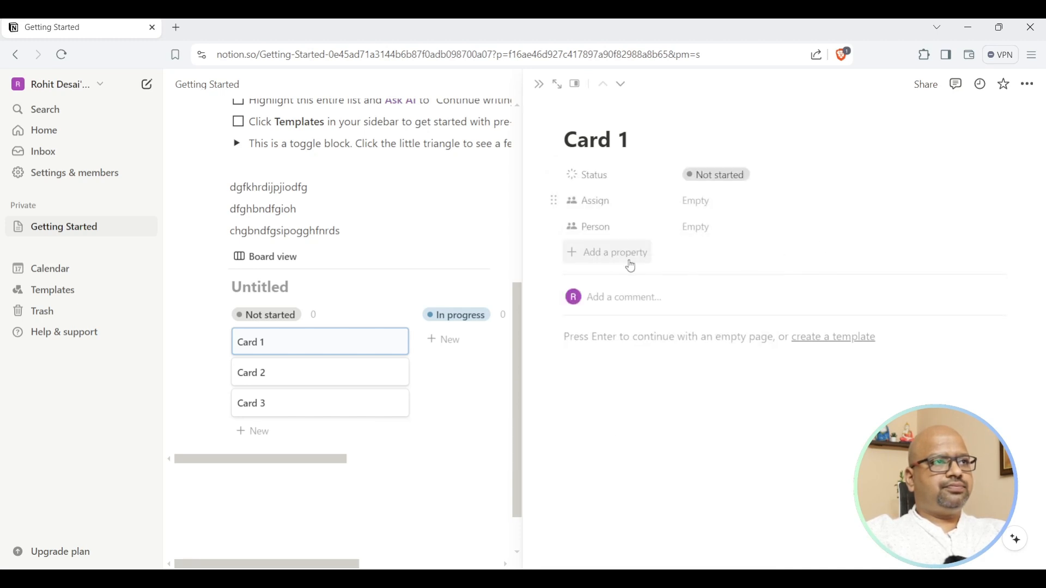
click(601, 251)
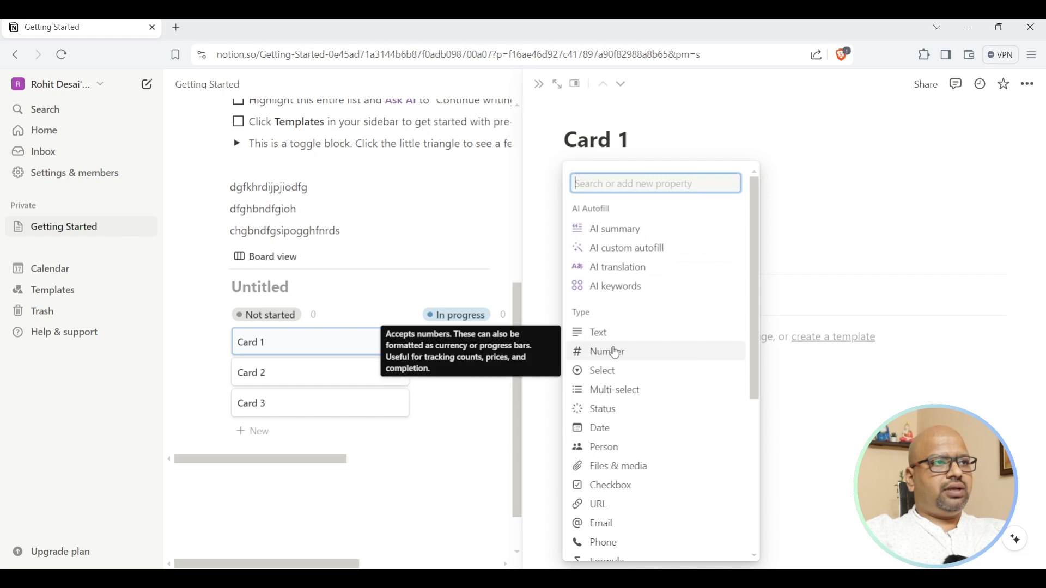
click(622, 450)
click(812, 289)
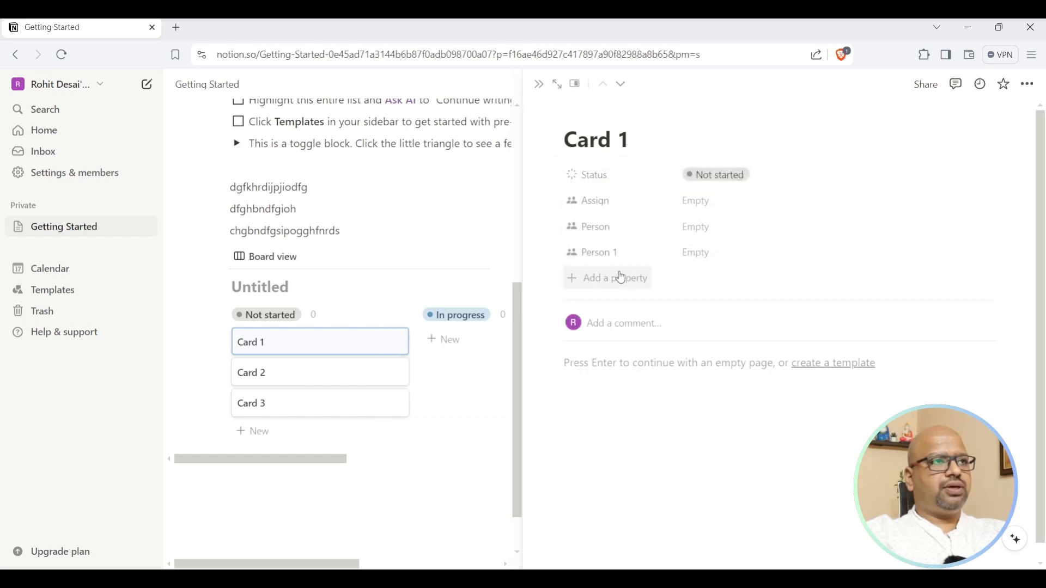
Delete the duplicate Person 1 property for everyone and open Card 1's Assign picker.
click(606, 254)
click(556, 259)
click(556, 255)
click(625, 376)
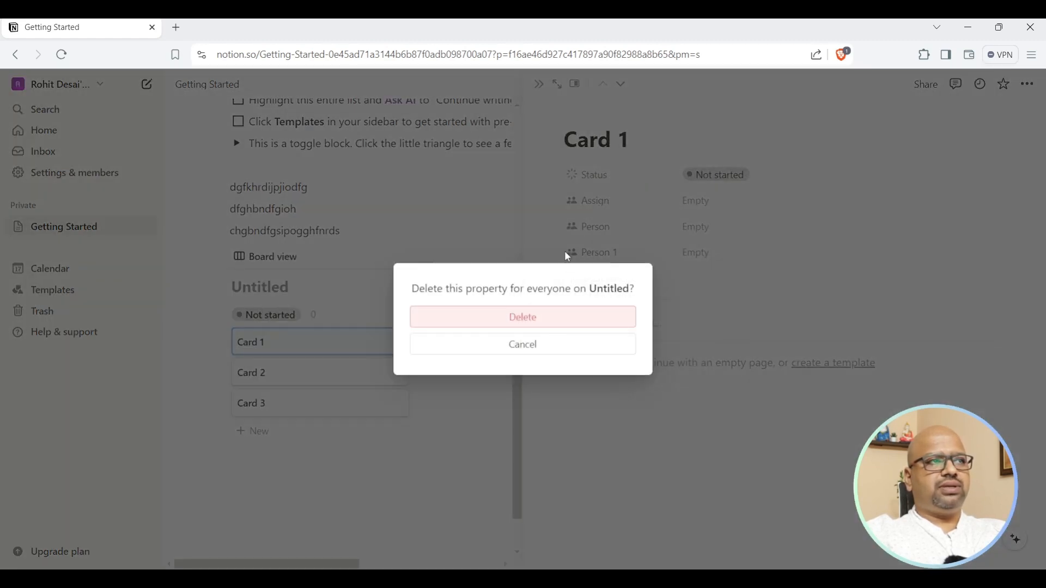
click(539, 322)
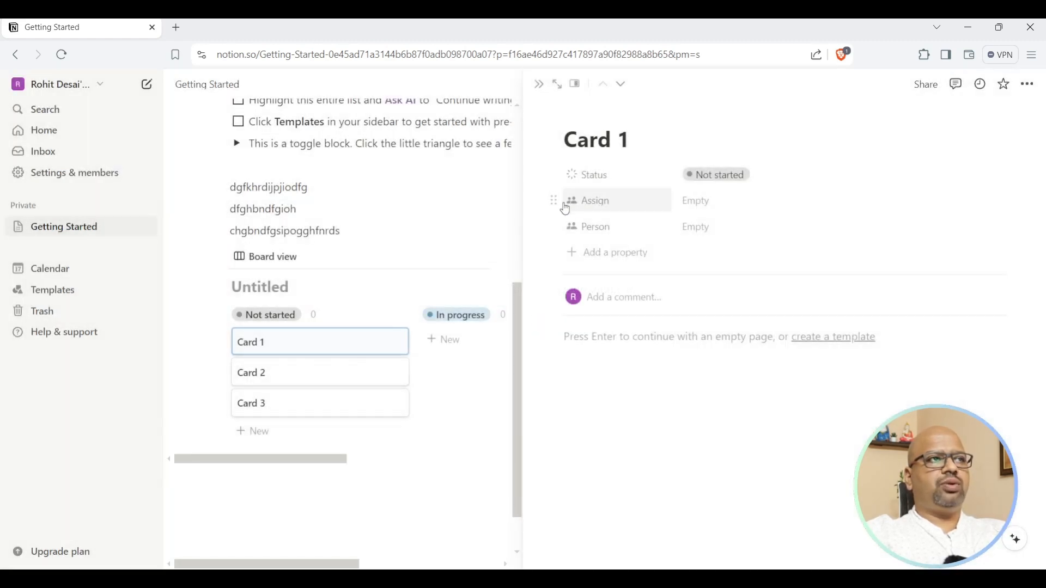
click(684, 206)
Assign Card 1 to the workspace owner, leaving Status and Person unchanged.
click(728, 258)
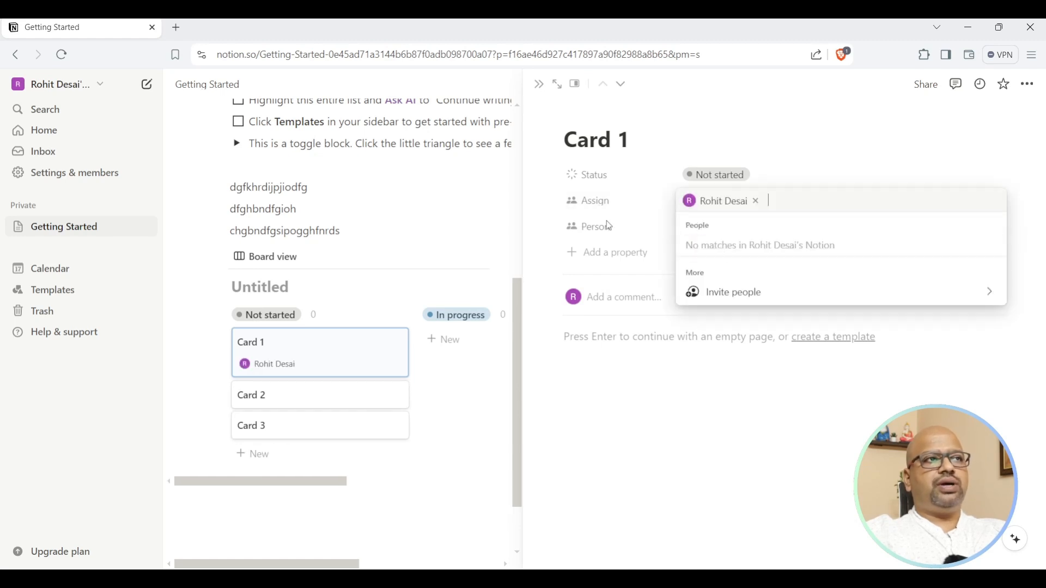
click(728, 344)
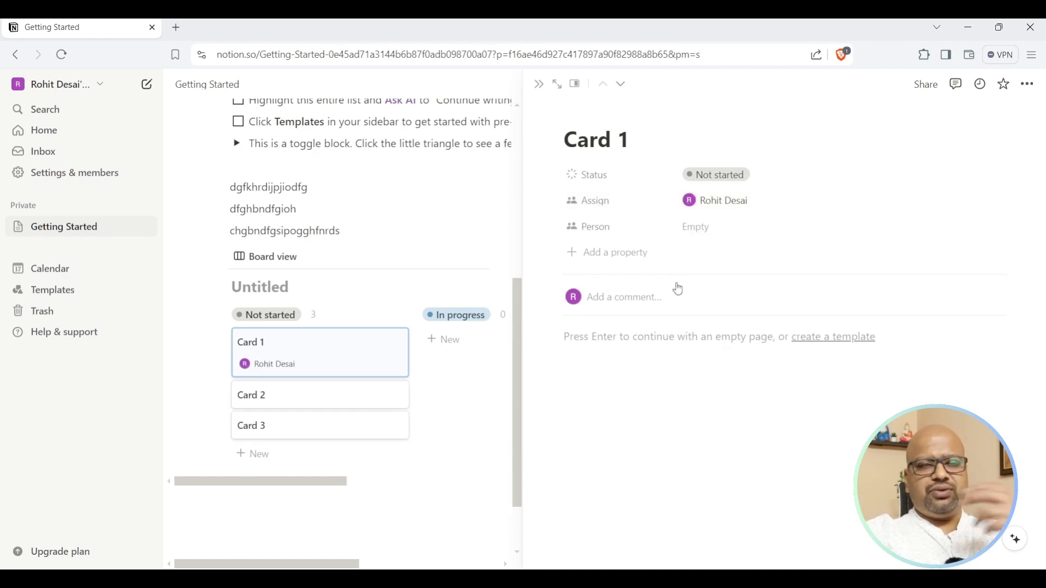
click(709, 180)
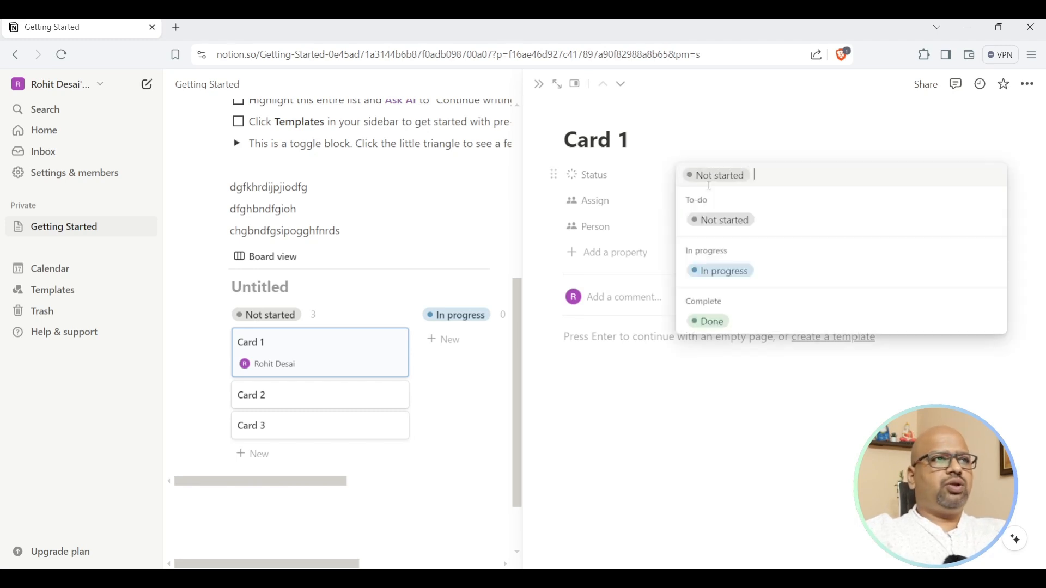
click(722, 114)
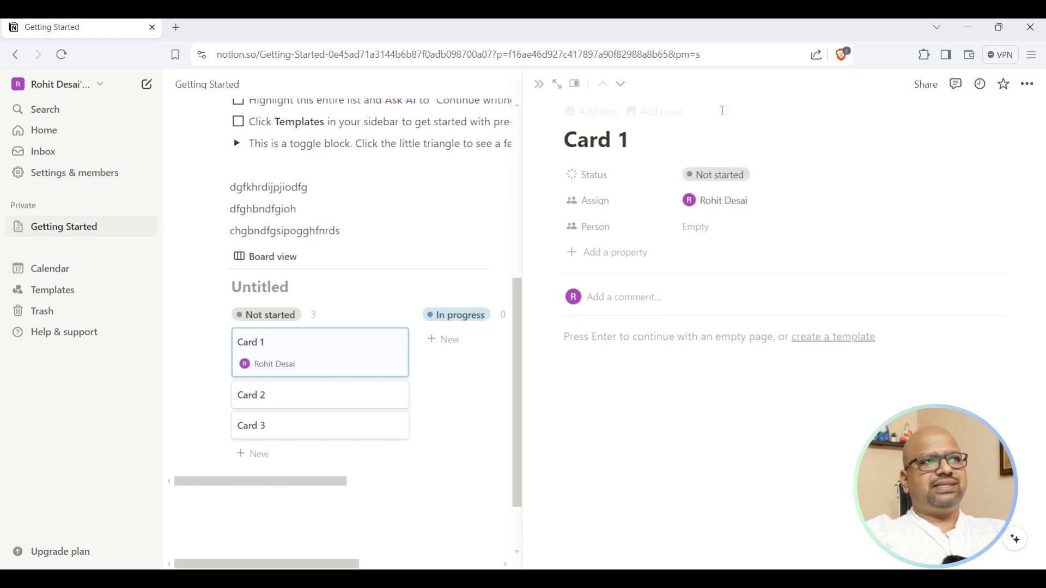
click(709, 227)
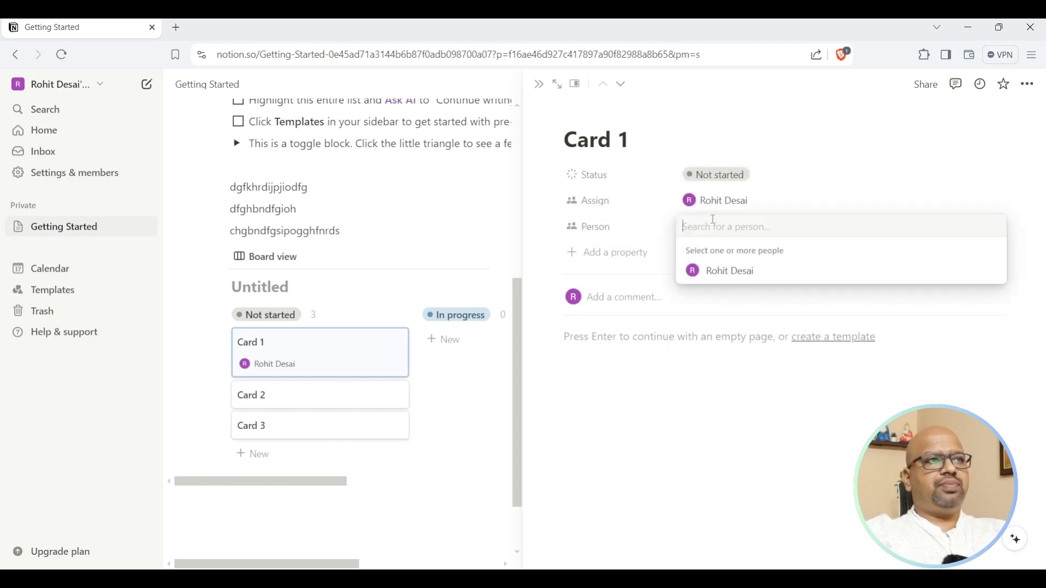
click(605, 228)
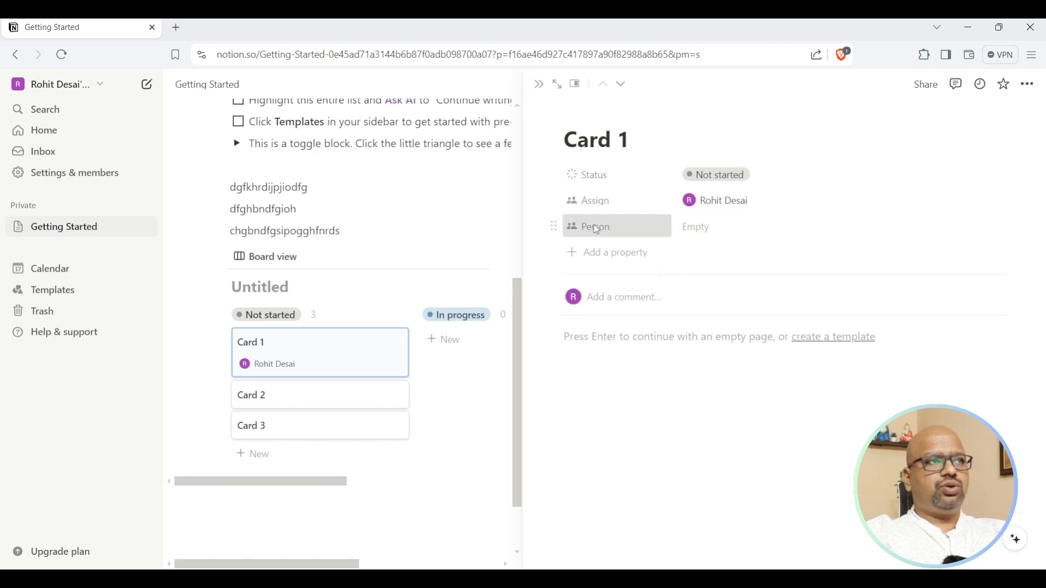
Delete the empty Person property from Card 1.
click(594, 227)
click(555, 226)
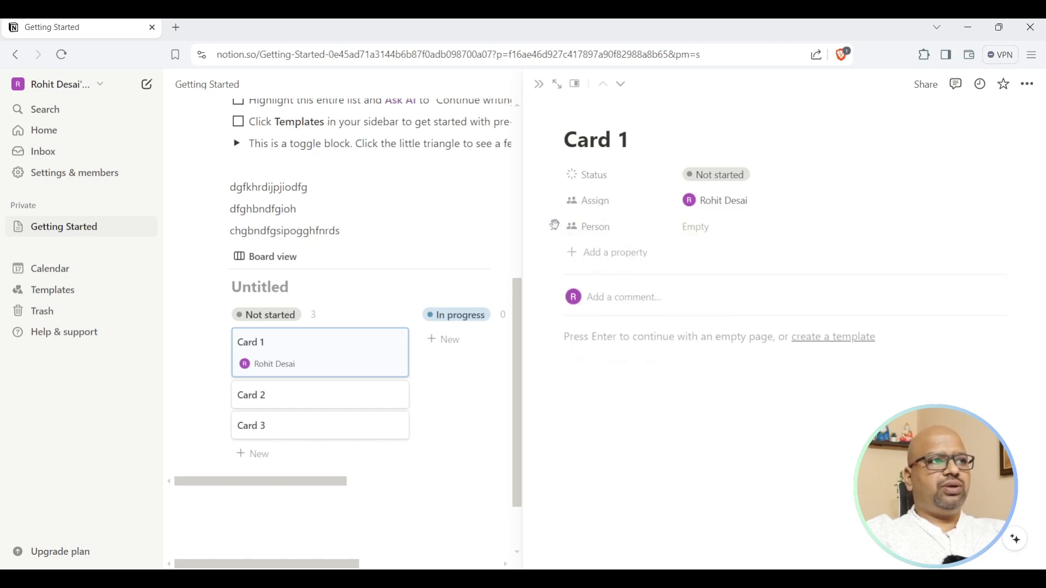
click(556, 228)
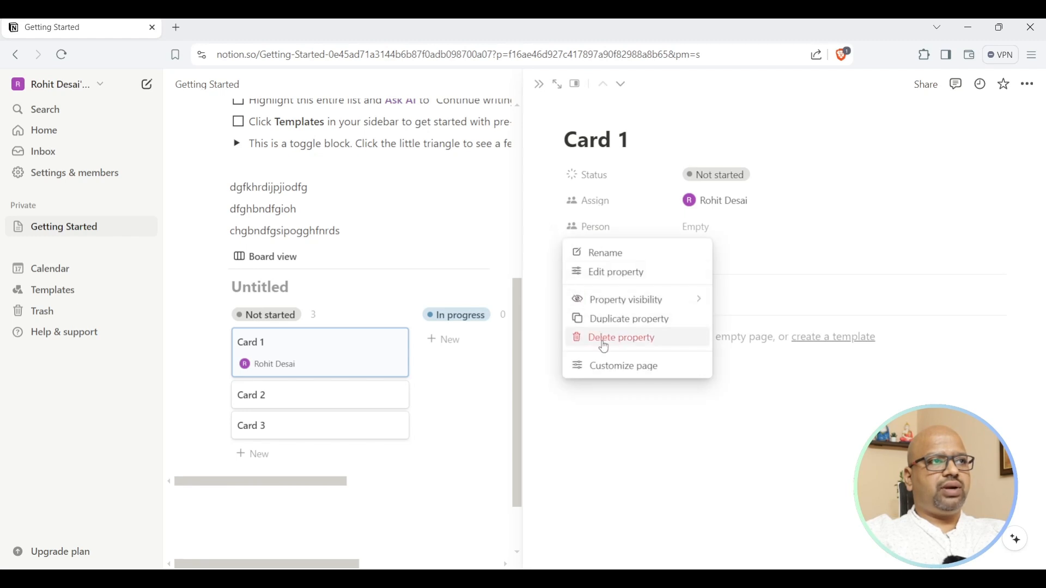
click(603, 338)
click(532, 321)
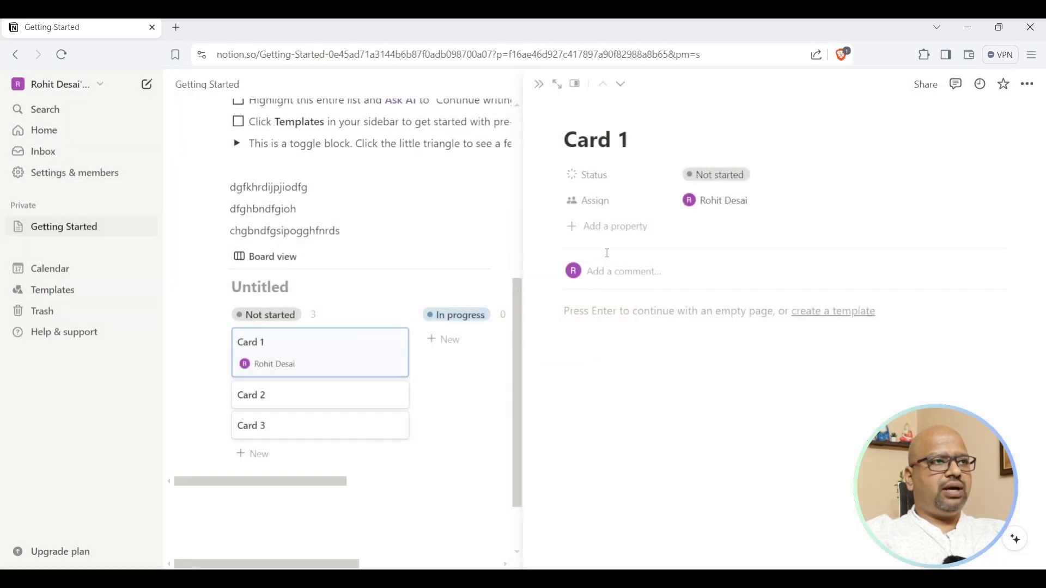
click(581, 227)
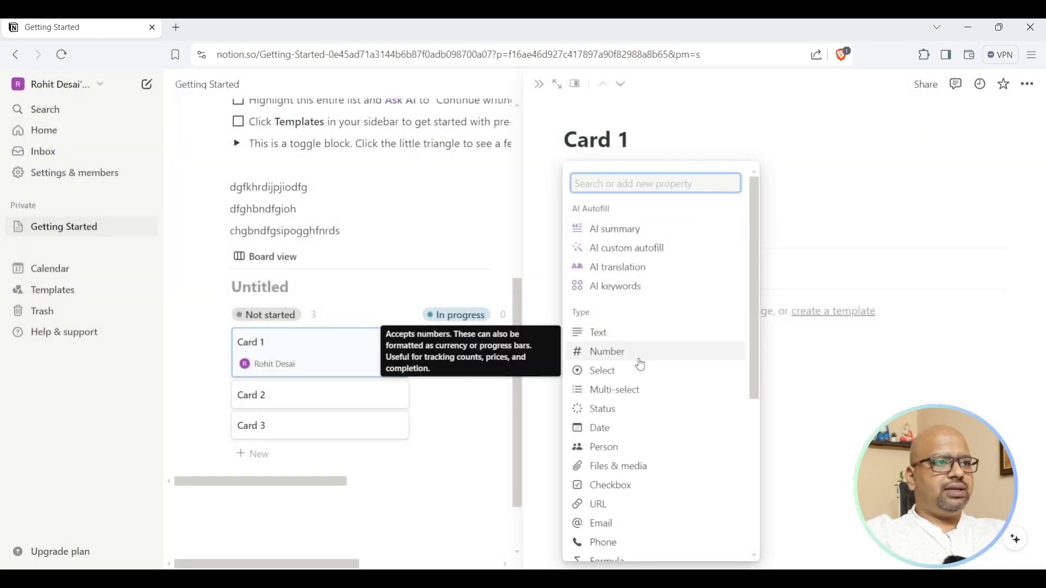
Add a Text property to Card 1 and give it a name.
scroll(651, 417, down, 3)
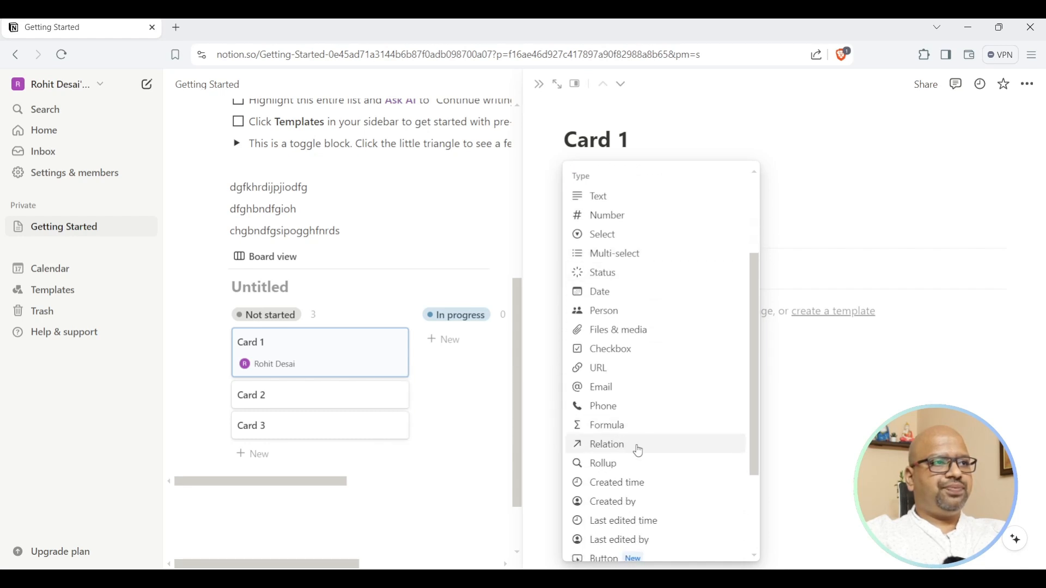
scroll(668, 453, down, 2)
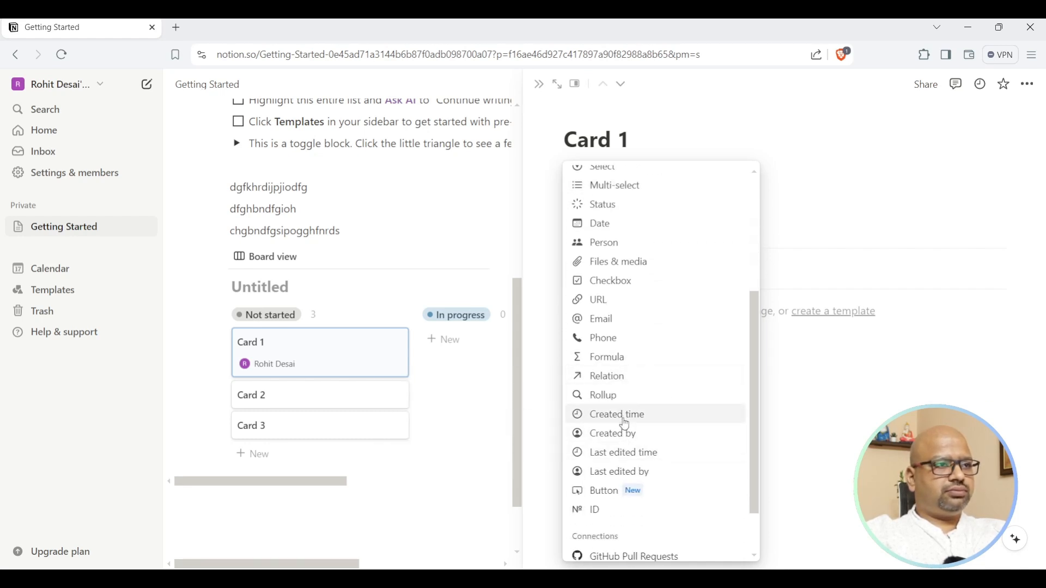
scroll(627, 494, down, 2)
scroll(641, 500, up, 1)
scroll(635, 480, up, 3)
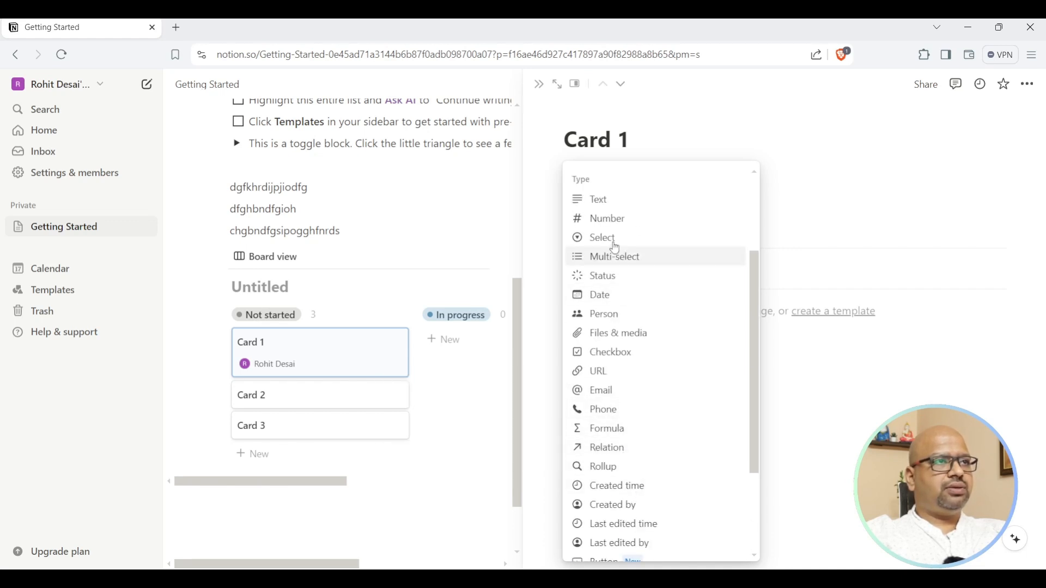
click(599, 202)
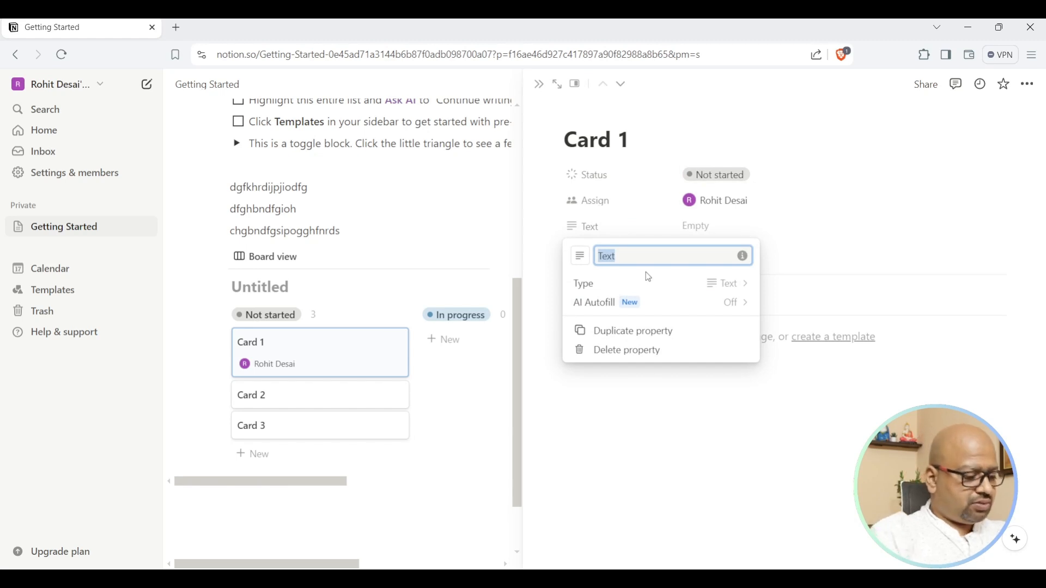
text(Praveen)
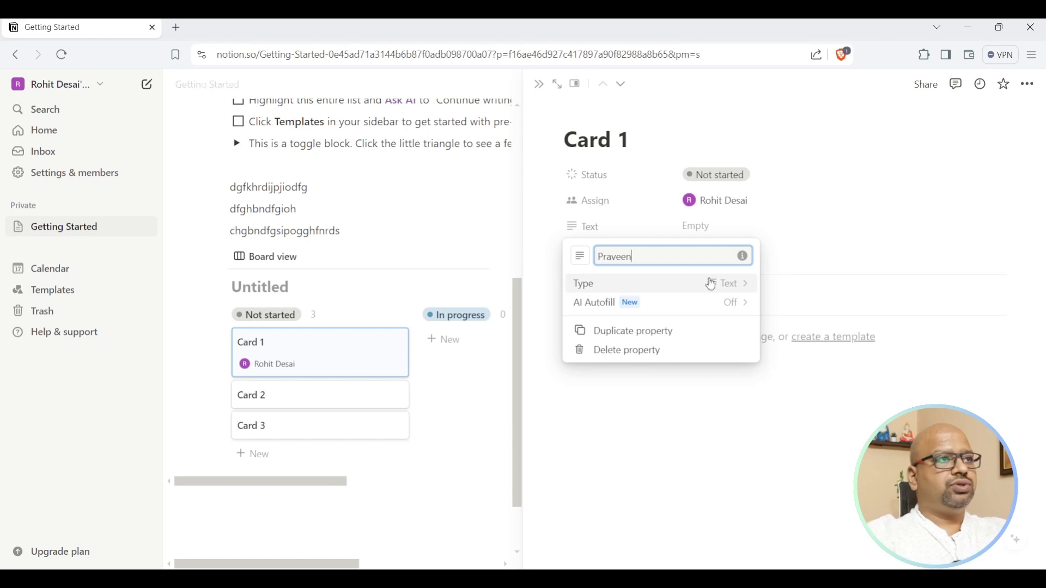
click(816, 215)
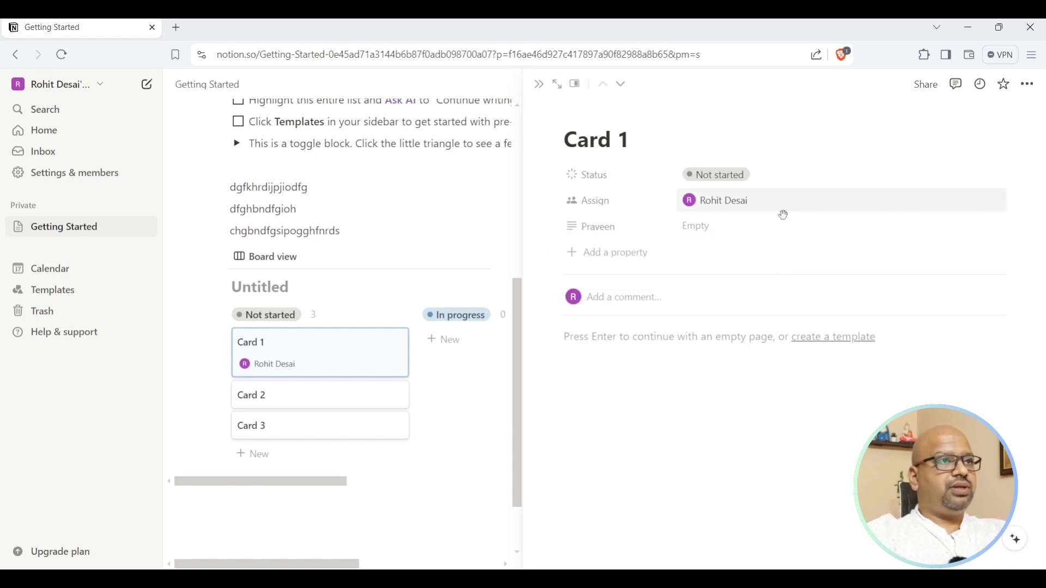
Add a Phone property to Card 1, leaving its value empty.
click(596, 252)
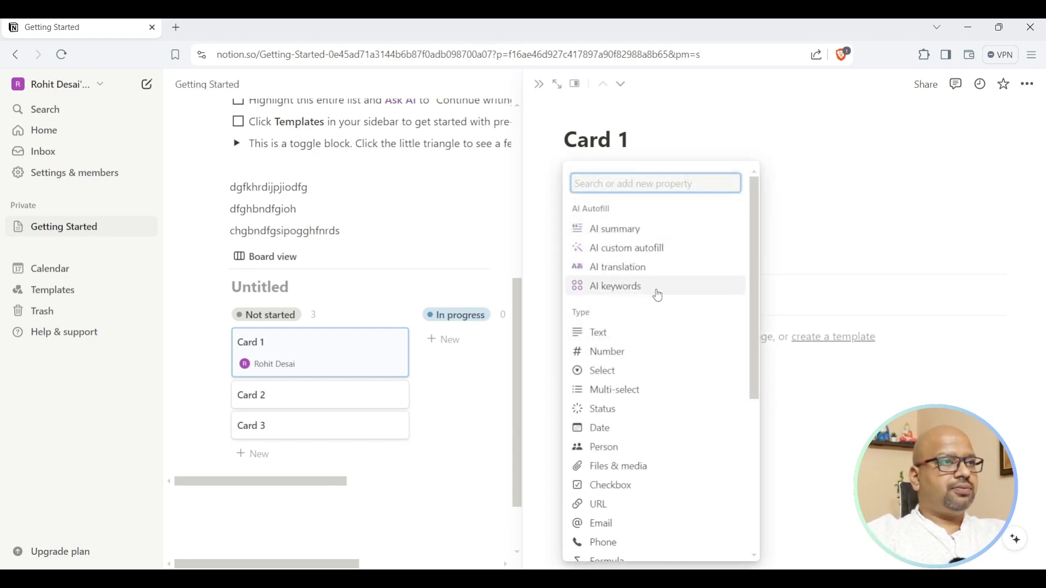
scroll(676, 328, down, 3)
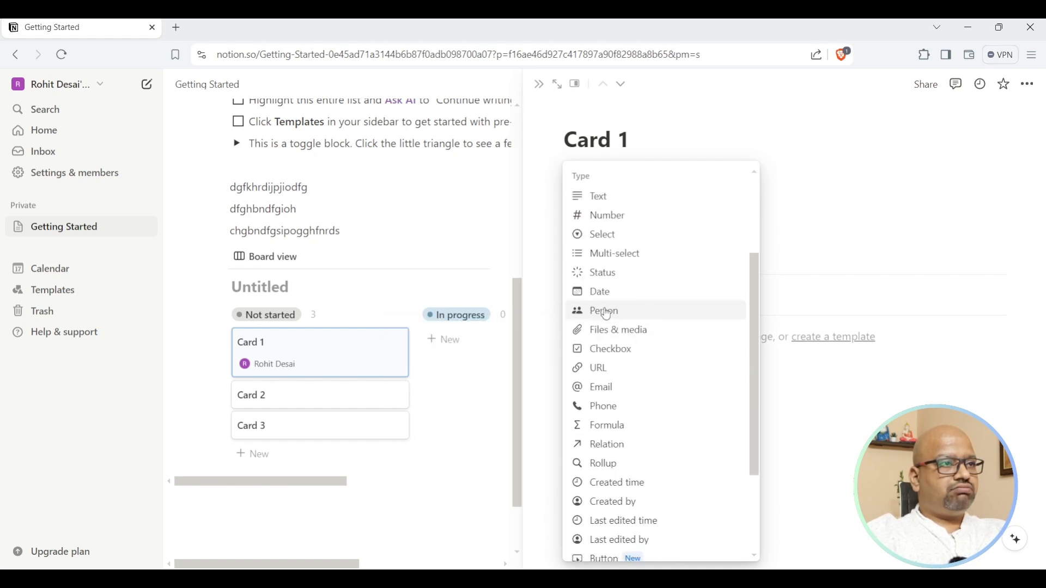
click(621, 406)
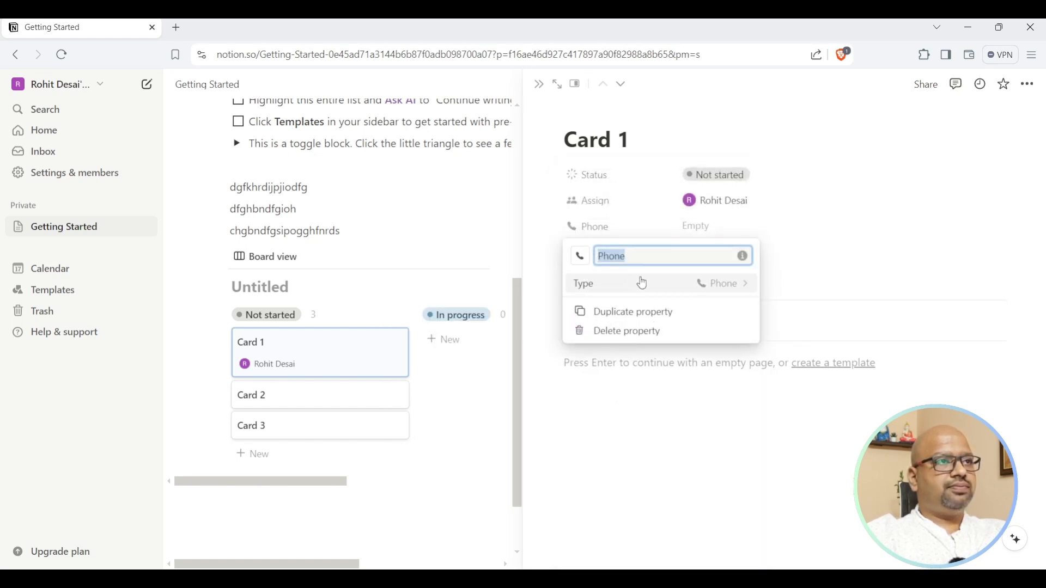
click(727, 284)
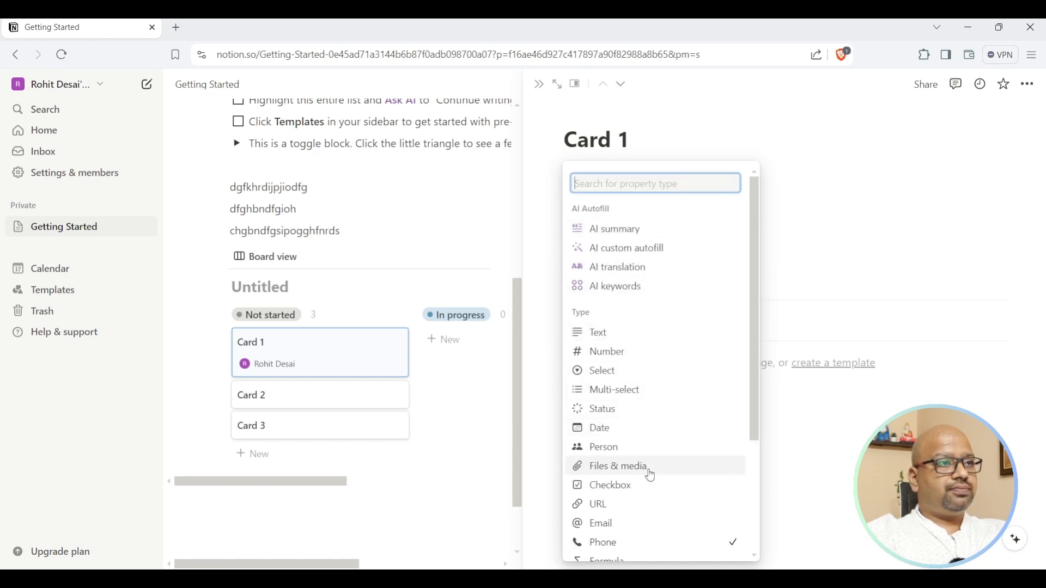
click(887, 319)
click(715, 226)
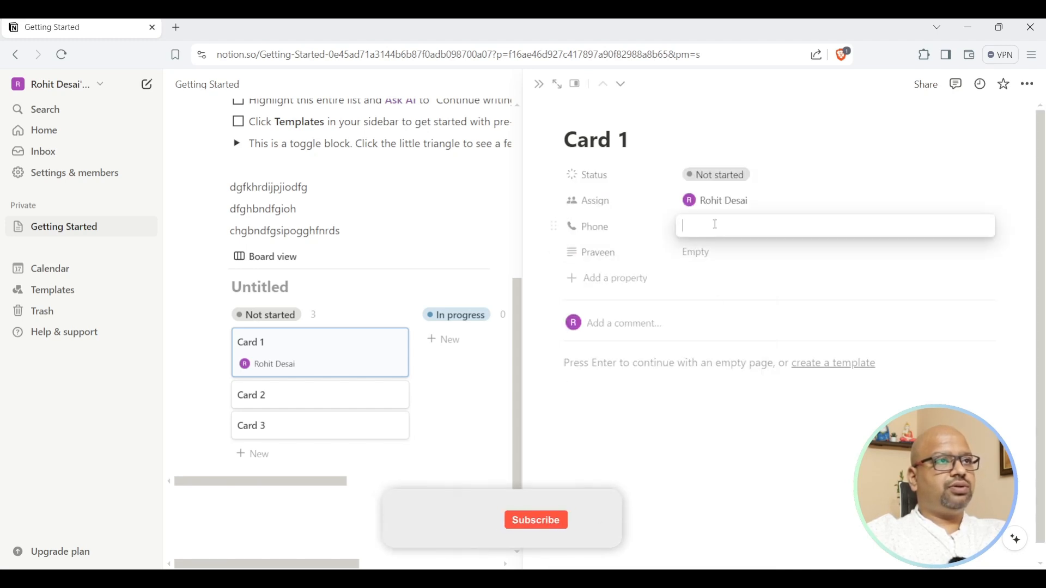
click(600, 254)
Try renaming the text property to 'Nqamme', abandoning it at the duplicate-name warning.
click(602, 255)
mouse_move(638, 327)
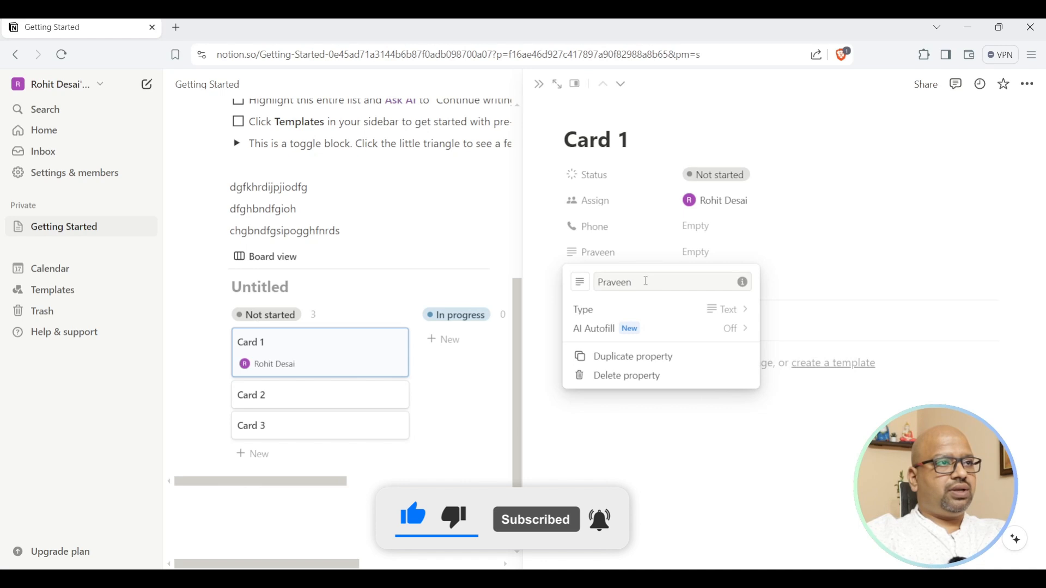
drag(647, 281, 581, 281)
text(Nqam)
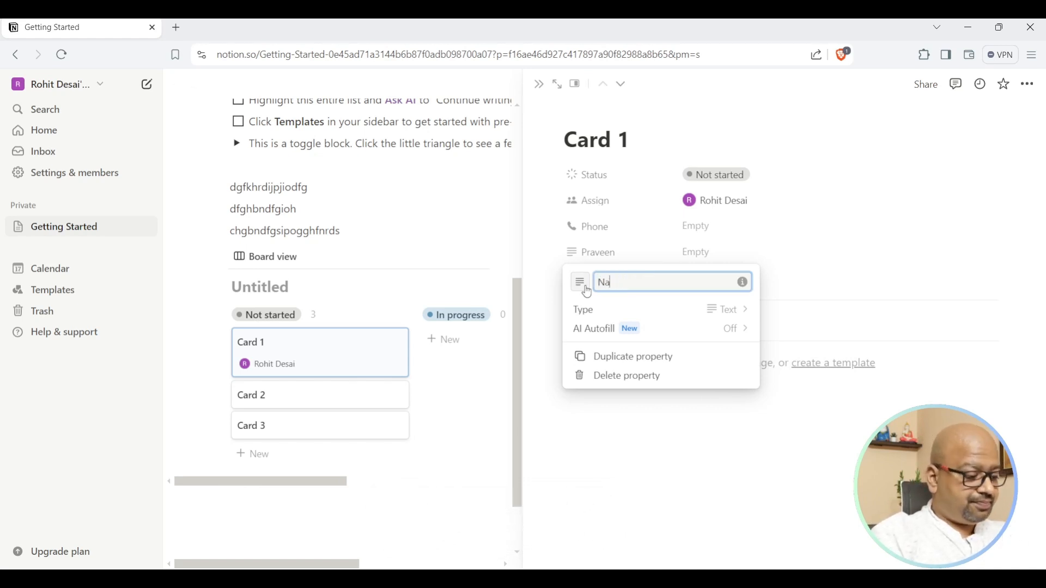
text(me)
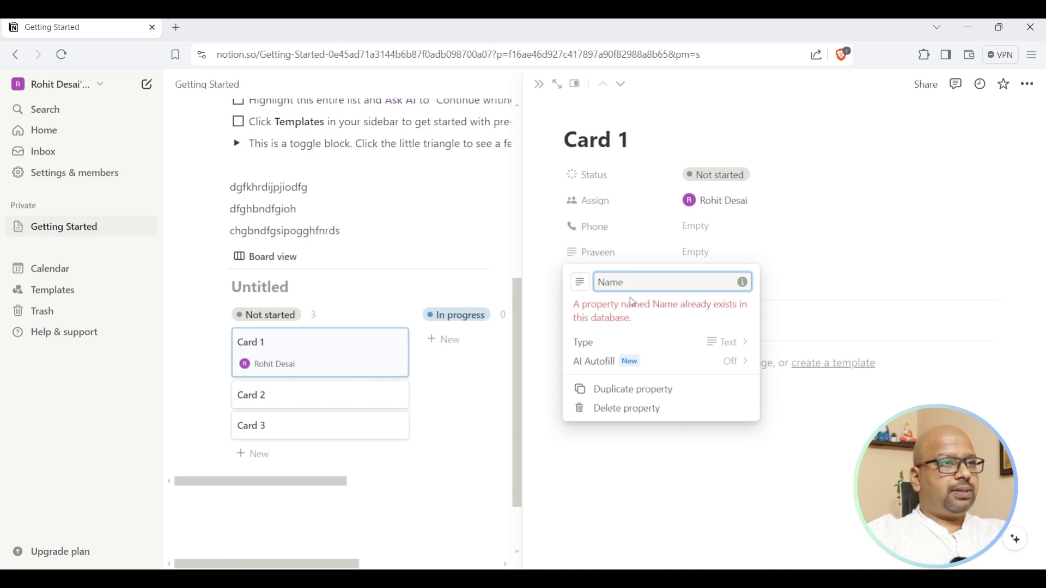
click(862, 274)
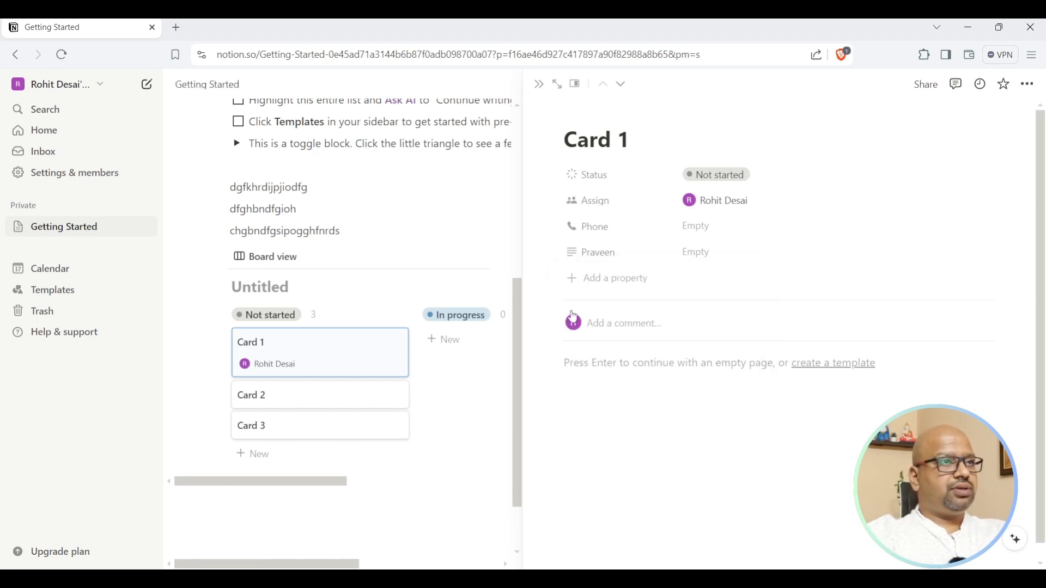
click(601, 262)
Delete the extra text property from Card 1 for everyone.
click(555, 253)
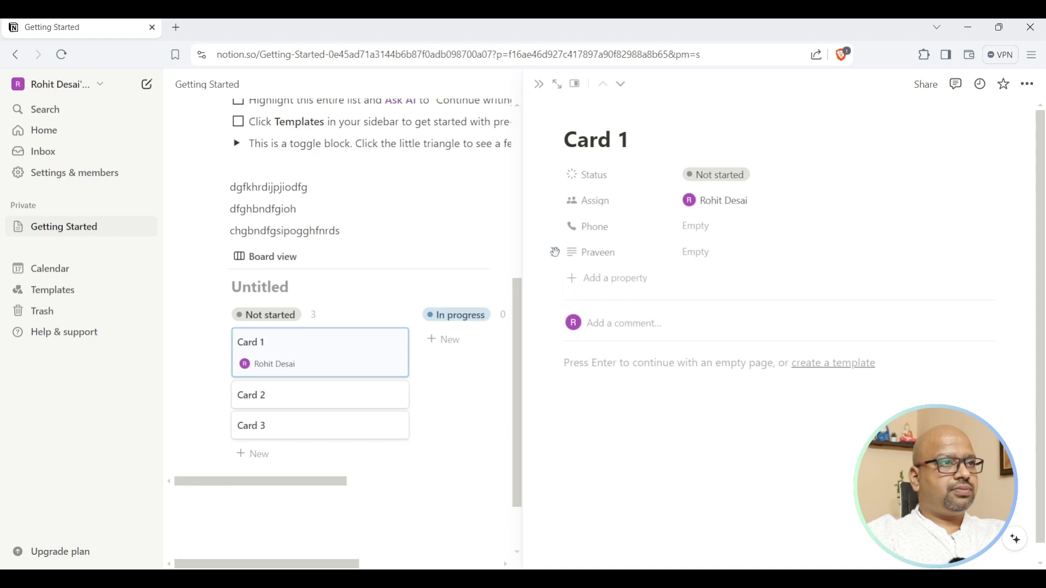
click(555, 253)
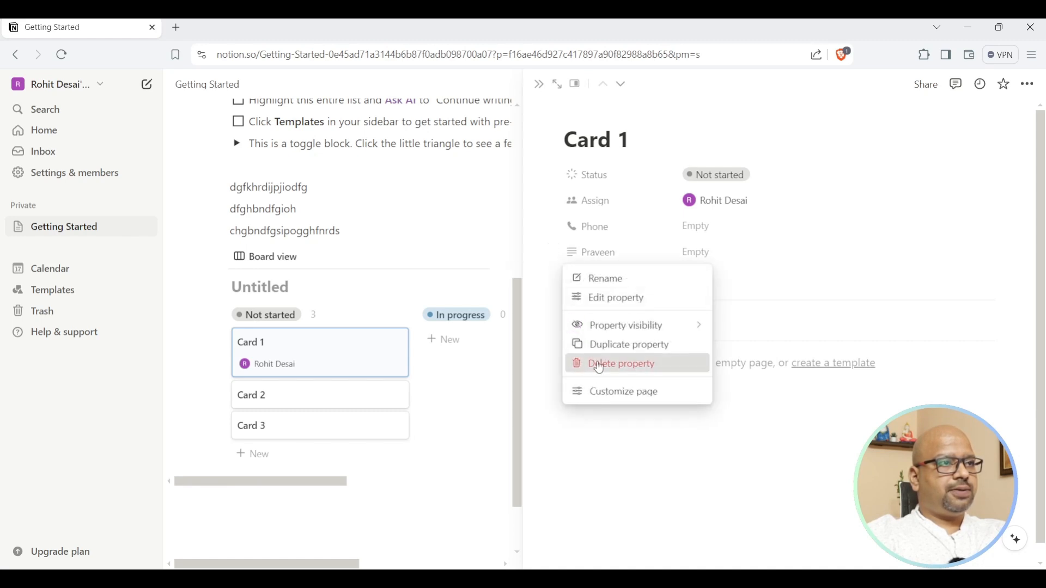
click(590, 371)
click(536, 316)
Retitle Card 1 with the contact's name and enter their phone number.
click(591, 140)
key(ctrl+a)
key(BackSpace)
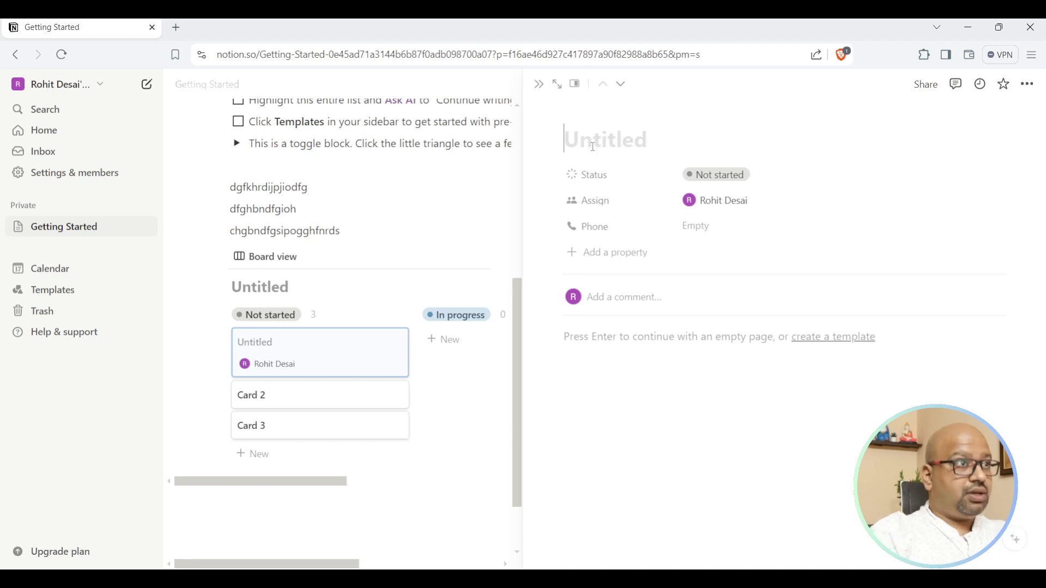
text(Praveen)
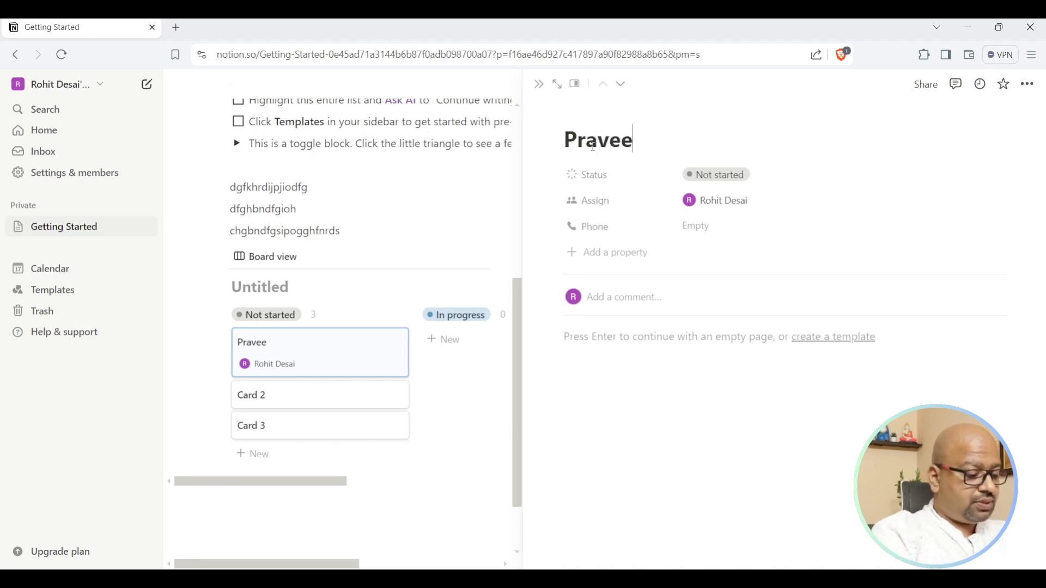
click(702, 225)
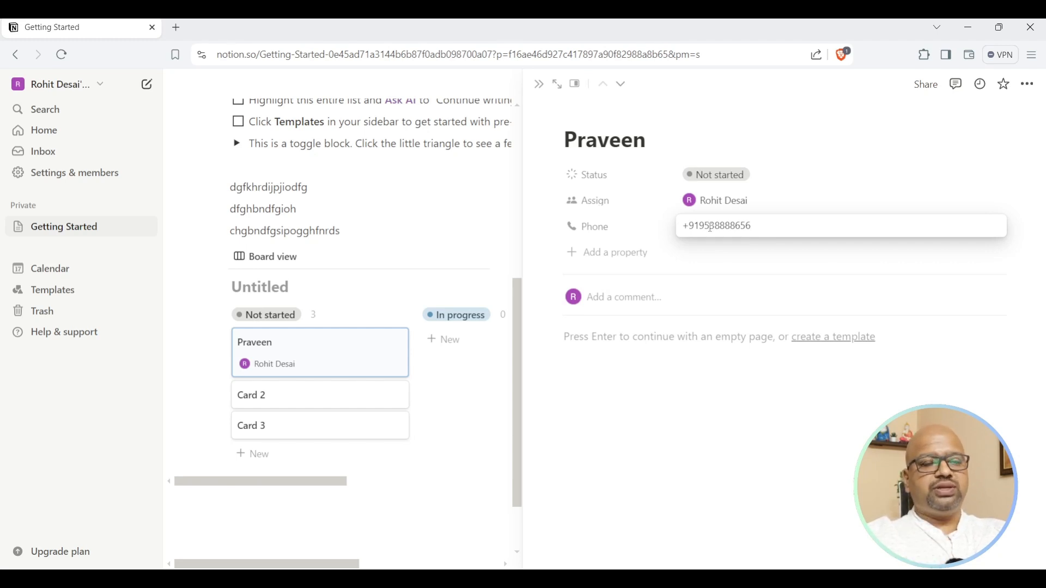
click(718, 260)
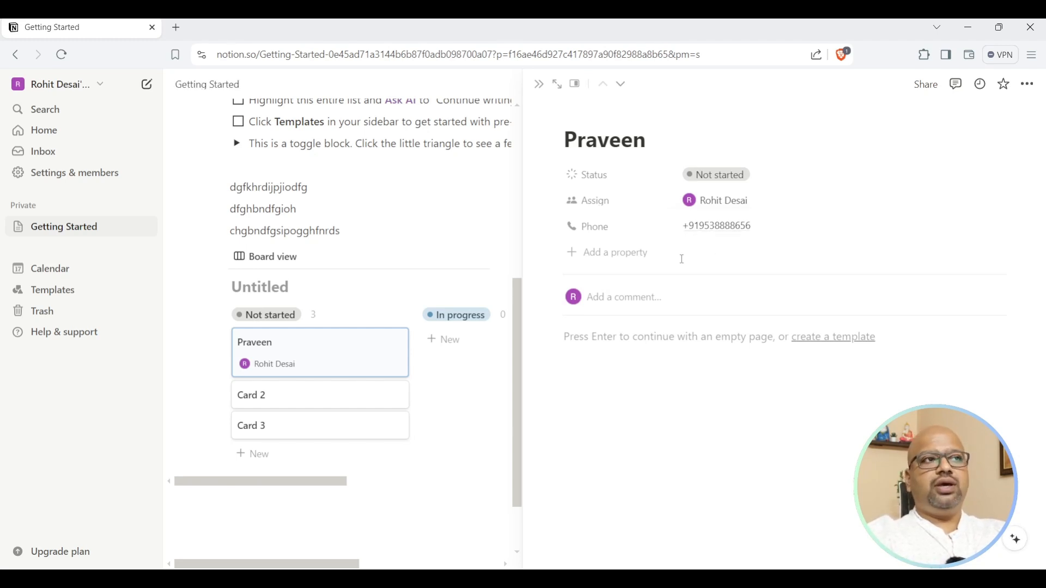
click(644, 267)
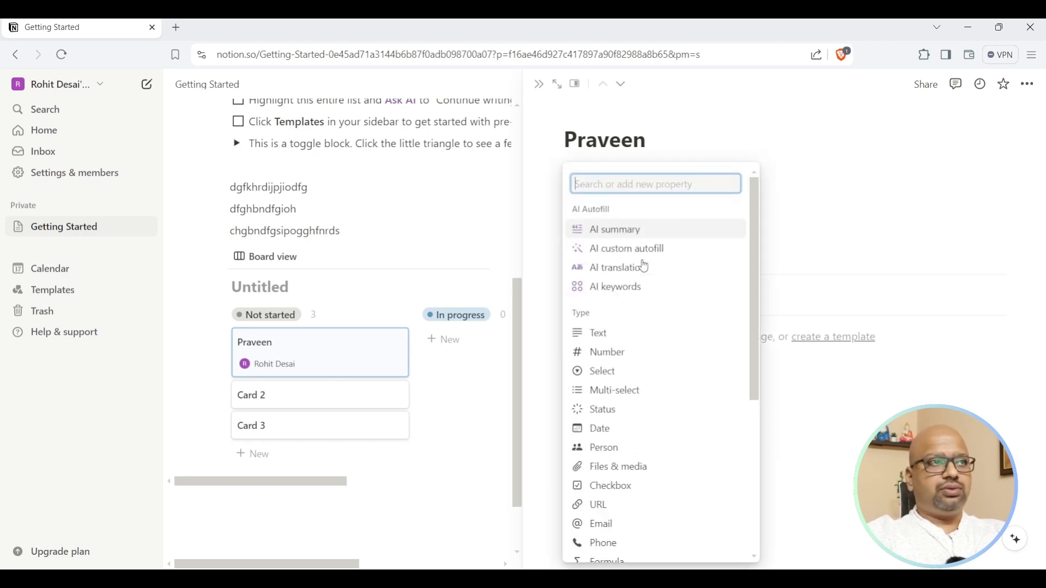
Add an Email property and fill in the contact's email address.
click(635, 524)
click(808, 260)
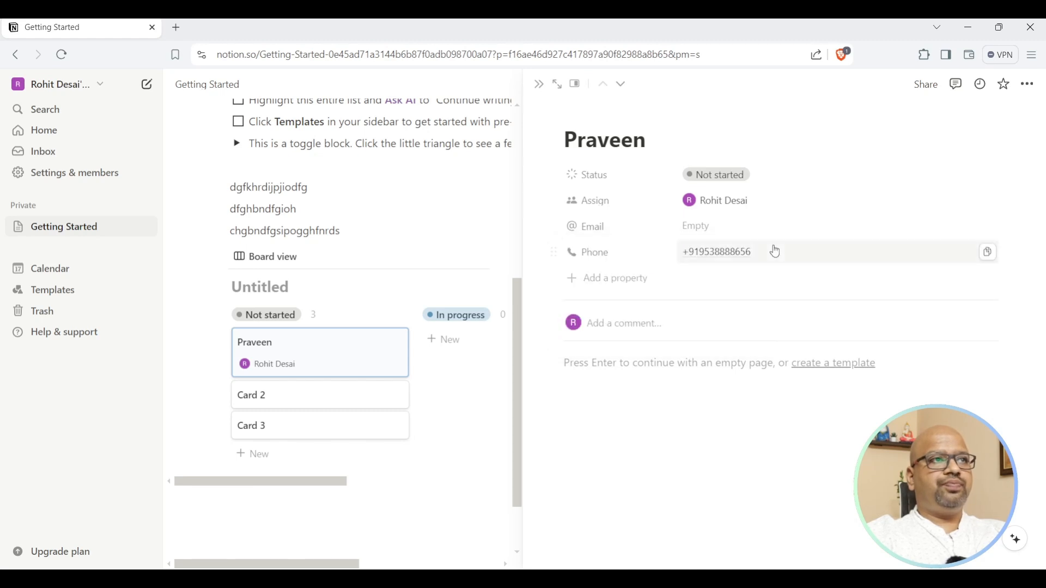
click(729, 228)
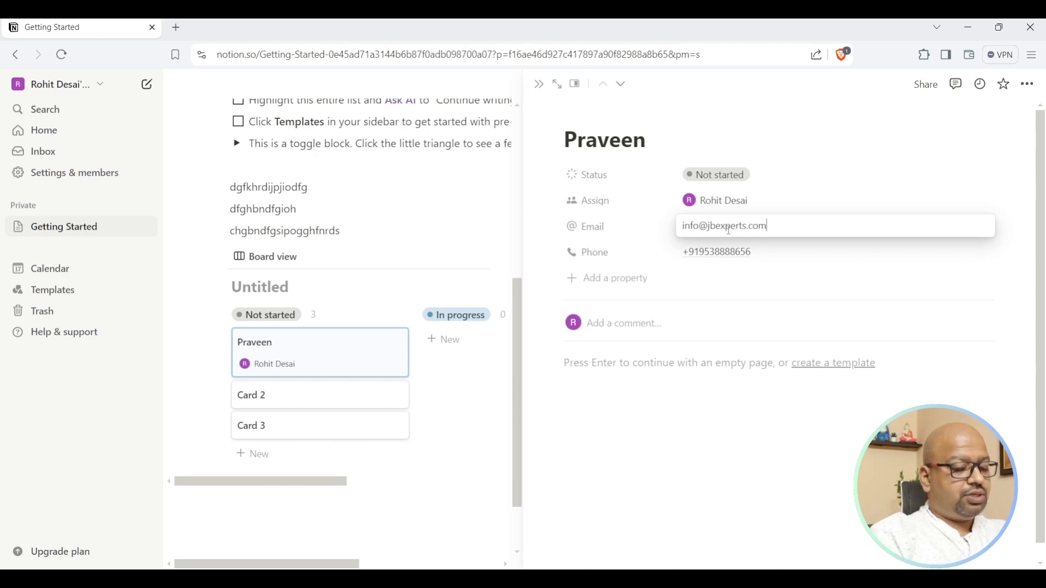
click(621, 286)
Add a Last edited time property to the card.
click(624, 287)
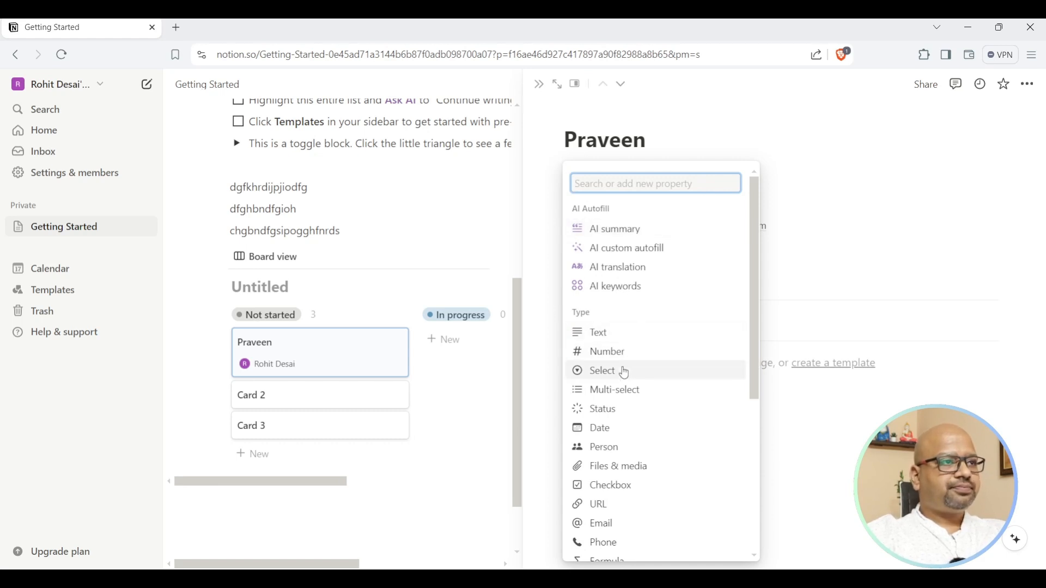
scroll(610, 352, down, 2)
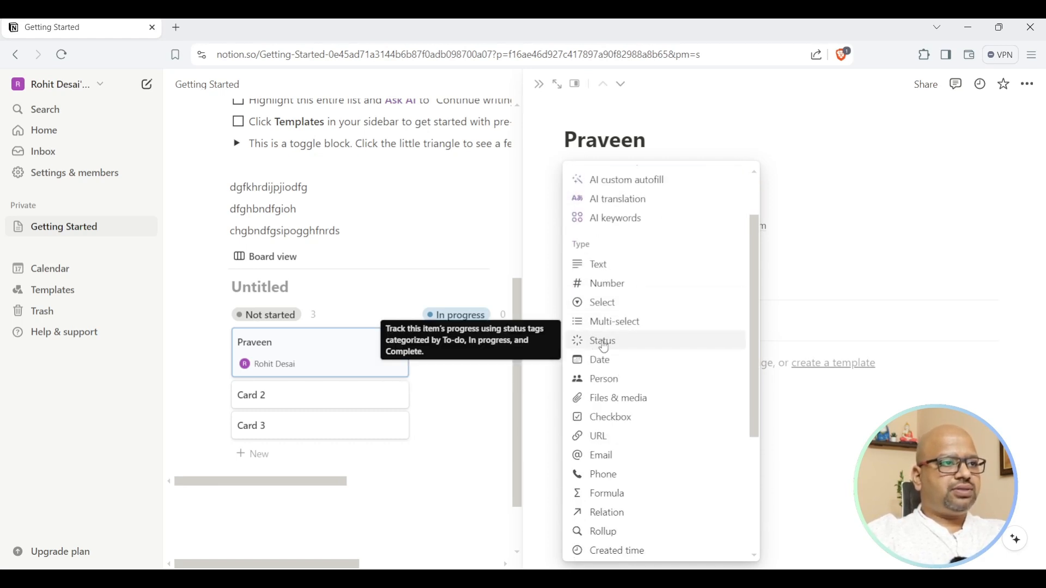
scroll(621, 327, down, 2)
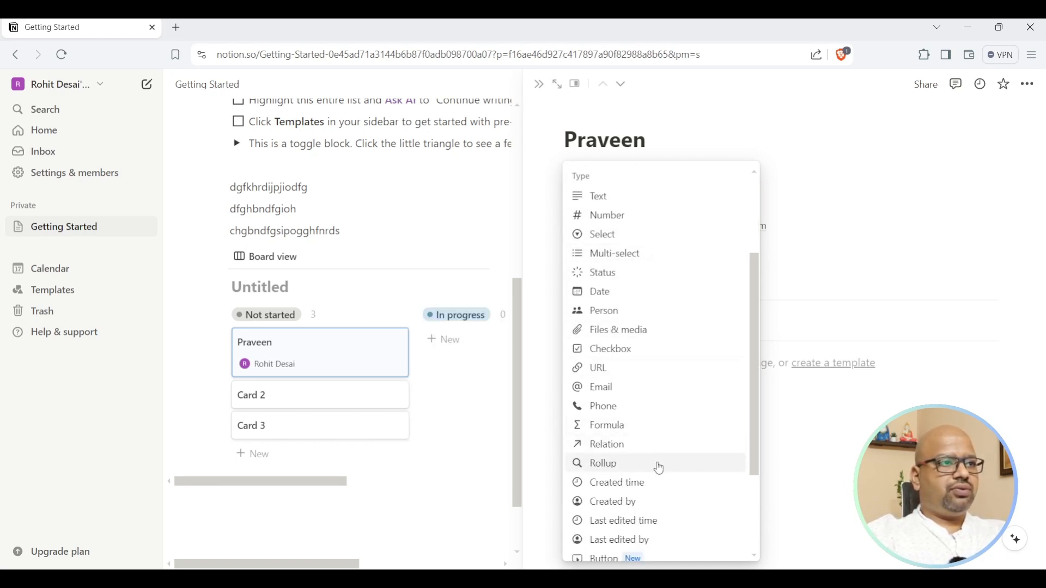
scroll(659, 469, down, 4)
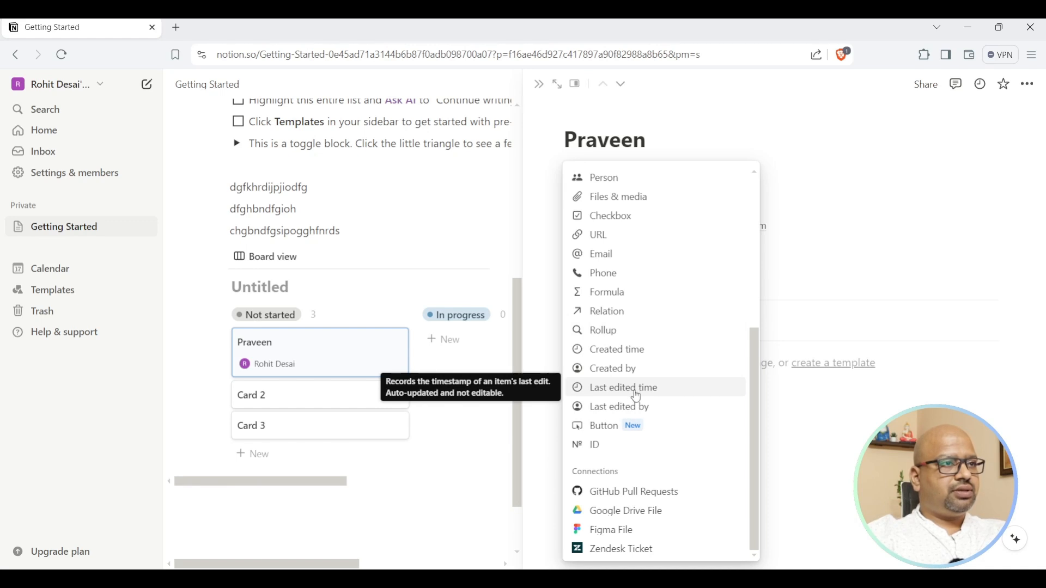
click(637, 396)
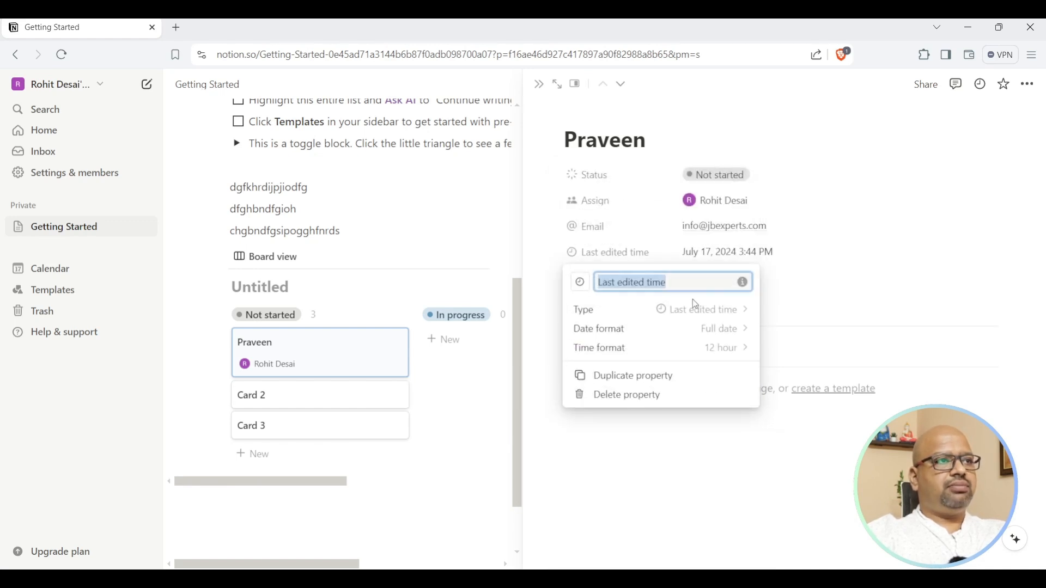
click(814, 296)
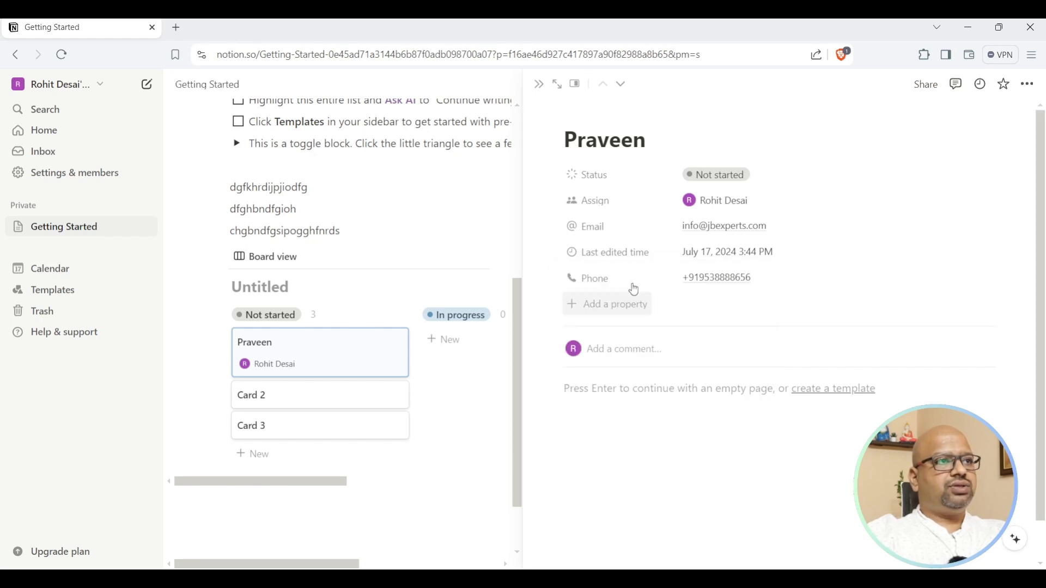
Reorder the properties to Status, Phone, Email, Last edited time, Assign.
drag(554, 253, 554, 279)
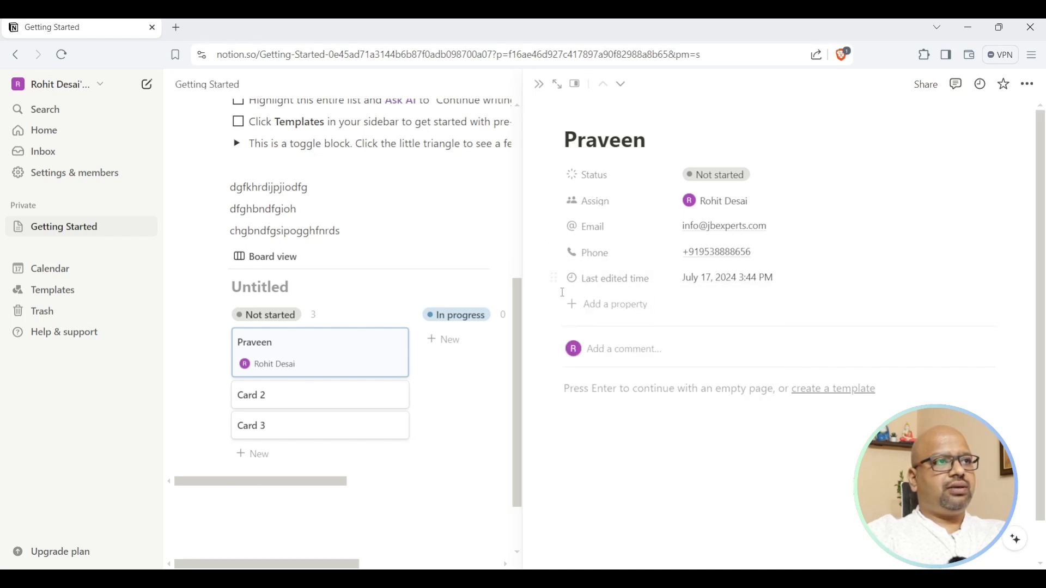
drag(553, 200, 555, 289)
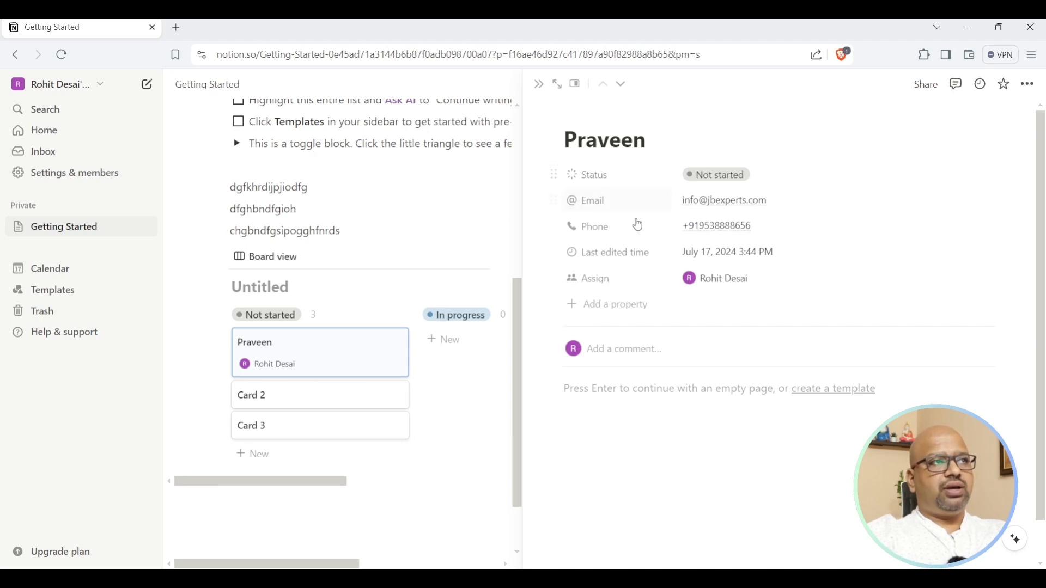
drag(554, 226, 554, 197)
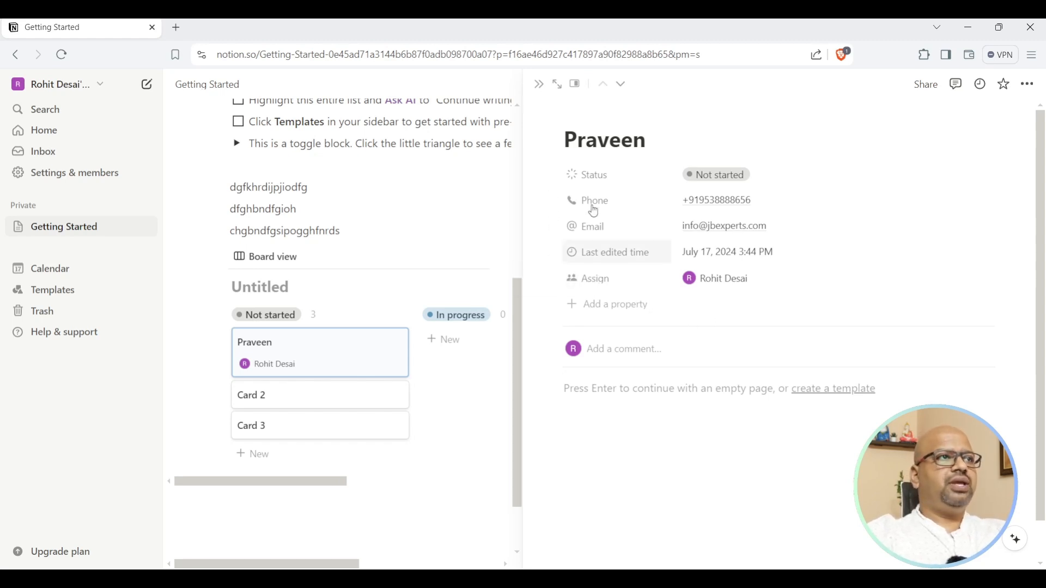
Append 'India' to the card's title so it reads Praveen India.
click(691, 138)
text(India)
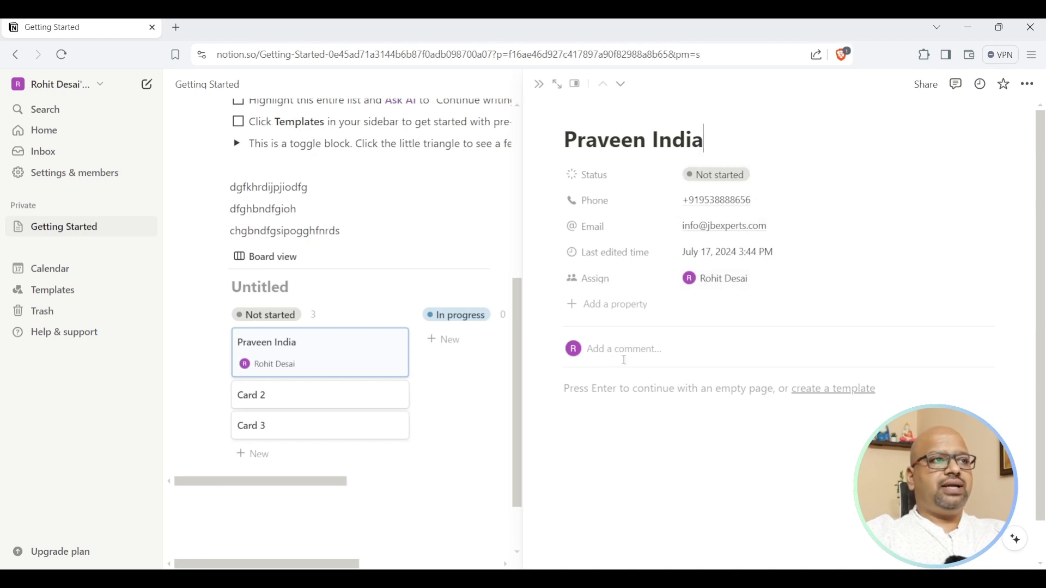
click(604, 349)
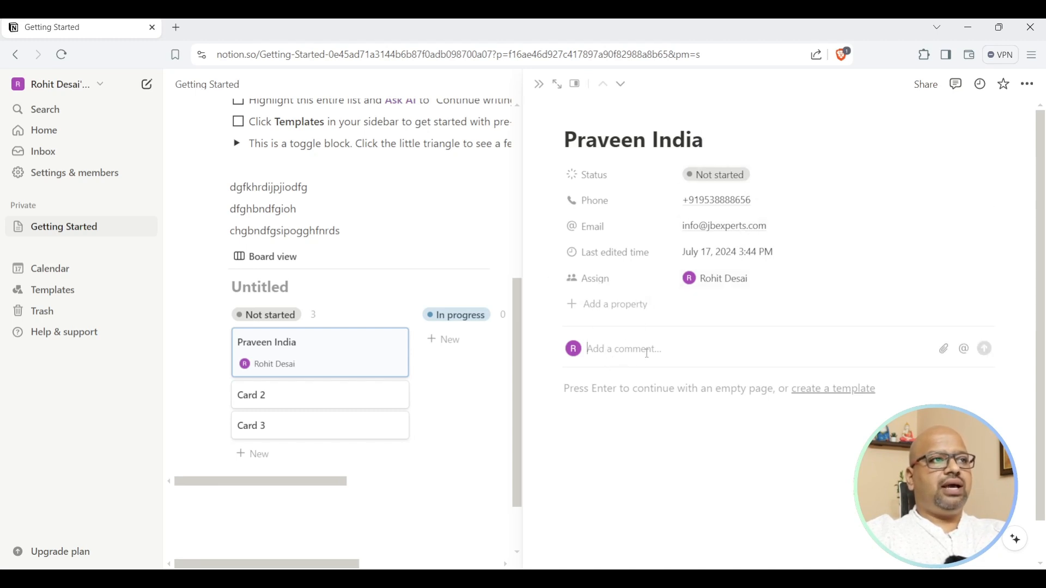
Insert an inline calendar database in the page body and start a July 18 entry.
click(635, 388)
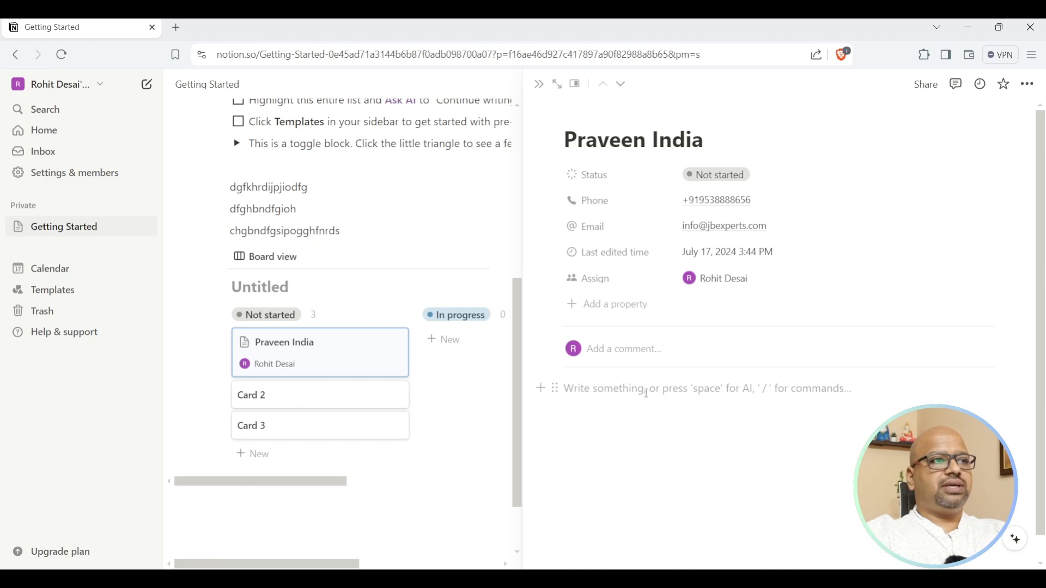
text(/)
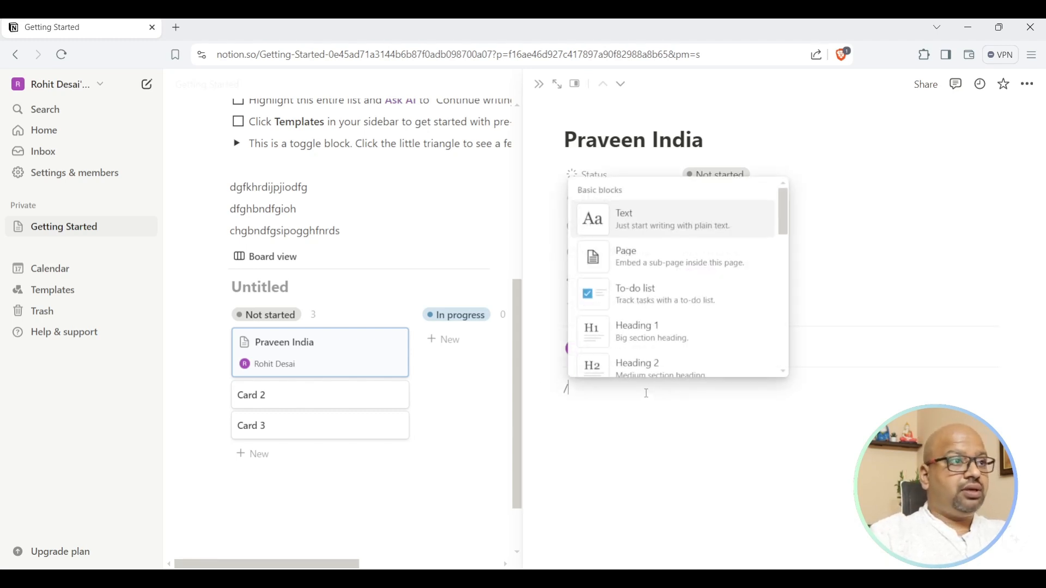
scroll(673, 288, down, 5)
scroll(674, 294, down, 10)
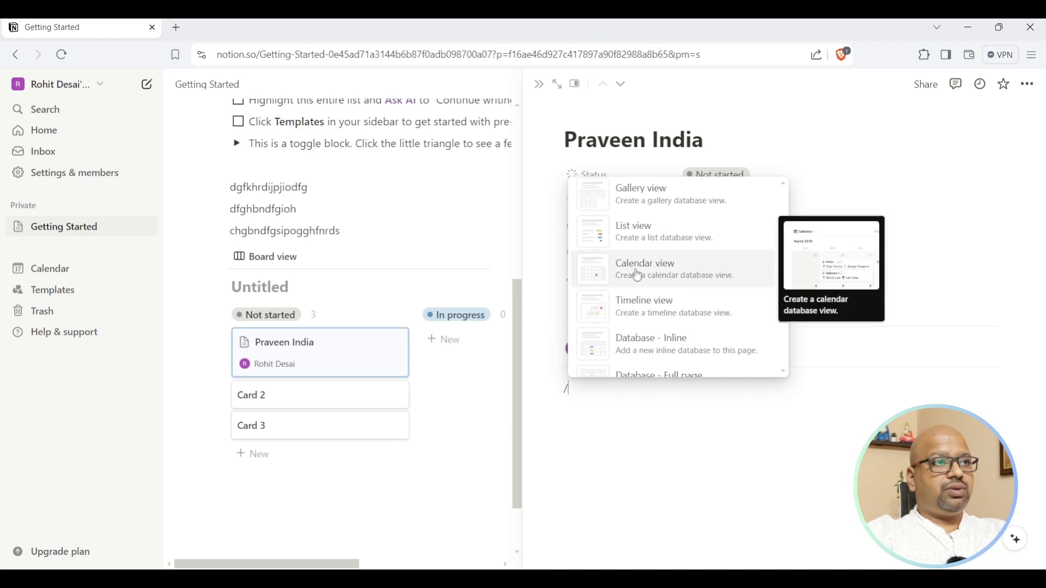
click(635, 272)
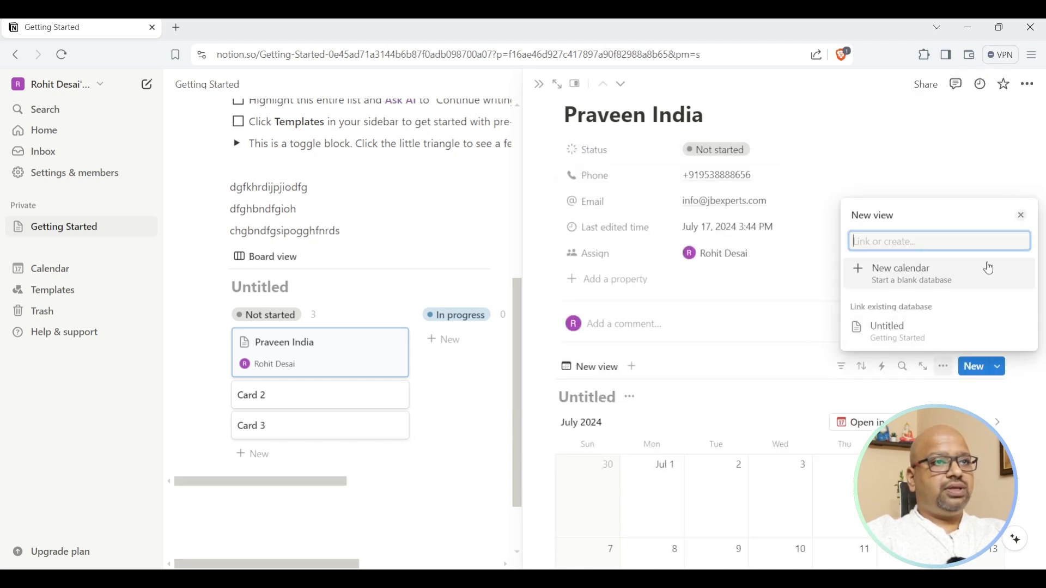
click(1023, 217)
scroll(776, 393, down, 5)
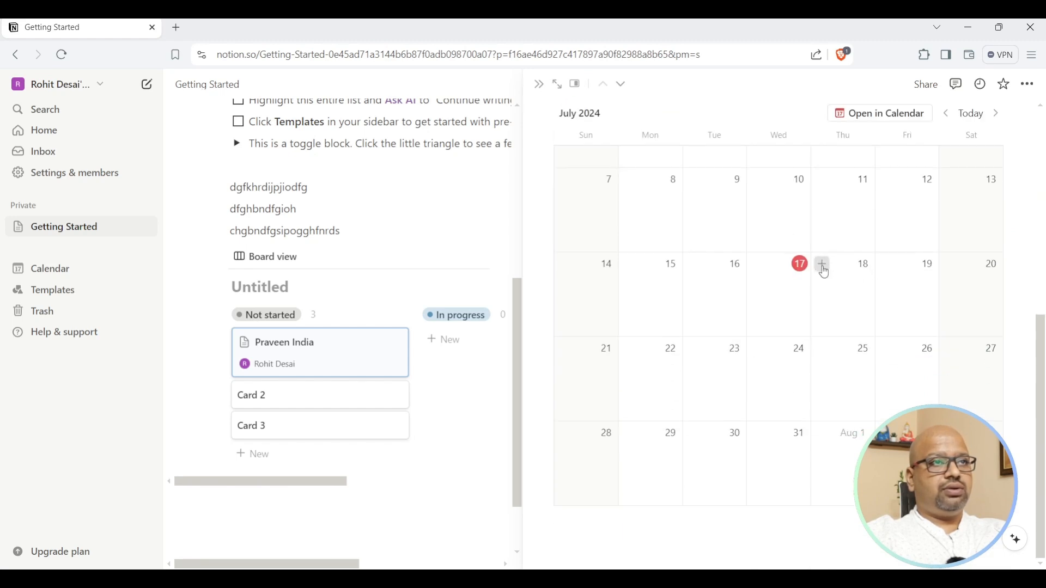
click(822, 264)
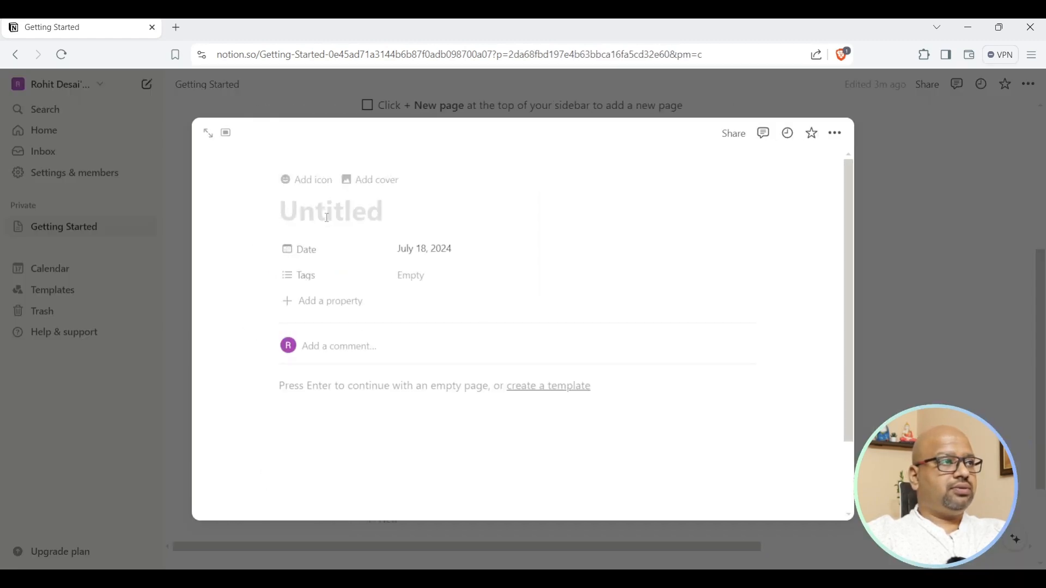
Title the July 18 entry 'Call Praveen' and view it as a full page.
text(Call)
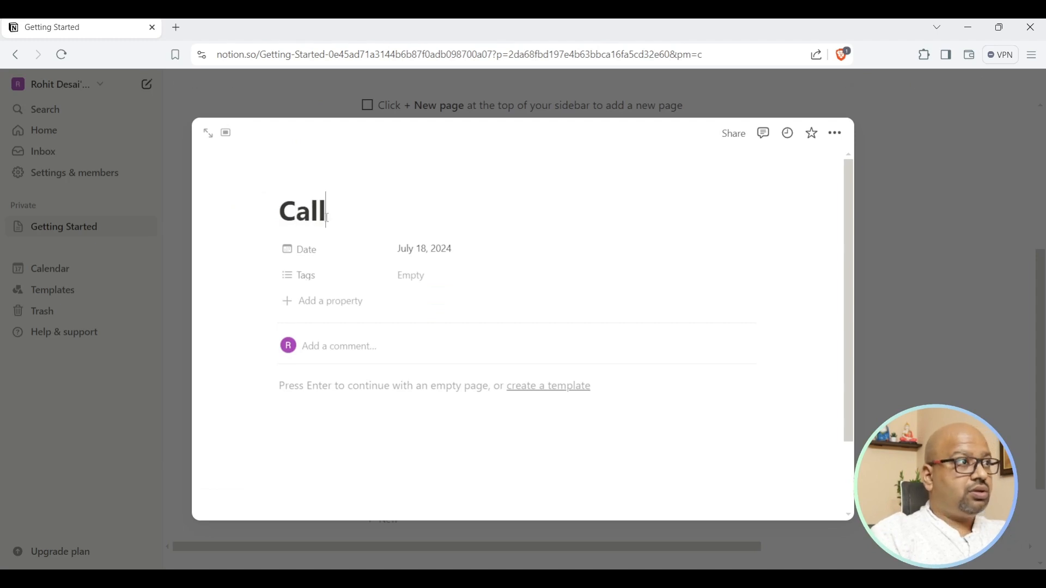
text( Praveen)
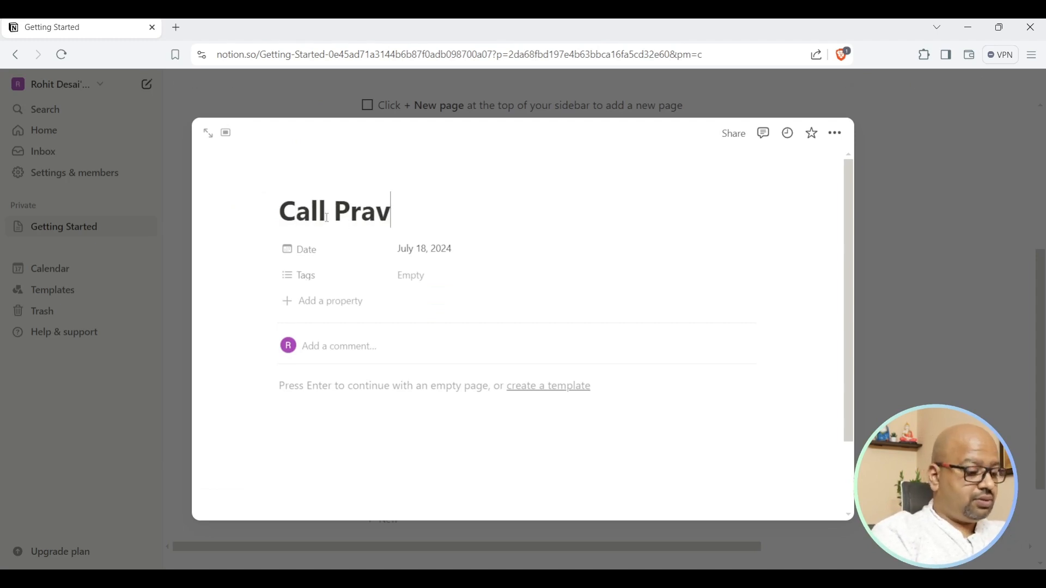
click(209, 136)
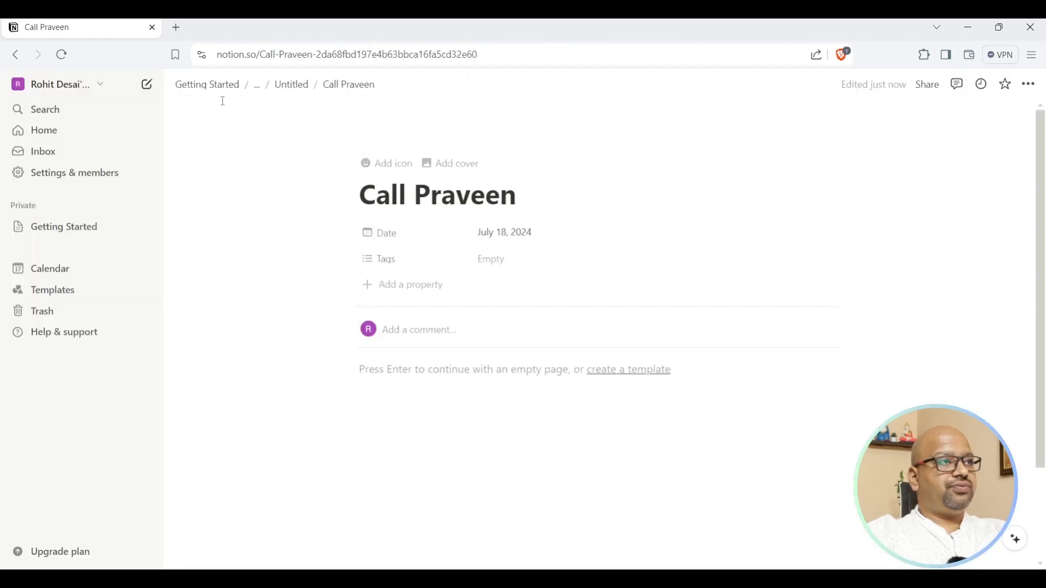
click(77, 232)
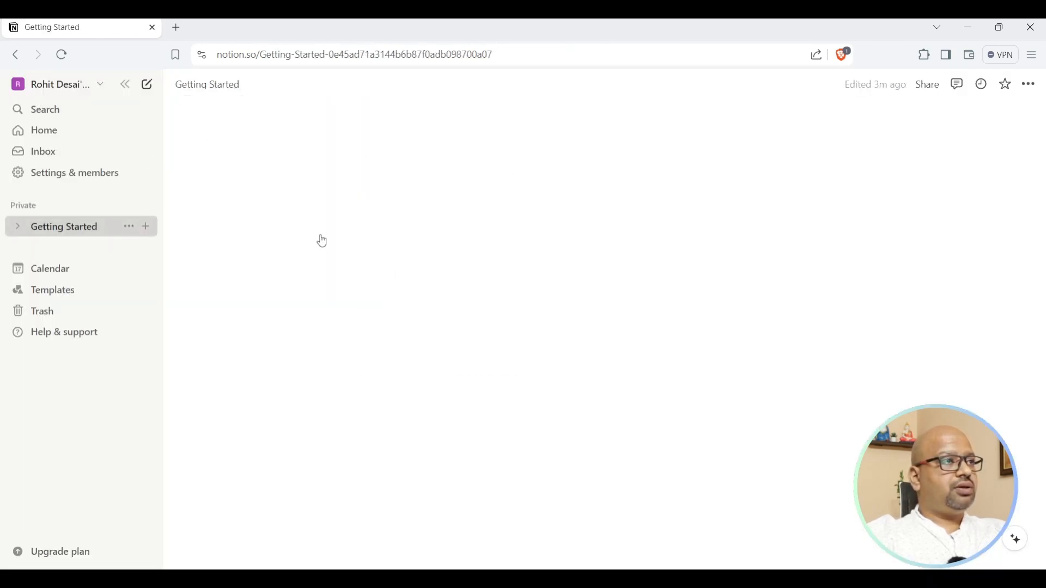
Reopen the Praveen India card in side peek and inspect its calendar view options.
scroll(716, 302, down, 6)
click(425, 283)
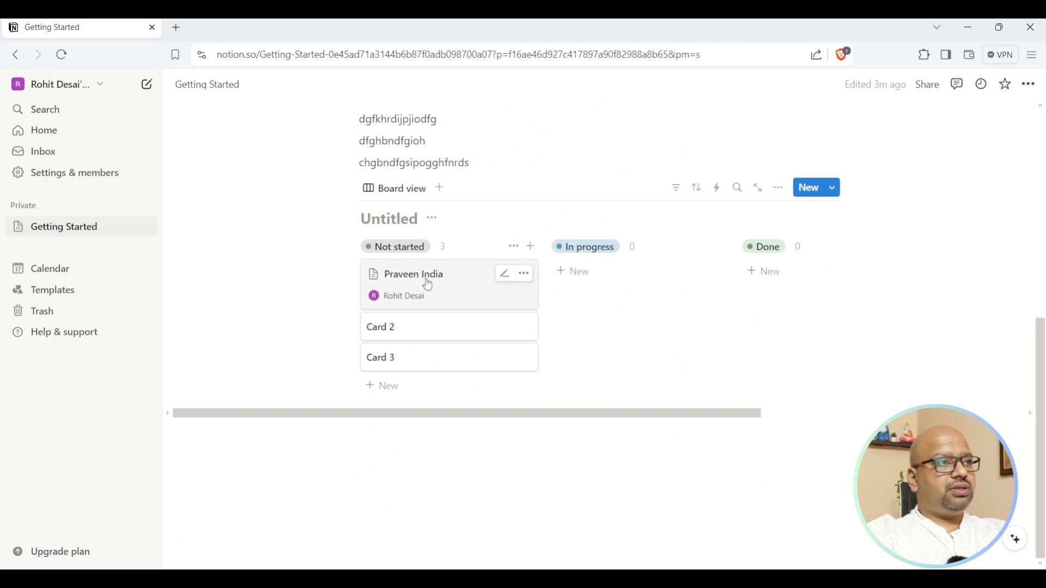
scroll(888, 357, down, 6)
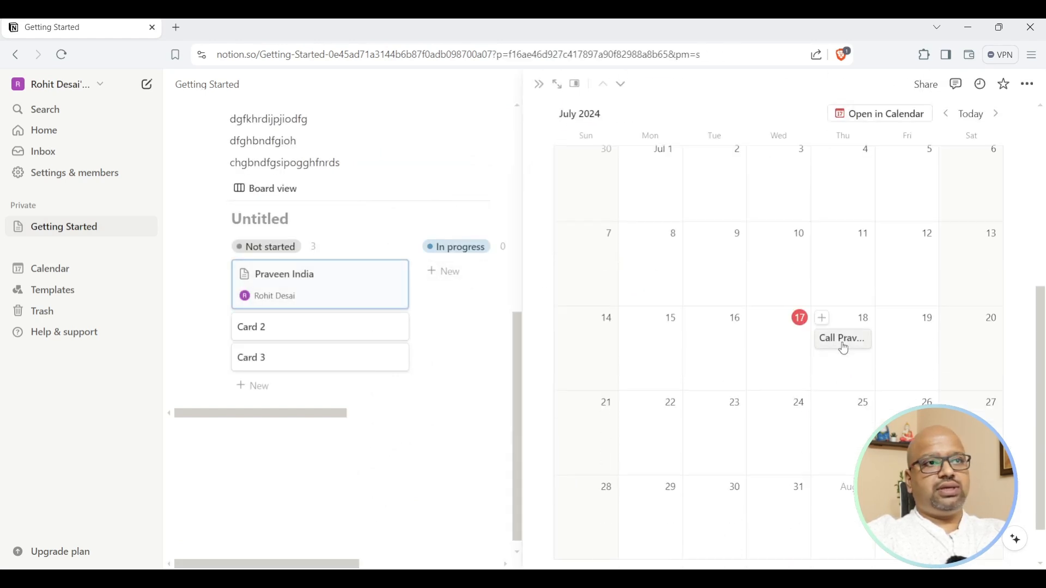
scroll(844, 349, up, 5)
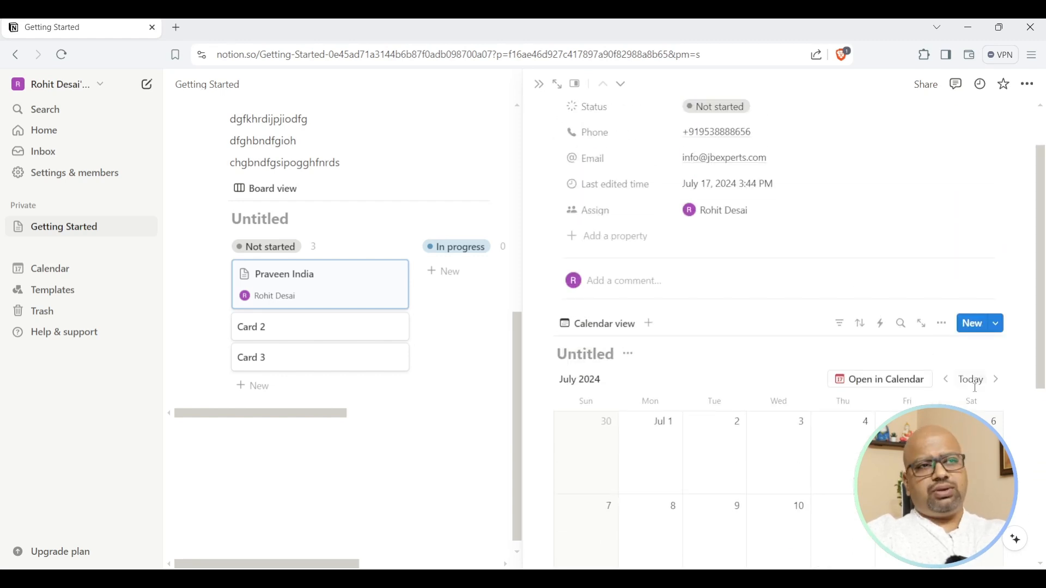
click(620, 328)
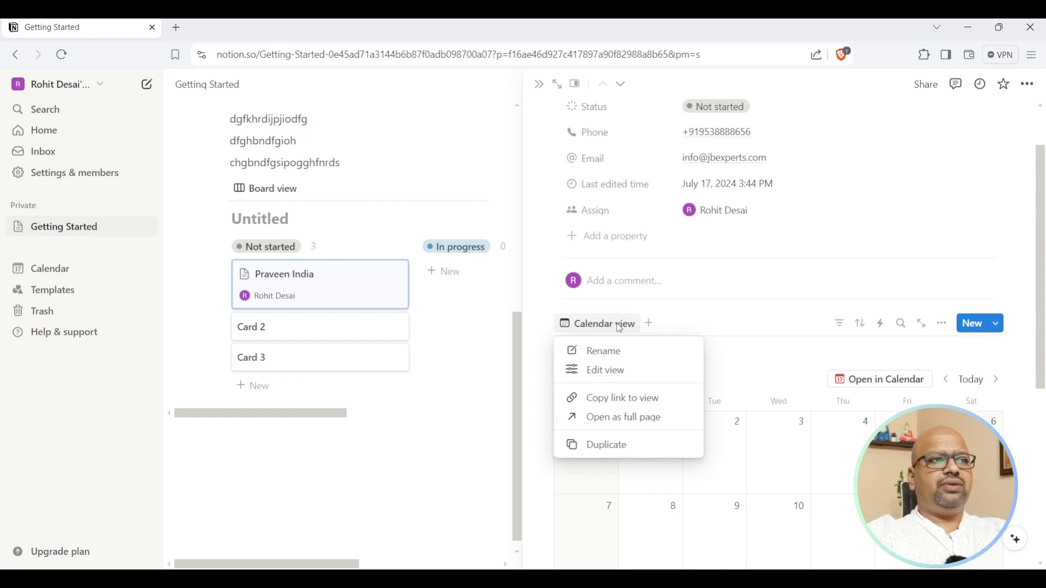
key(Escape)
View the calendar database as a full page, then go back to Getting Started.
click(922, 323)
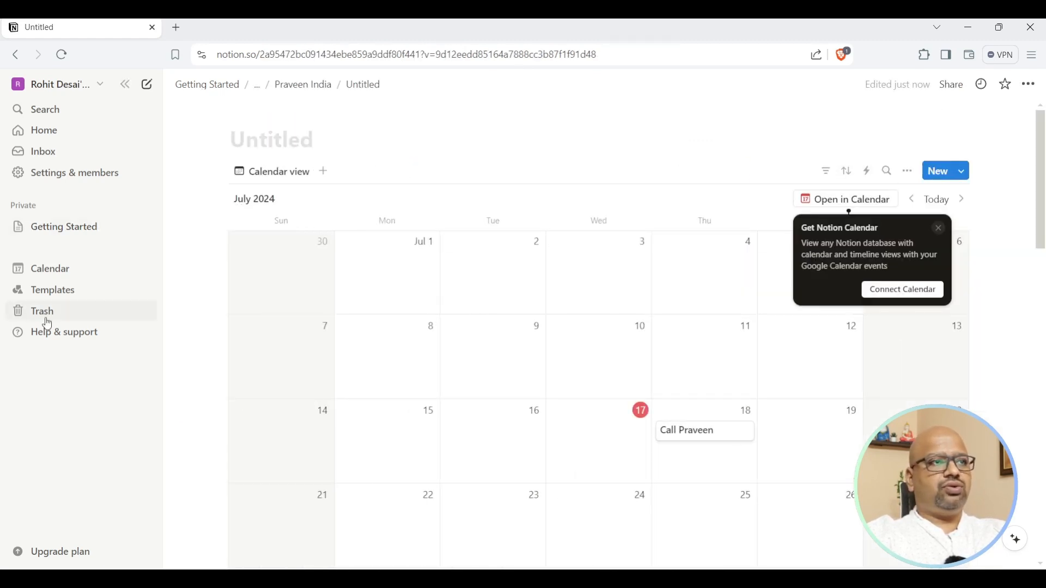
click(47, 226)
scroll(807, 419, down, 5)
scroll(486, 283, up, 4)
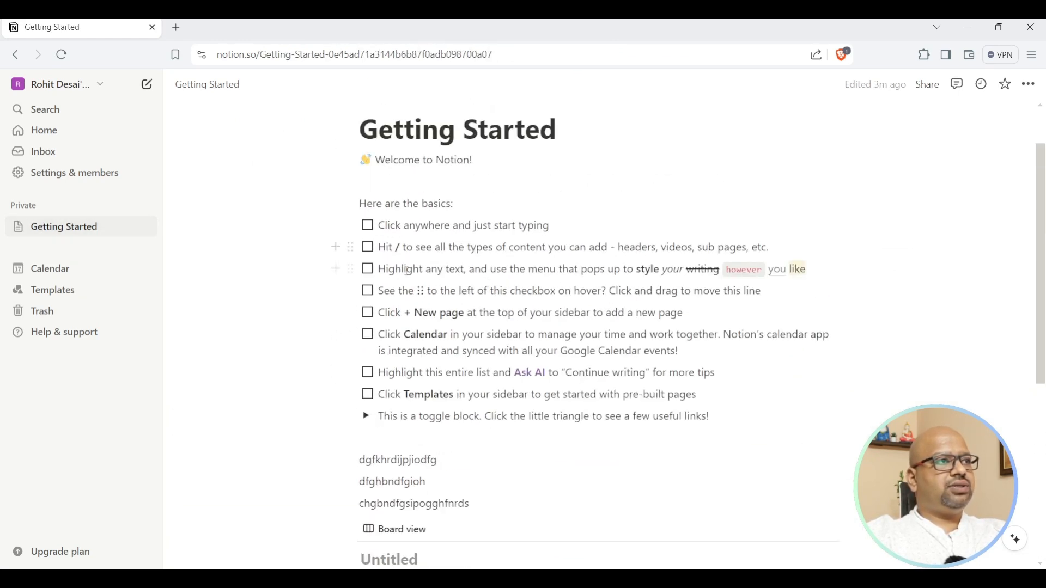
Select the line dfghbndfgioh and make it bold.
drag(418, 271, 510, 270)
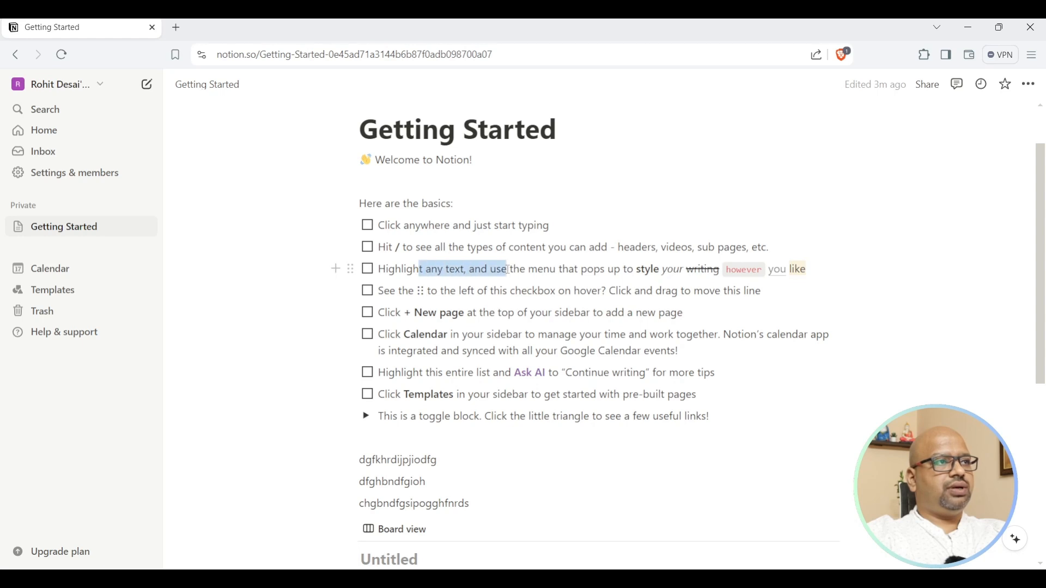
scroll(398, 338, down, 4)
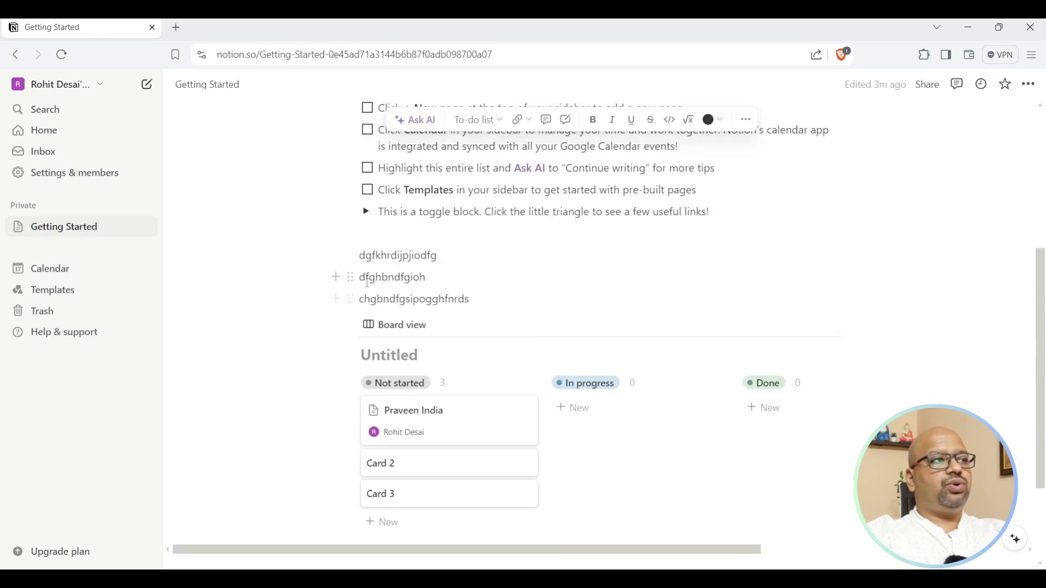
drag(361, 279, 450, 278)
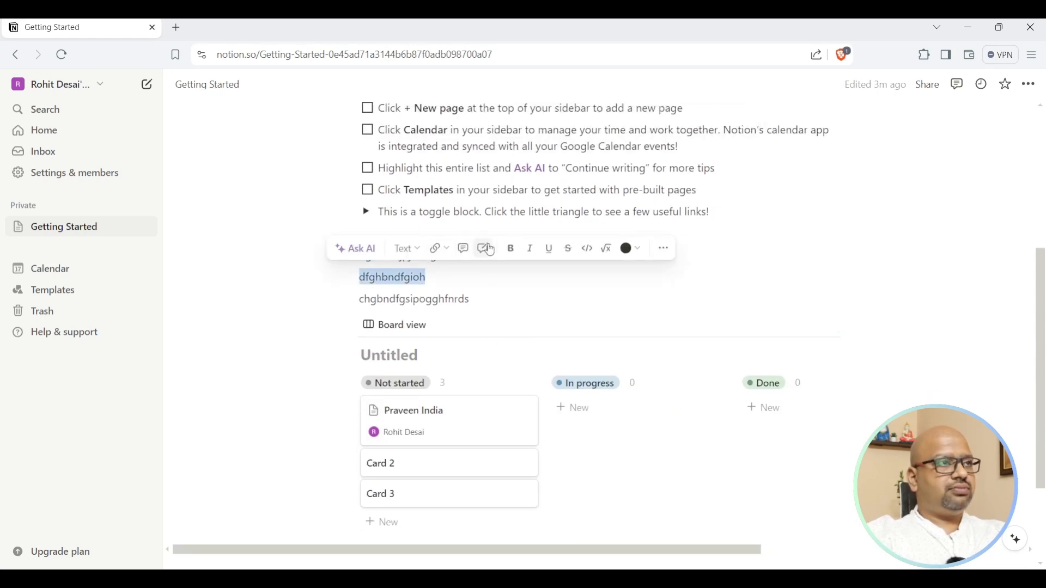
click(510, 249)
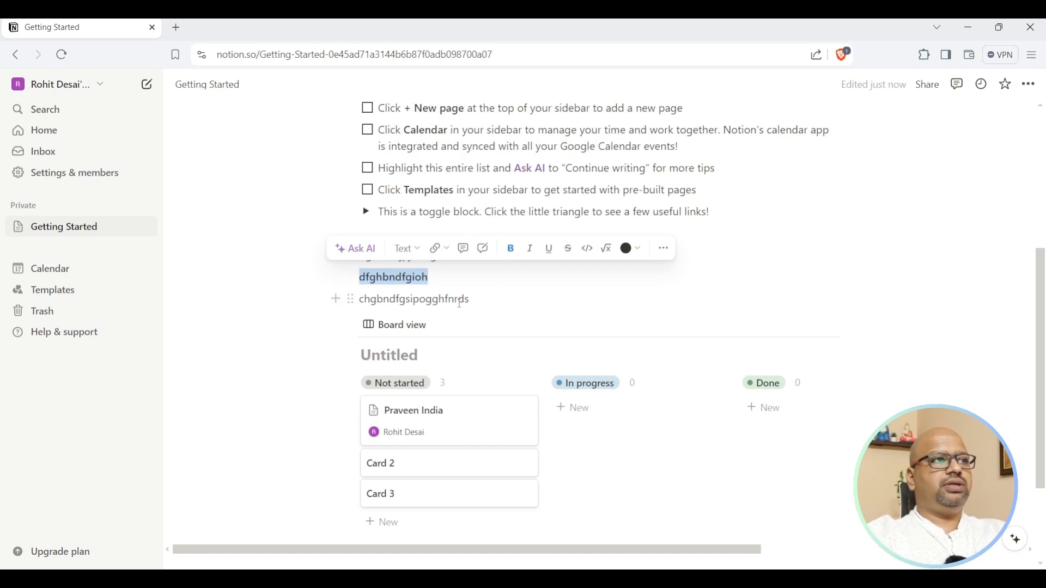
Try turning the bold line into Heading 1, then Heading 2, then Heading 3.
click(407, 249)
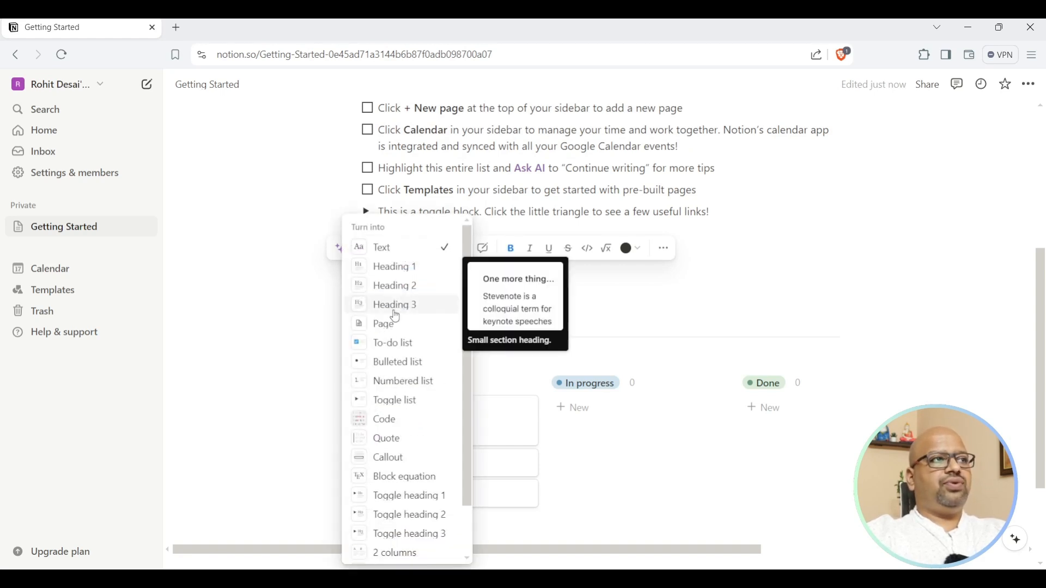
click(394, 271)
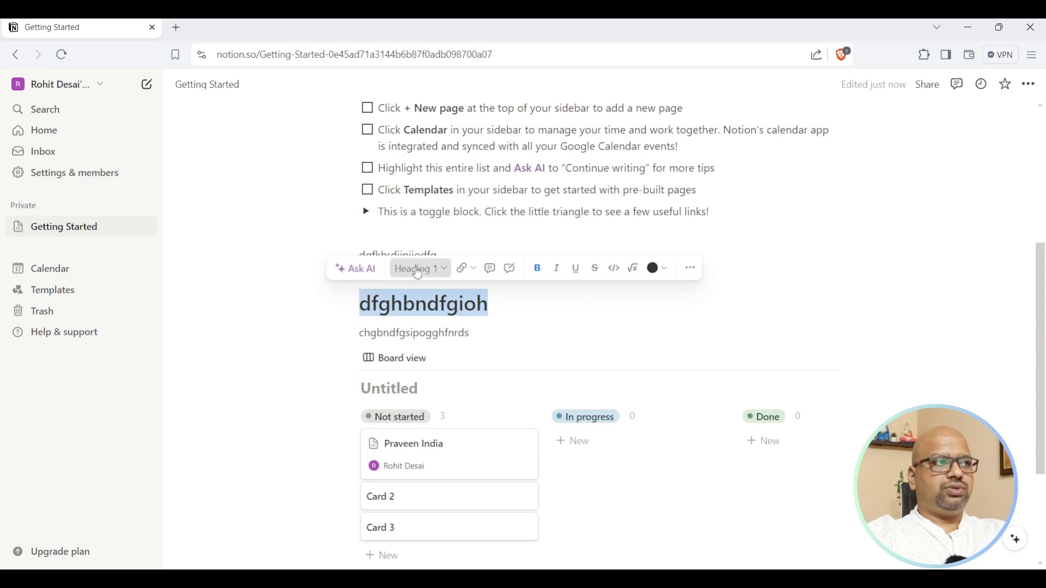
click(414, 267)
click(401, 285)
click(413, 262)
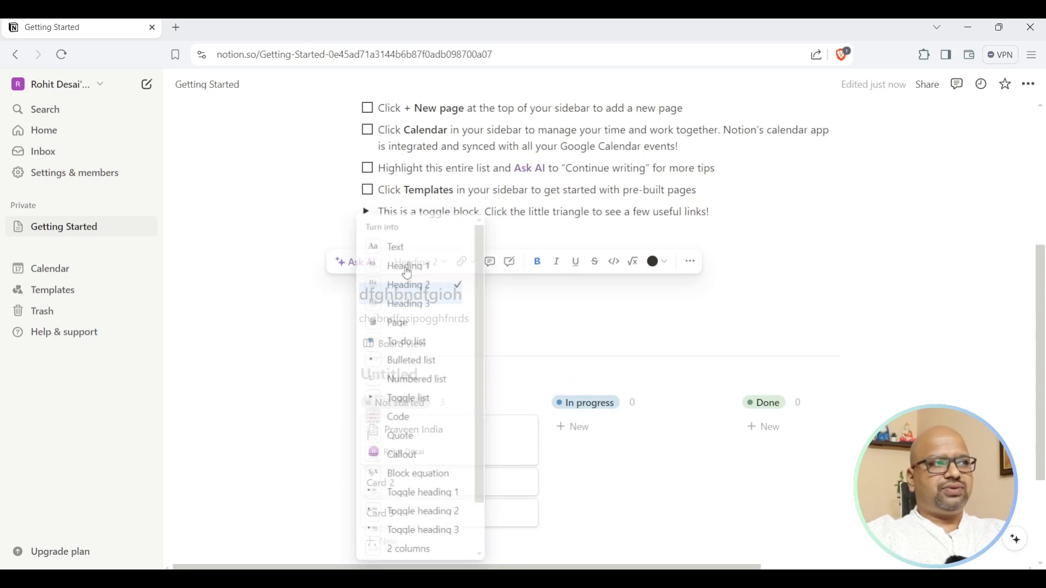
click(410, 306)
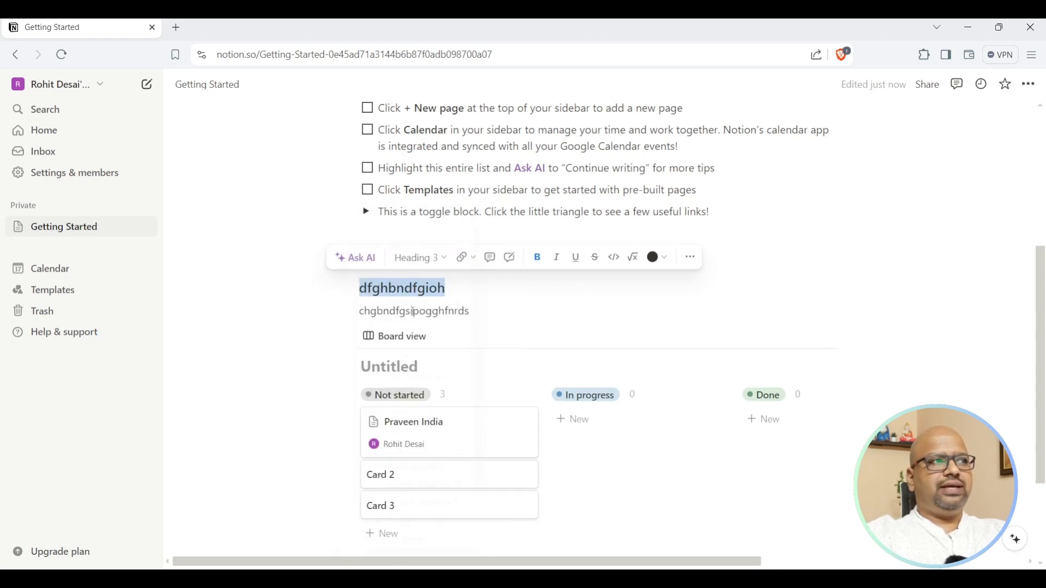
Convert the line into a to-do item and leave it ticked as done.
click(419, 259)
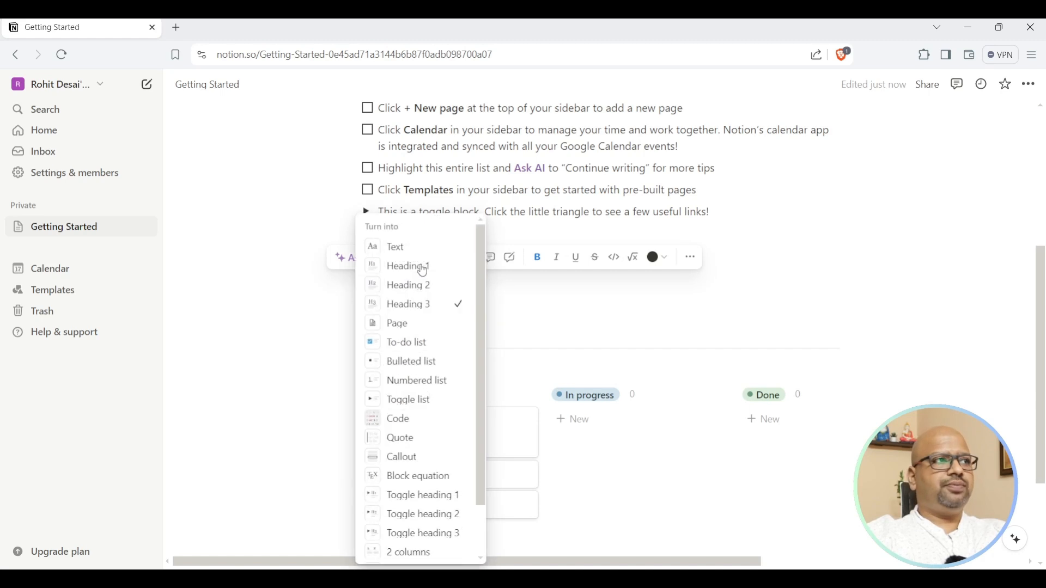
click(412, 344)
click(368, 282)
click(368, 282)
click(368, 282)
click(594, 301)
click(368, 277)
click(368, 277)
click(473, 261)
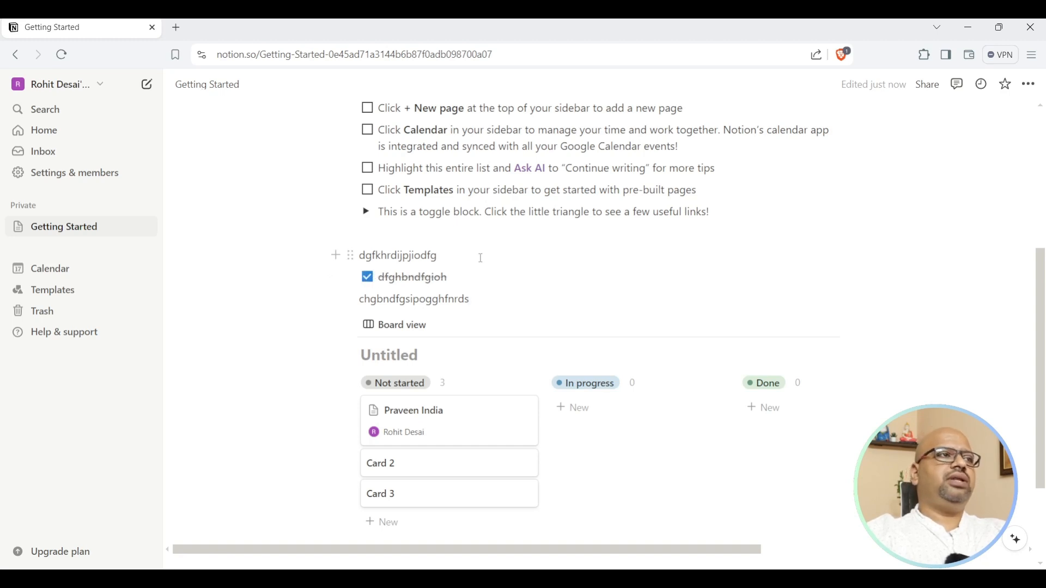
drag(482, 258, 353, 256)
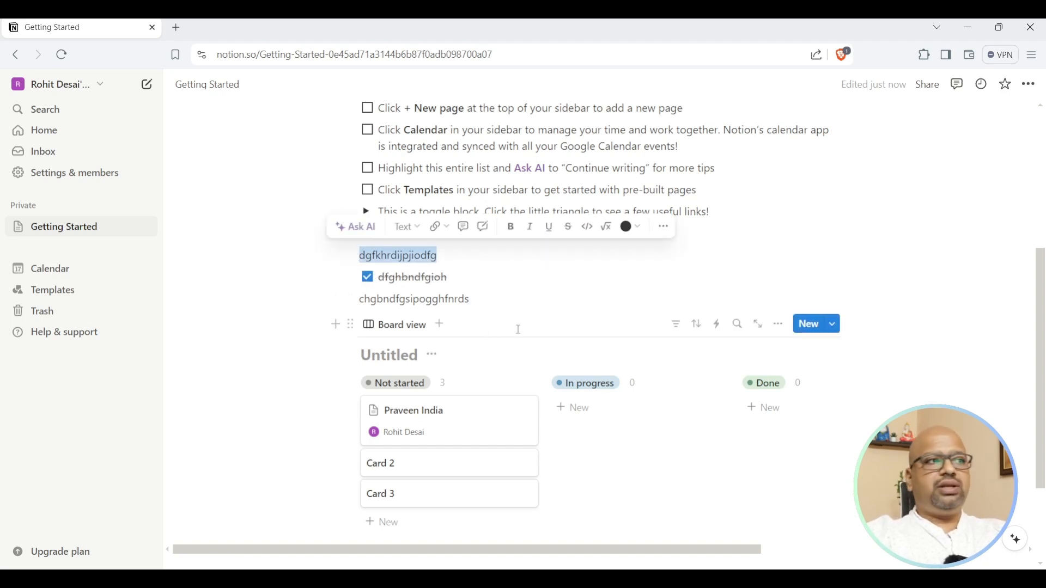
scroll(512, 354, down, 3)
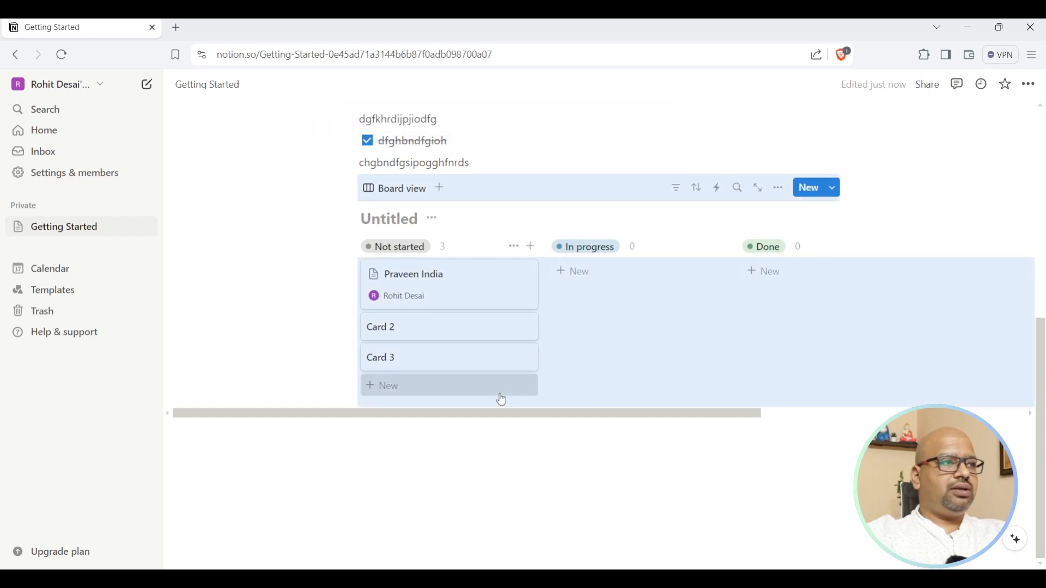
Add a large heading reading 18/07/2024 below the board.
click(498, 392)
click(643, 500)
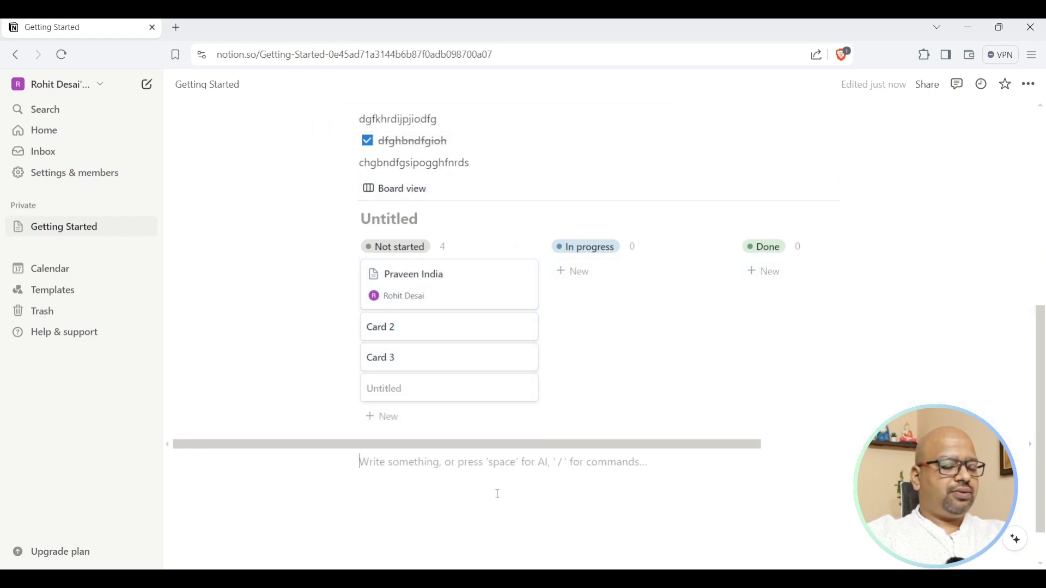
text(/)
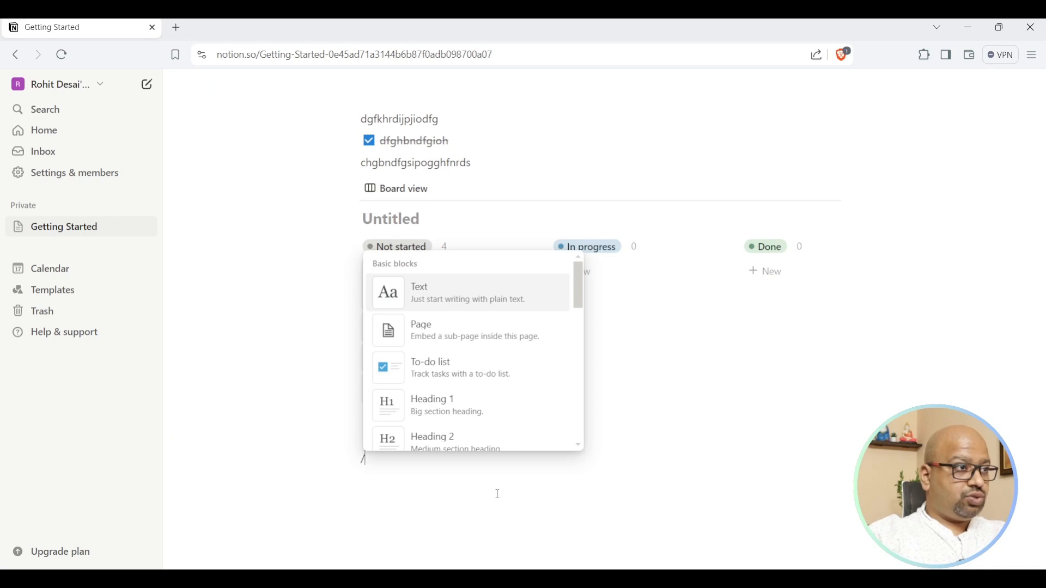
click(462, 405)
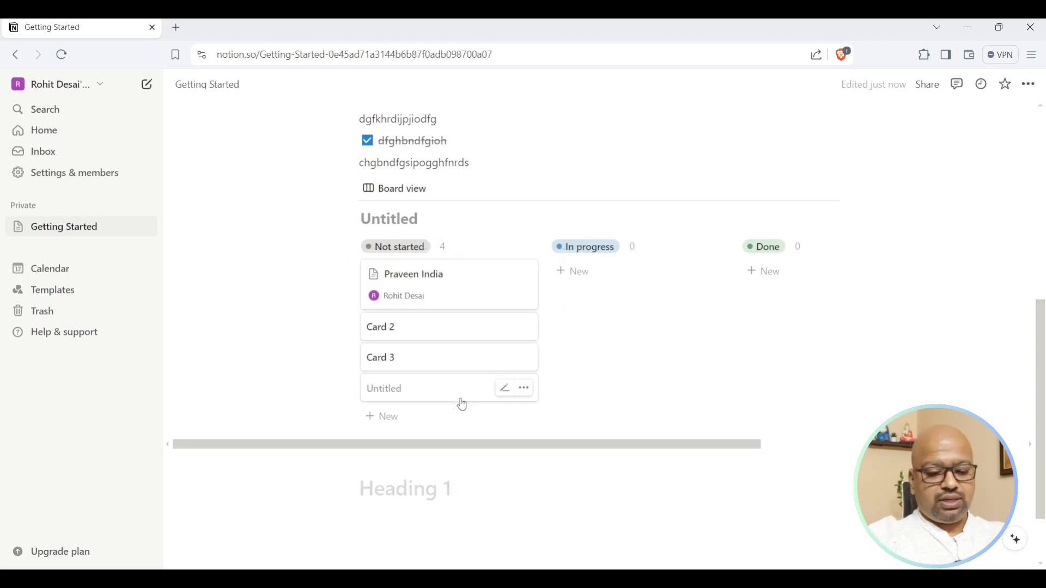
text(18)
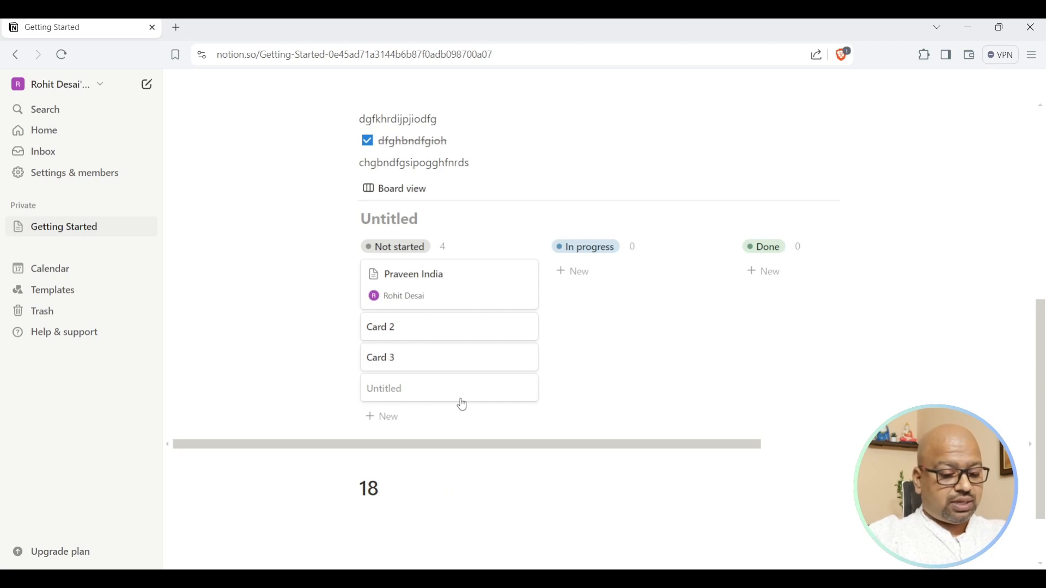
text(/07/2024)
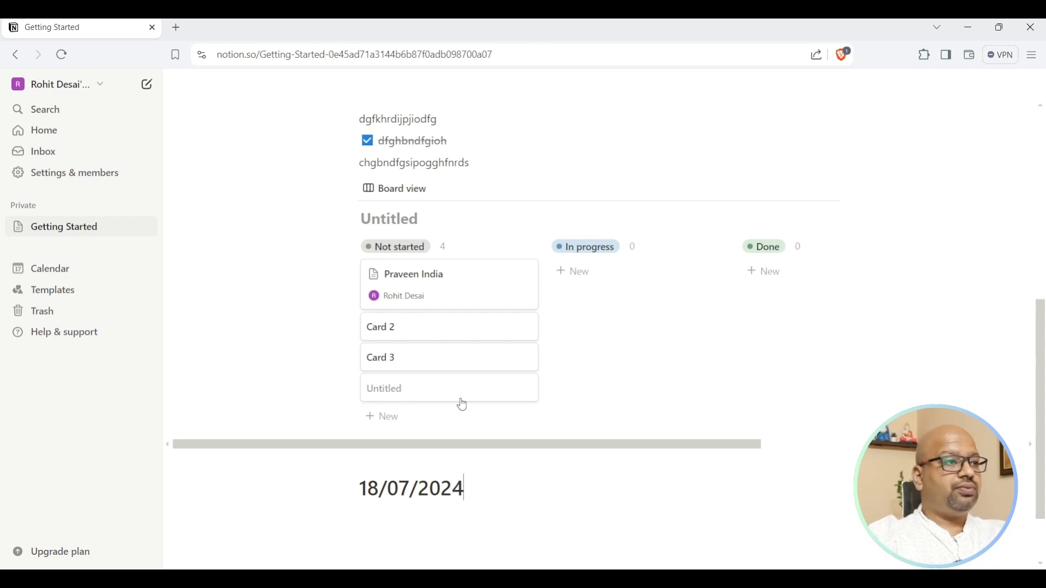
key(Return)
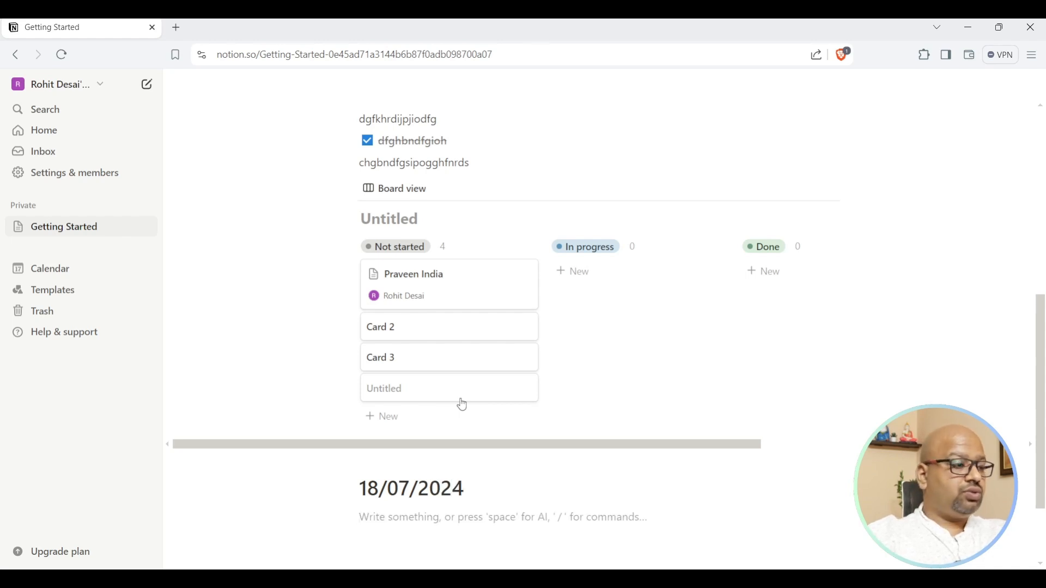
Add to-dos: Call Pravin, Get the quotation ready for Pravin, Get the agreement draught from the advocate, Get the samples from the supplier.
text(/to)
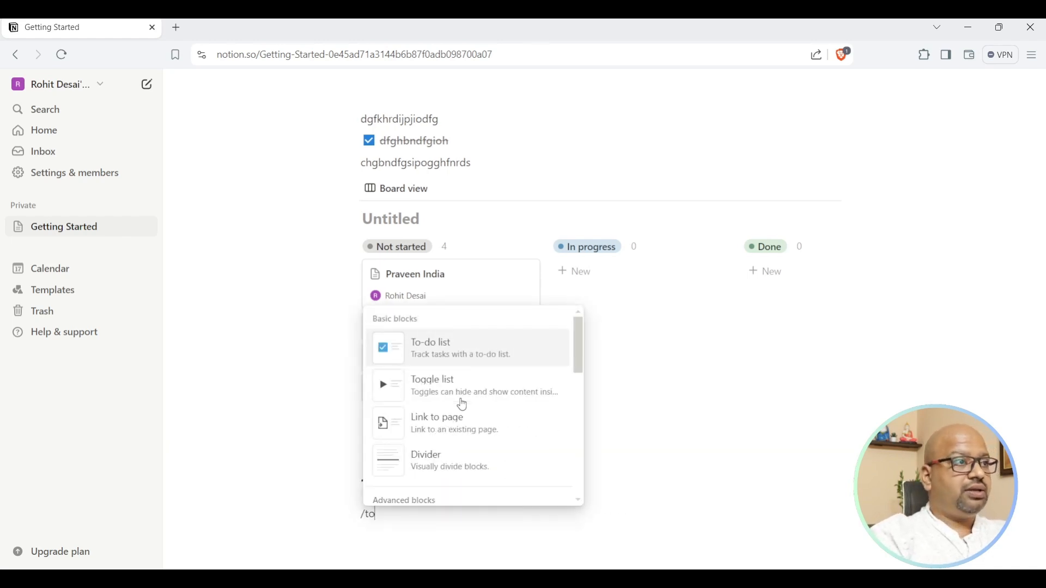
click(420, 349)
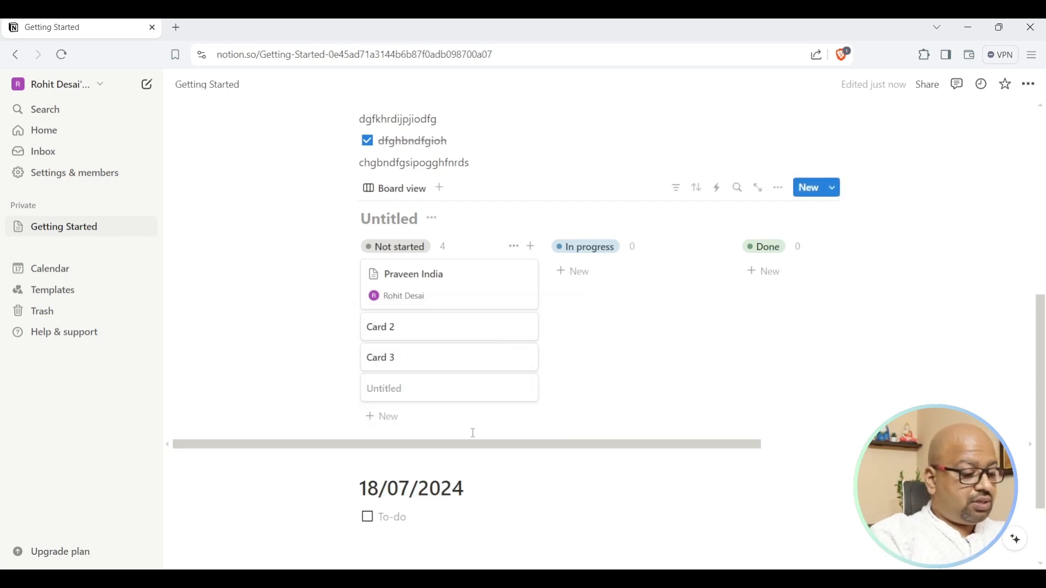
text(Call Pravin)
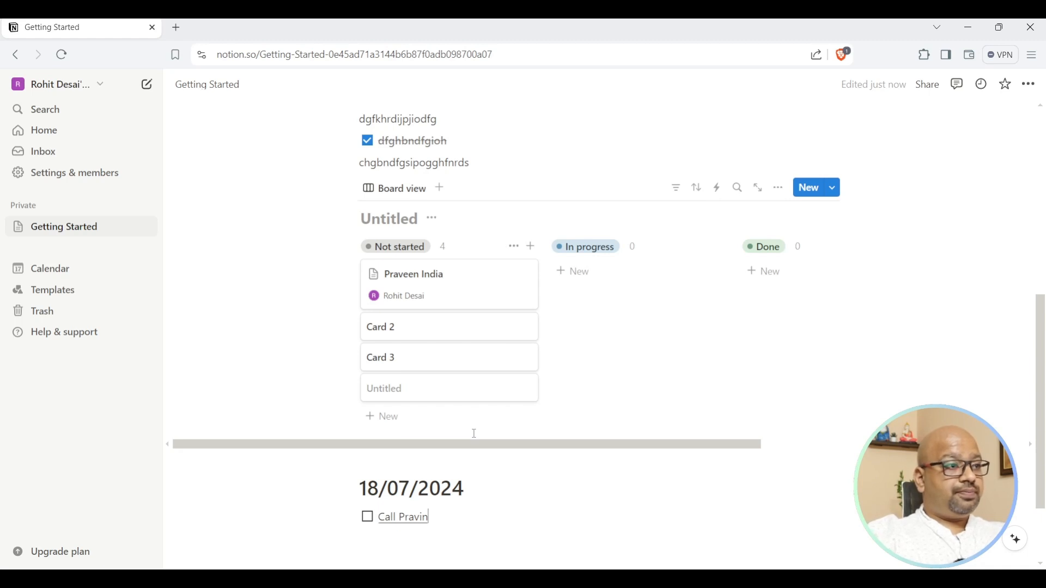
key(Return)
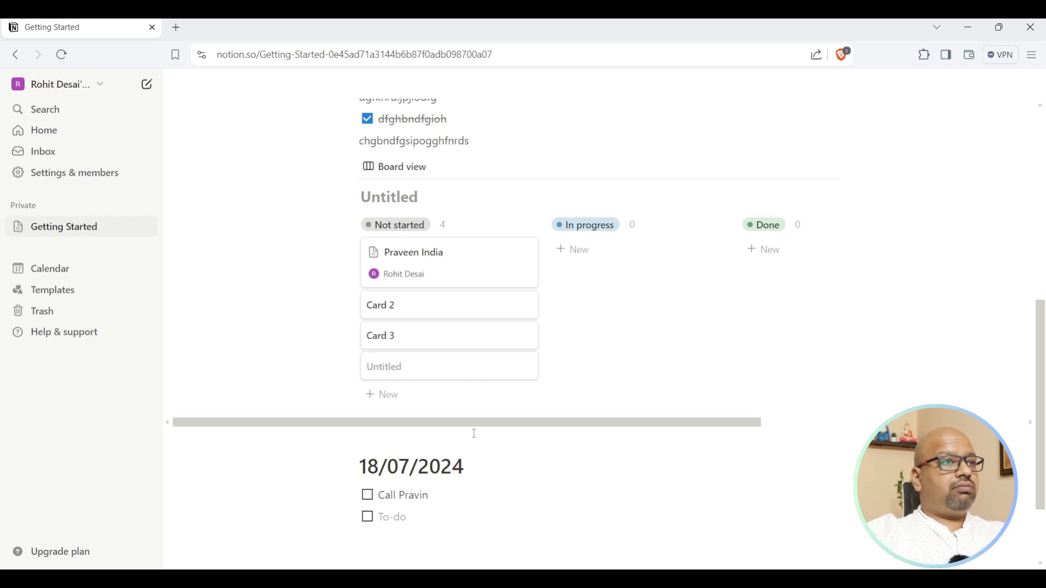
text(Get the quotation ready)
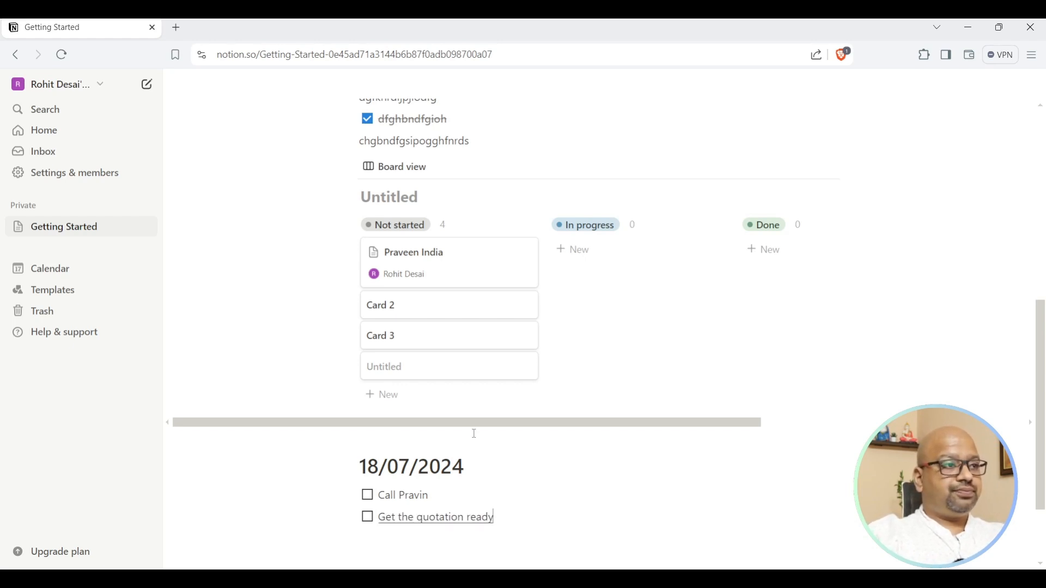
text( for Pravin)
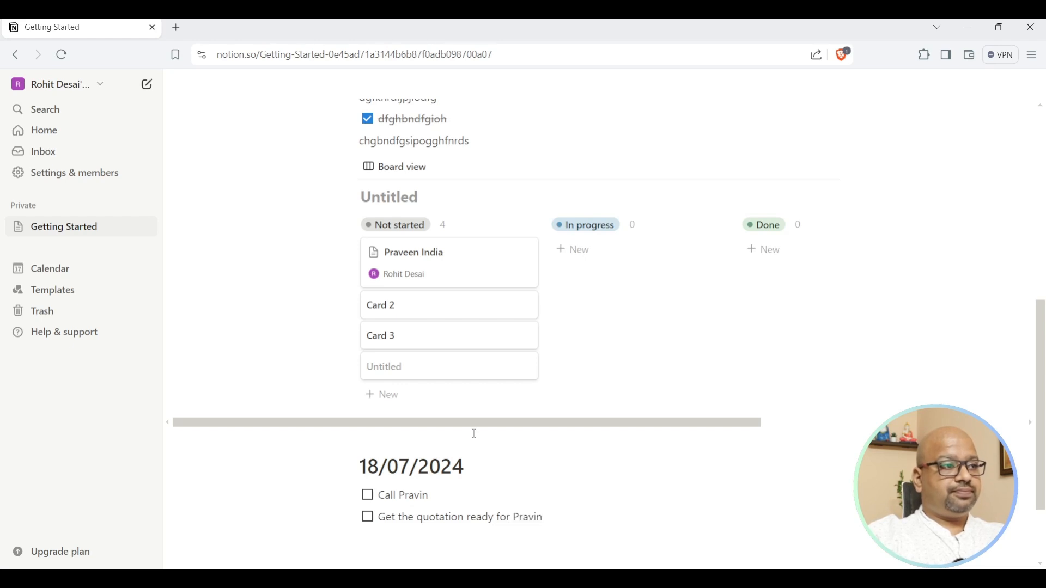
key(Return)
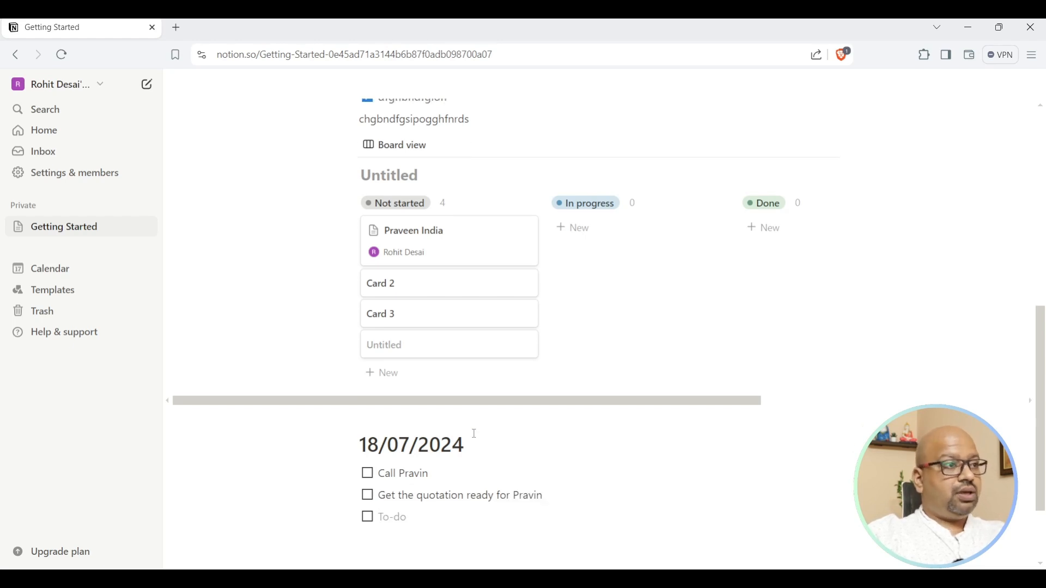
text(Get the agreement draught from the advocate)
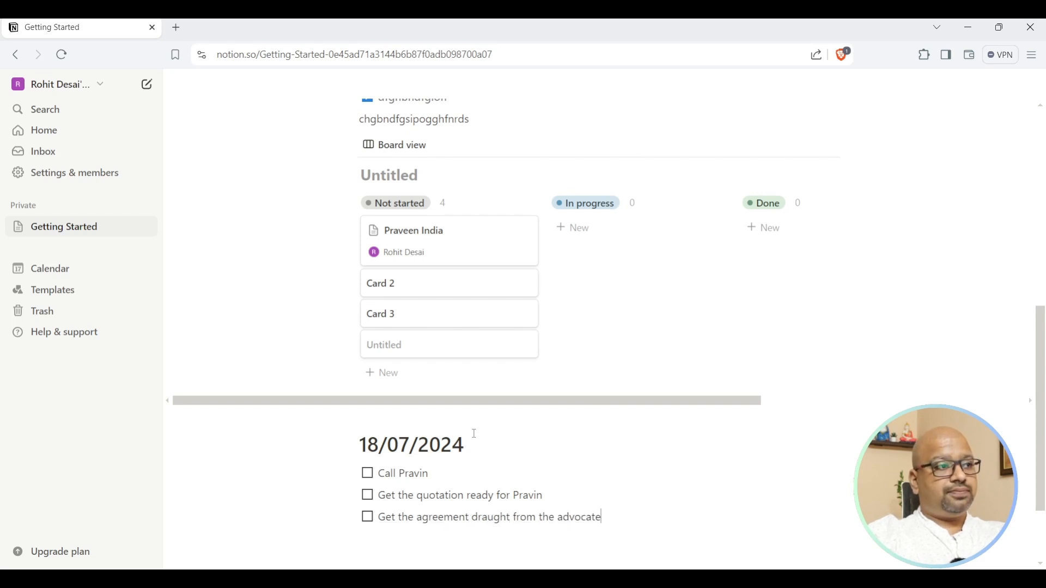
key(Return)
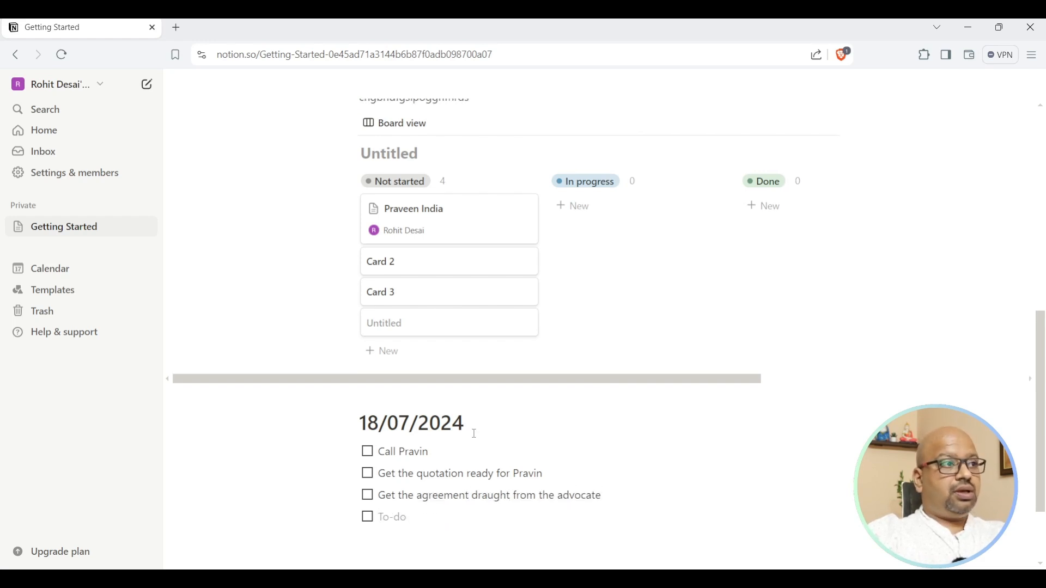
text(Get the samples)
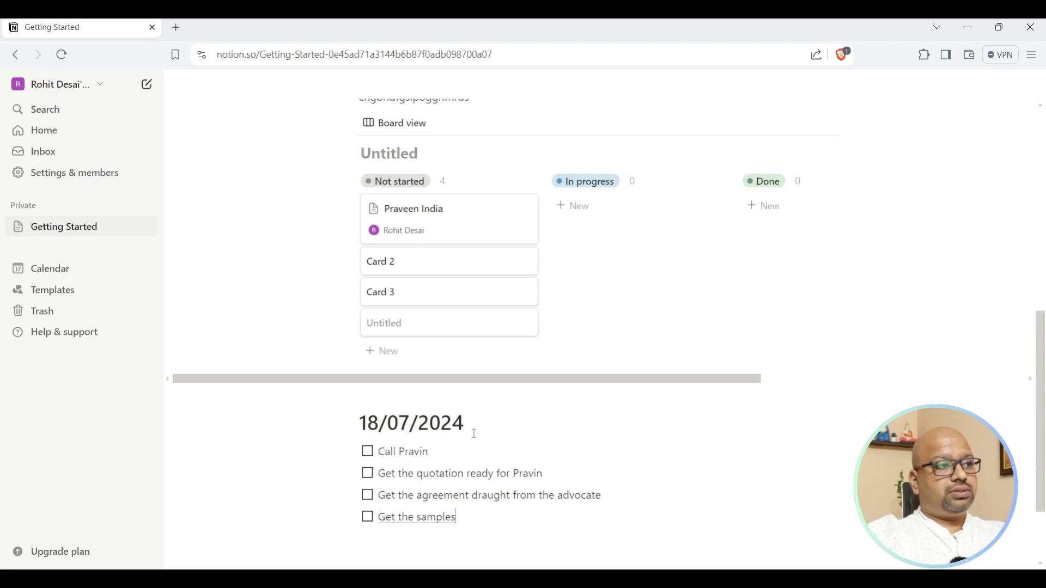
text( from the supplier)
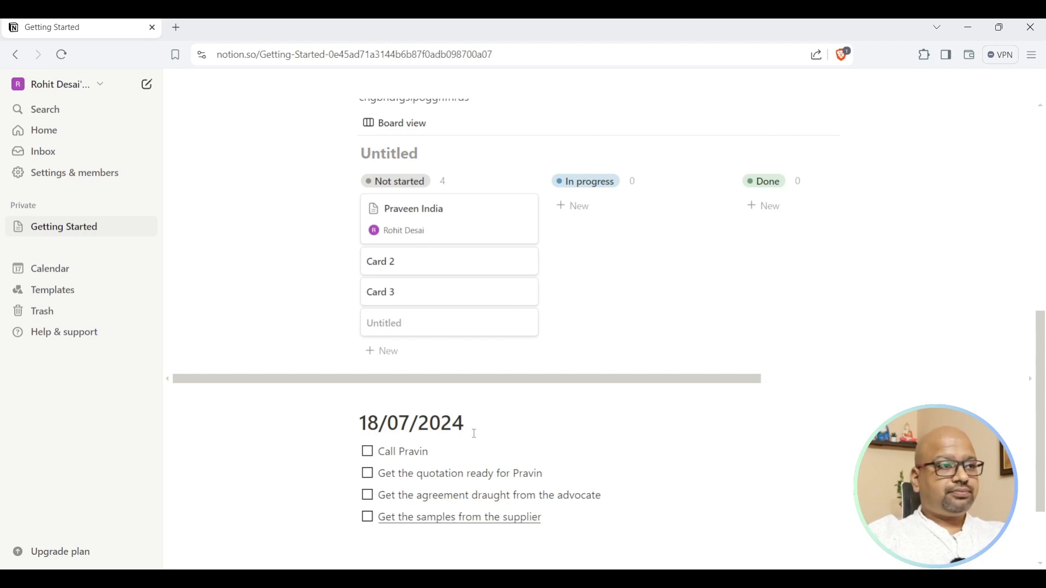
scroll(472, 430, down, 1)
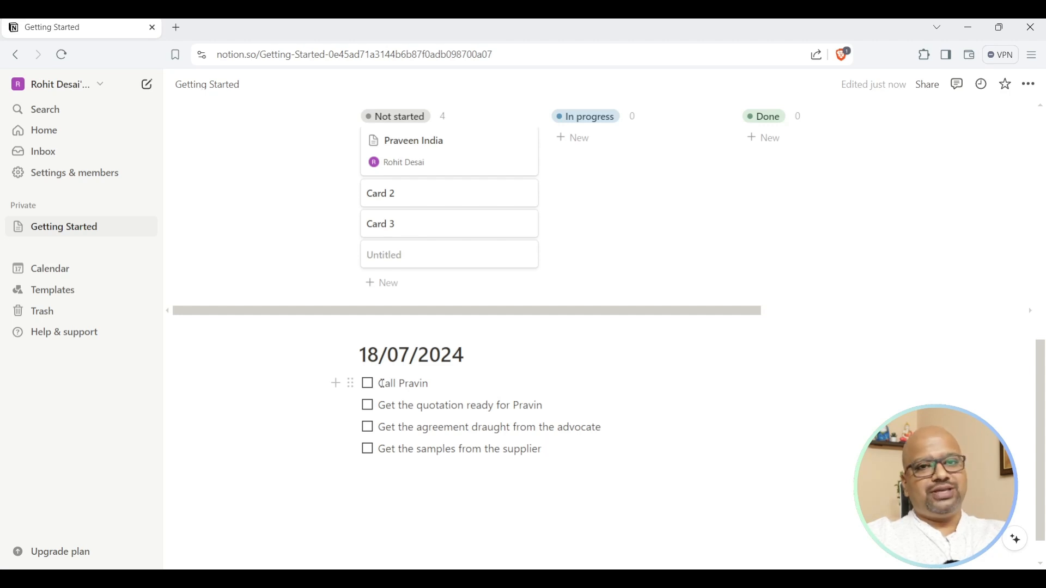
Test all four to-do checkboxes, leaving only 'Call Pravin' ticked.
click(368, 387)
click(368, 407)
click(368, 429)
click(372, 458)
click(369, 451)
click(368, 385)
click(368, 406)
click(367, 428)
click(368, 451)
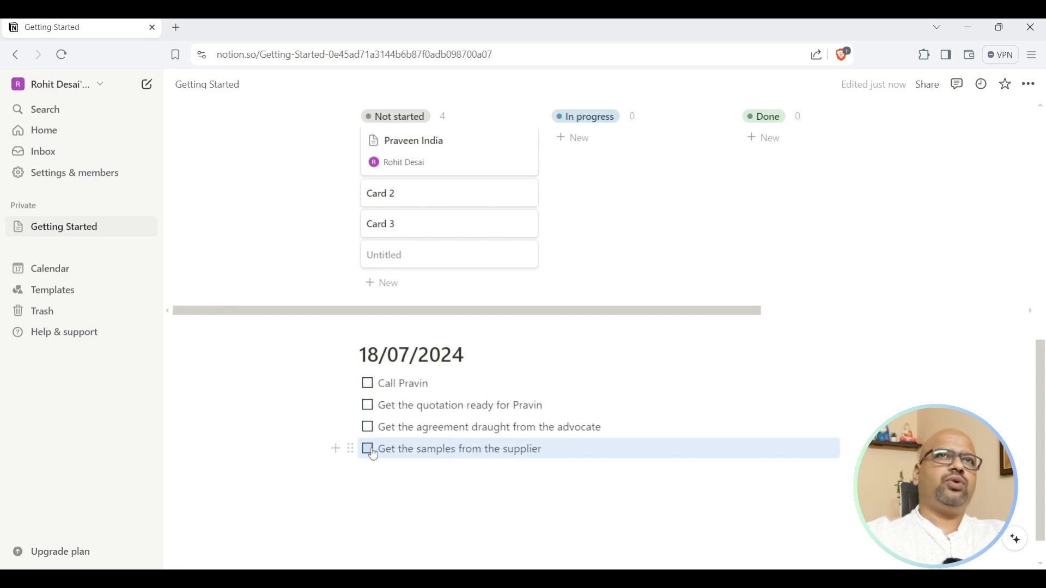
click(368, 384)
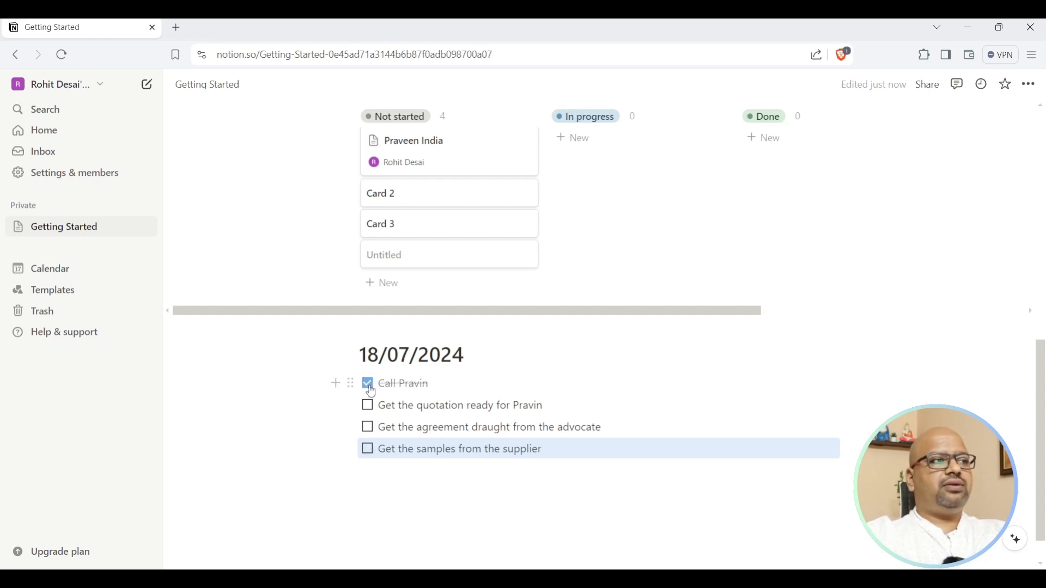
key(Up)
key(Up)
key(Up)
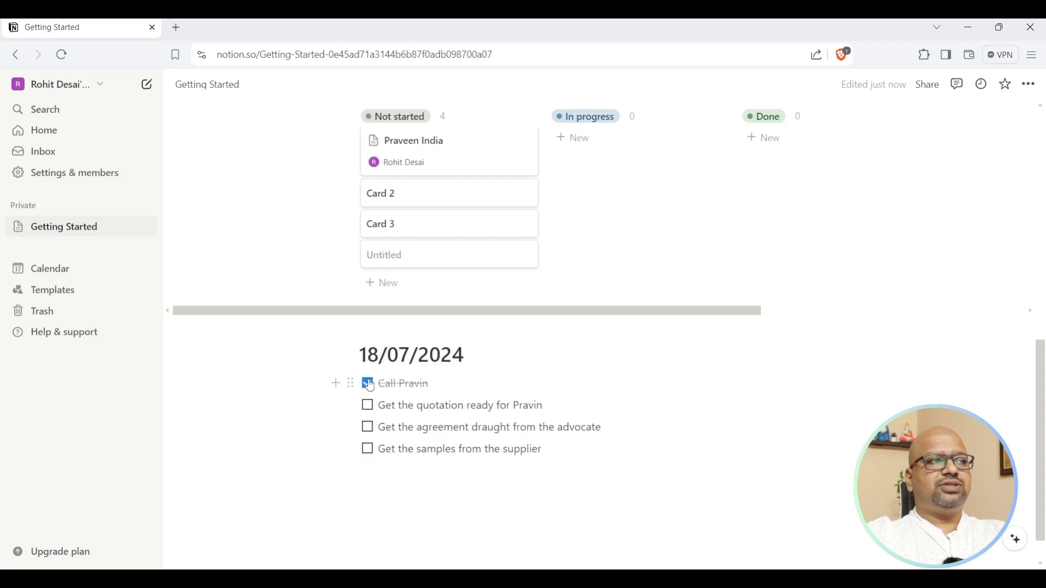
Drag the 18/07/2024 heading and its four to-dos into a right-hand column.
drag(738, 488, 360, 344)
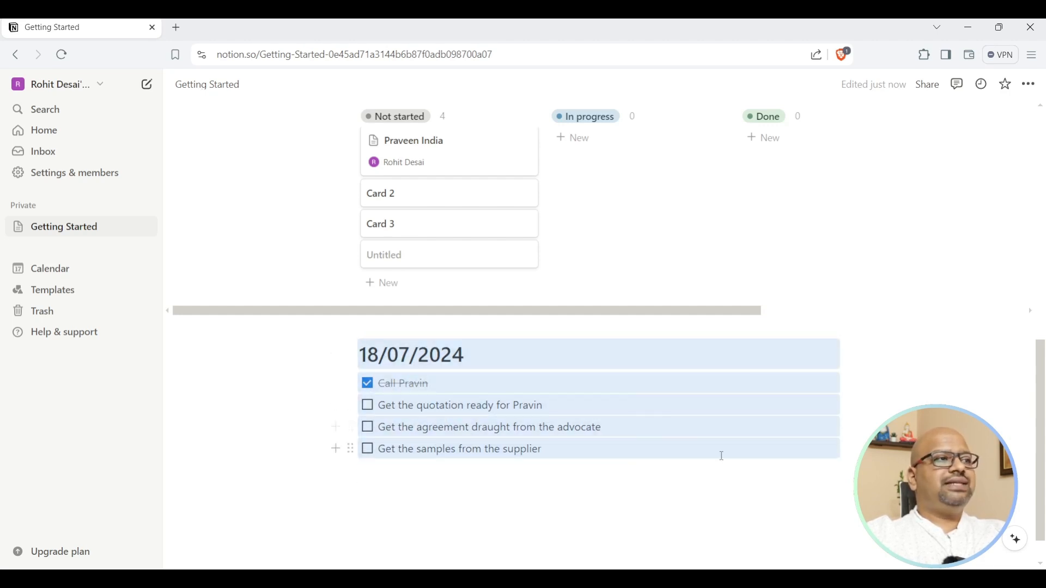
scroll(722, 456, up, 10)
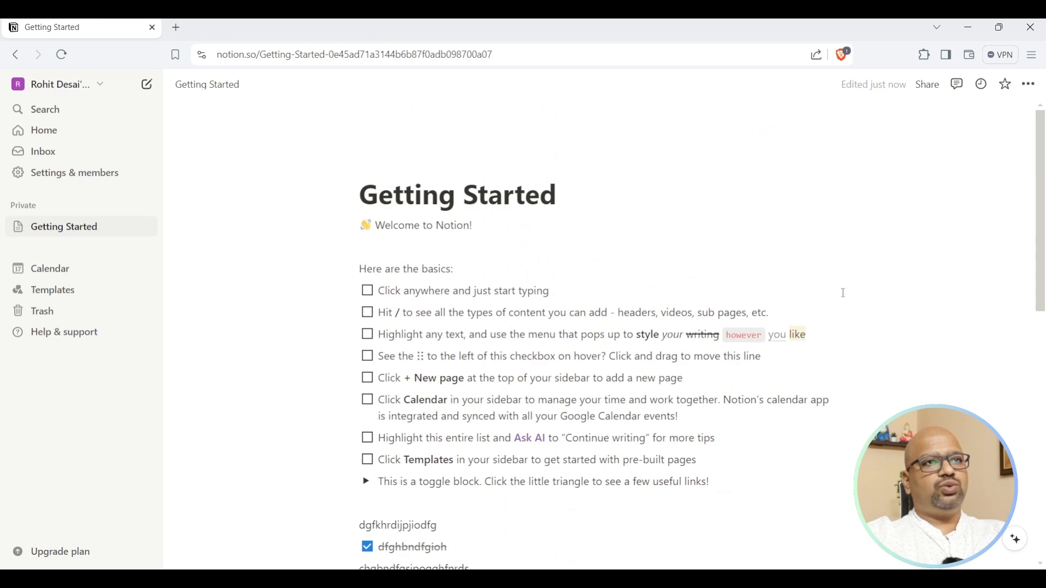
scroll(920, 234, down, 10)
scroll(600, 397, up, 10)
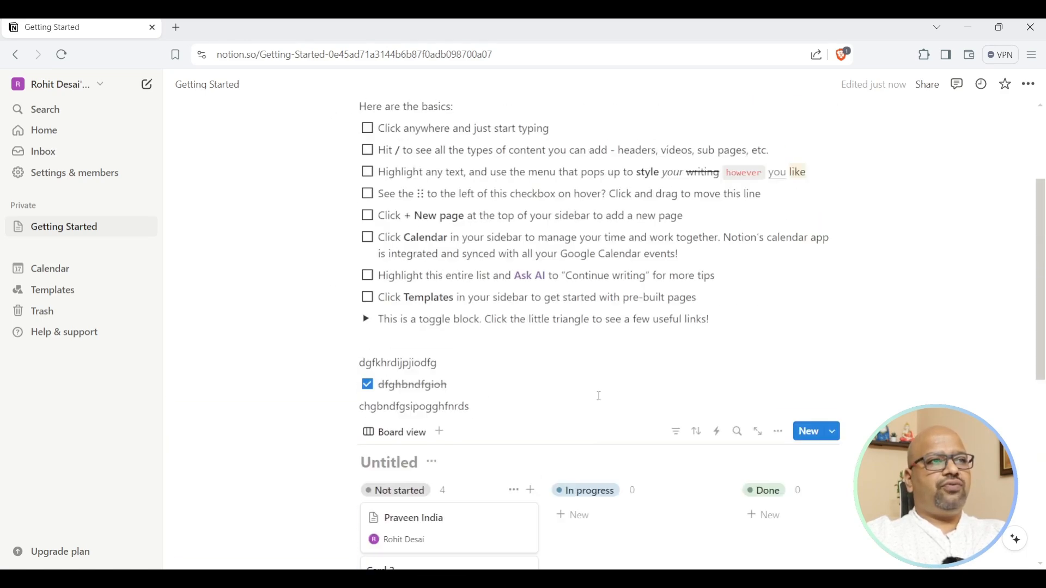
scroll(600, 397, down, 8)
scroll(601, 399, up, 5)
scroll(602, 400, down, 7)
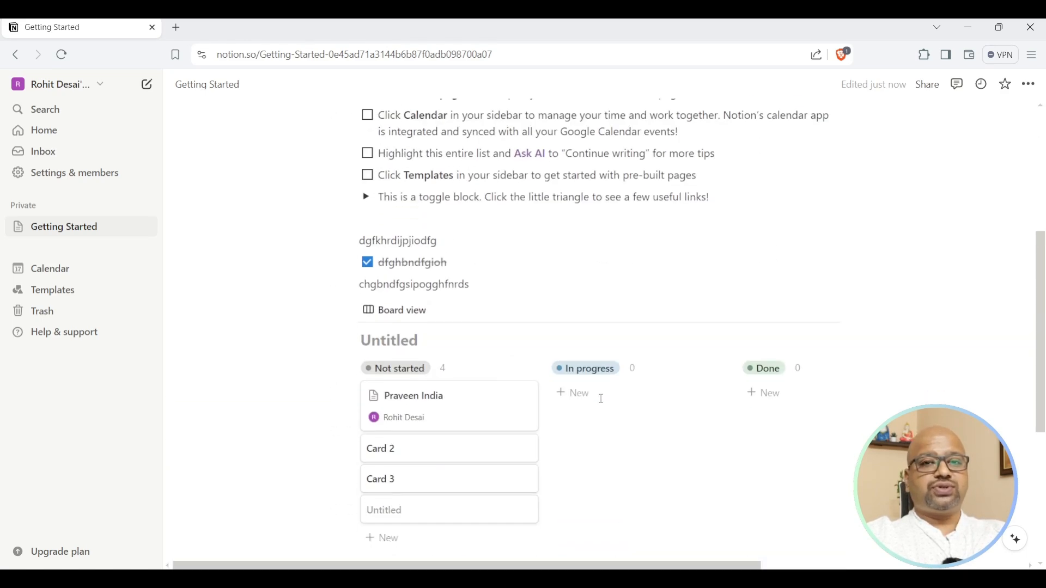
drag(353, 418, 870, 215)
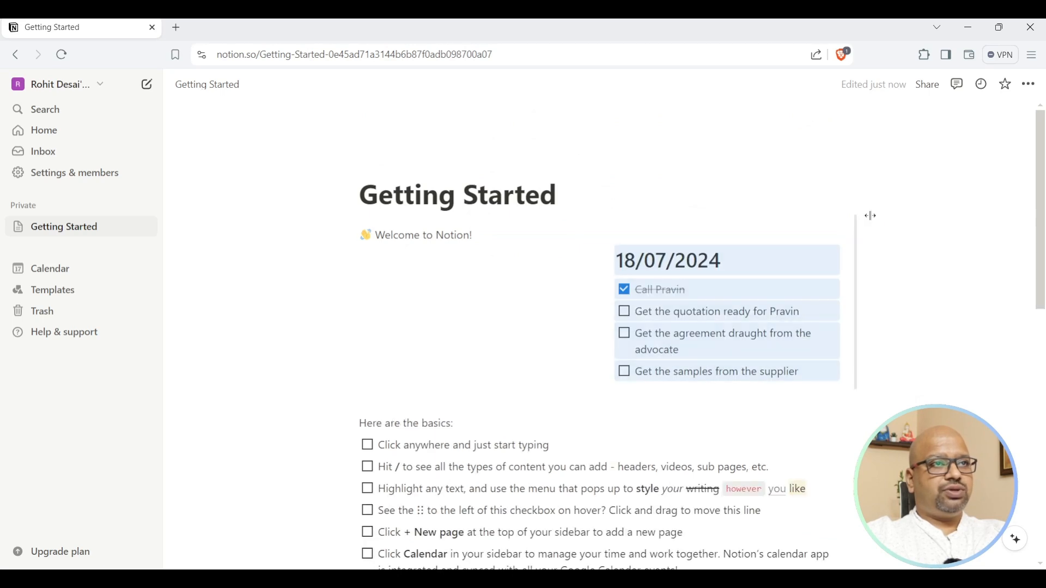
Move the basics list up directly under the Welcome to Notion line.
scroll(444, 425, down, 1)
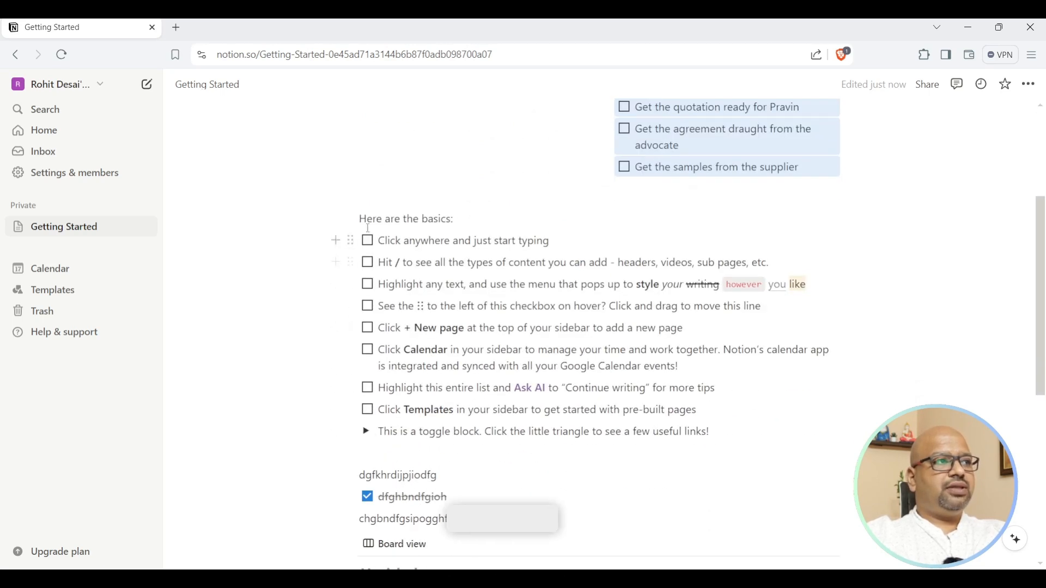
drag(357, 218, 765, 450)
scroll(352, 431, up, 4)
drag(352, 423, 352, 257)
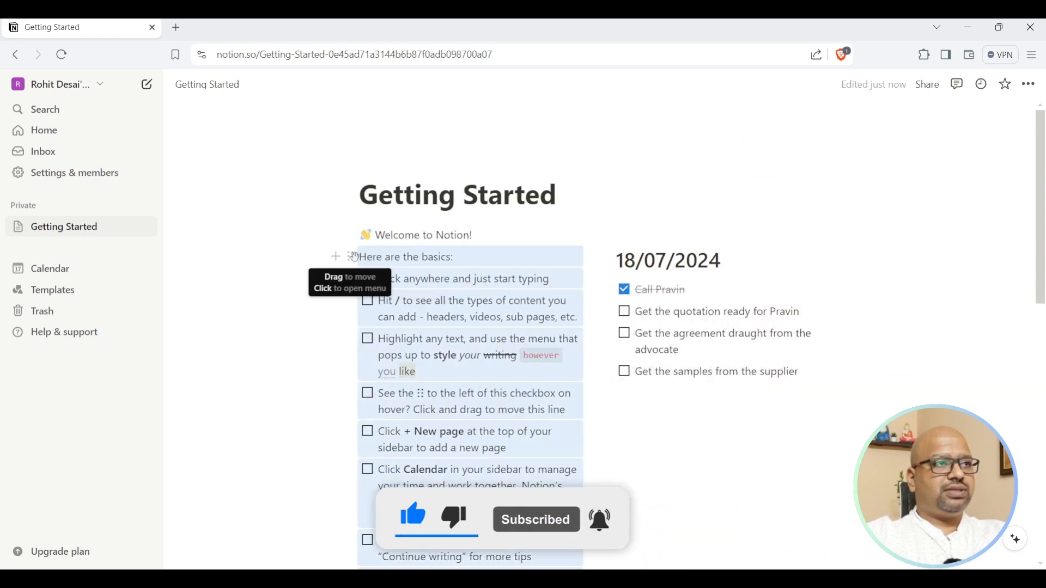
scroll(647, 333, down, 4)
scroll(649, 333, up, 2)
scroll(650, 333, down, 6)
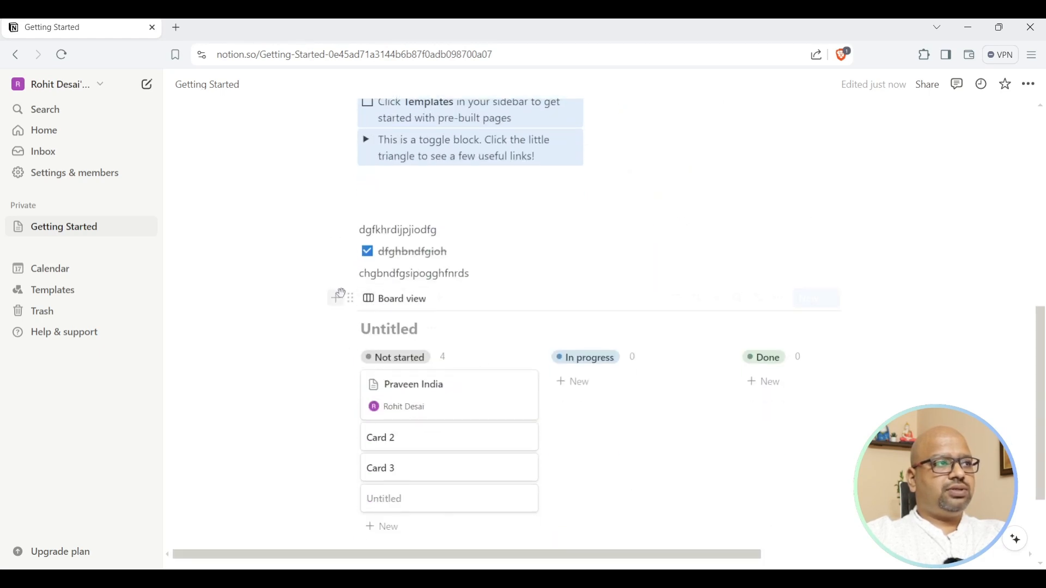
Place the board under the dated to-dos and drag the card into In progress.
drag(350, 299, 683, 395)
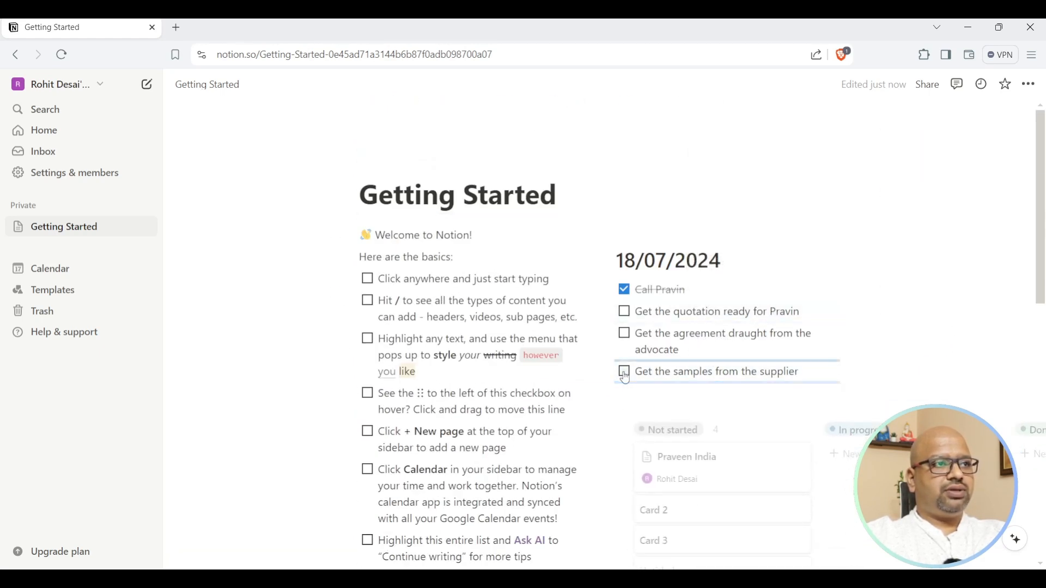
scroll(708, 403, down, 5)
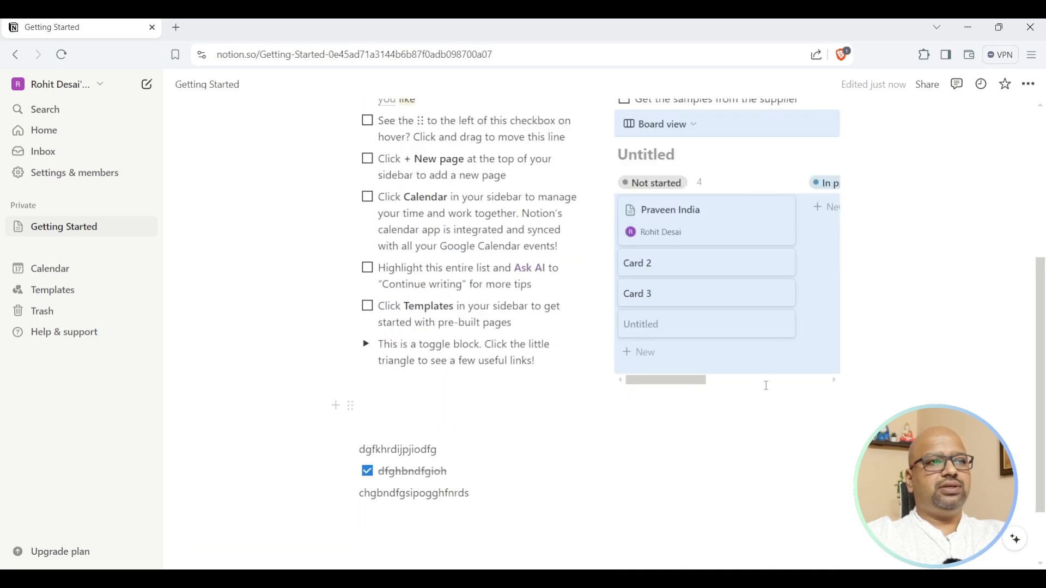
drag(686, 381, 646, 384)
click(767, 444)
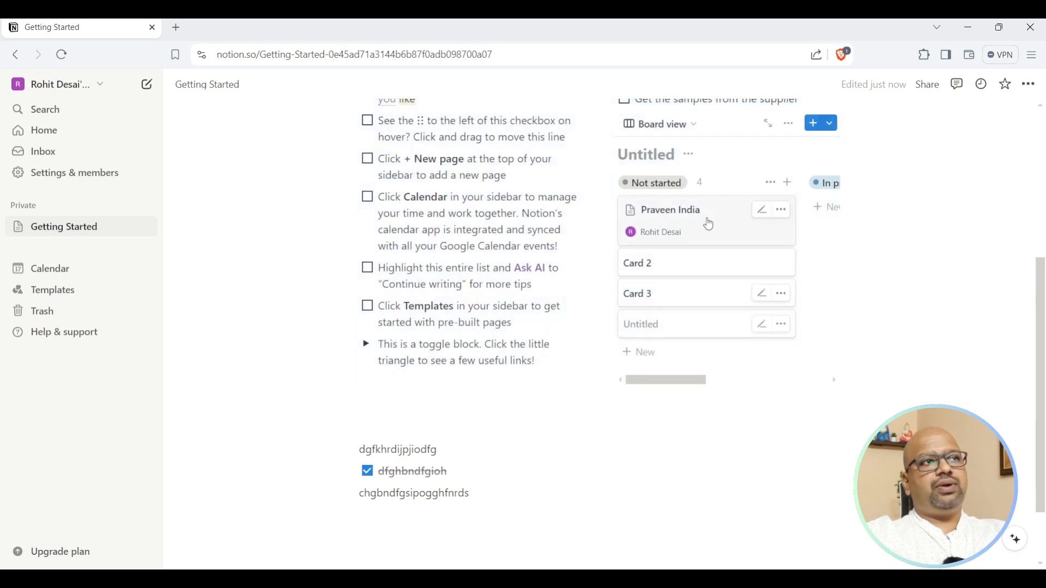
drag(659, 380, 681, 376)
scroll(966, 282, up, 1)
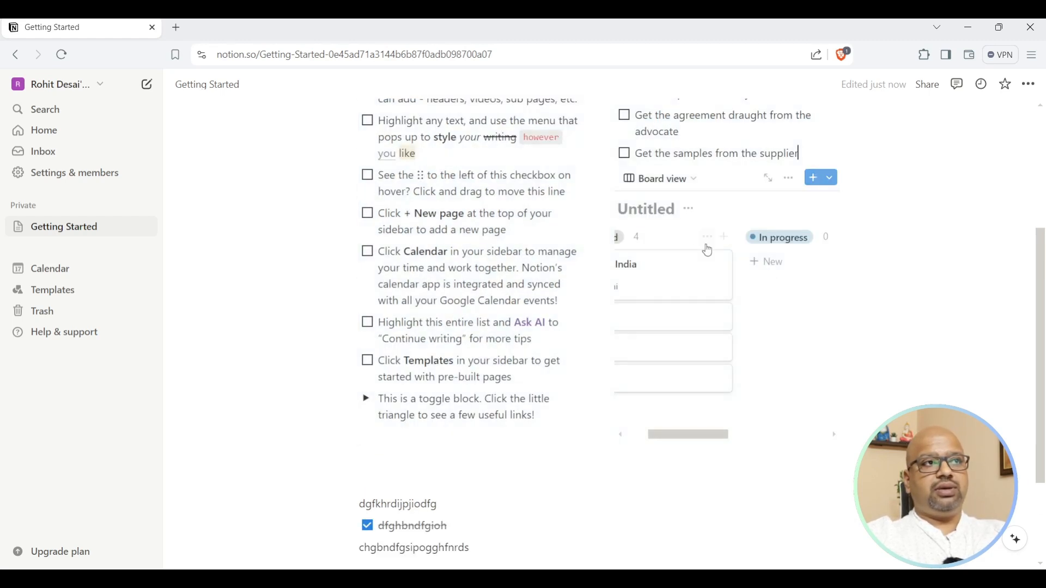
drag(677, 285, 790, 272)
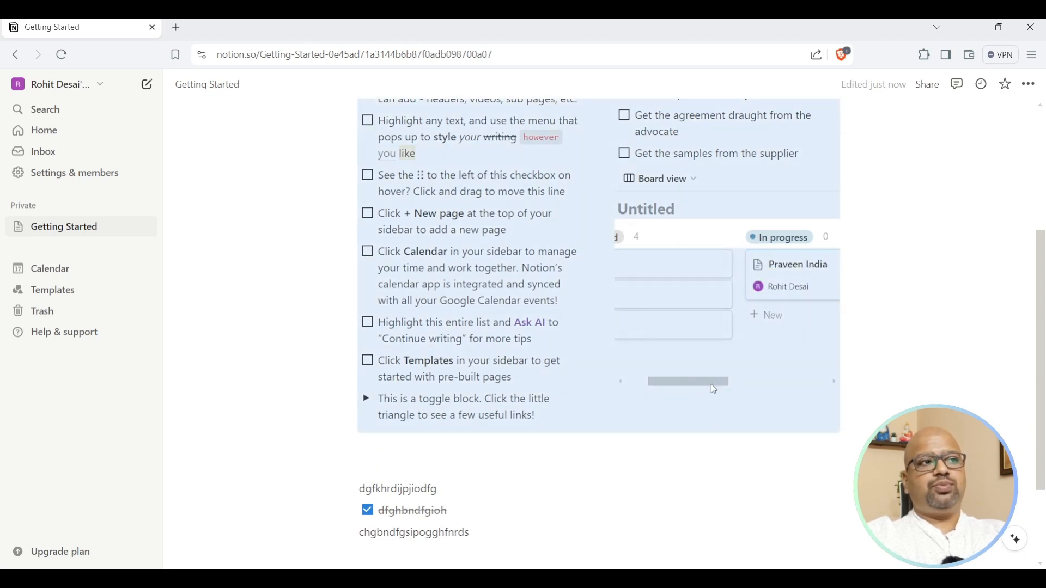
drag(672, 384, 712, 388)
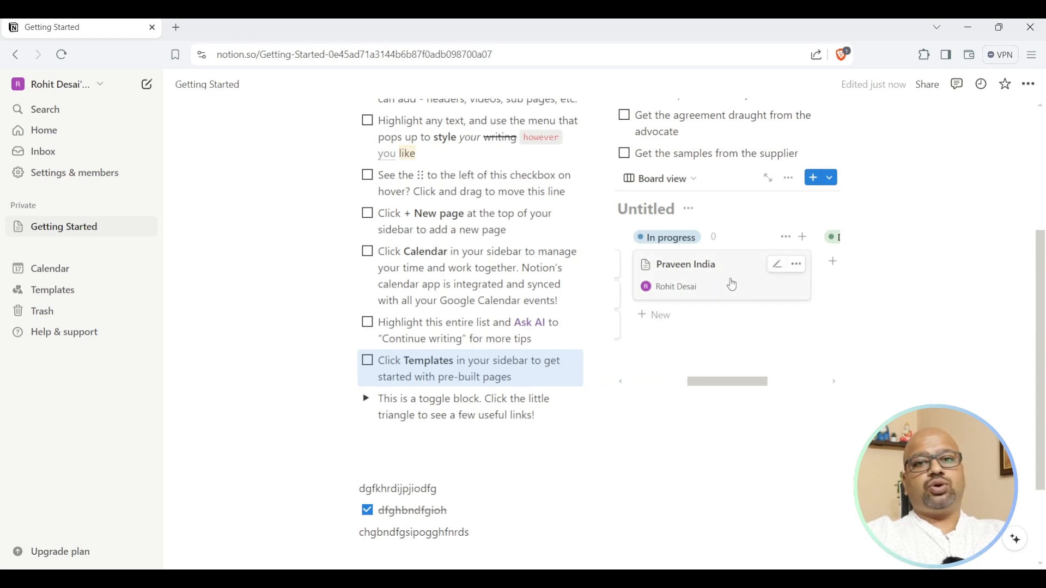
drag(735, 383, 752, 385)
click(942, 293)
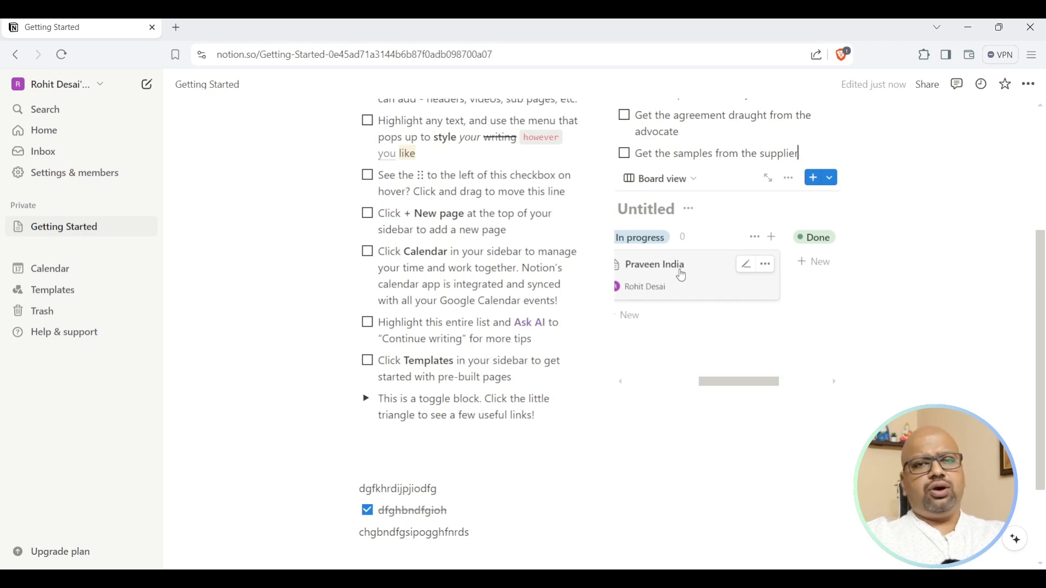
Move the contact card on into the Done column.
drag(670, 264, 812, 279)
drag(760, 384, 819, 383)
click(930, 360)
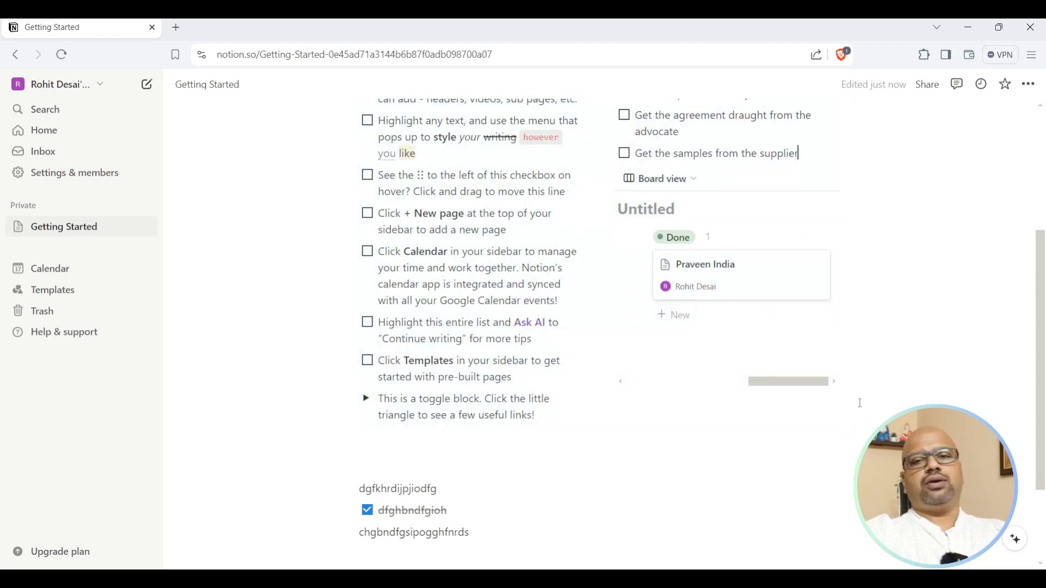
click(652, 218)
Title the board 'Sales' and delete the three stray gibberish lines below it.
text(Sales)
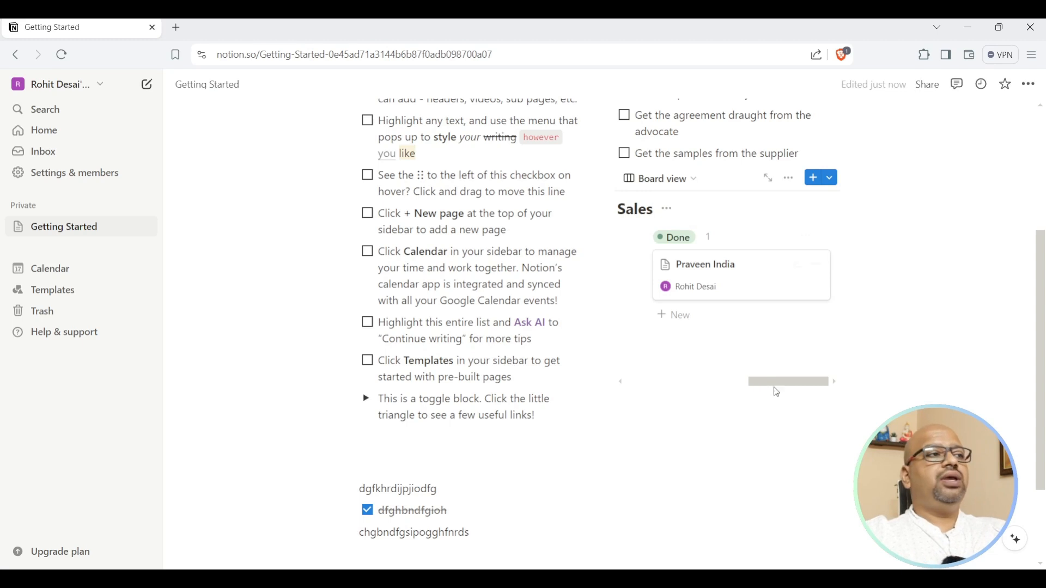
scroll(358, 370, down, 2)
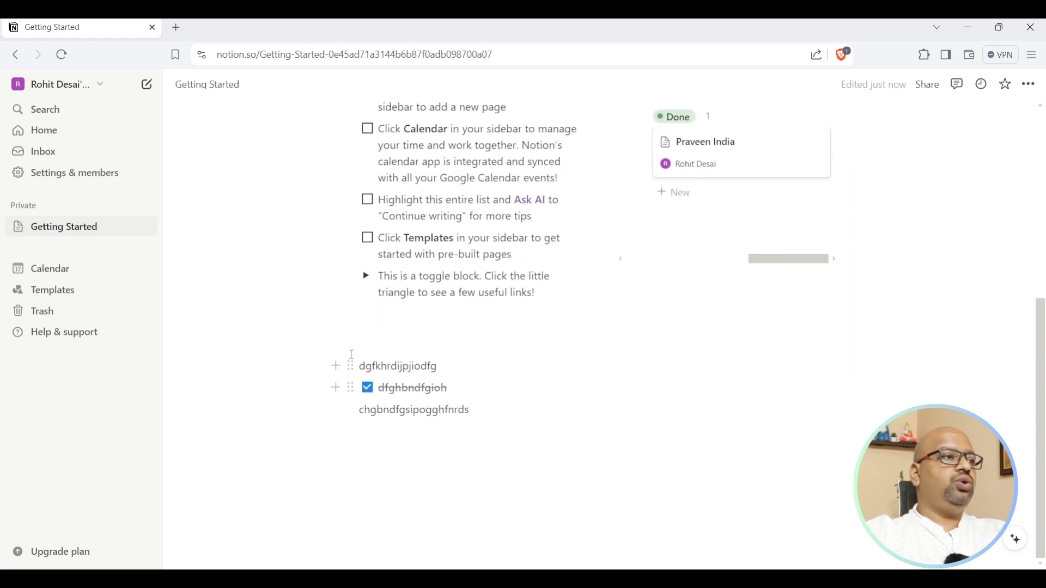
drag(363, 369, 510, 415)
key(BackSpace)
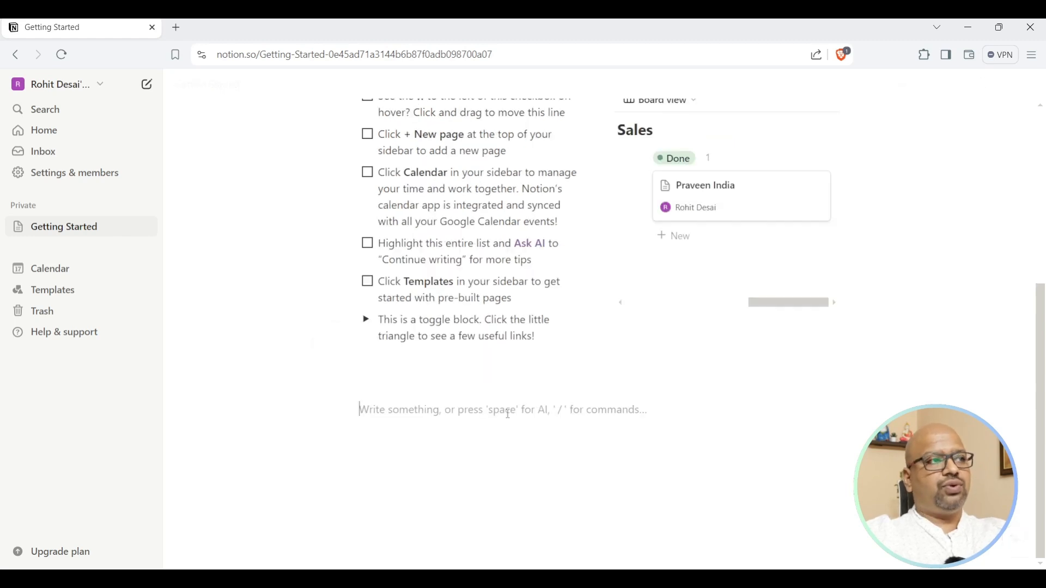
Select the four tasks under 18/07/2024 and bring up their Turn into options.
scroll(617, 373, up, 5)
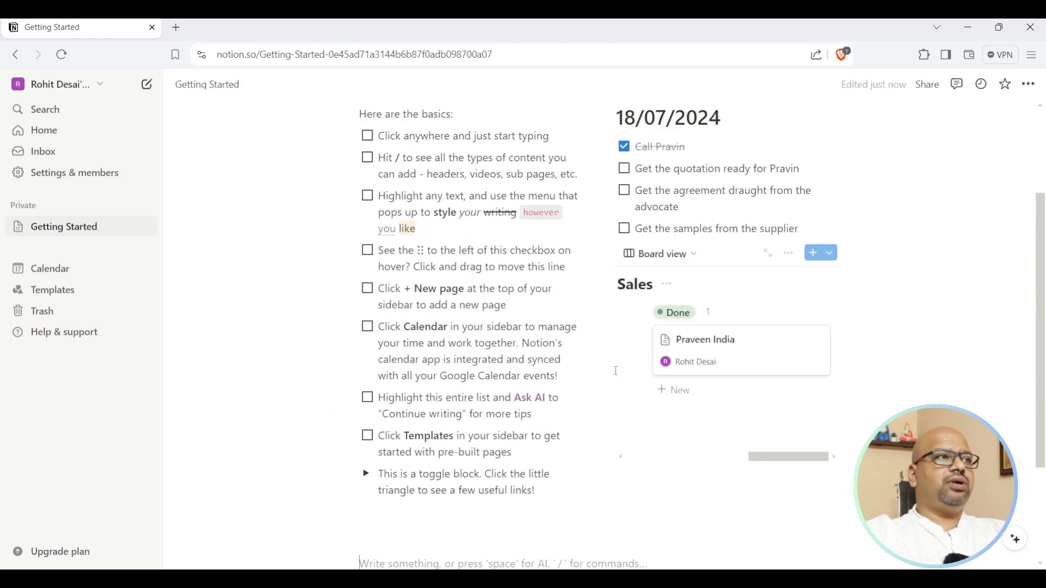
scroll(616, 372, down, 3)
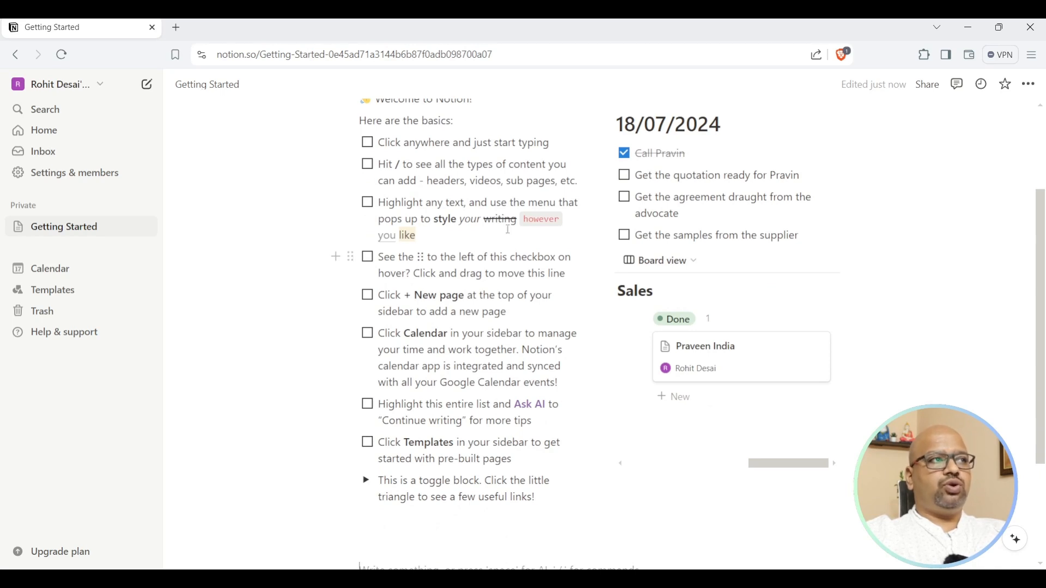
click(609, 126)
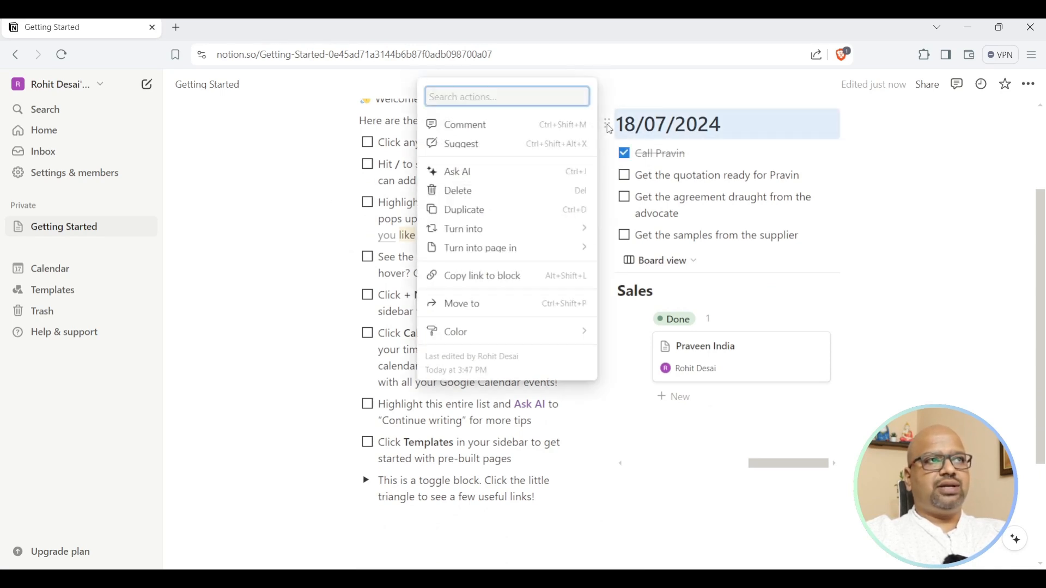
key(Escape)
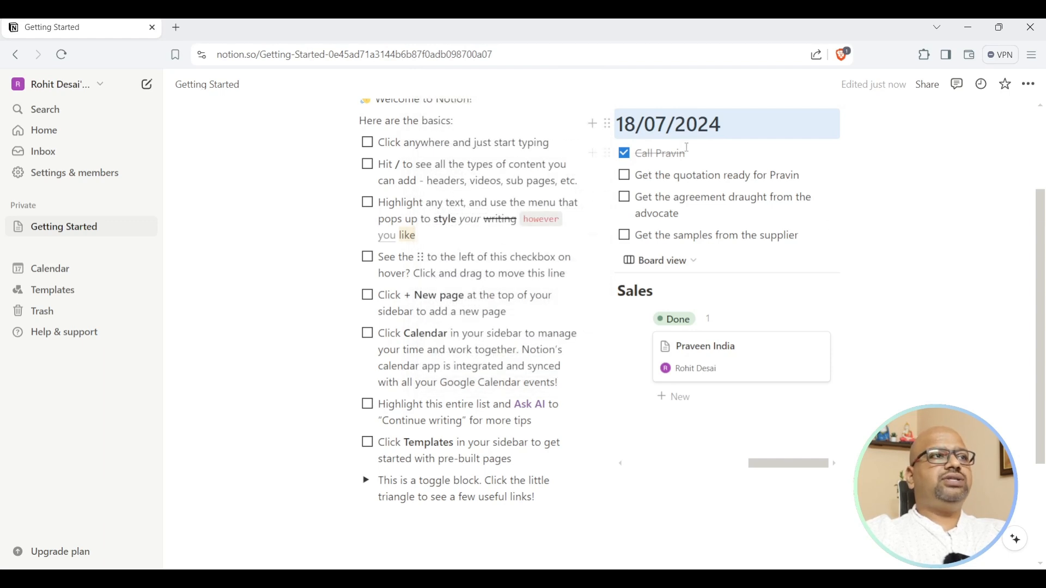
click(608, 124)
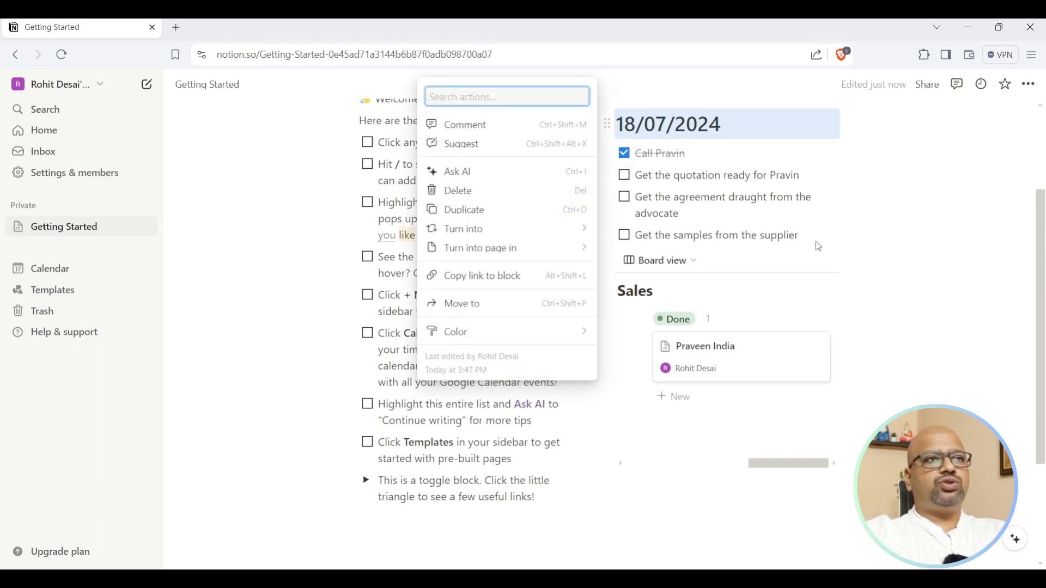
key(Escape)
drag(815, 241, 632, 154)
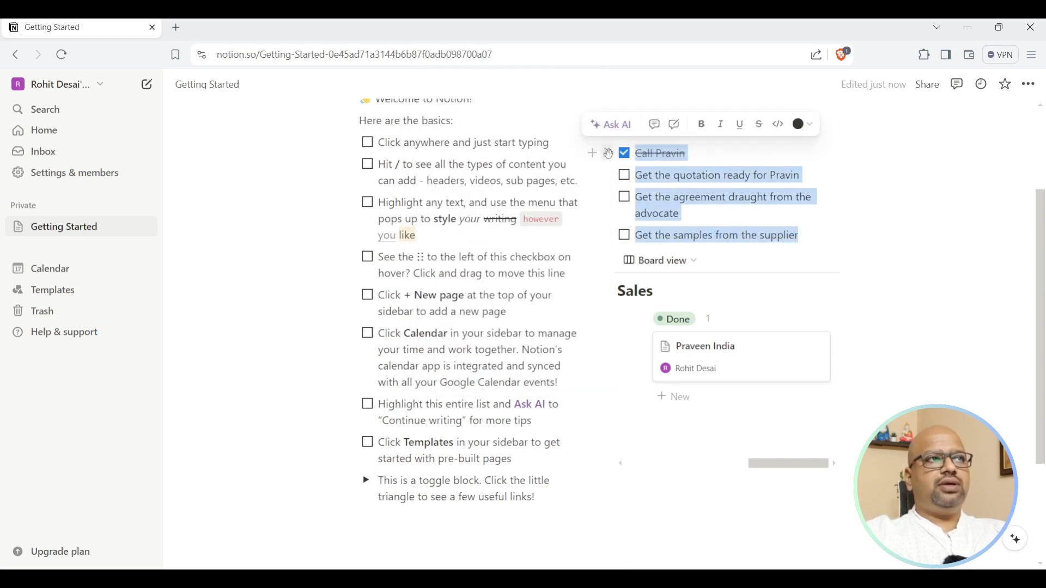
click(609, 155)
mouse_move(495, 180)
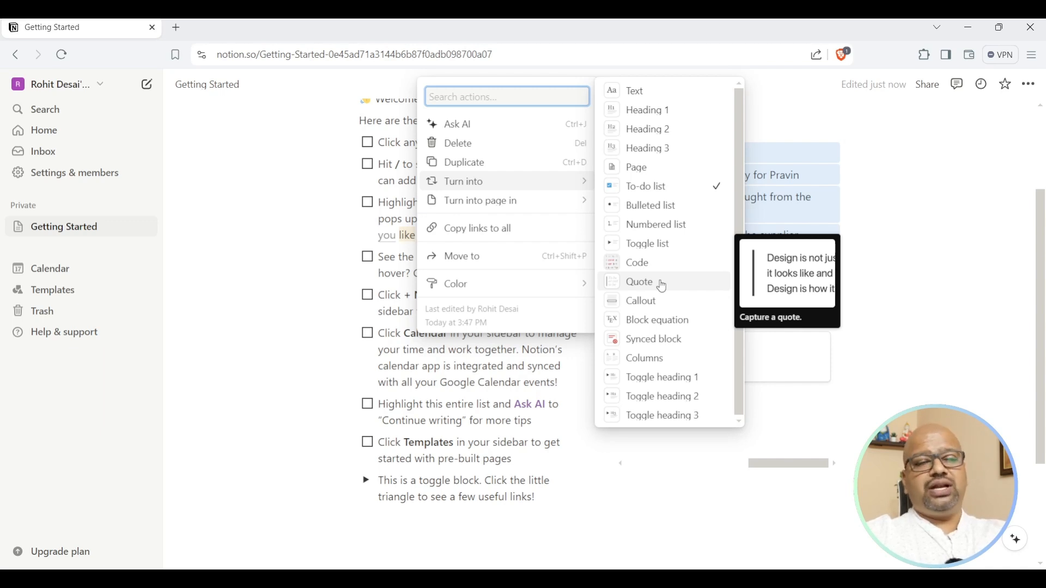
Turn the four tasks into quotes, then back into to-do items.
click(664, 286)
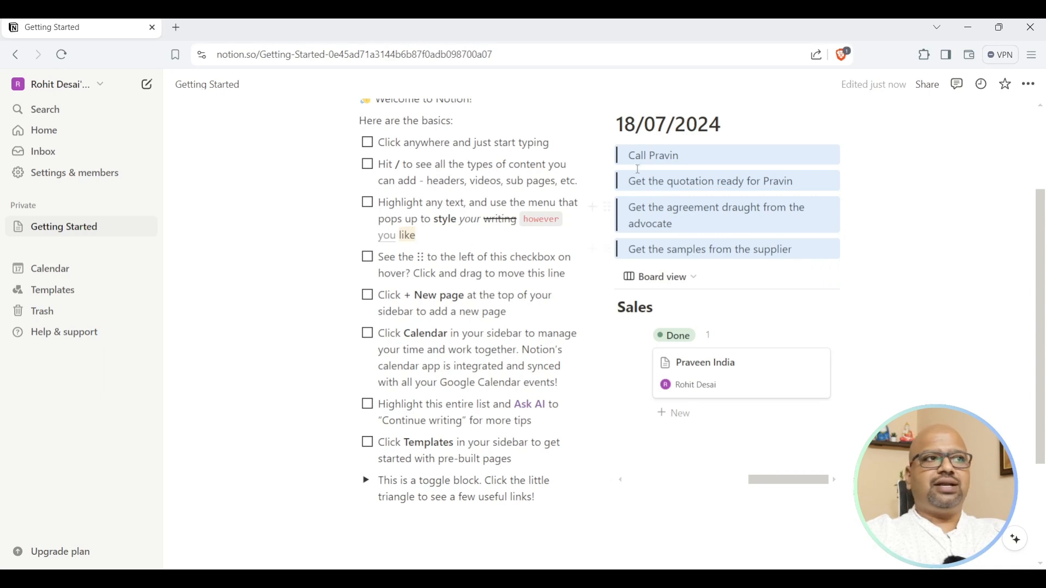
click(606, 155)
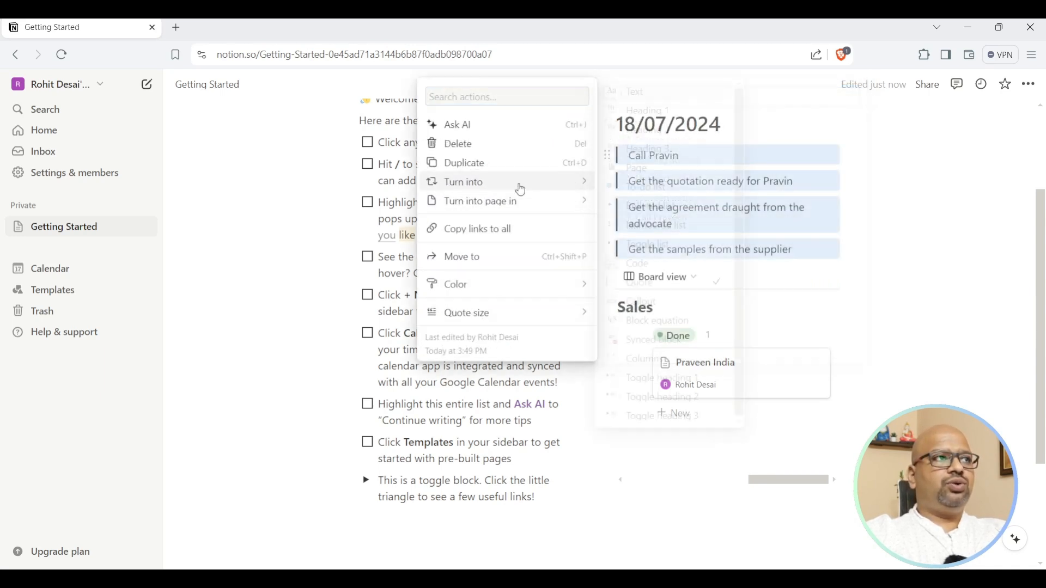
mouse_move(528, 190)
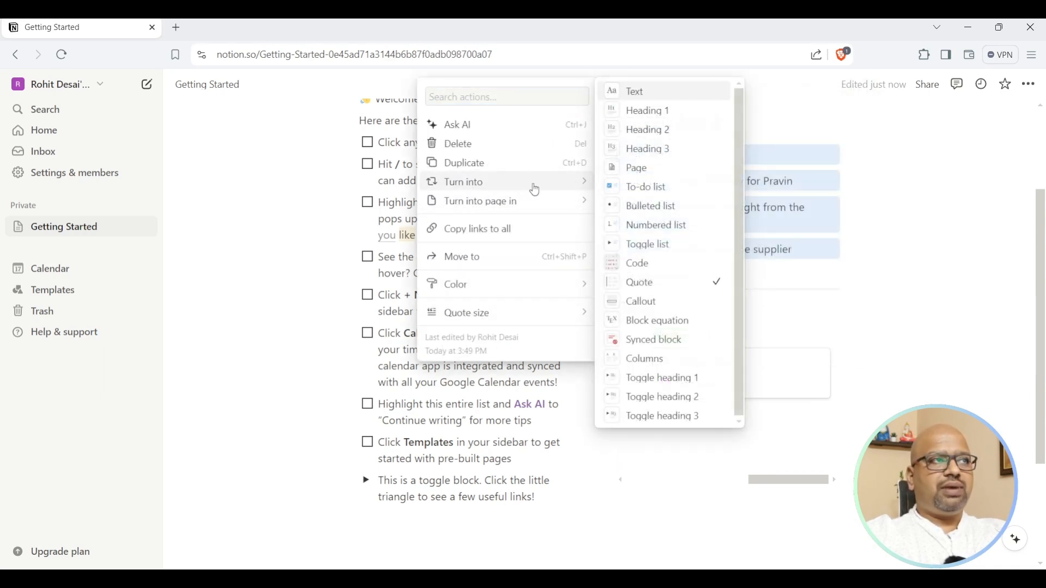
click(645, 192)
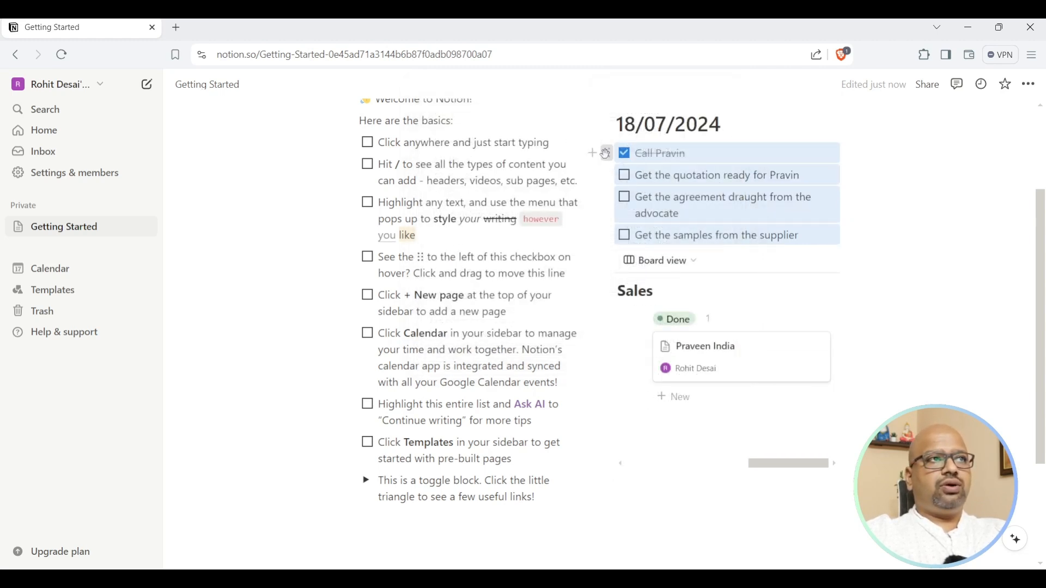
Convert the four tasks into a bulleted list.
click(606, 154)
mouse_move(523, 182)
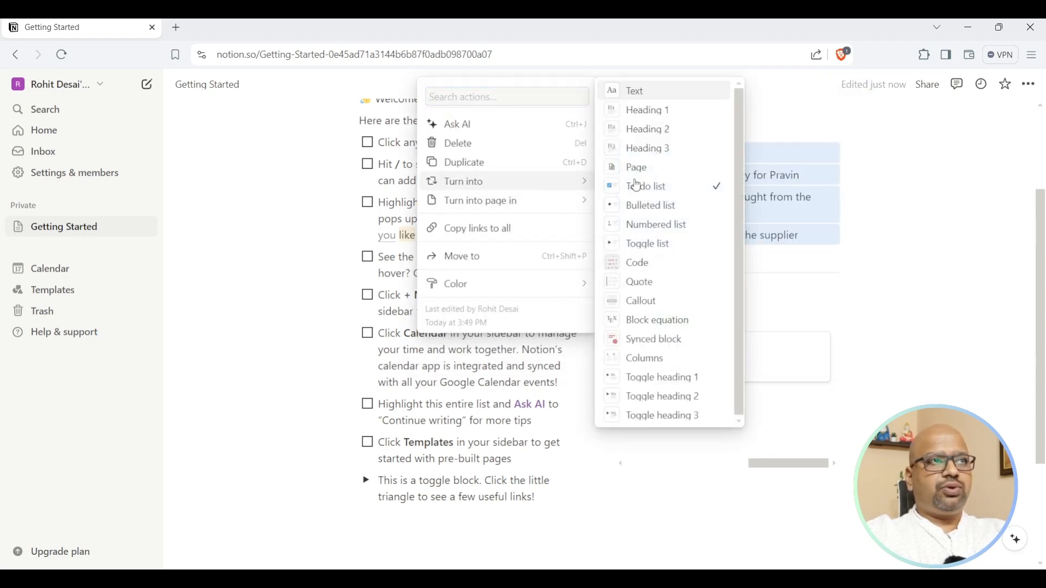
click(654, 207)
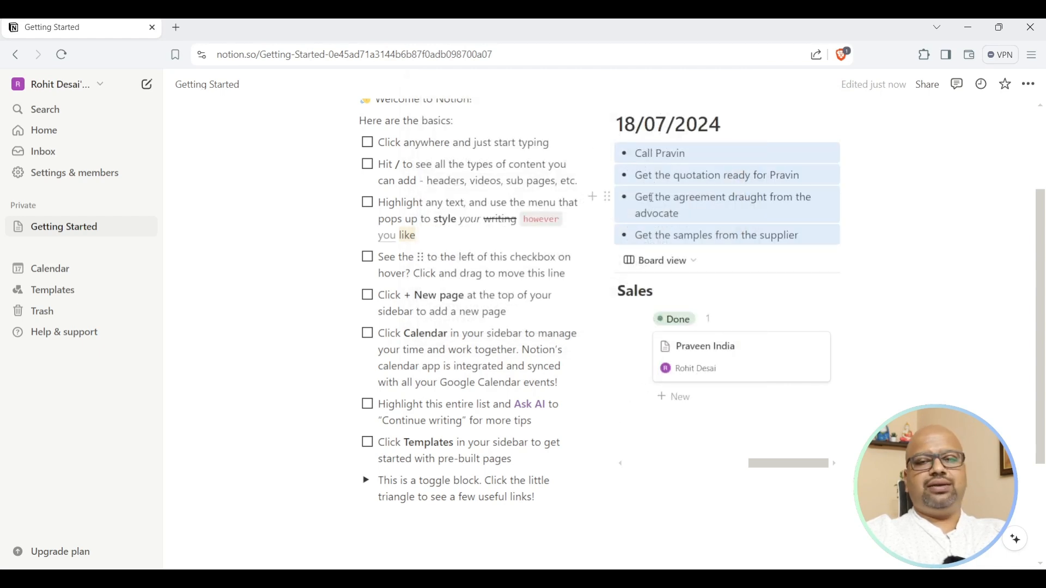
click(608, 154)
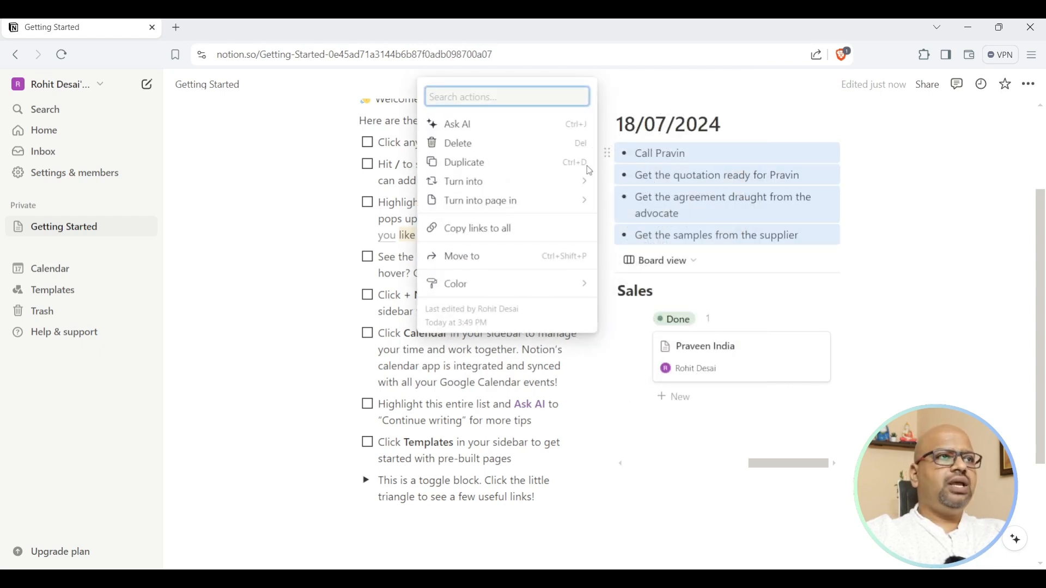
mouse_move(550, 181)
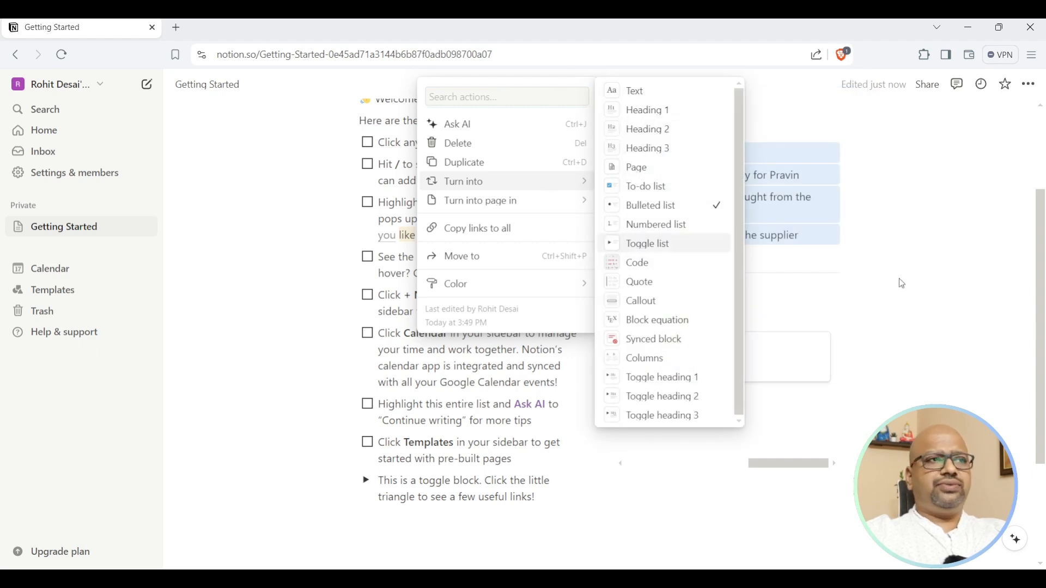
key(Escape)
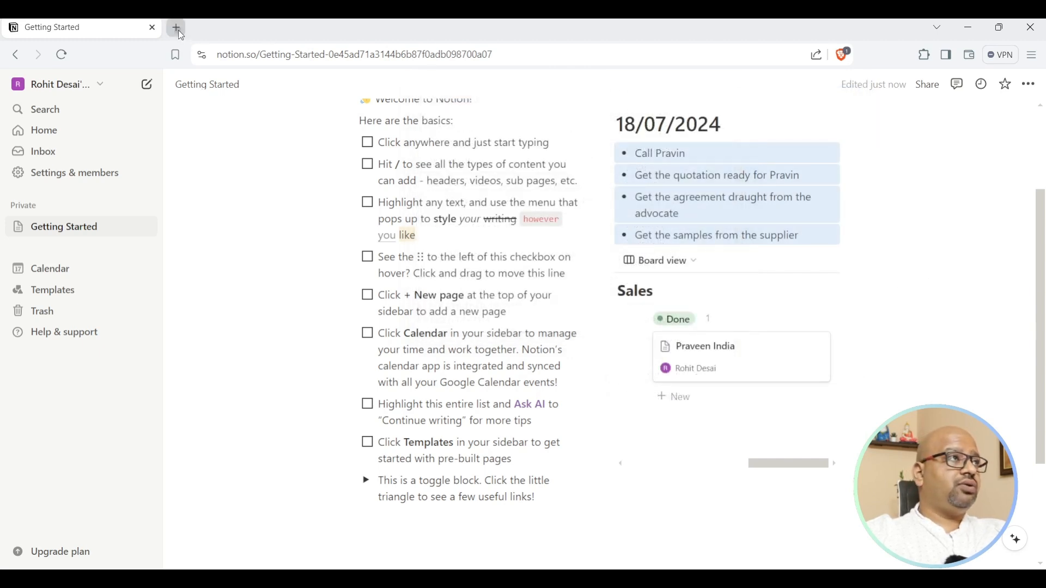
click(176, 28)
Go to the DGFT website and browse its About DGFT and Services menus.
text(dgft)
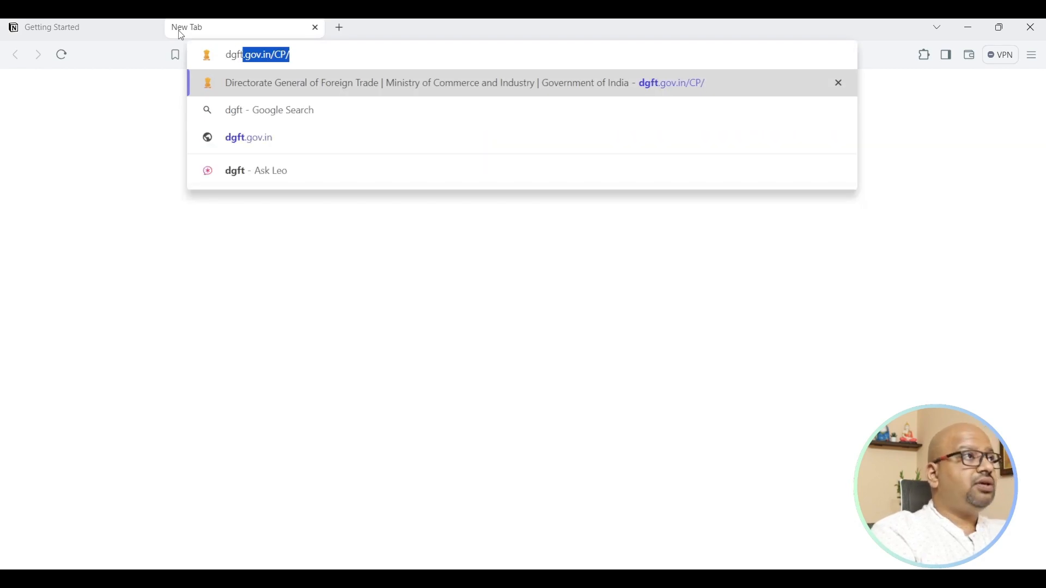
key(Return)
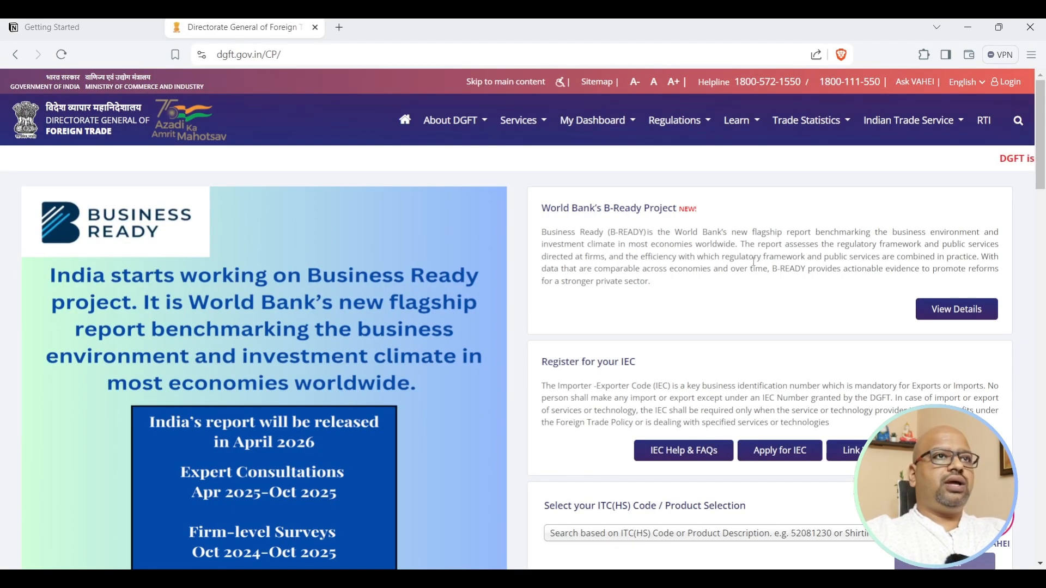
click(461, 124)
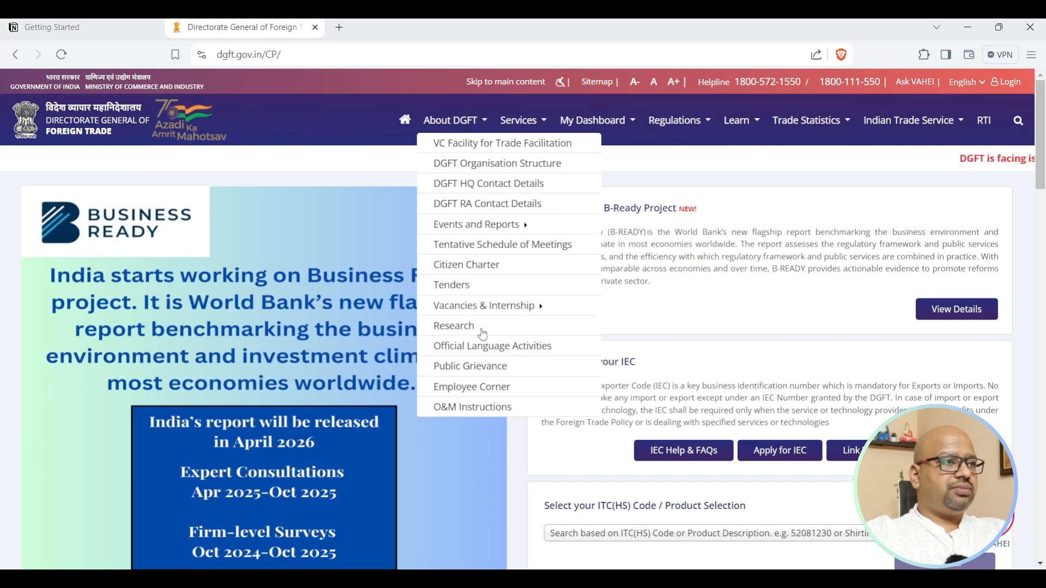
click(512, 130)
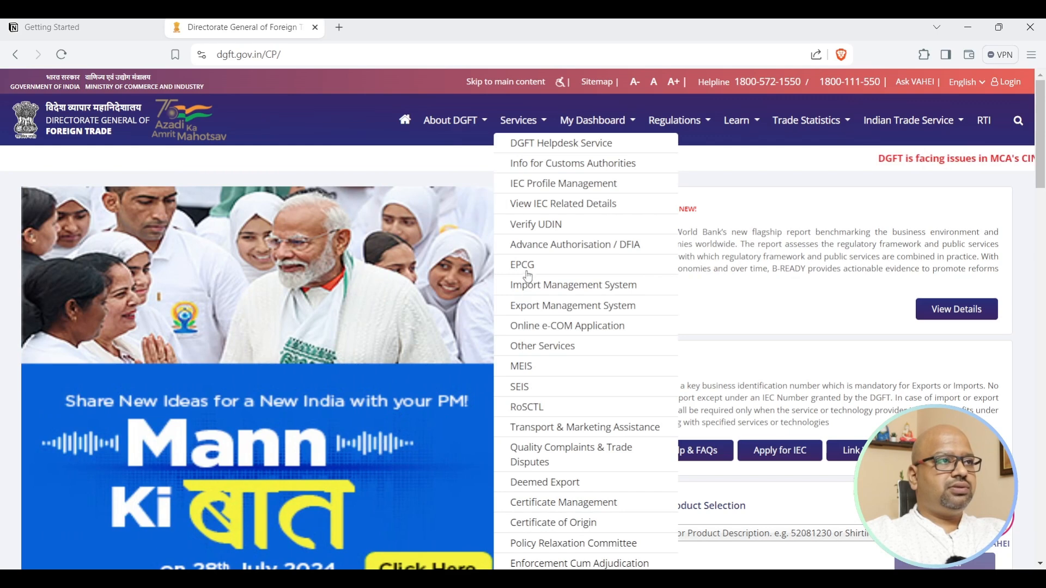
scroll(582, 346, down, 3)
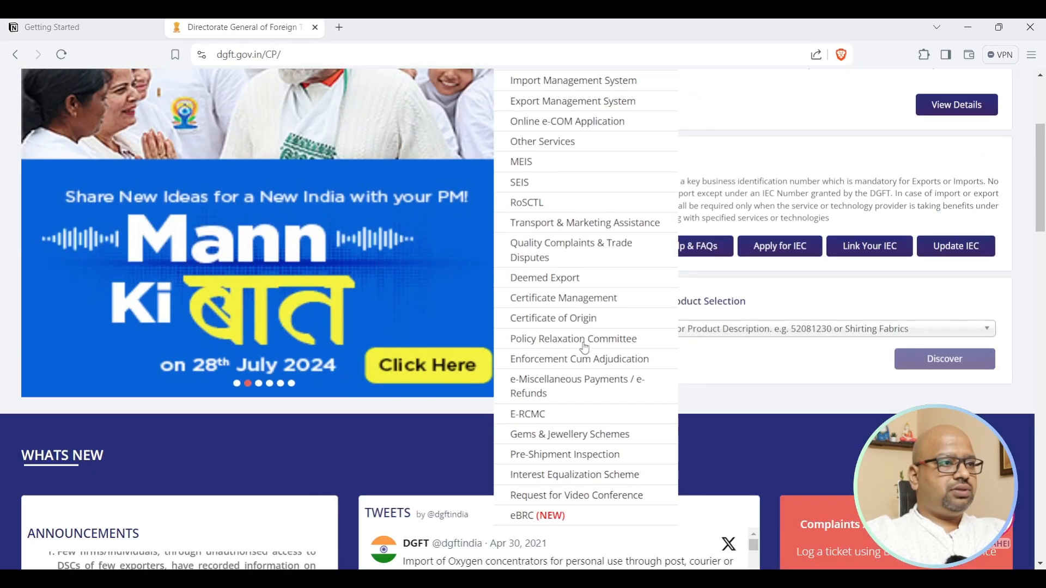
click(589, 439)
Open the e-RCMC page, copy its URL, and switch back to the Notion tab.
click(510, 122)
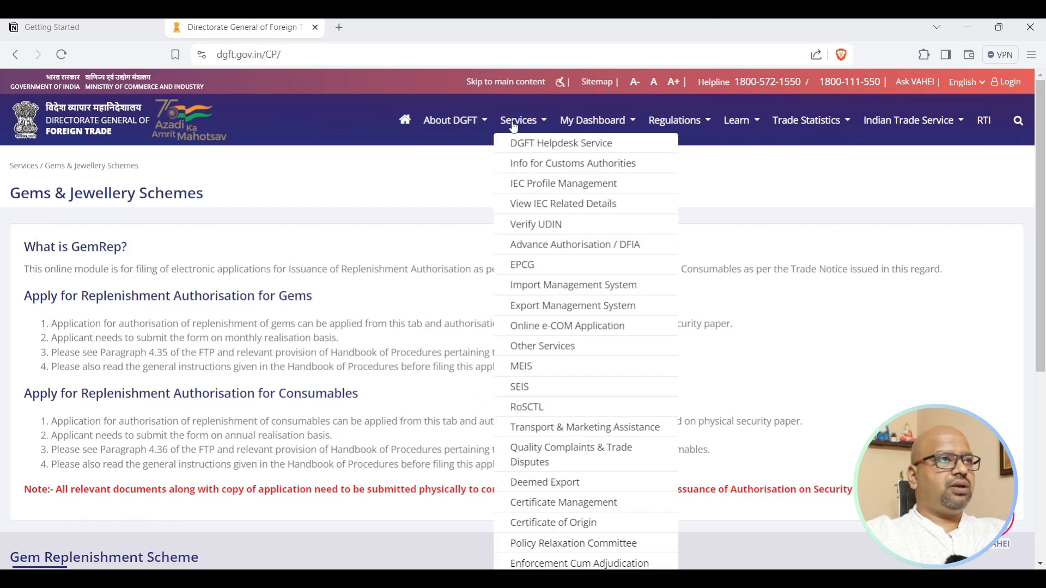
scroll(570, 462, down, 3)
click(546, 420)
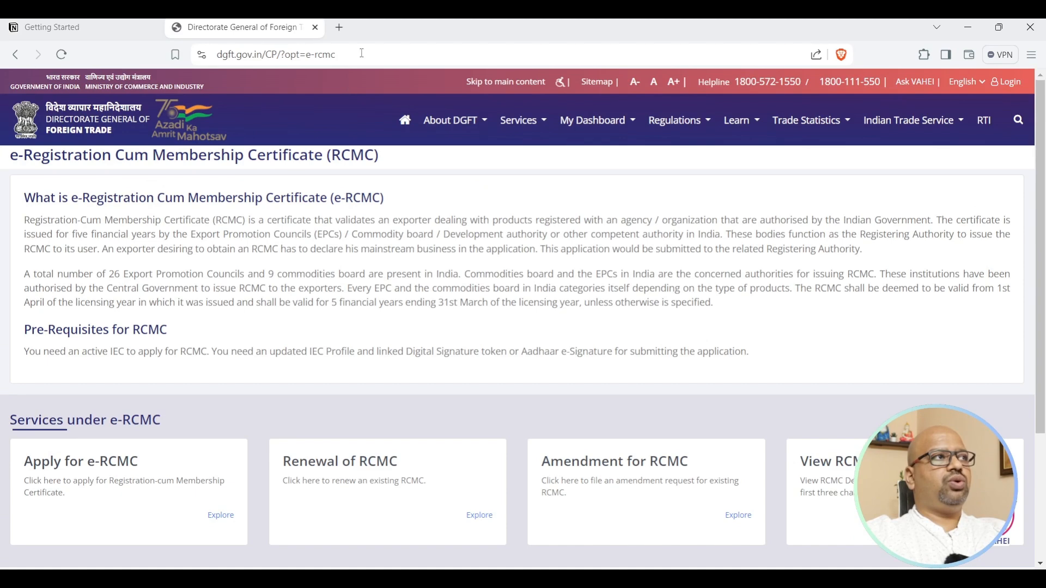
click(362, 53)
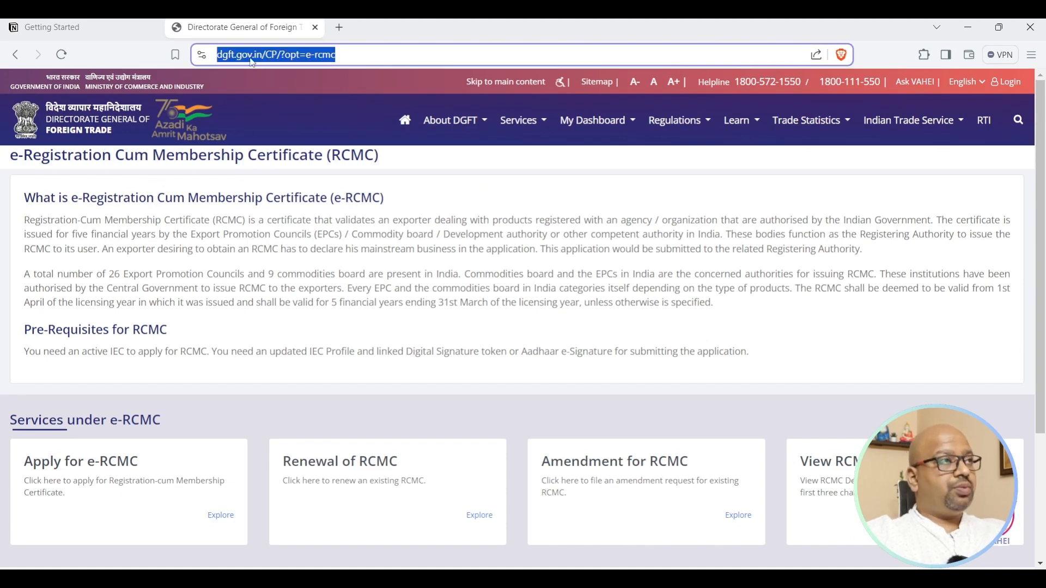
click(82, 24)
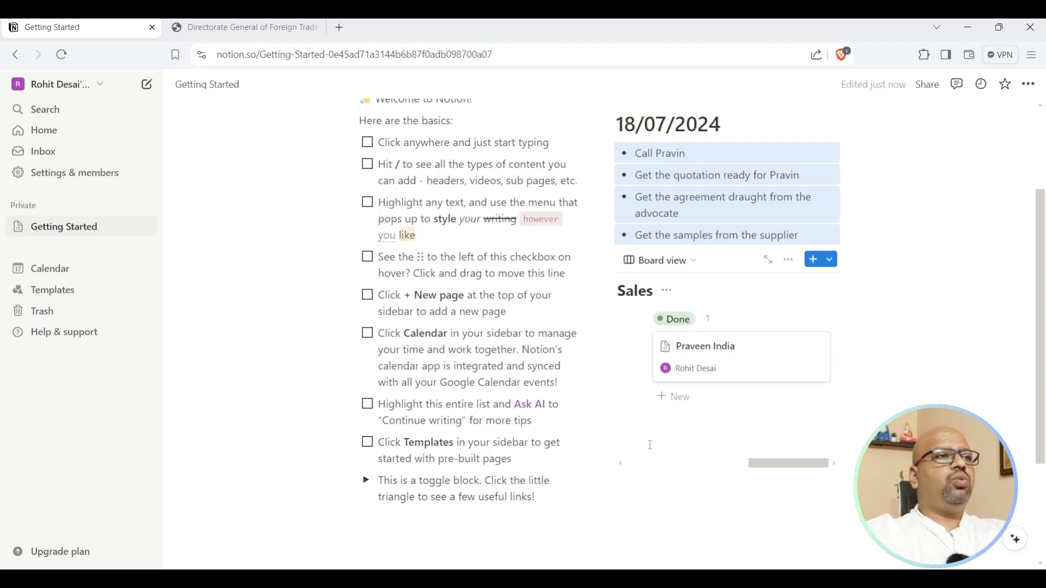
scroll(336, 360, down, 3)
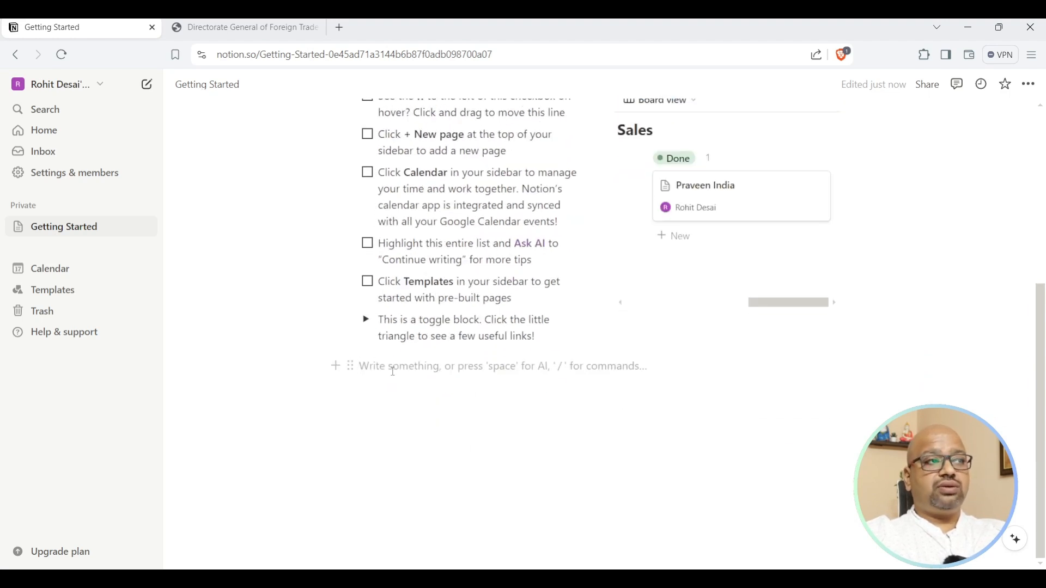
text(/)
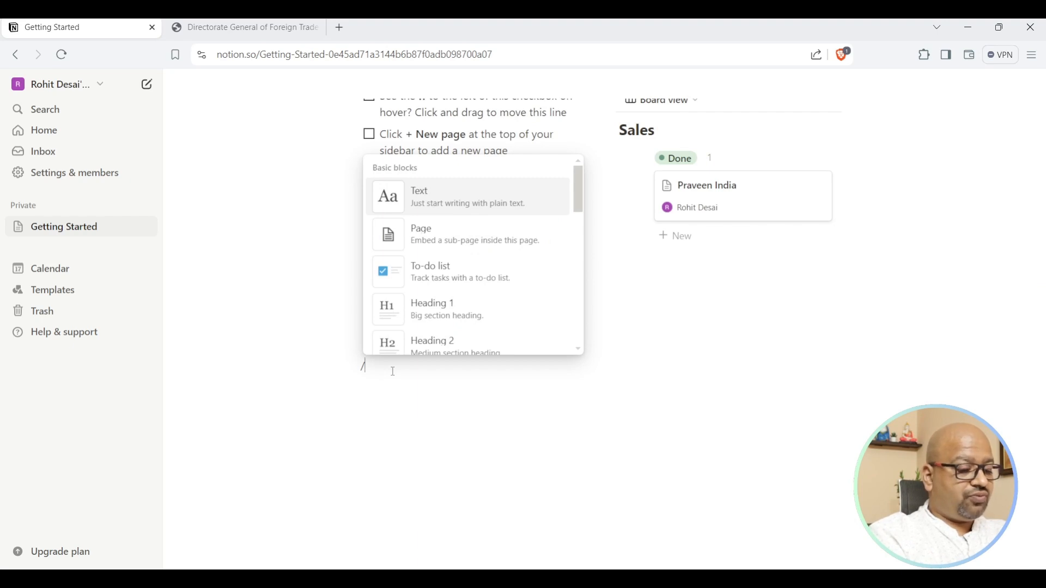
text(url)
key(BackSpace)
key(BackSpace)
key(BackSpace)
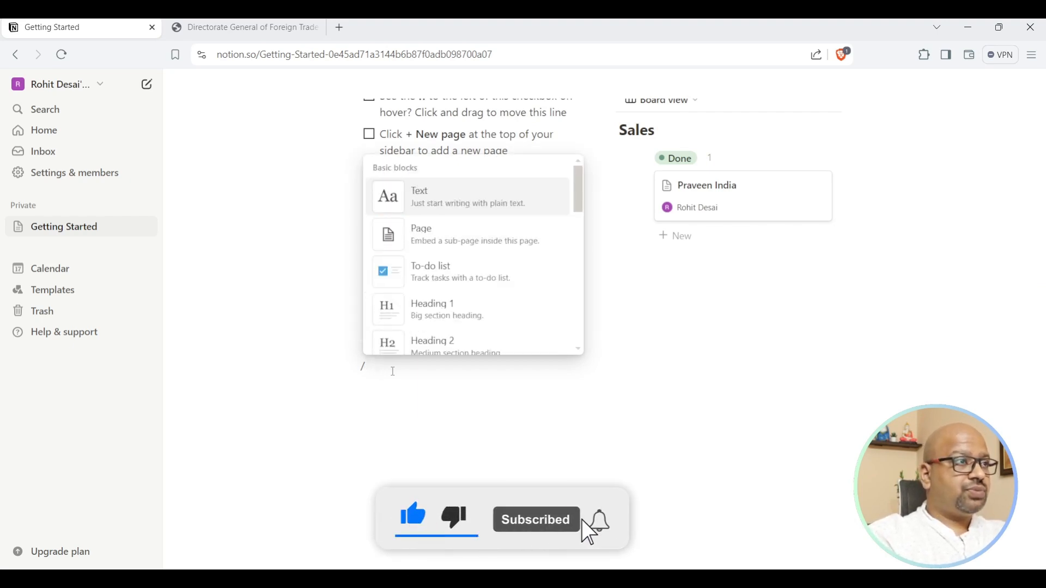
scroll(502, 262, down, 8)
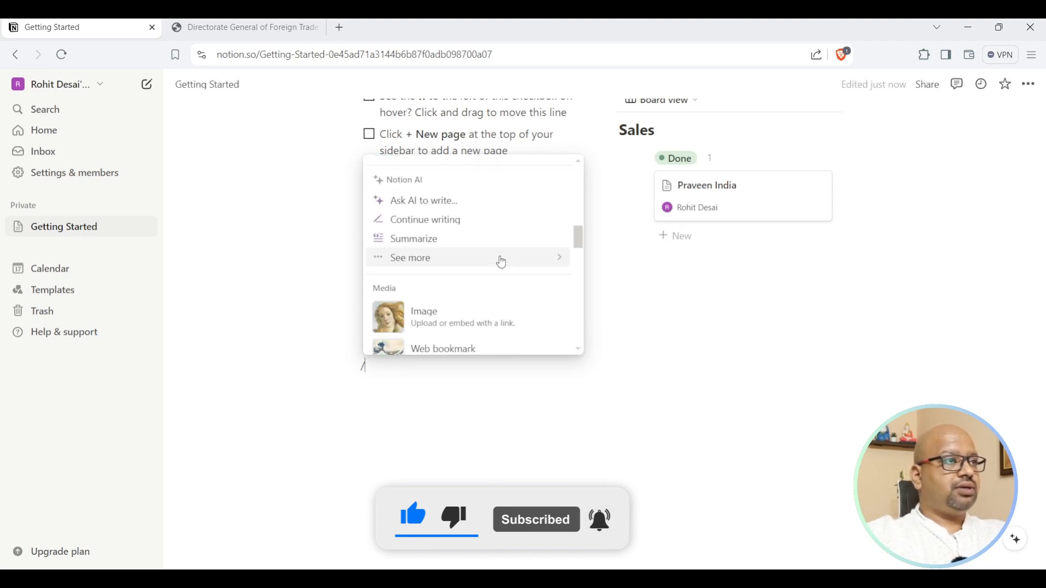
scroll(502, 263, up, 1)
scroll(502, 263, up, 2)
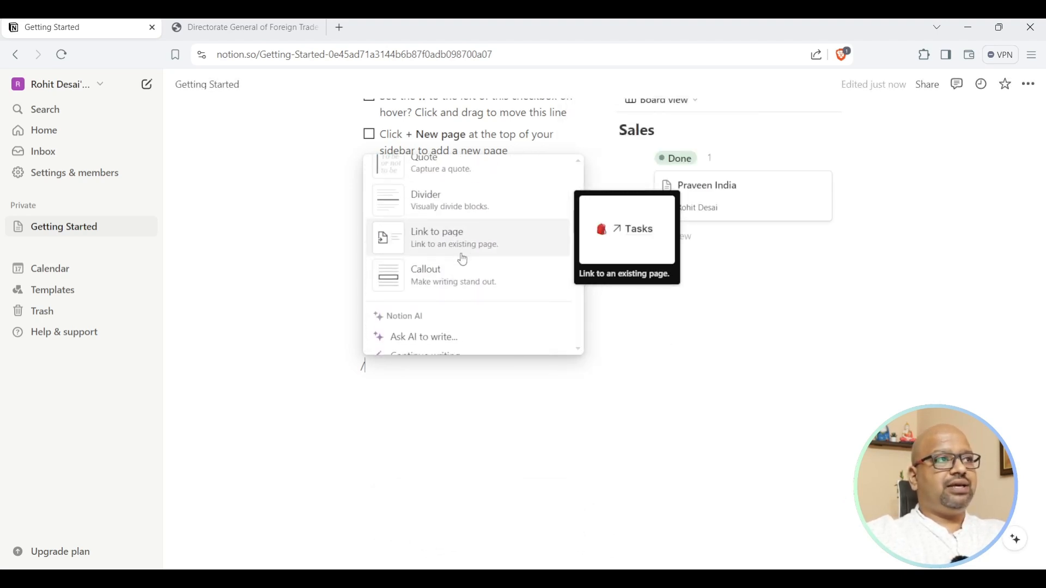
key(Escape)
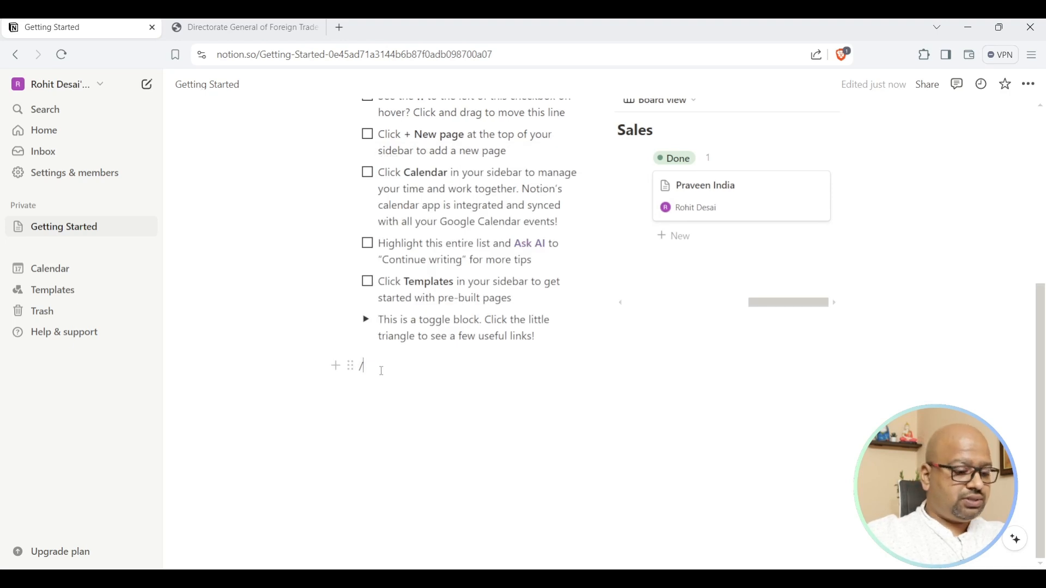
text(l)
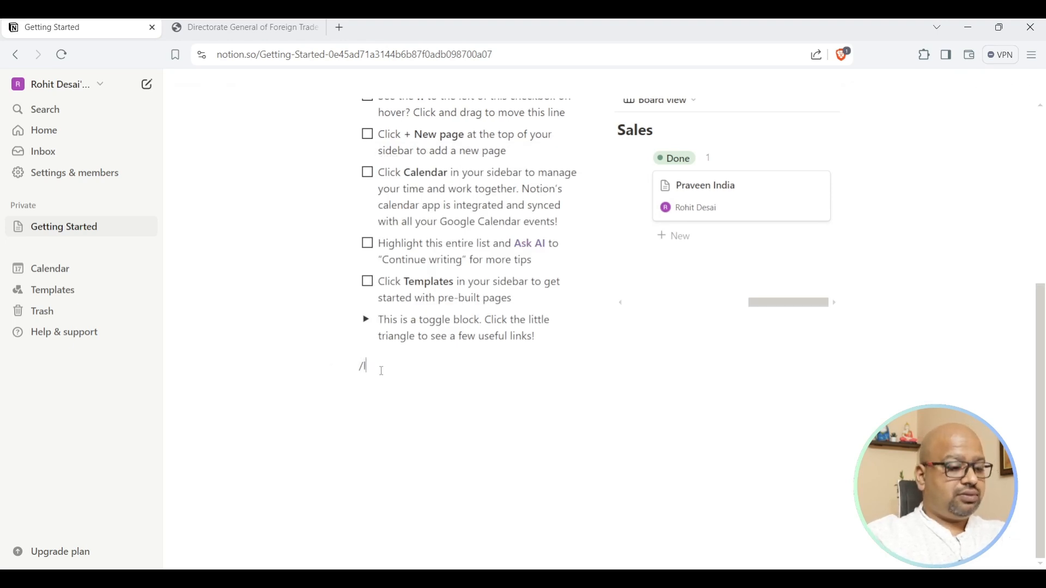
key(BackSpace)
key(BackSpace)
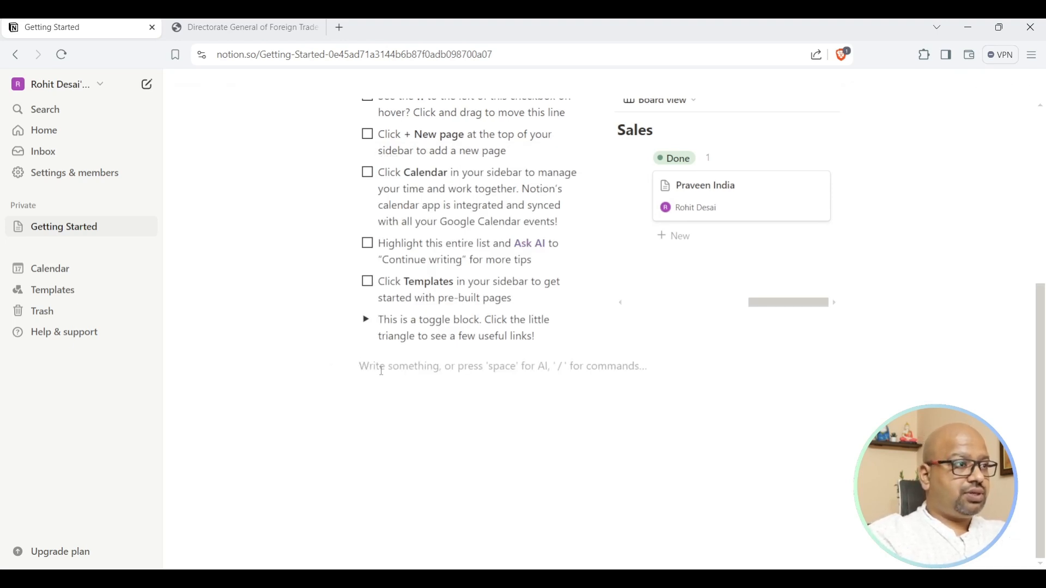
text(/li)
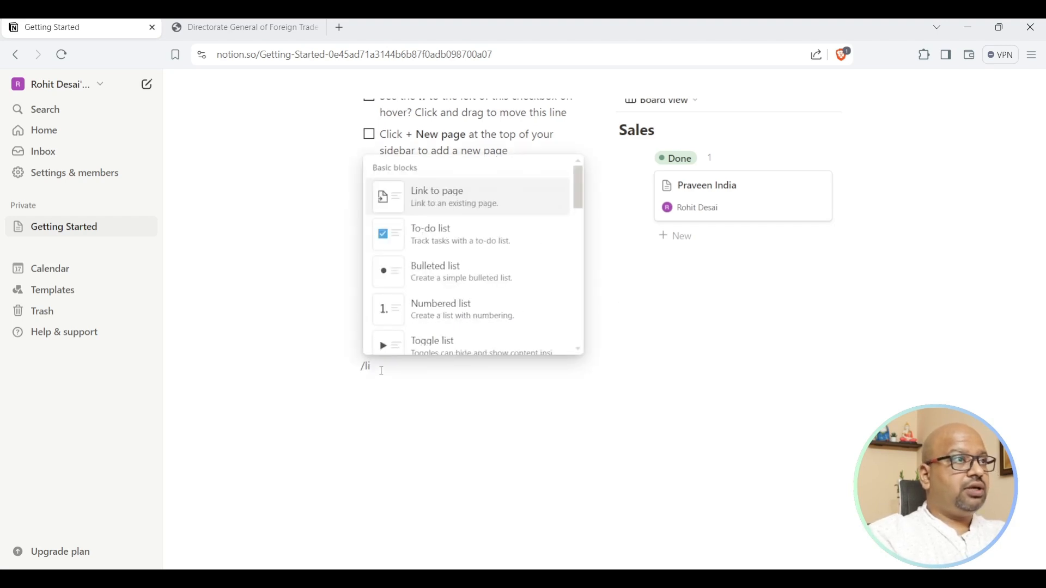
click(483, 199)
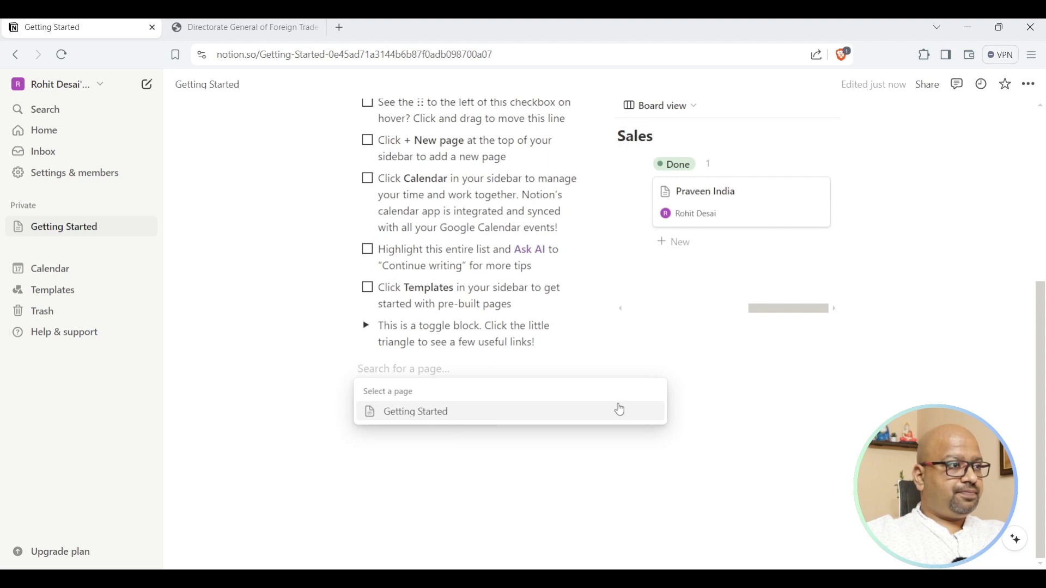
click(677, 424)
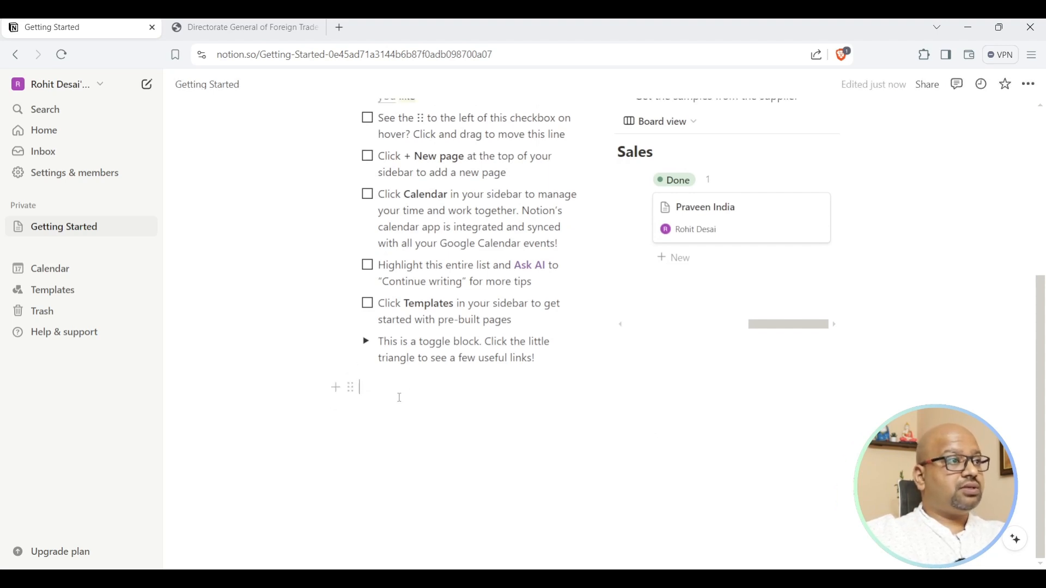
text(/)
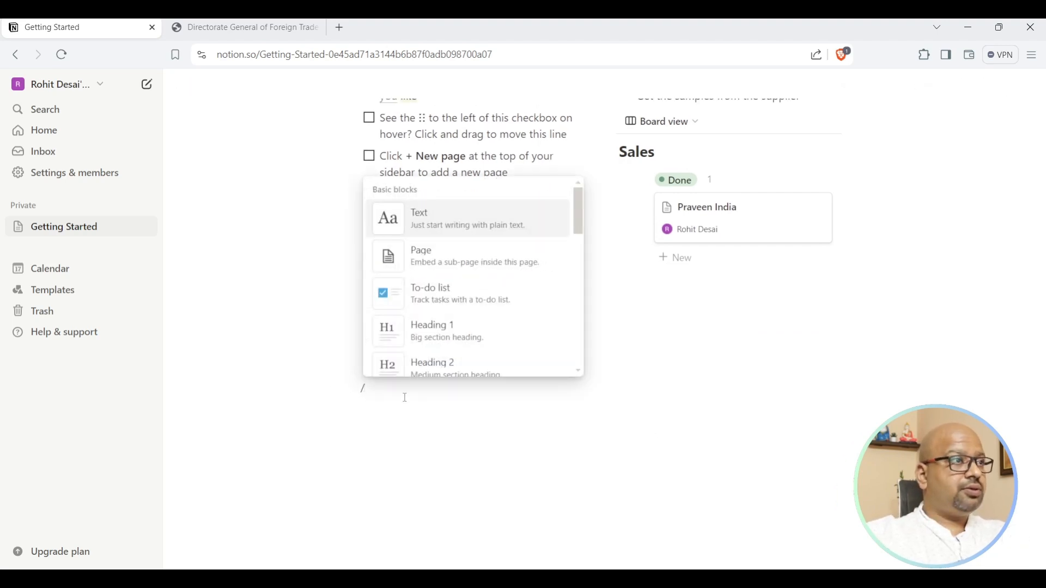
key(BackSpace)
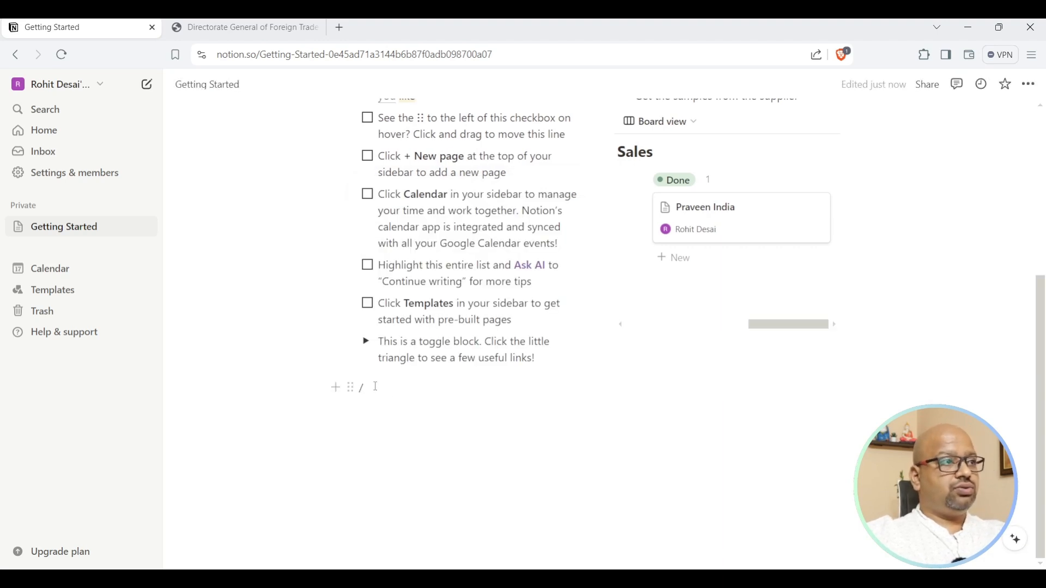
Add the DGFT e-RCMC link as a bookmark card and move it under the Sales board in the right column.
text(https://www.dgft.gov.in/CP/?opt=e-rcmc)
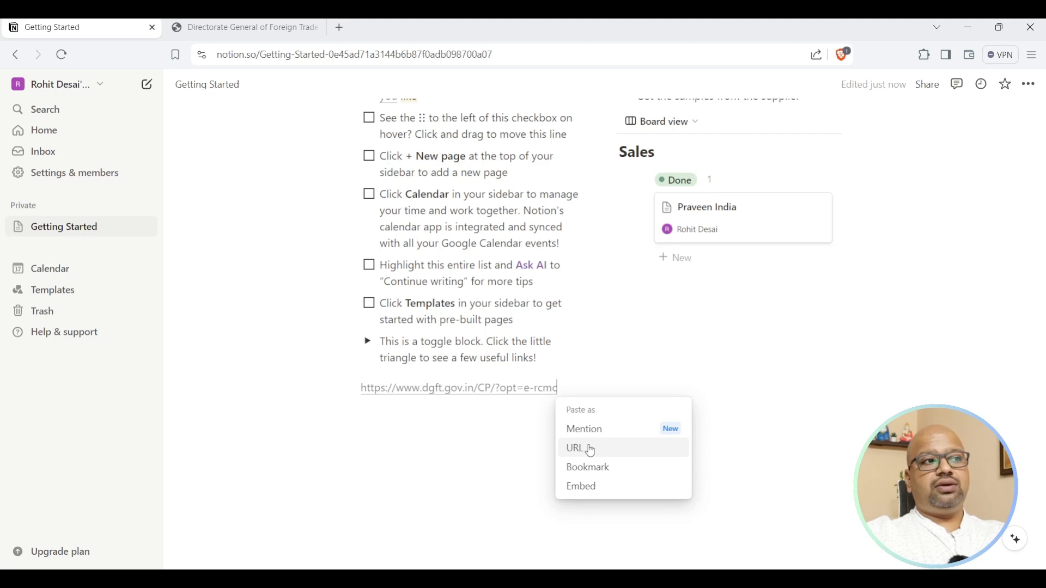
click(590, 488)
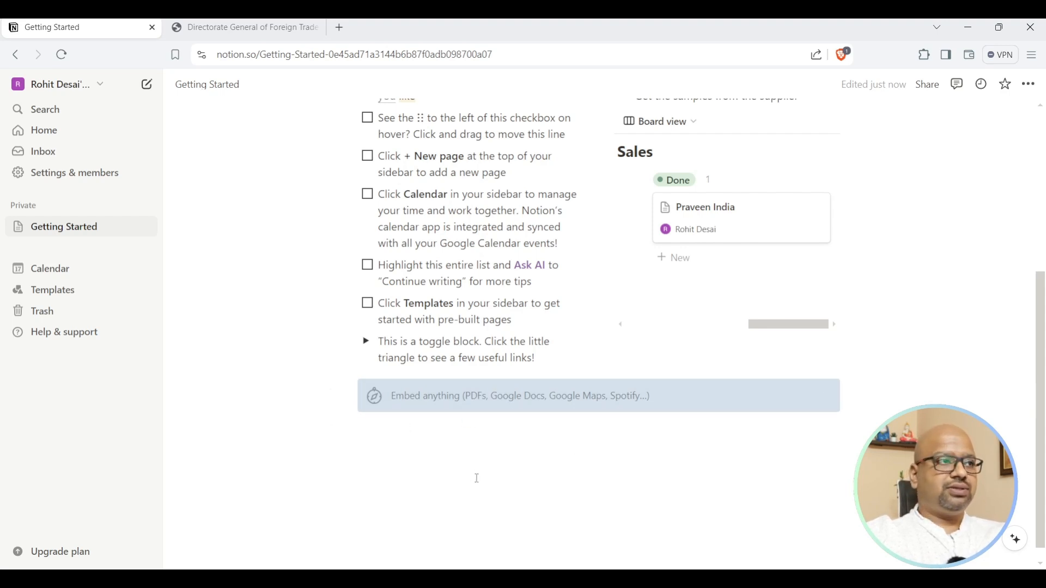
click(499, 405)
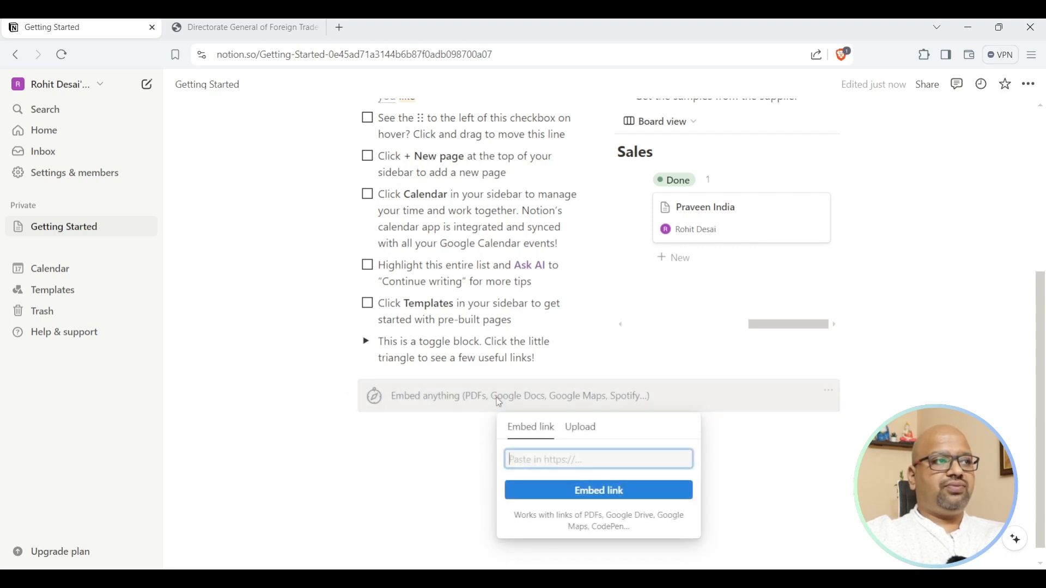
key(ctrl+v)
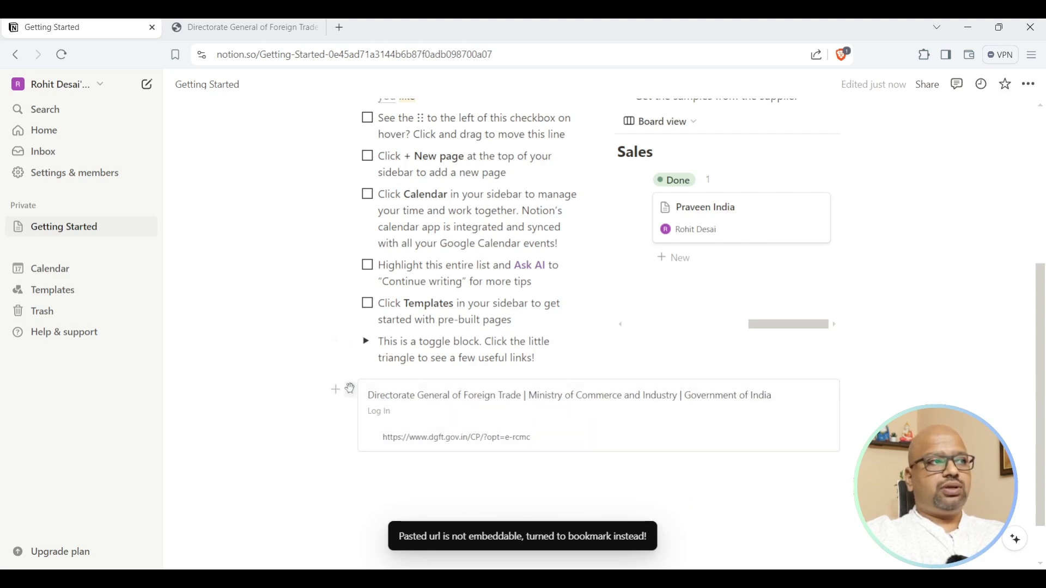
drag(351, 390, 624, 342)
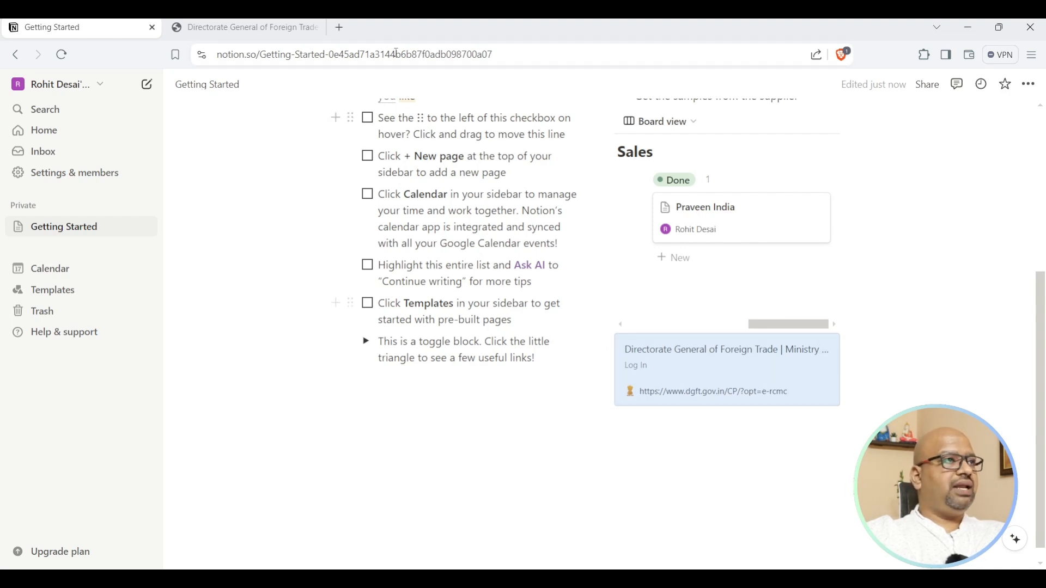
Load commerce.gov.in in a new browser tab, copy its address, and return to Notion.
click(339, 27)
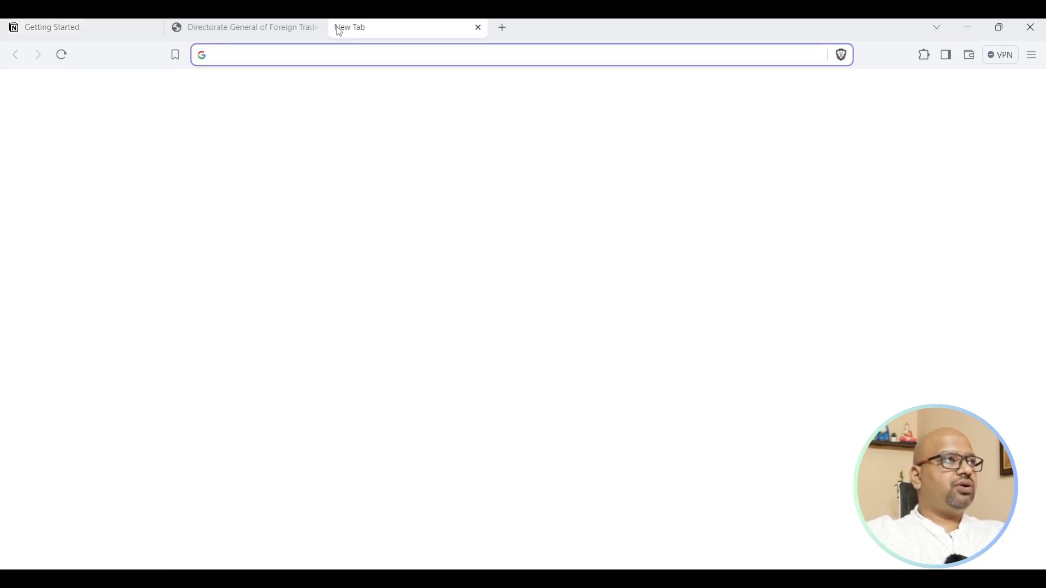
text(co)
key(Return)
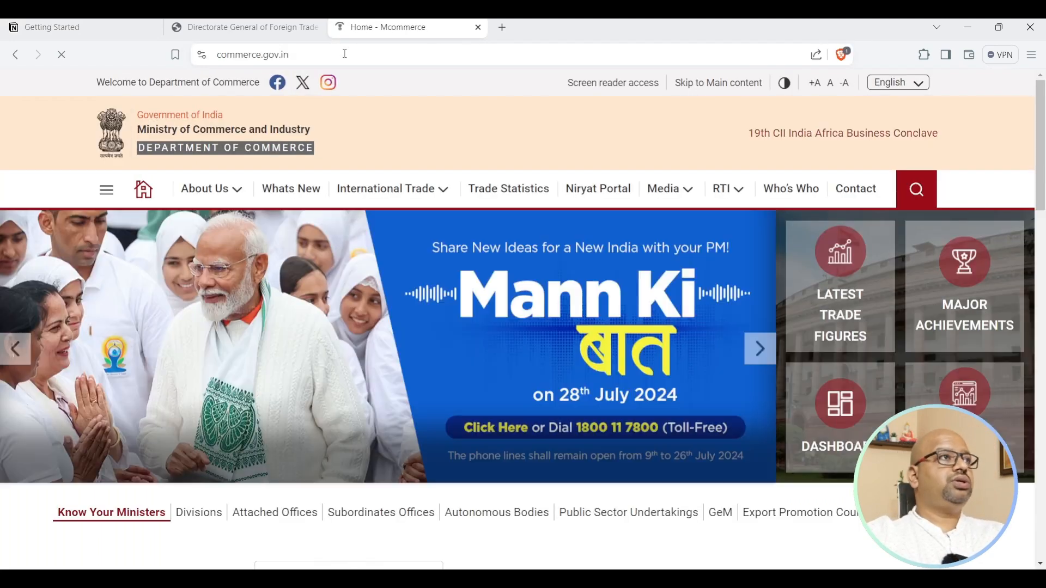
click(345, 53)
key(ctrl+c)
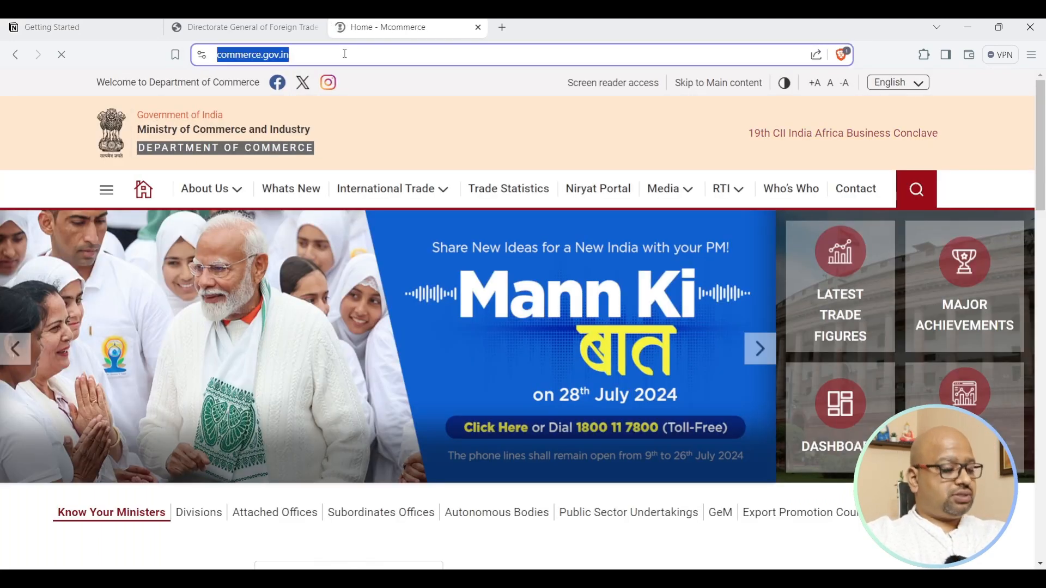
click(82, 27)
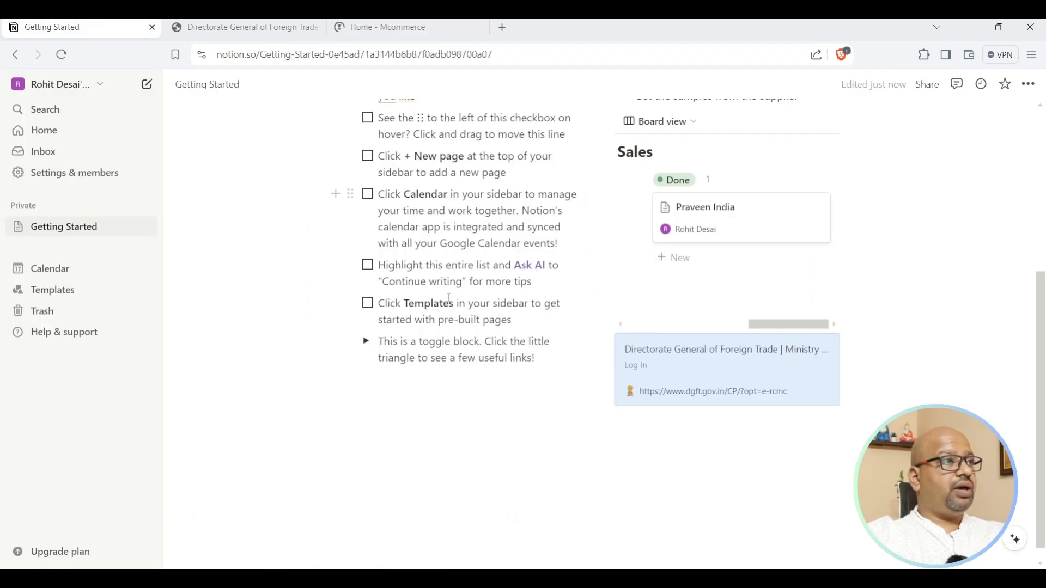
Paste the commerce.gov.in address on a new line below the tips list as an embed.
click(495, 457)
key(ctrl+v)
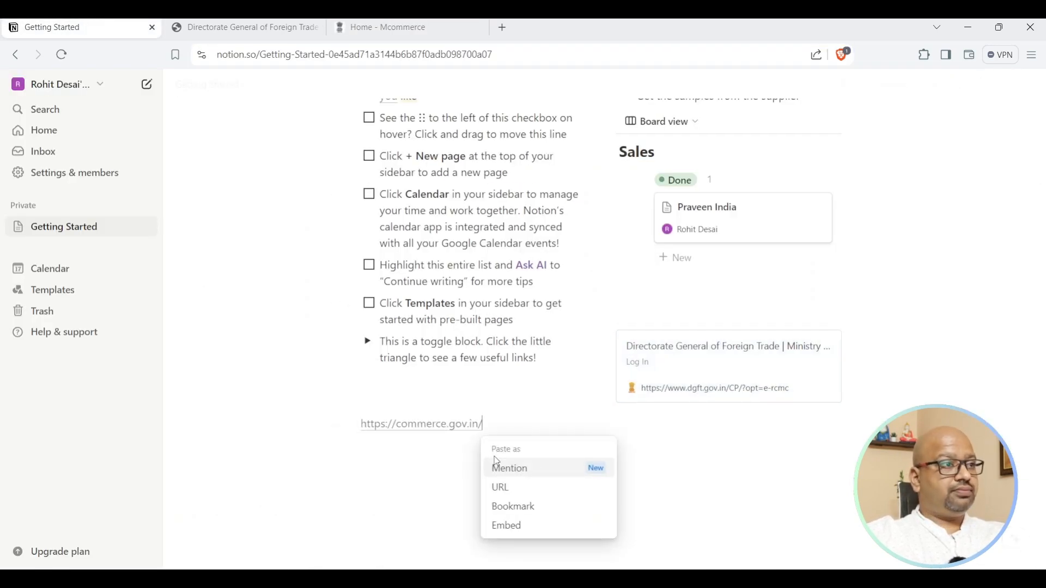
click(540, 529)
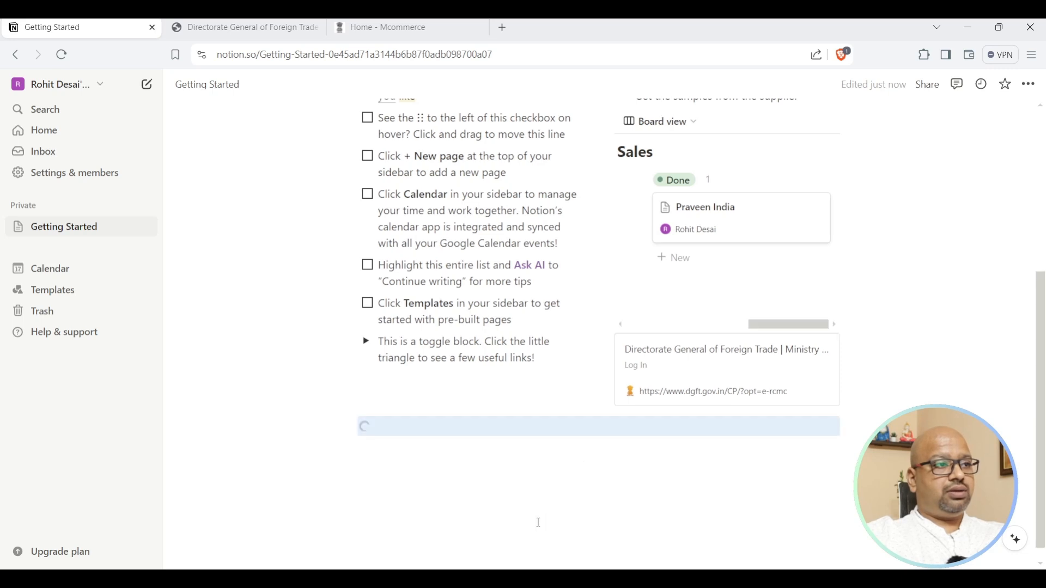
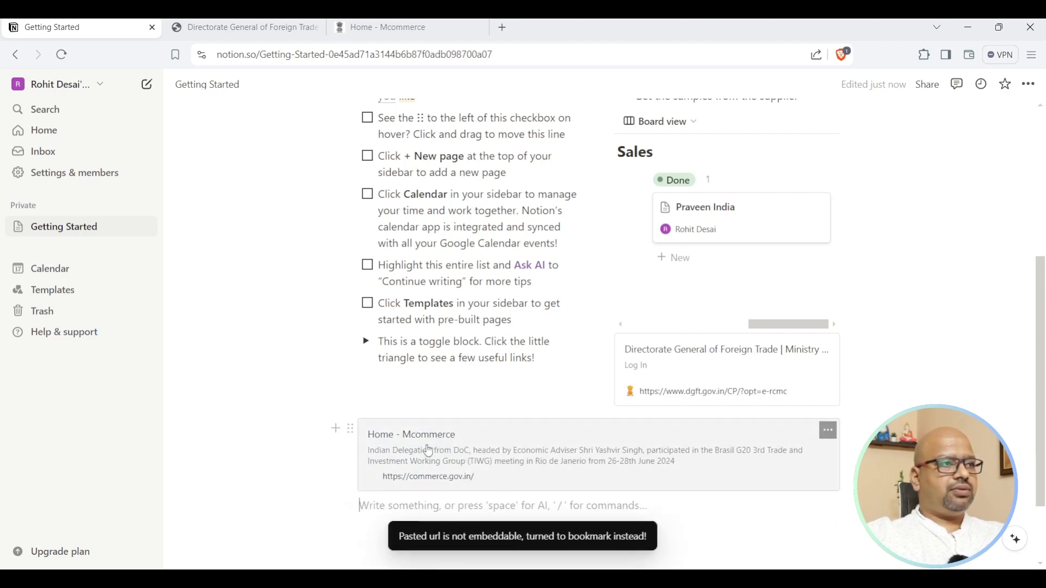
Drag the Home - Mcommerce bookmark into the right column, directly below the DGFT bookmark.
drag(351, 431, 838, 355)
scroll(837, 389, up, 5)
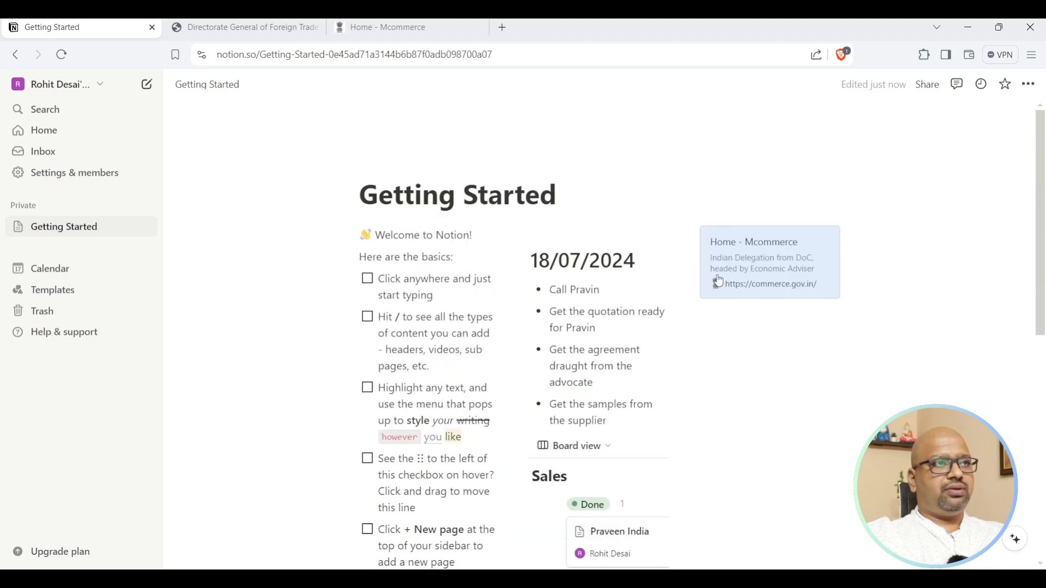
drag(693, 235, 594, 288)
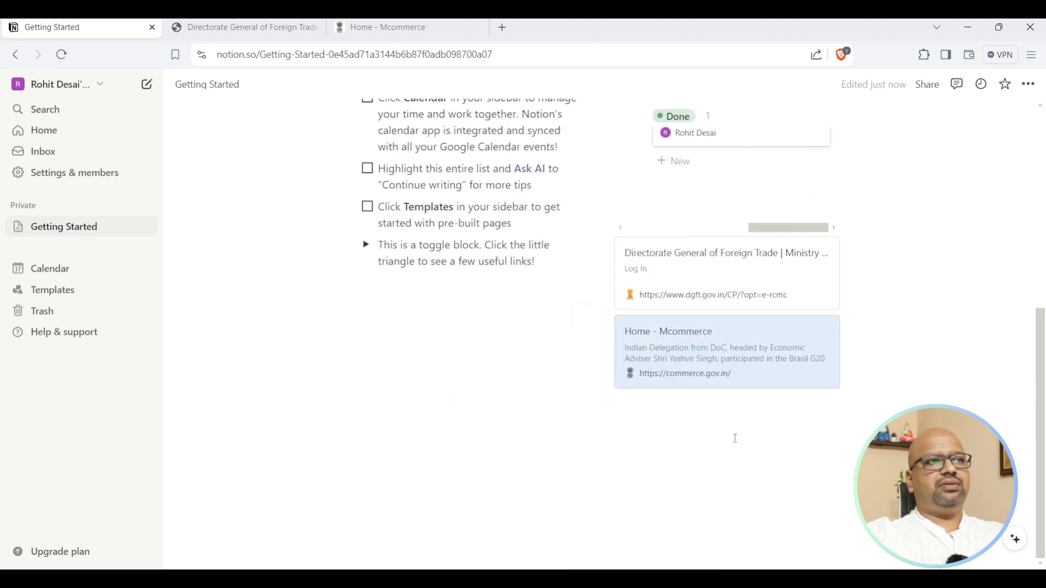
scroll(735, 439, up, 4)
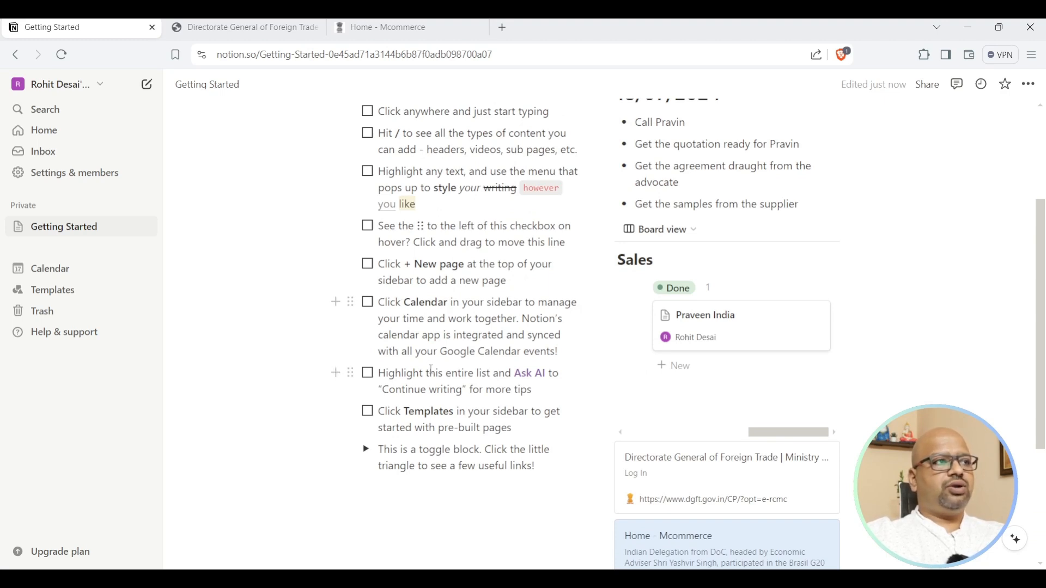
scroll(430, 371, down, 3)
click(1012, 545)
click(1012, 320)
click(1031, 85)
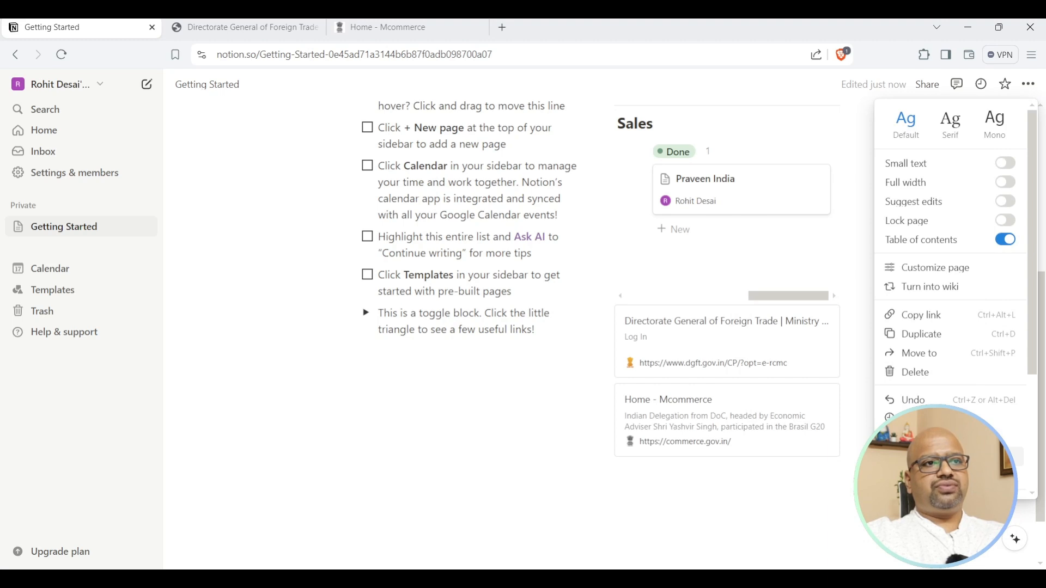
scroll(959, 457, down, 3)
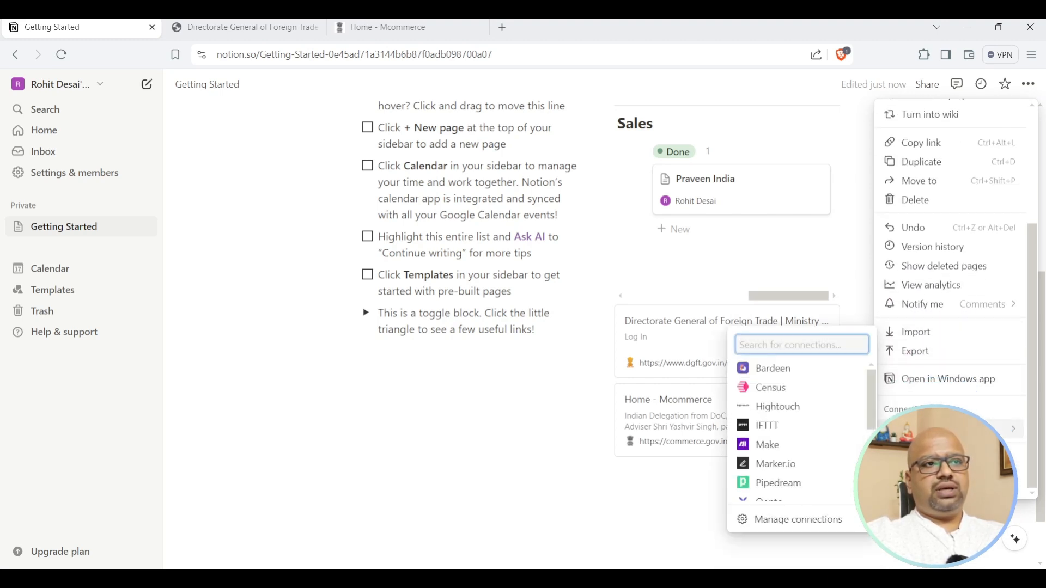
scroll(805, 414, down, 3)
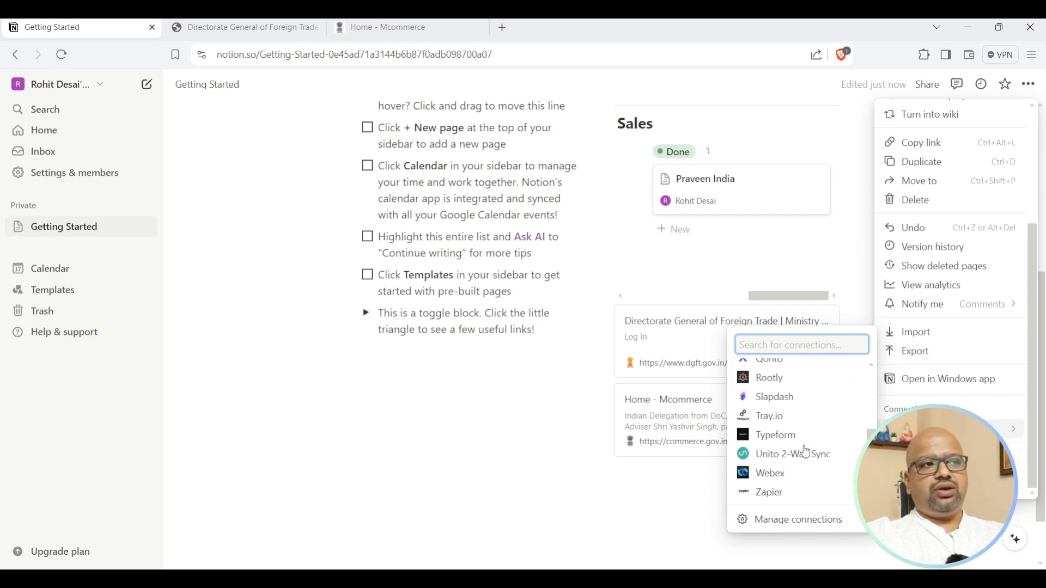
scroll(806, 453, up, 3)
scroll(806, 451, down, 3)
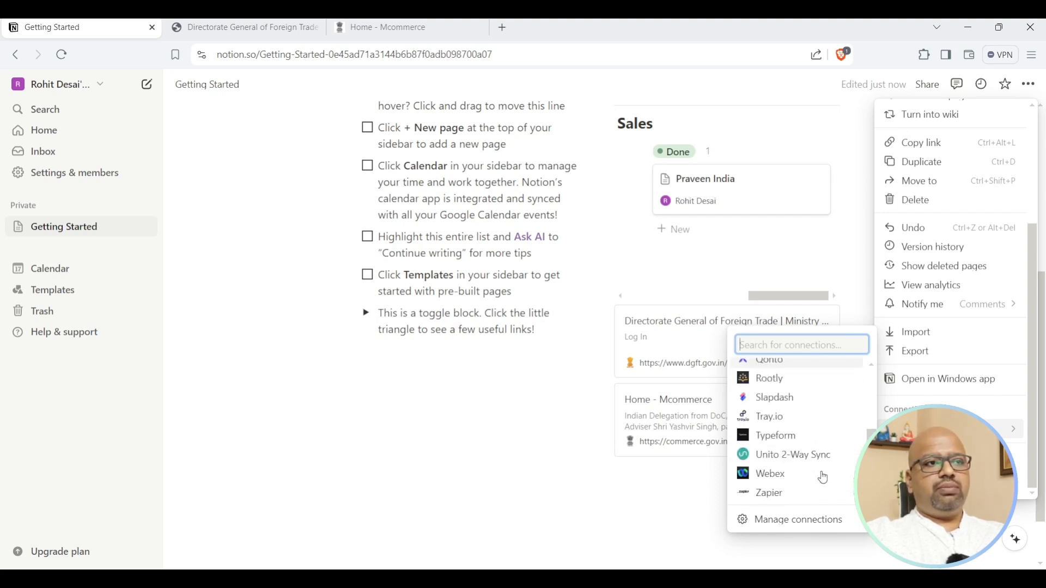
scroll(766, 381, up, 3)
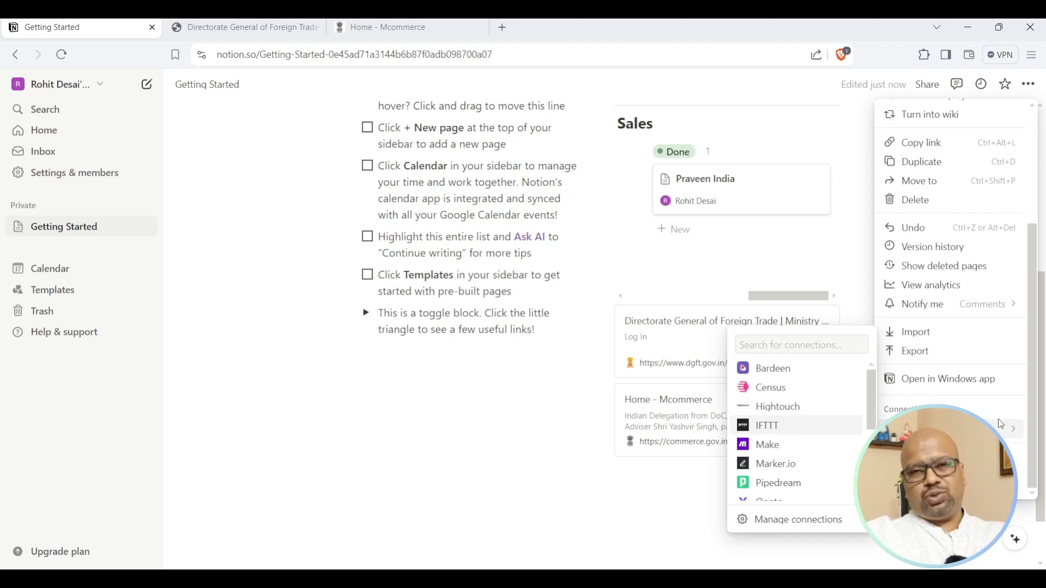
drag(1037, 448, 1045, 316)
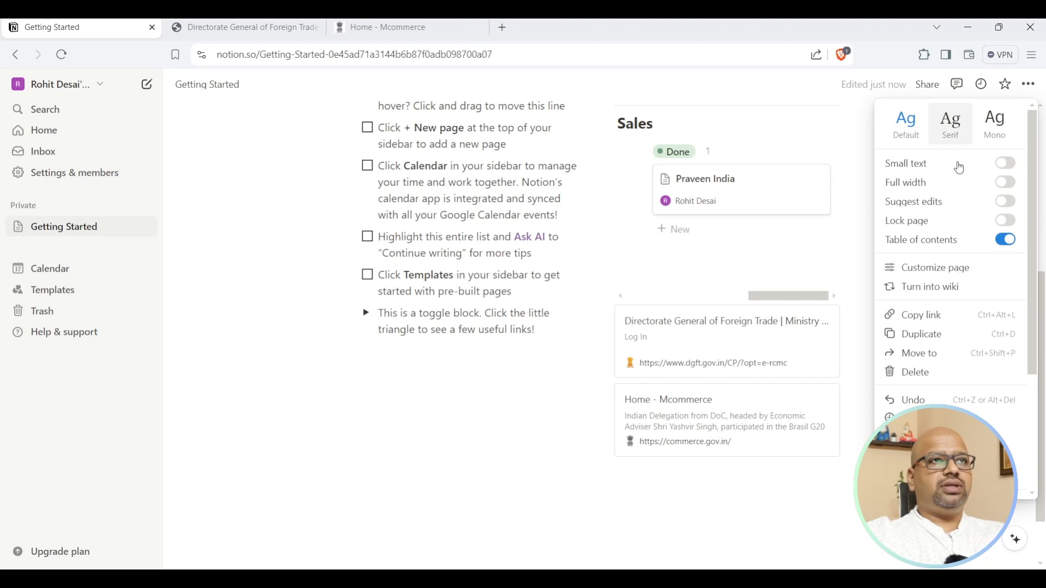
mouse_move(936, 476)
scroll(943, 405, down, 3)
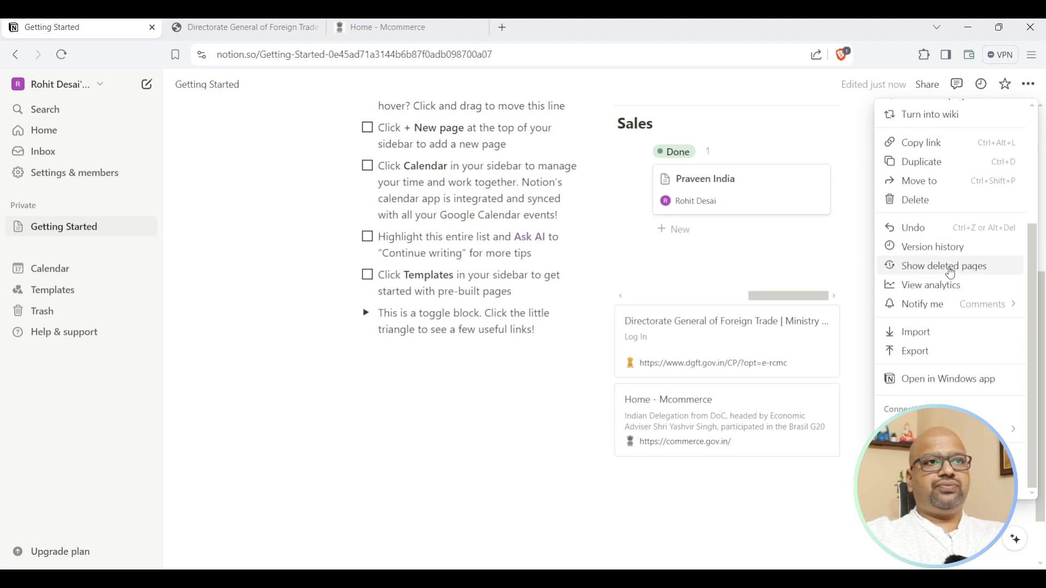
scroll(954, 351, up, 3)
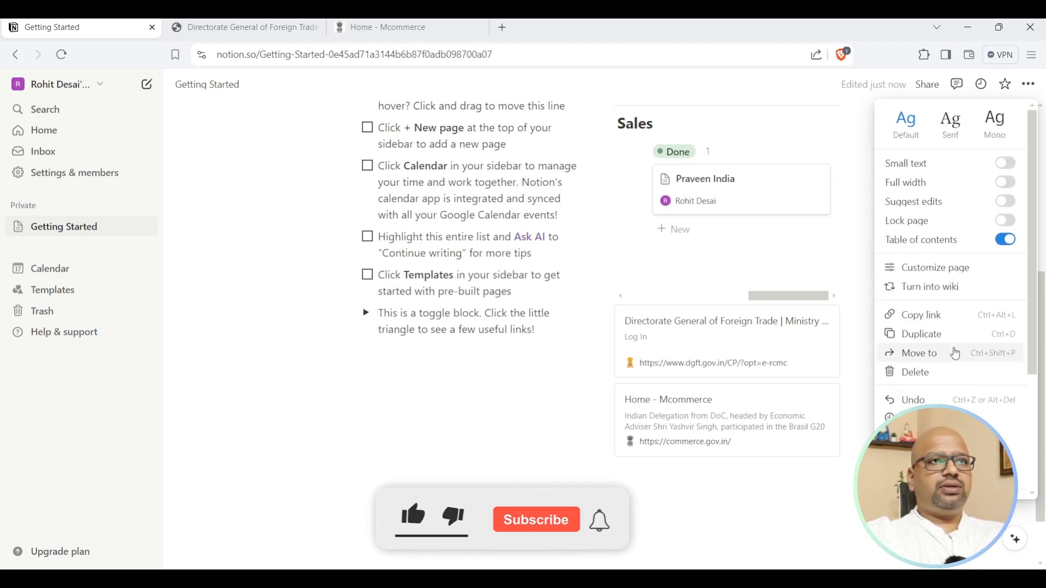
click(1029, 85)
click(1028, 85)
click(1029, 85)
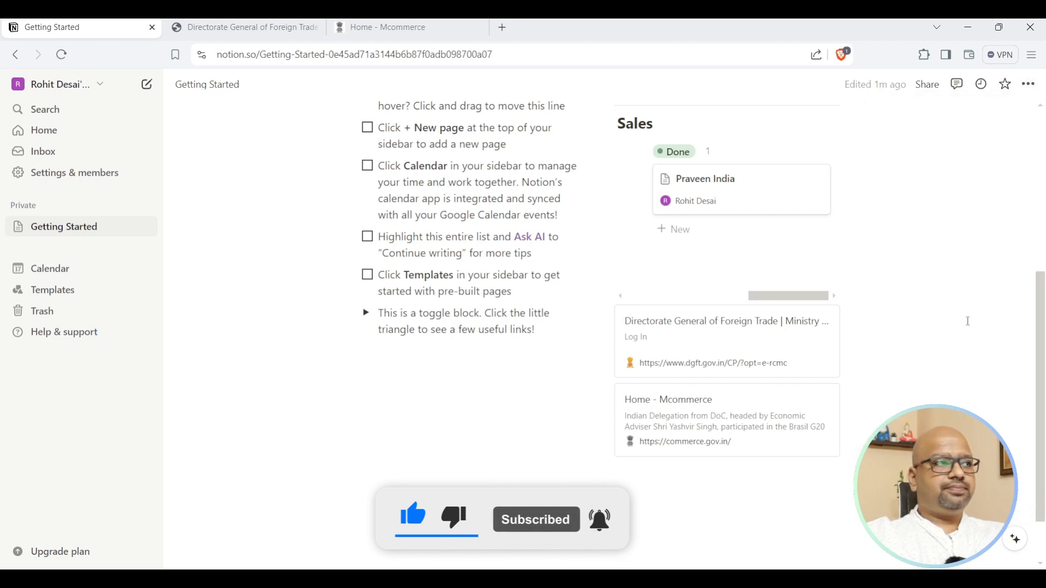
Look over the workspace and account switcher, then close it.
scroll(636, 277, up, 6)
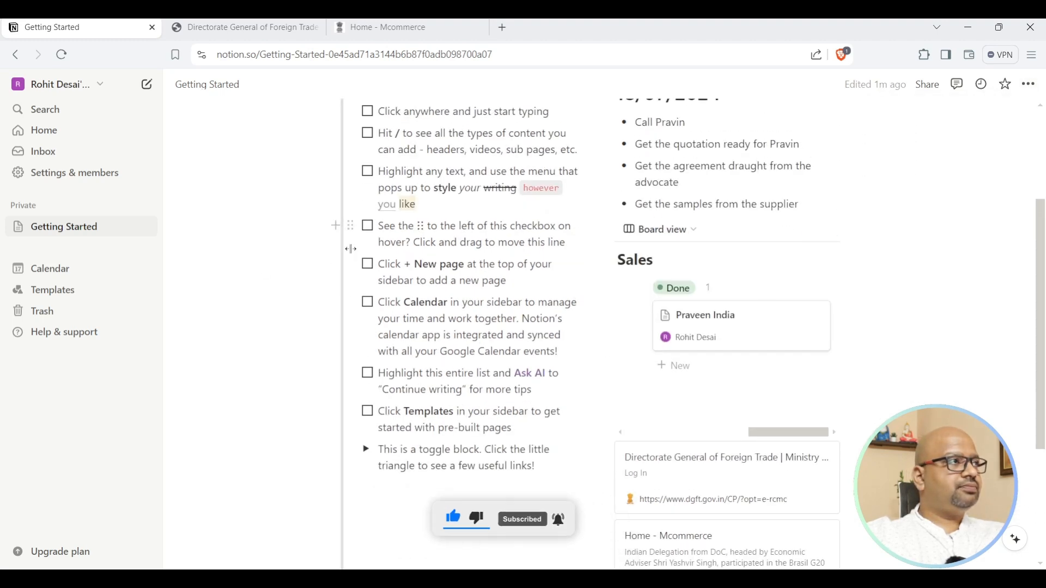
scroll(636, 277, down, 6)
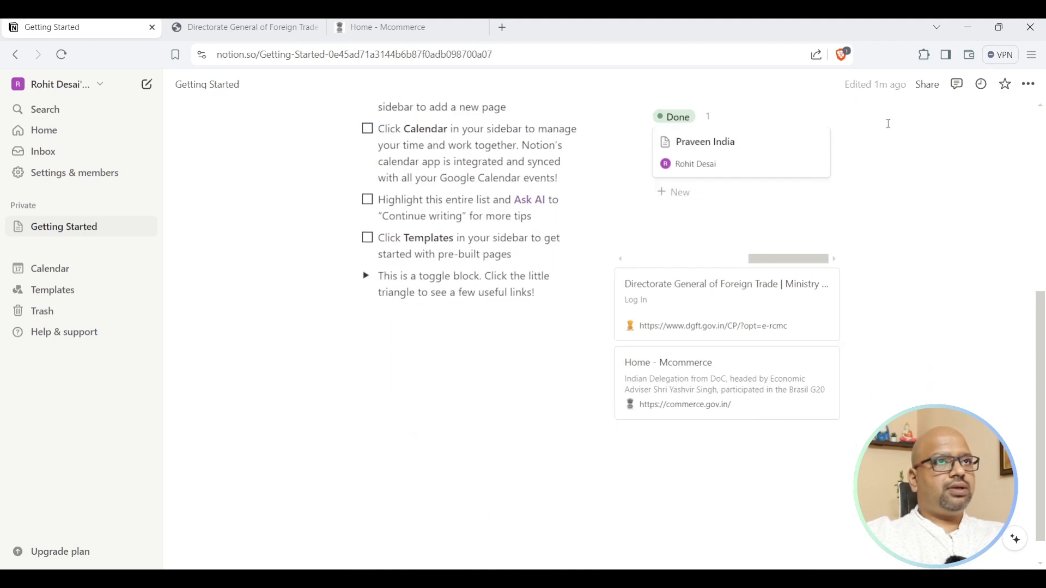
click(74, 86)
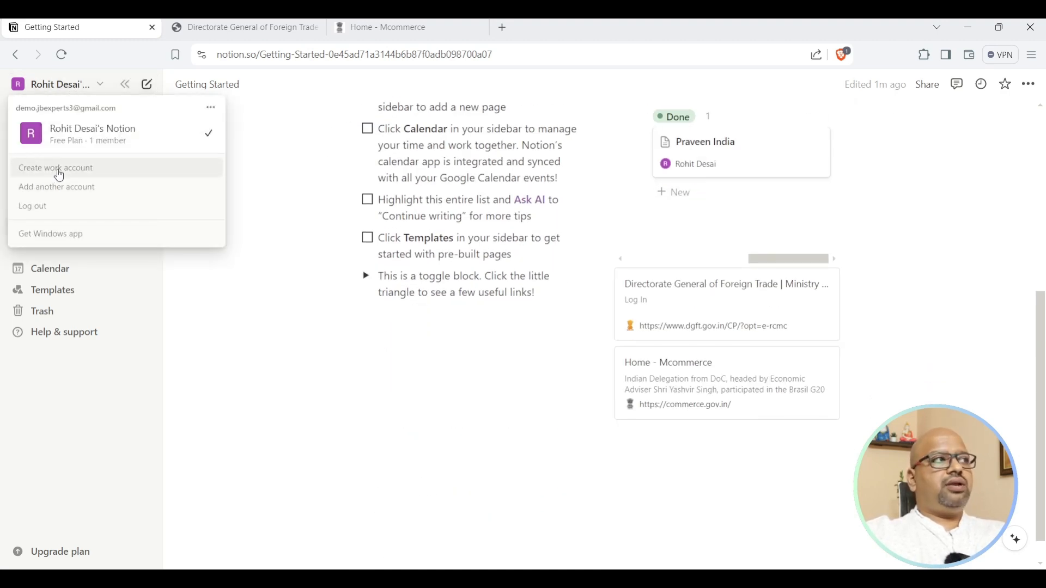
click(282, 180)
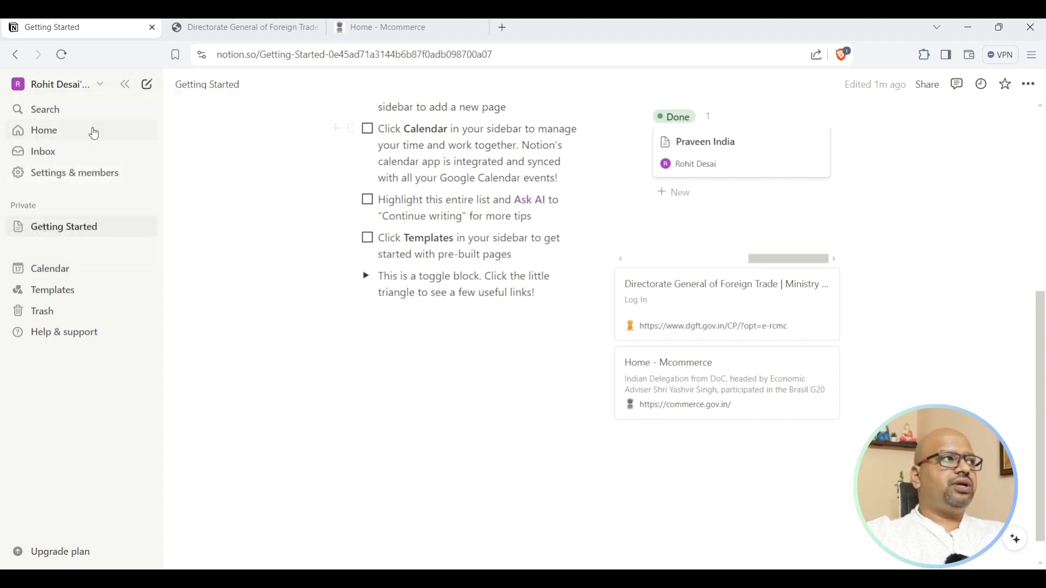
click(93, 86)
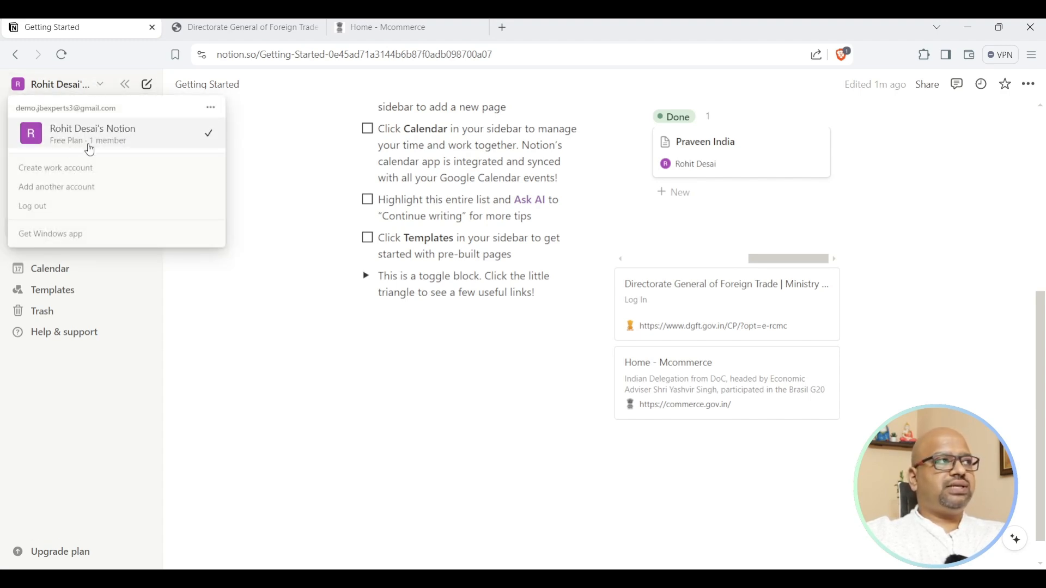
click(265, 146)
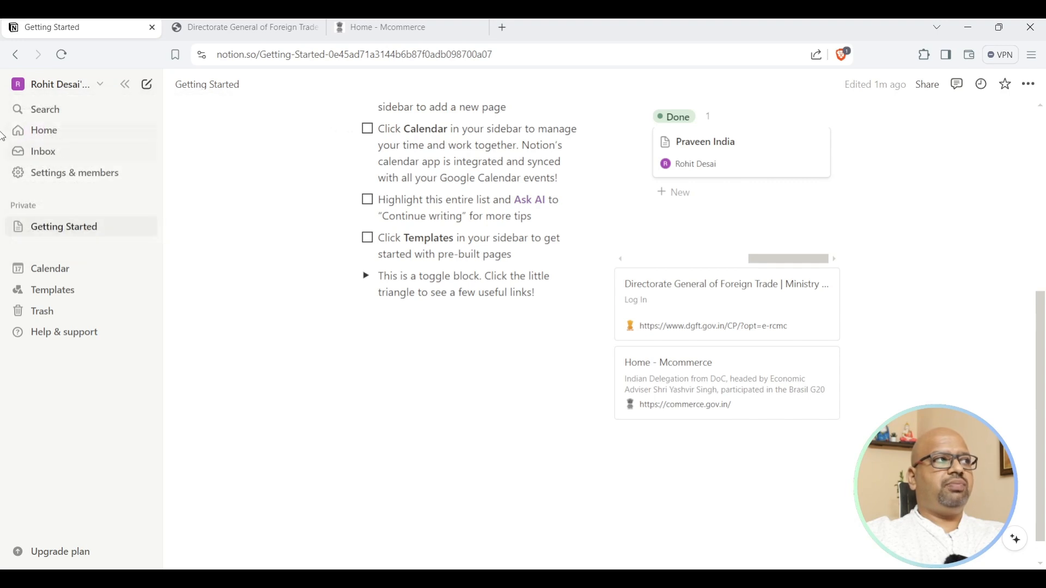
Glance at workspace search, then go to the Home page with recent pages.
click(51, 110)
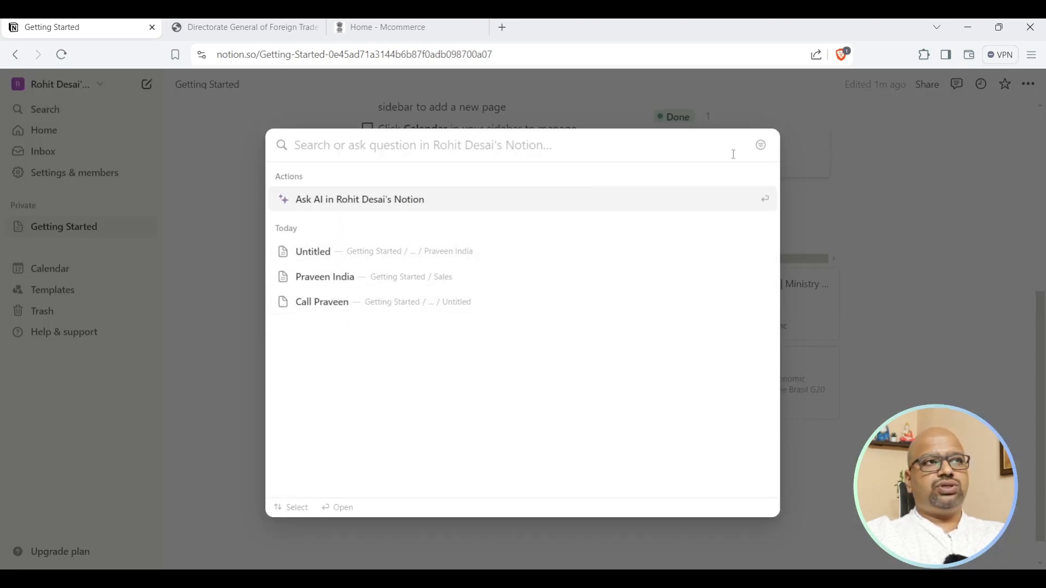
click(896, 155)
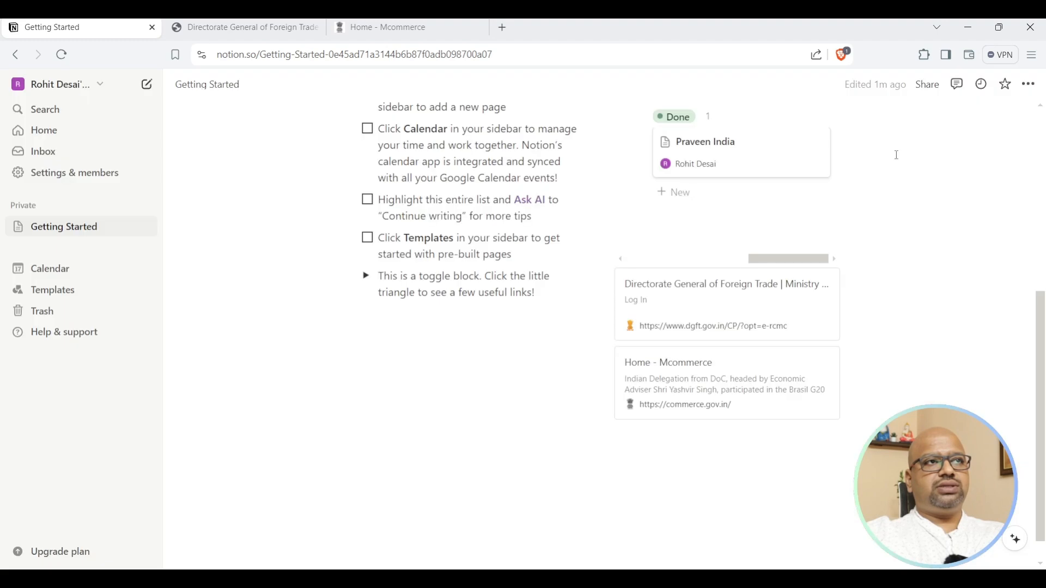
click(47, 133)
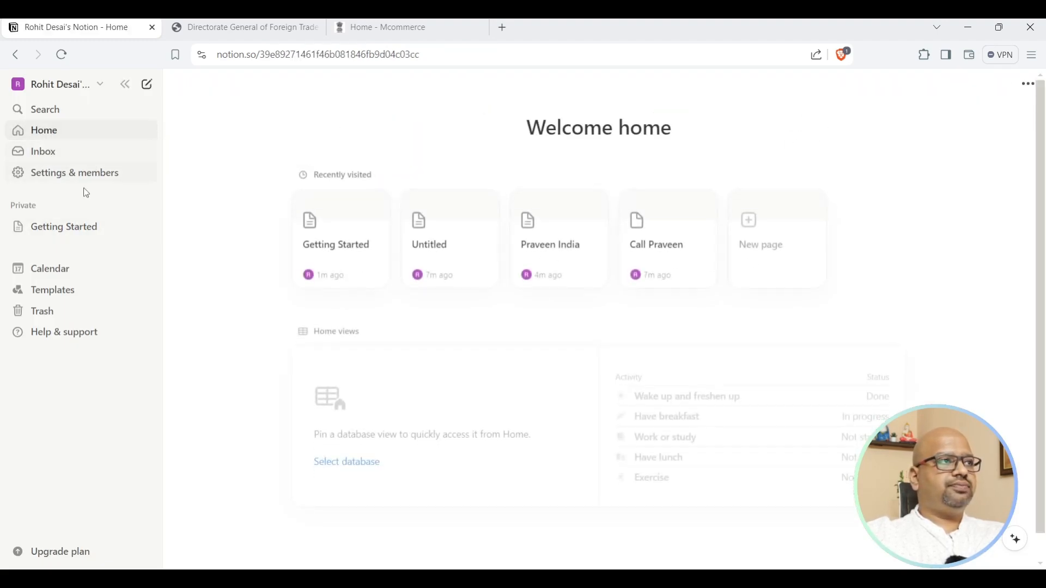
Open Settings & members and look through Sites, general Settings, Teamspaces and Members.
click(67, 180)
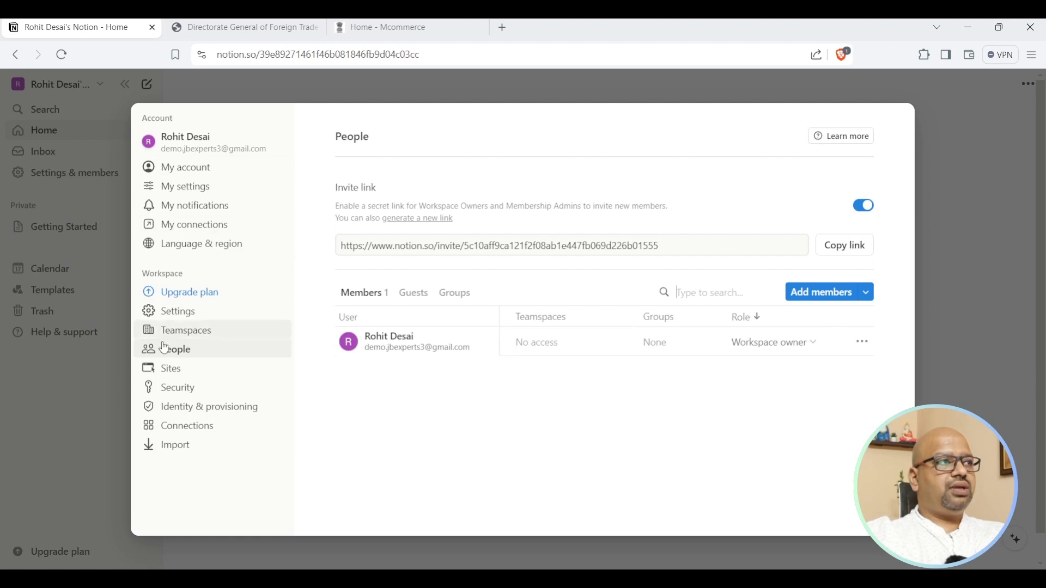
click(171, 368)
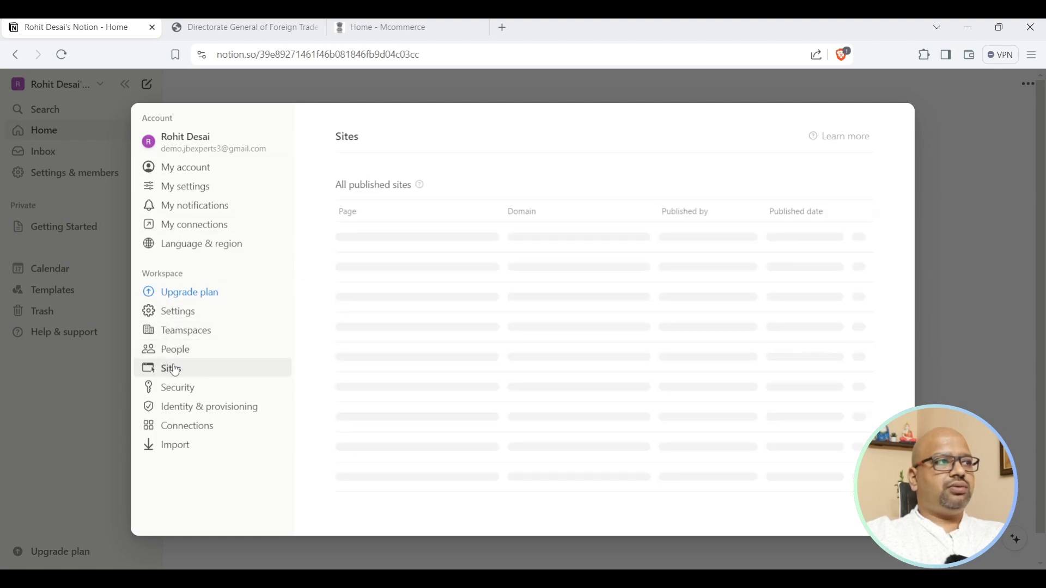
click(181, 319)
scroll(425, 372, down, 5)
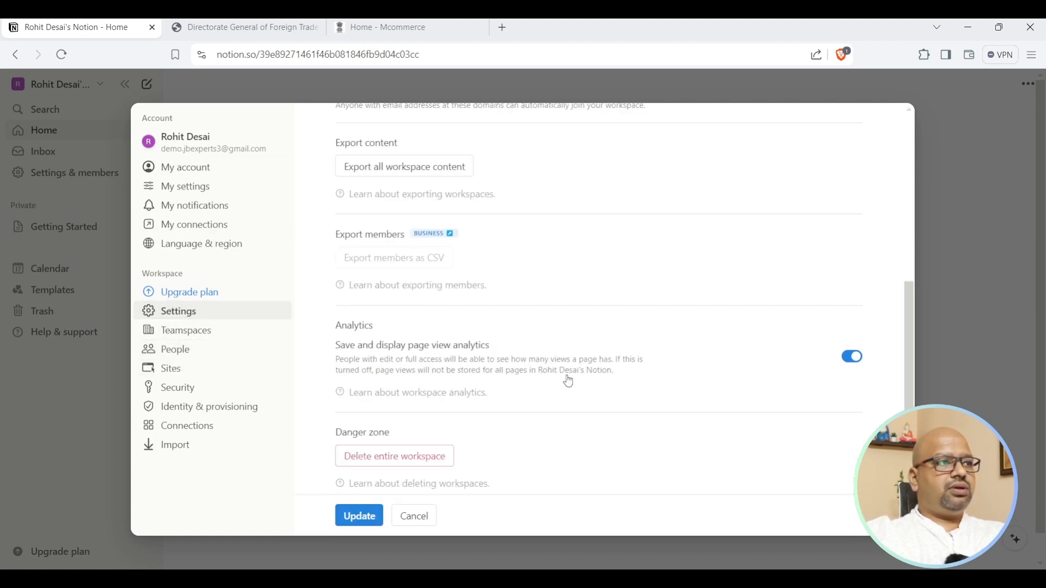
click(208, 334)
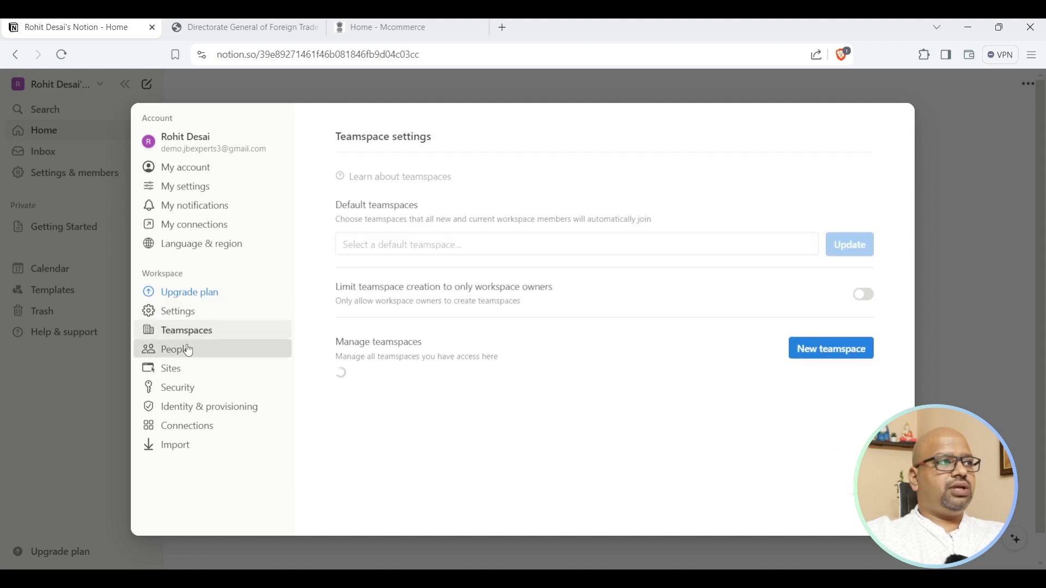
click(182, 350)
Review the Security, Identity & provisioning, Connections and Import settings pages.
click(187, 388)
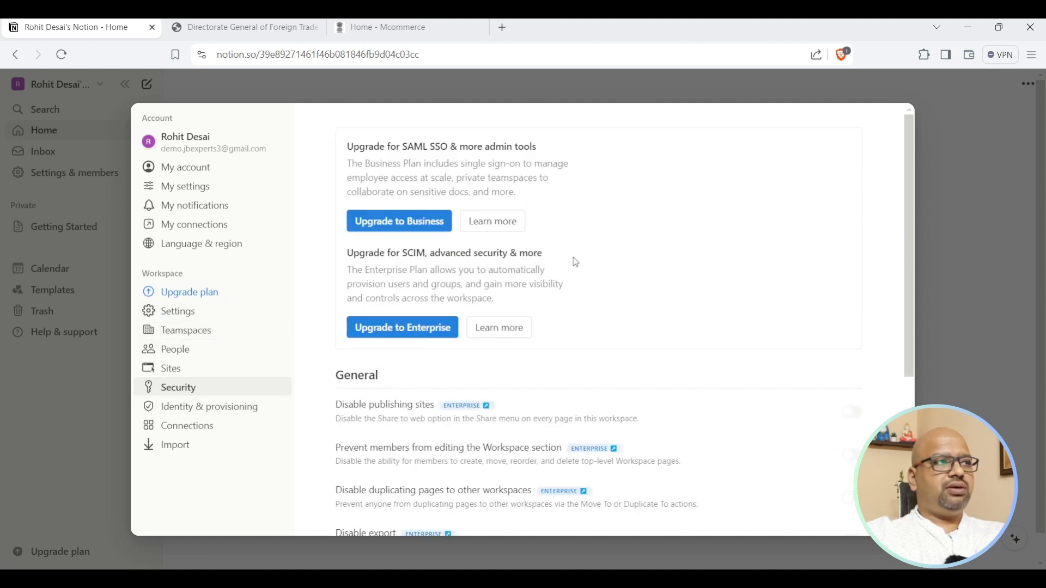
scroll(577, 267, down, 4)
scroll(570, 269, up, 3)
scroll(570, 299, up, 1)
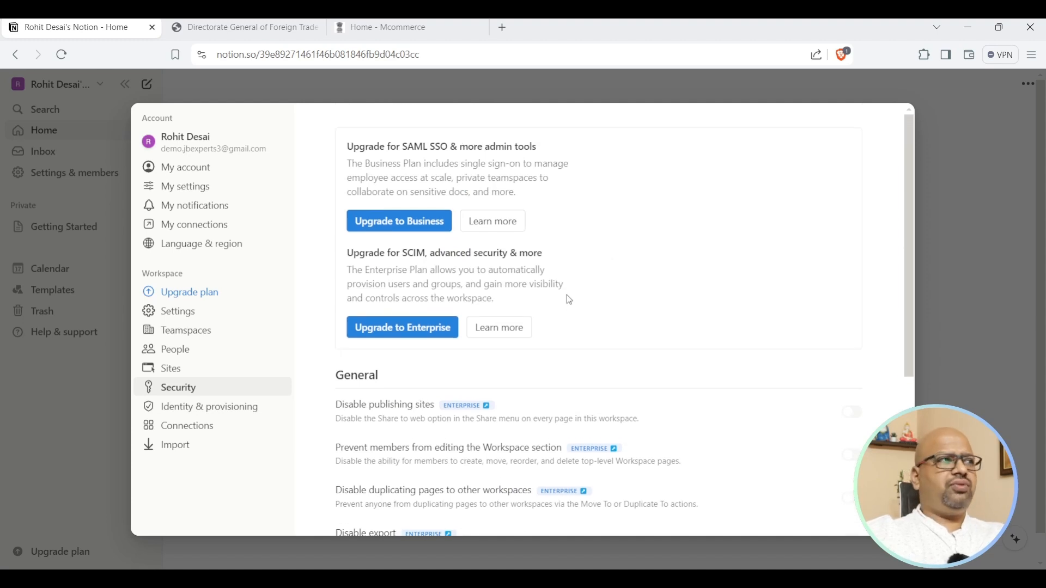
click(180, 407)
scroll(698, 356, down, 10)
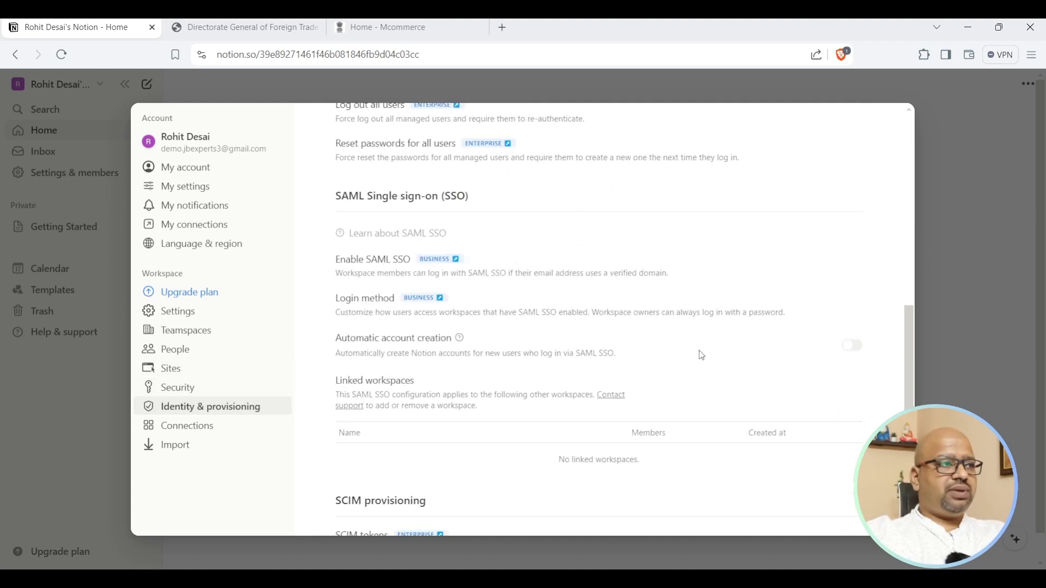
click(174, 430)
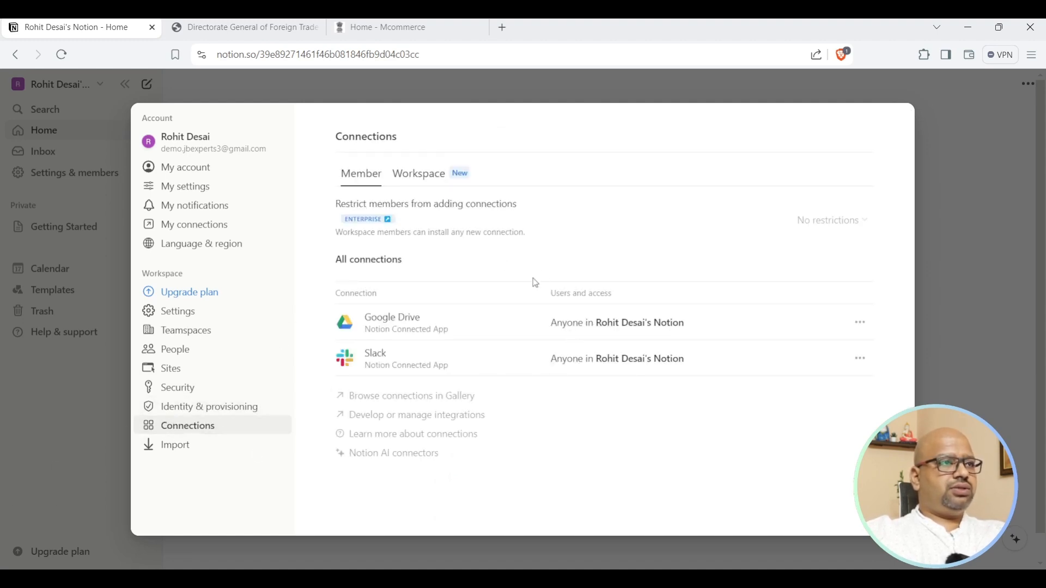
click(173, 444)
Review the My account profile page and the My settings preferences.
click(200, 176)
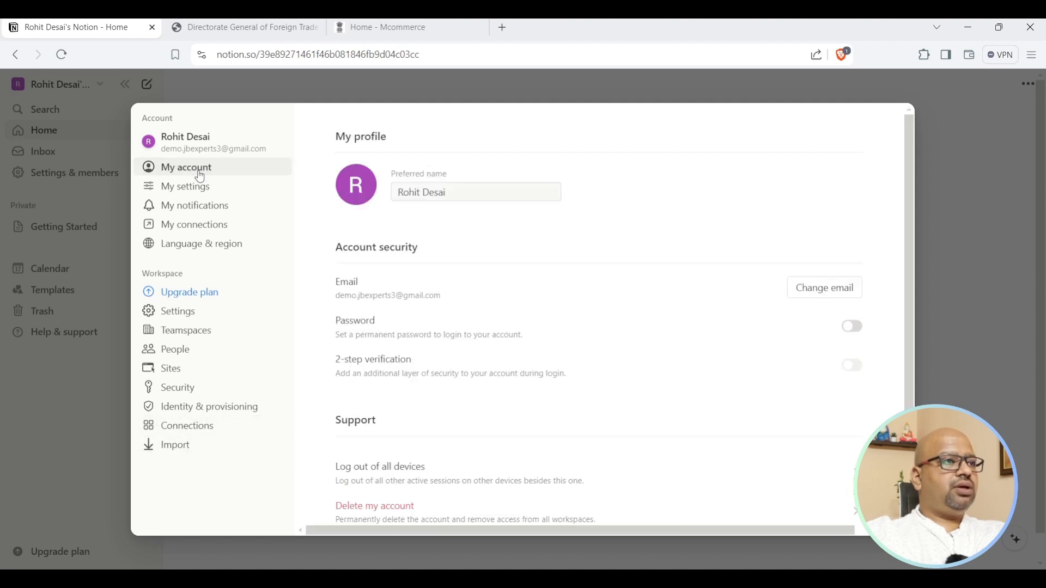
scroll(492, 274, down, 2)
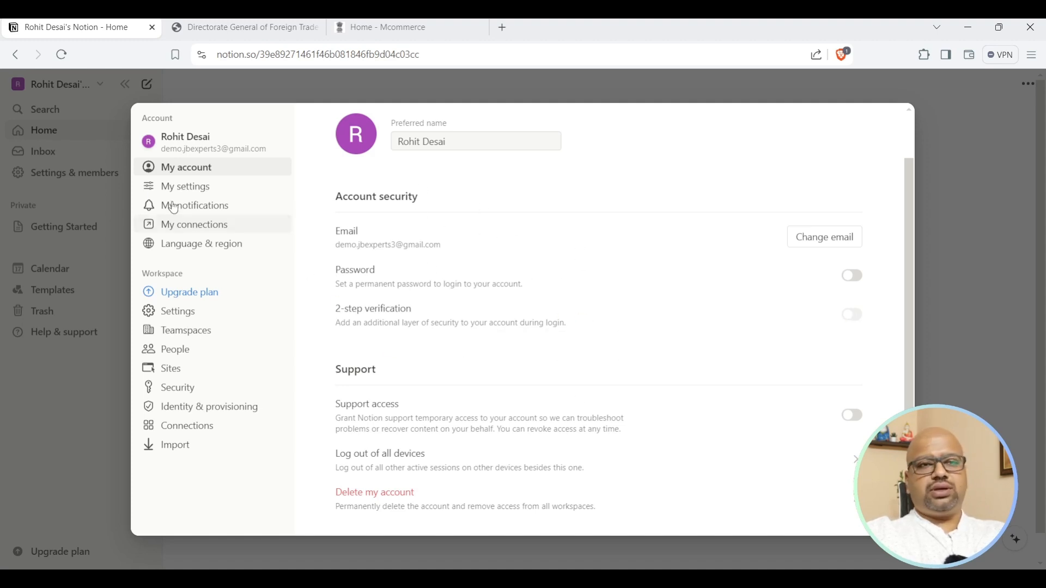
click(187, 196)
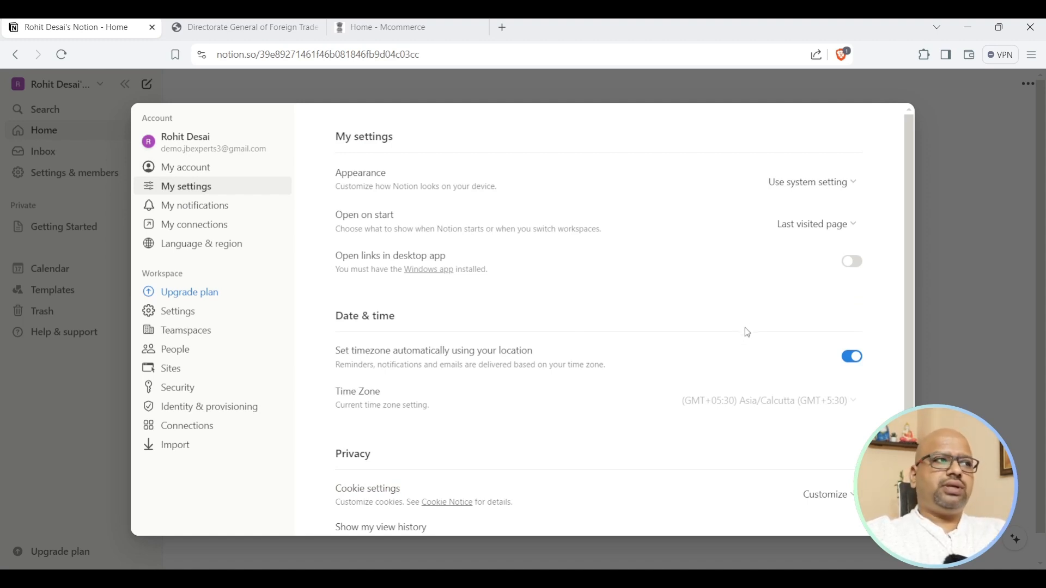
scroll(744, 328, down, 1)
scroll(741, 330, up, 1)
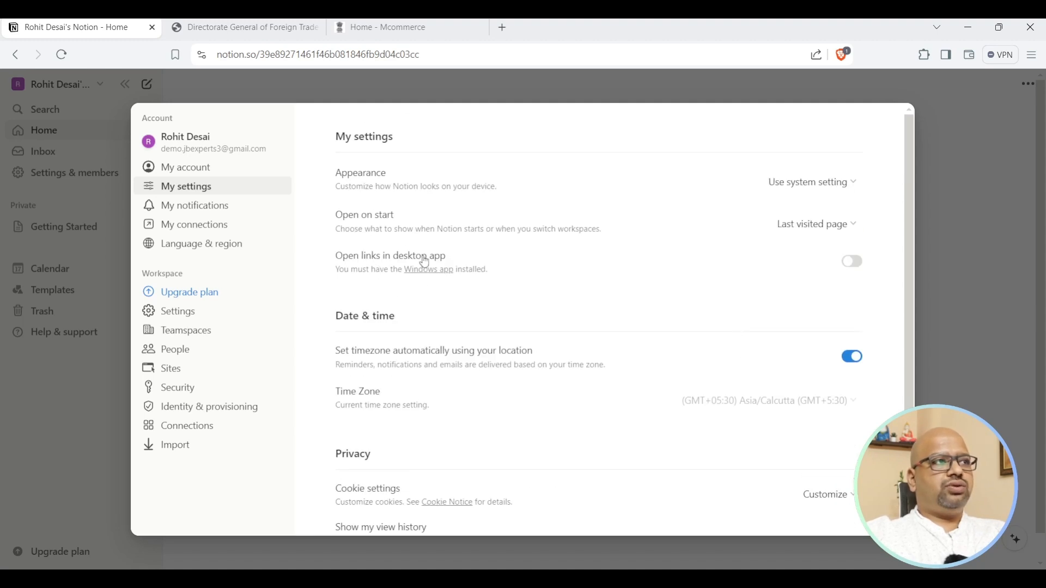
Check My notifications and My connections, then open the workspace Settings page.
click(191, 206)
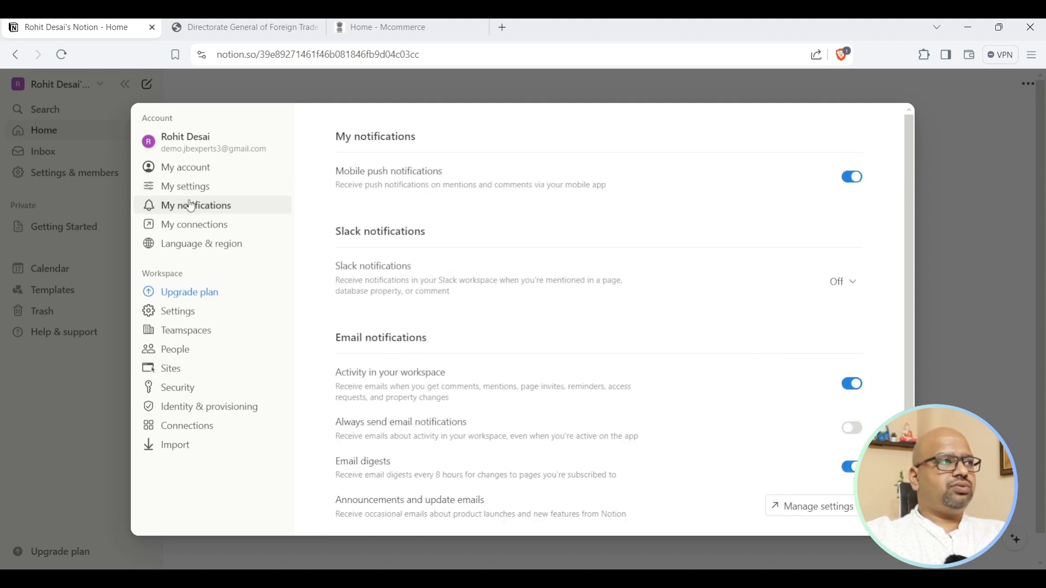
click(193, 224)
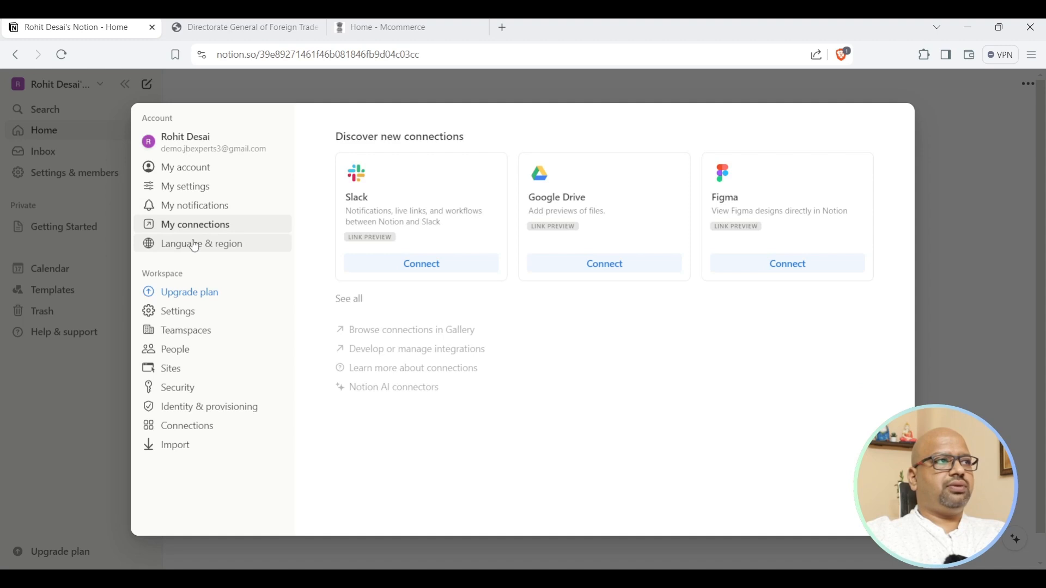
click(203, 213)
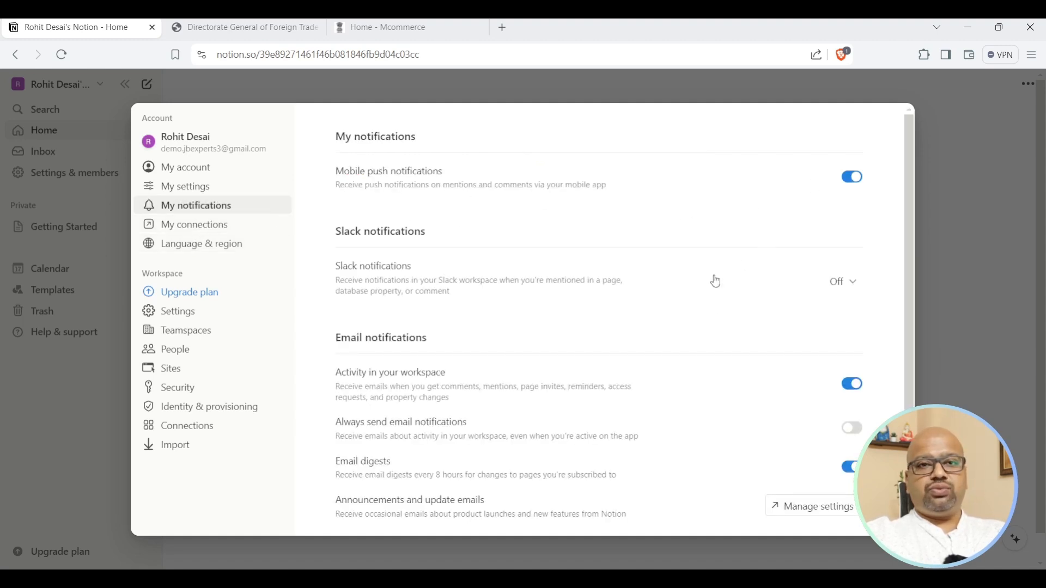
scroll(727, 314, down, 1)
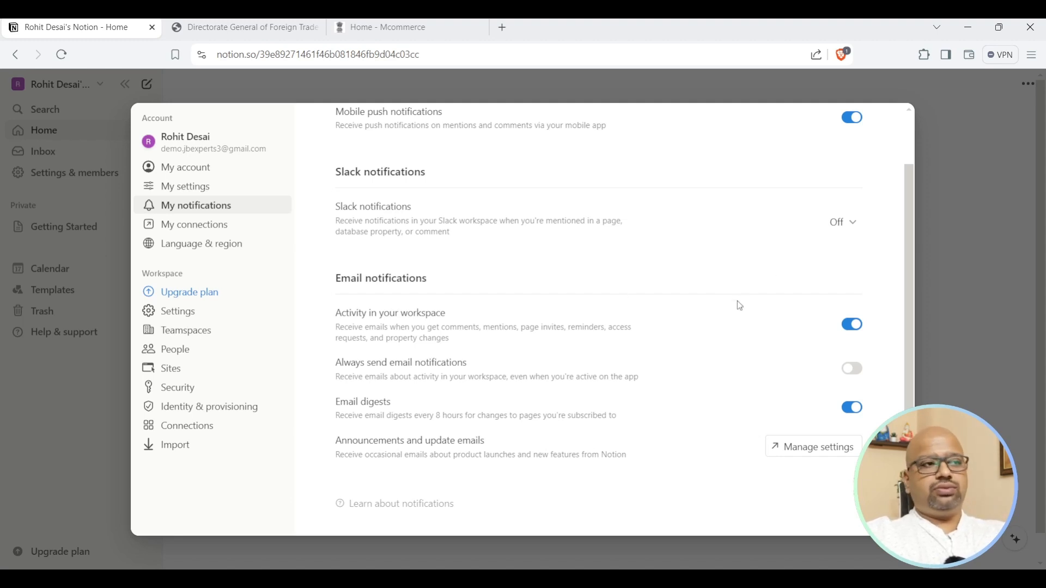
scroll(763, 308, up, 1)
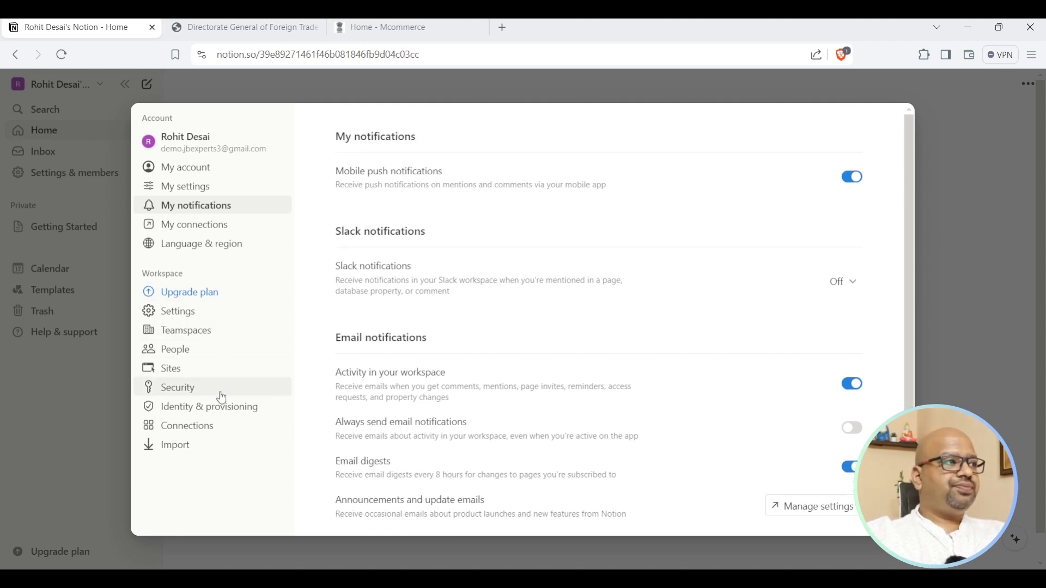
click(176, 311)
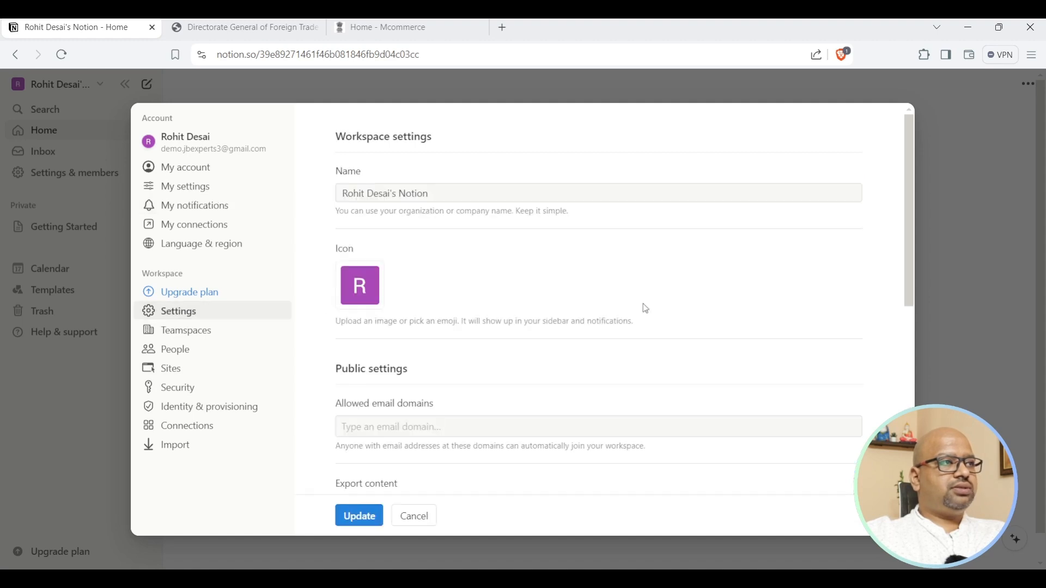
Scroll the workspace settings and cancel out without saving changes.
scroll(643, 305, down, 2)
scroll(645, 305, down, 3)
scroll(645, 305, up, 4)
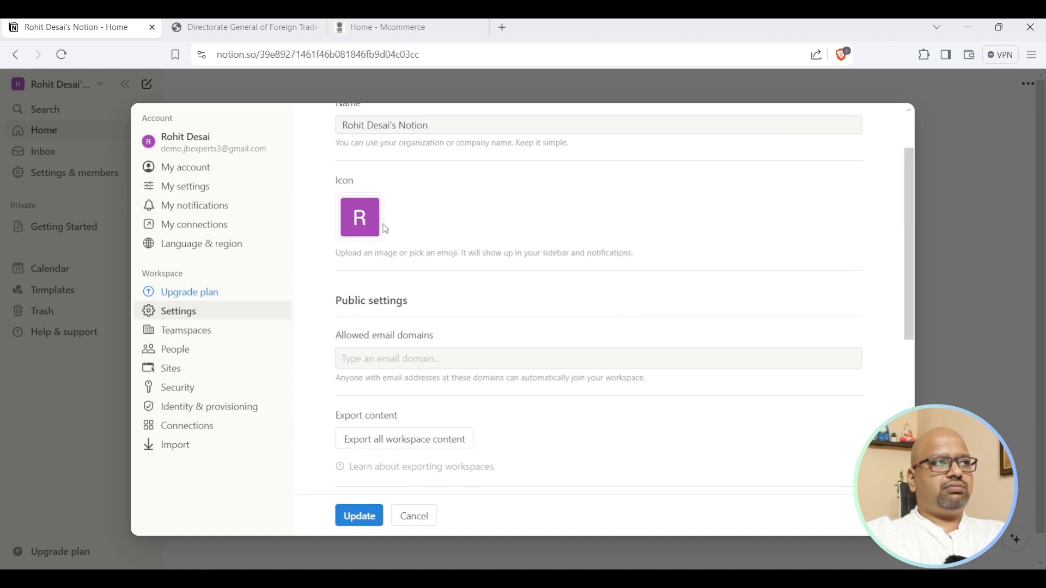
scroll(513, 259, down, 5)
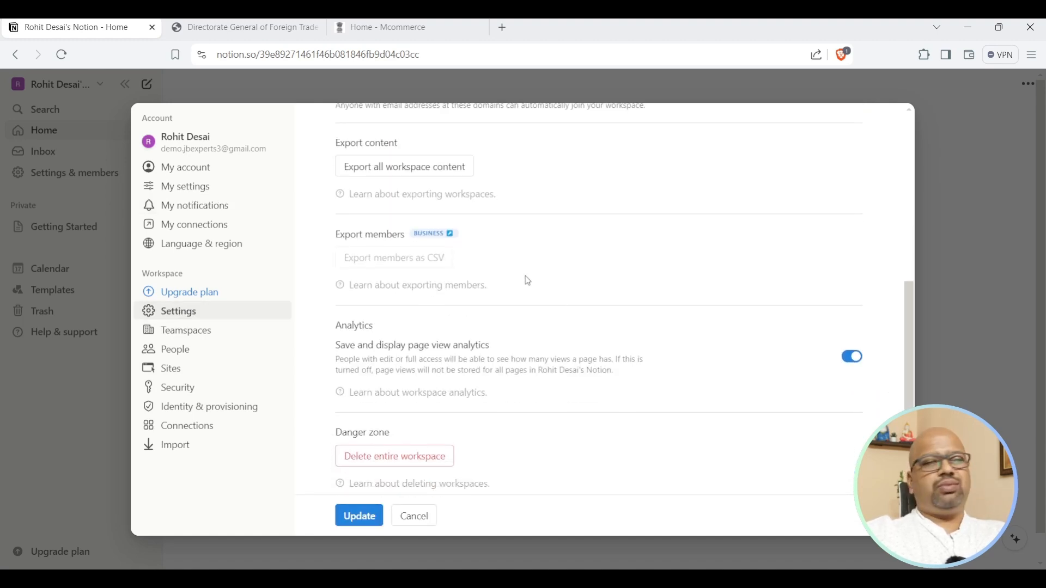
scroll(654, 327, down, 1)
click(414, 514)
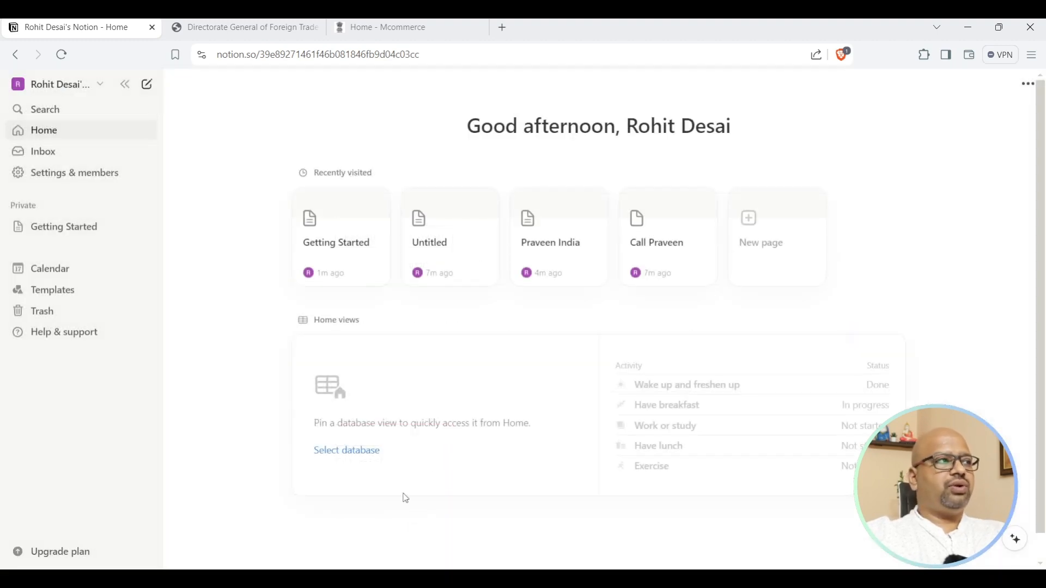
From People, start adding members and view the Workspace owner and Member role options.
click(89, 174)
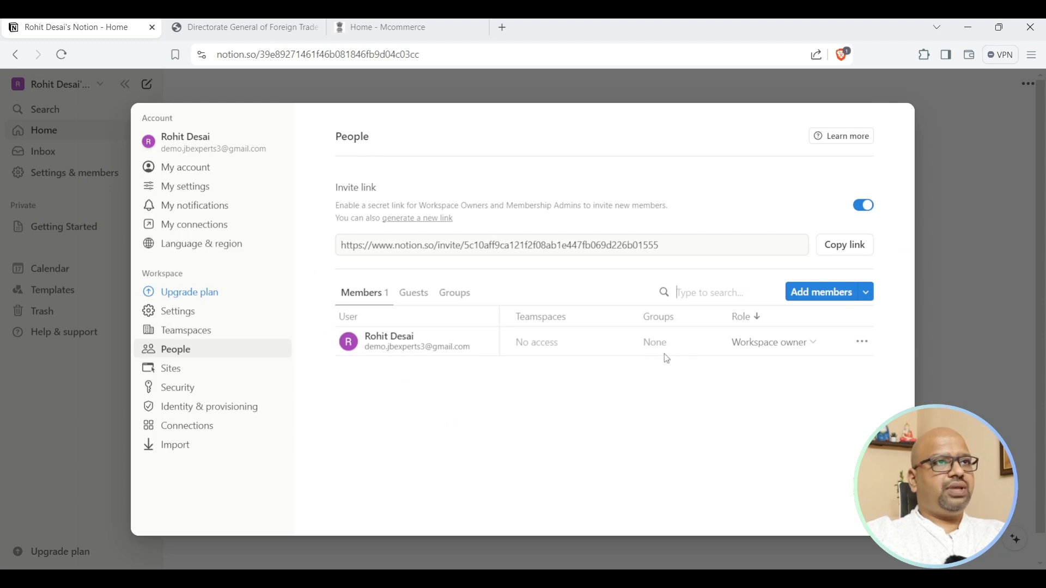
click(840, 299)
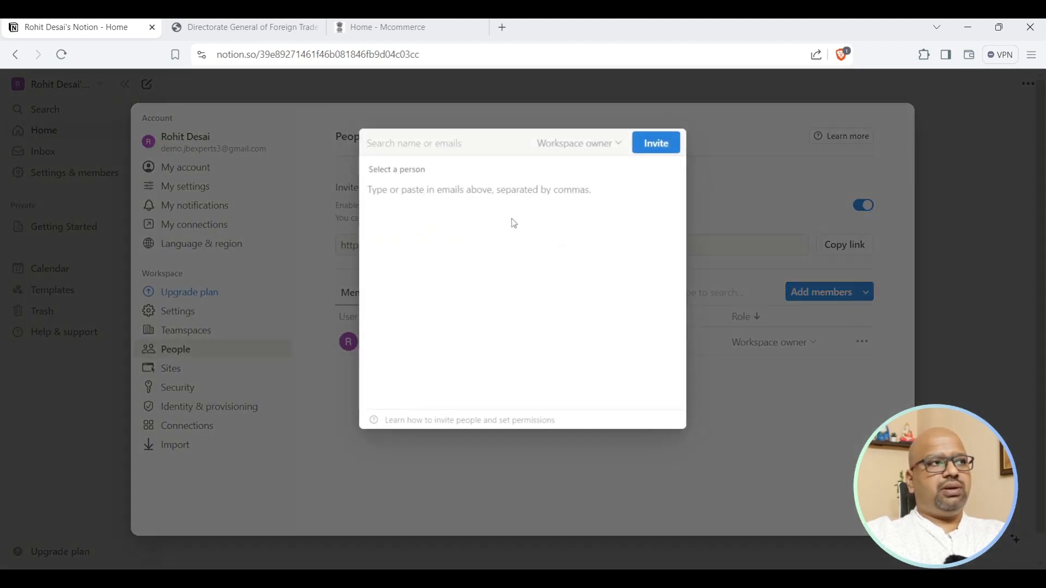
click(570, 144)
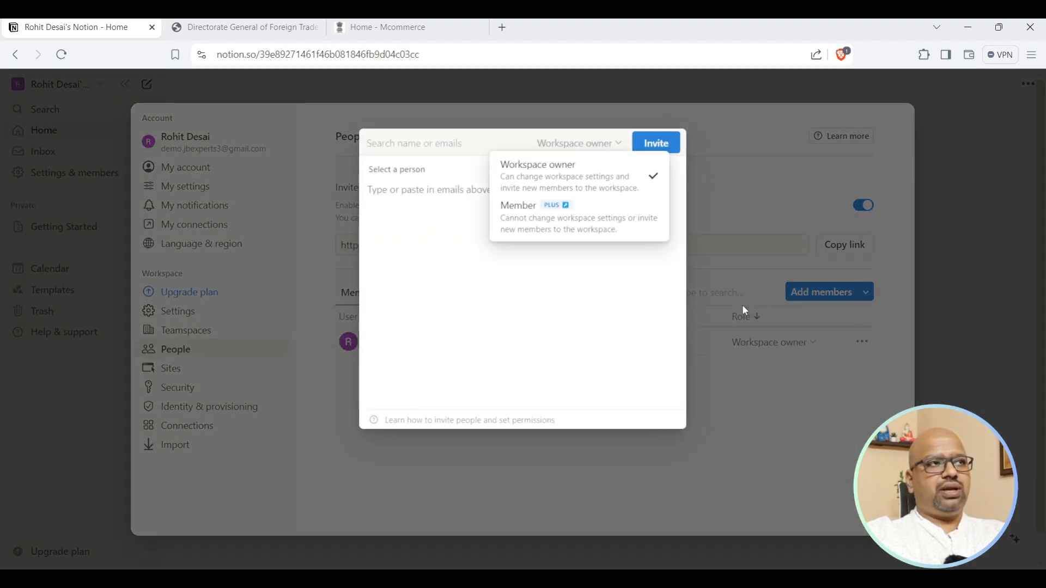
Close the role menu, invite popup and Settings, then show the Help & support menu.
mouse_move(507, 218)
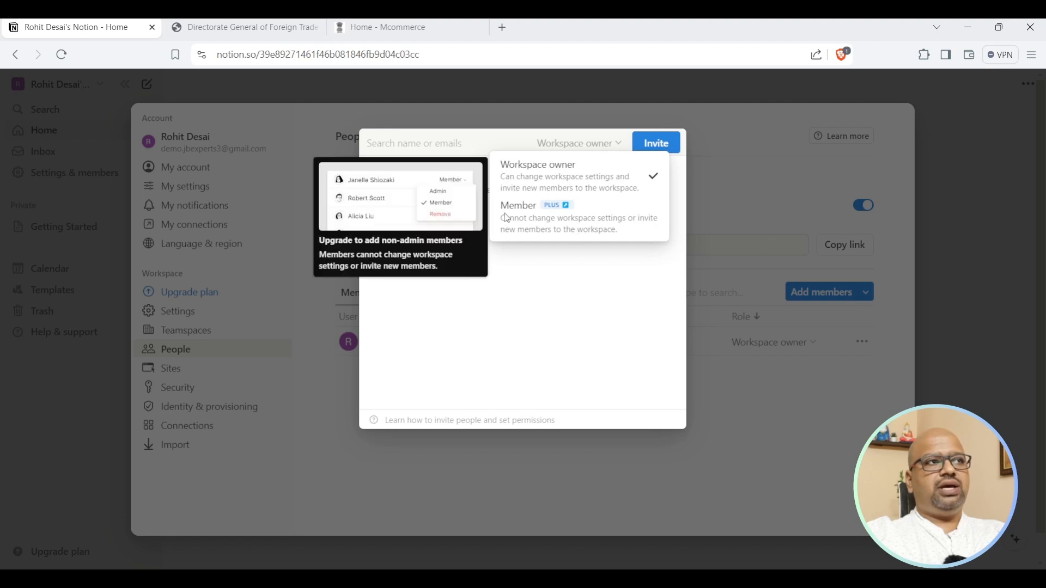
click(708, 215)
click(778, 210)
click(948, 189)
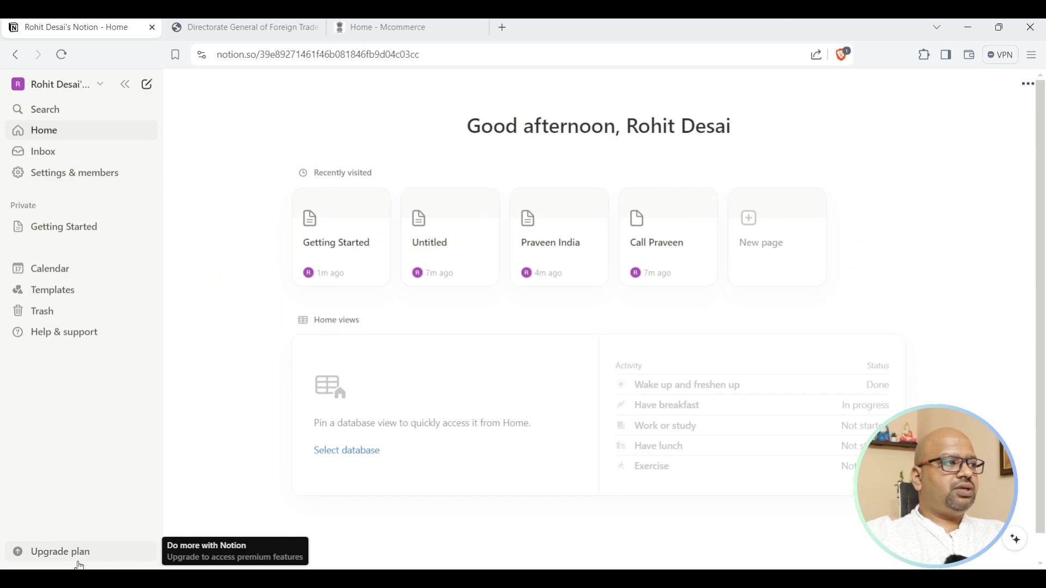
click(64, 332)
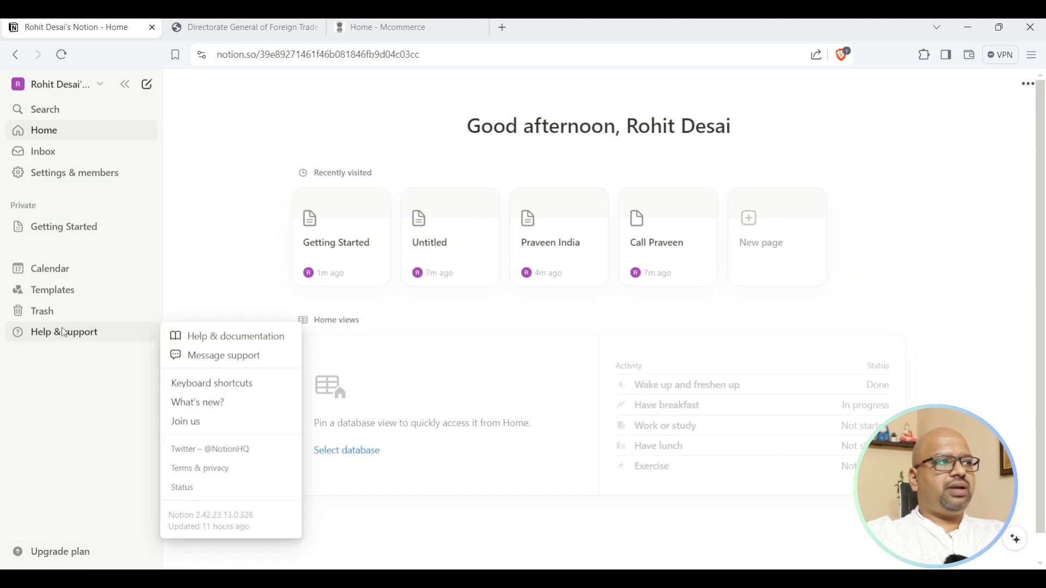
Open the Keyboard shortcuts help article, skim it, and return to the Notion tab.
click(205, 384)
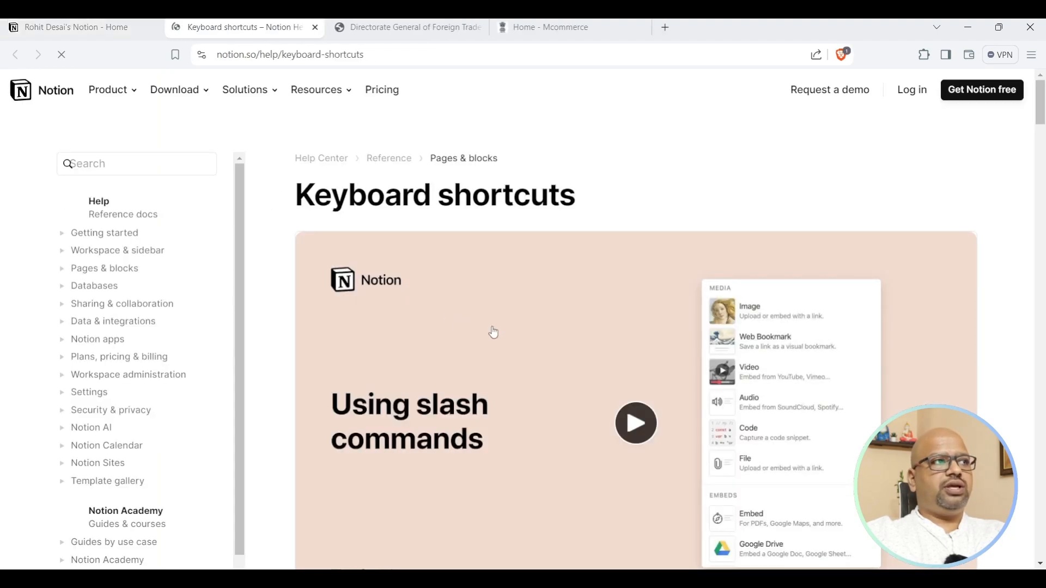
scroll(600, 316, down, 15)
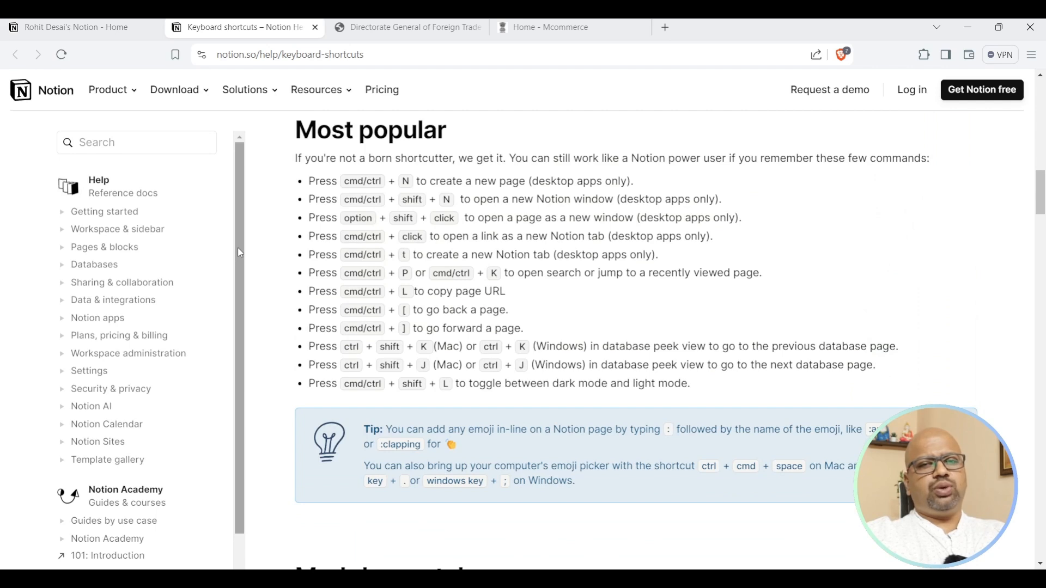
click(37, 32)
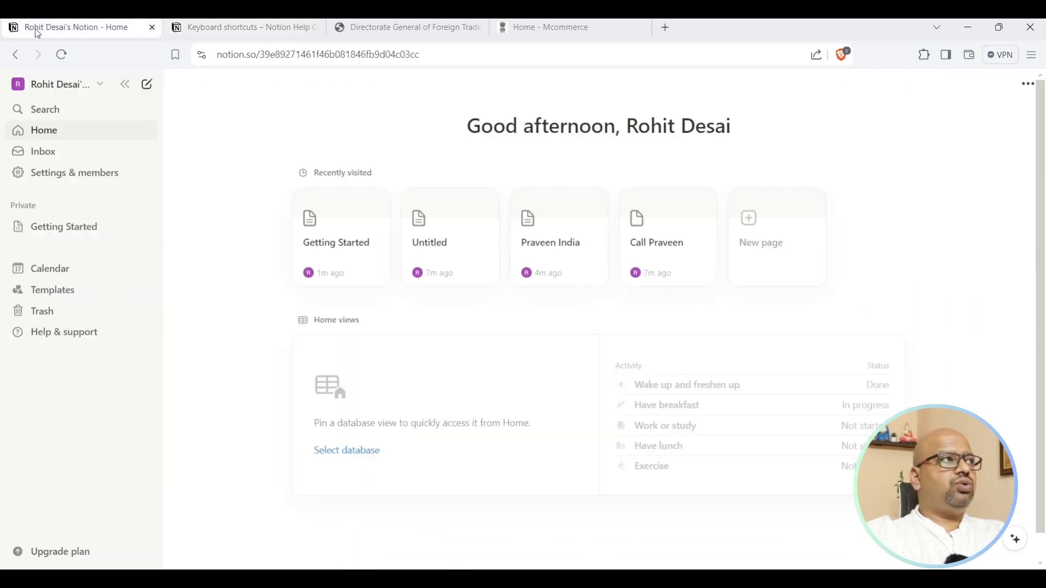
Reopen the Keyboard shortcuts article, read through it, then open Getting Started in Notion.
click(46, 335)
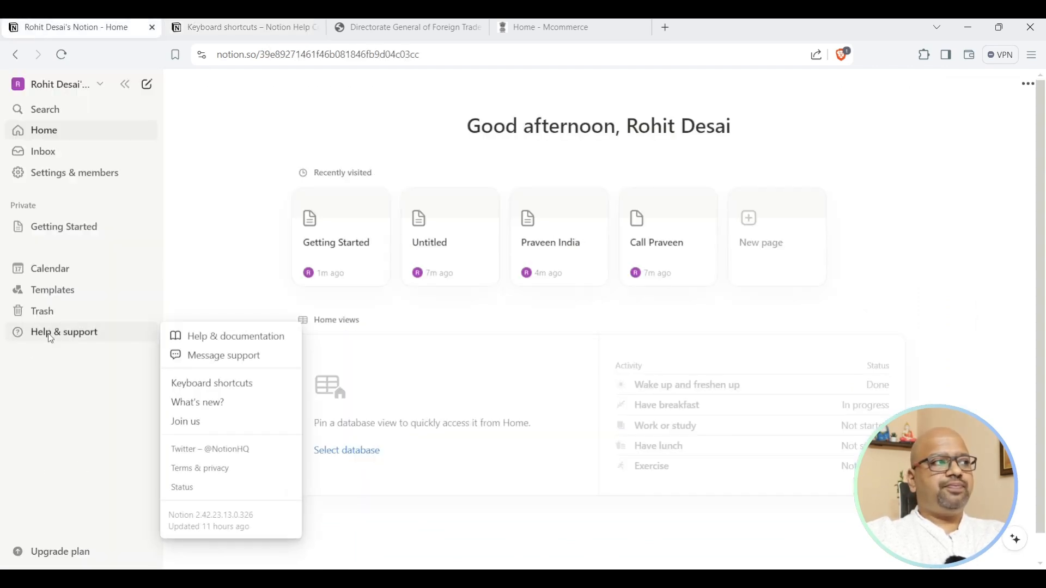
click(210, 387)
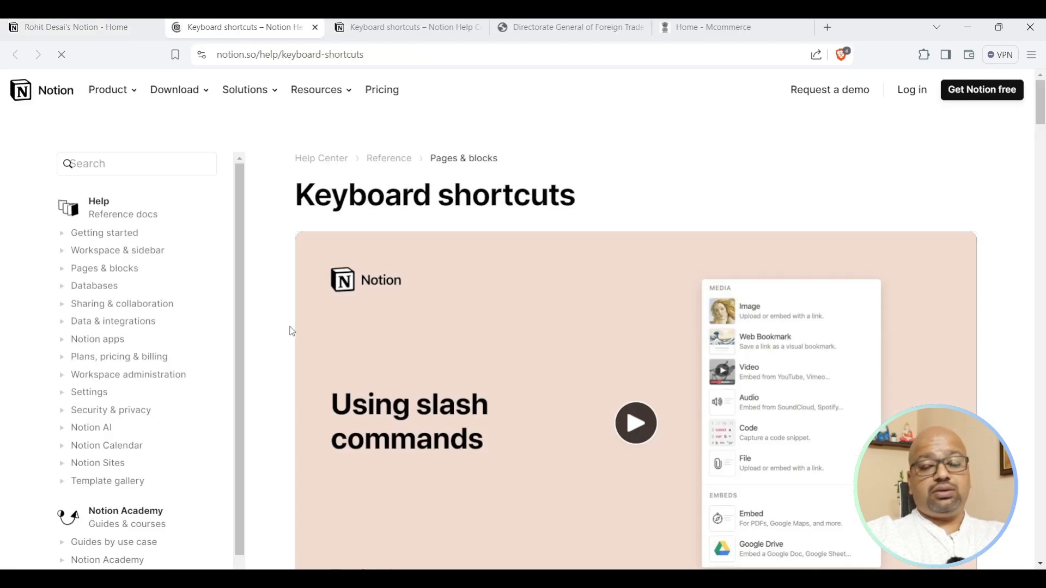
scroll(568, 333, down, 9)
scroll(568, 332, down, 10)
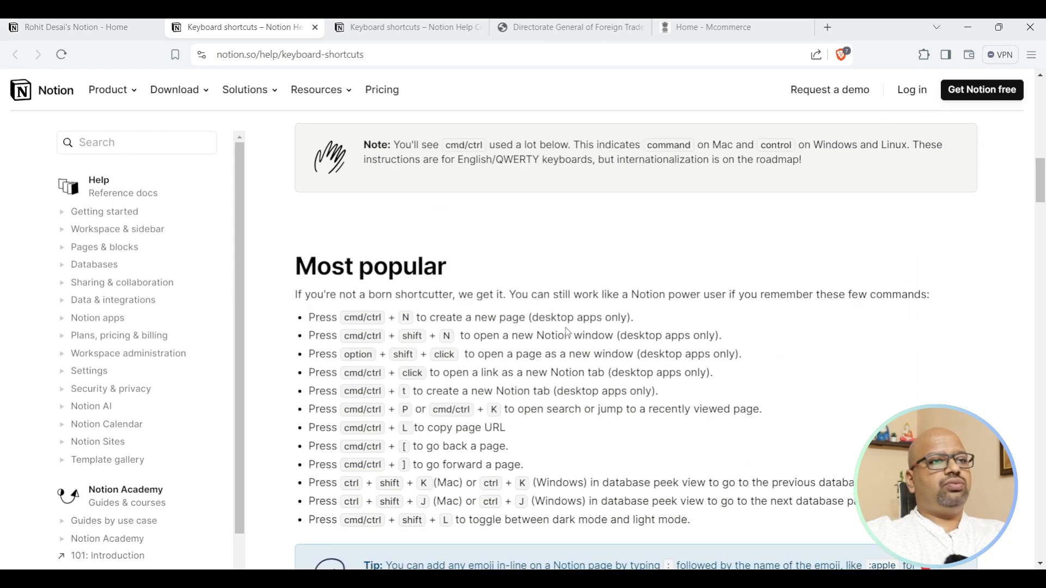
scroll(567, 331, up, 2)
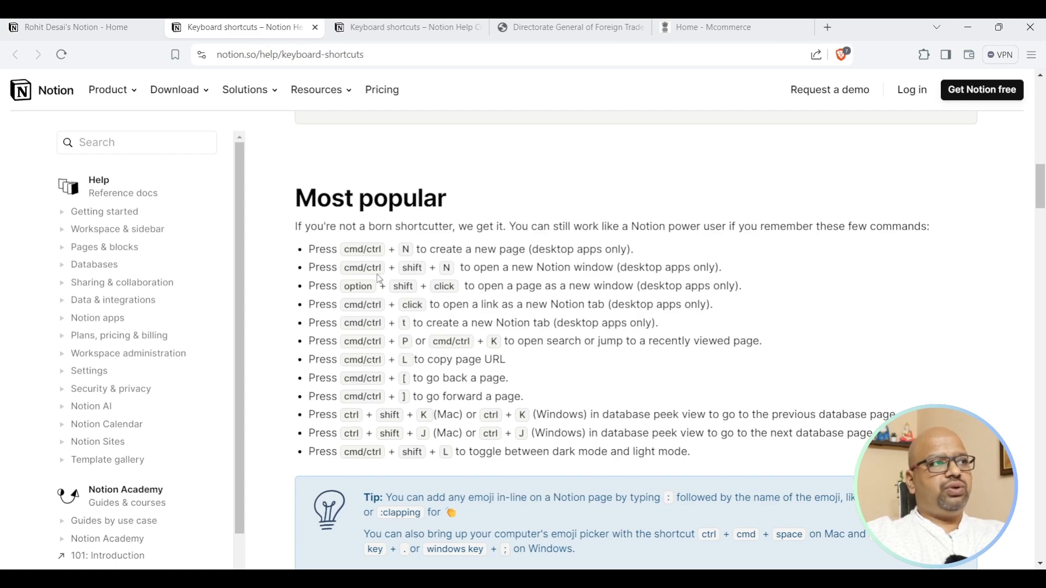
scroll(475, 422, down, 15)
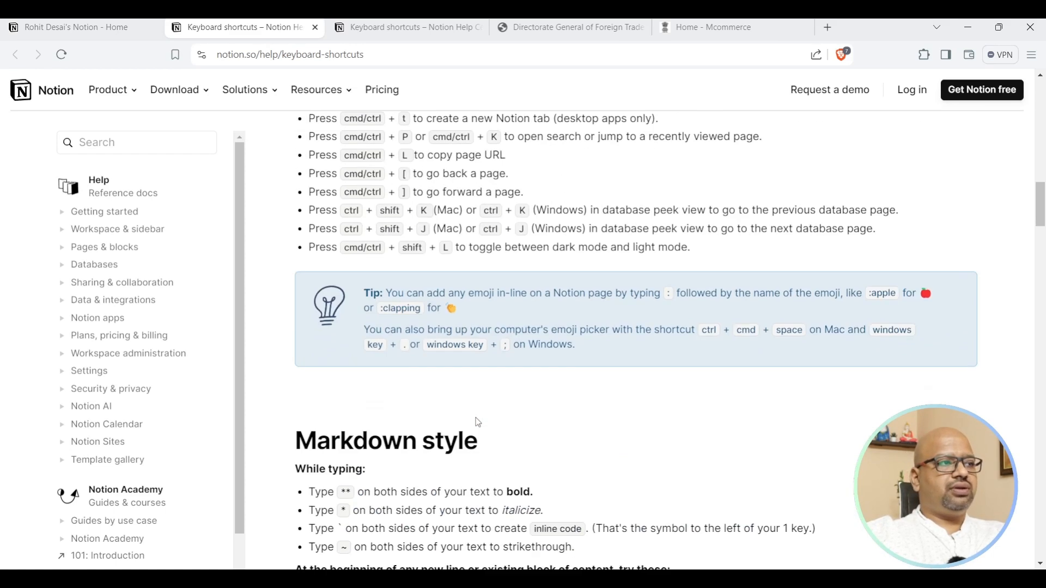
scroll(478, 415, down, 20)
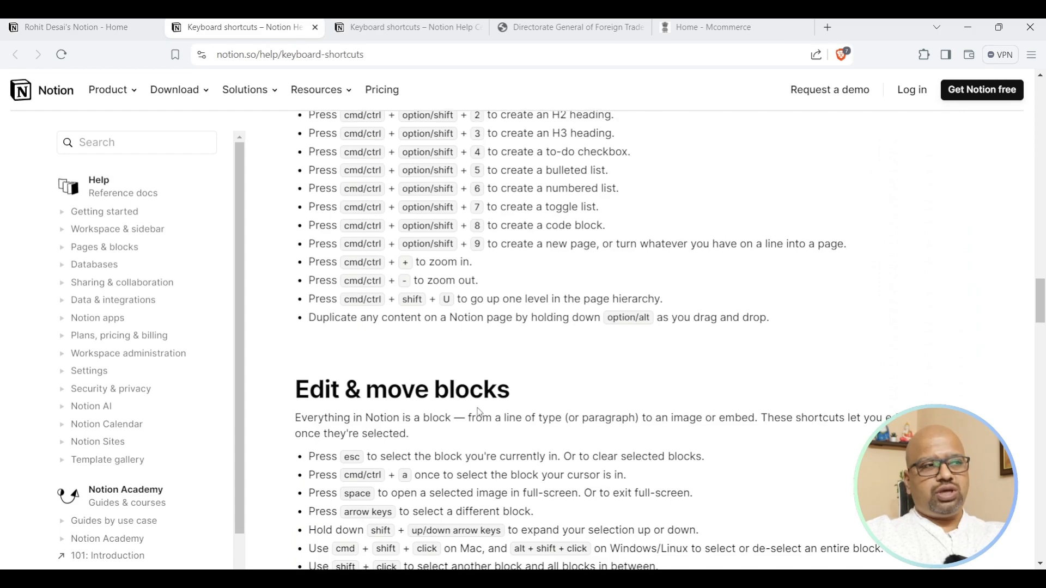
scroll(478, 408, down, 15)
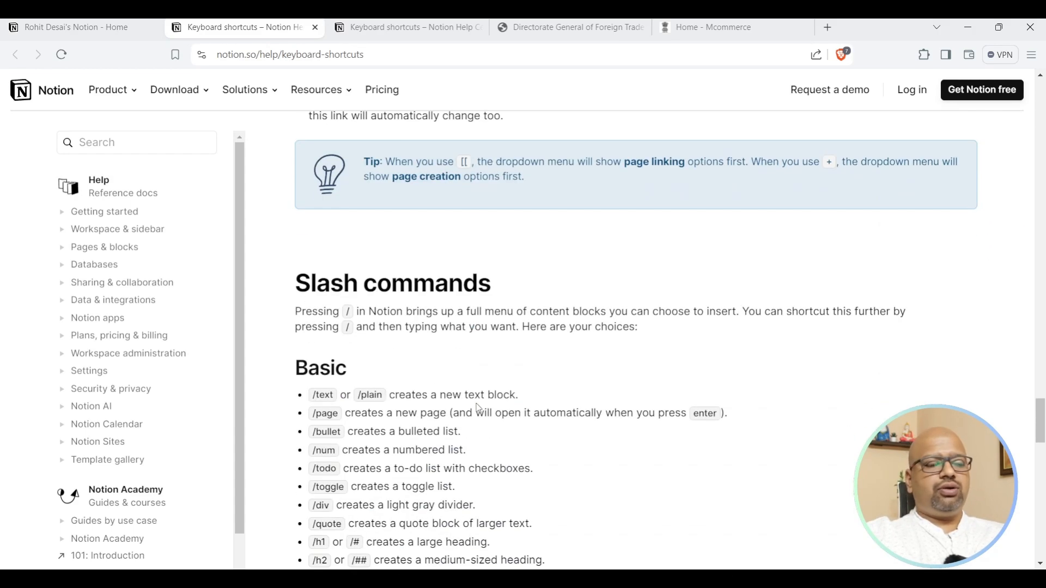
scroll(478, 408, down, 1)
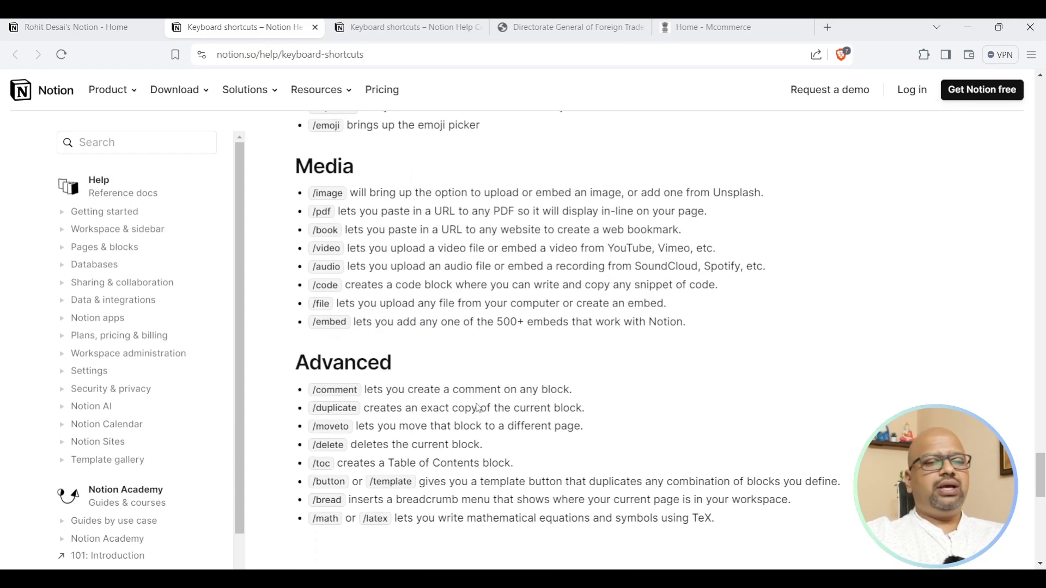
click(96, 22)
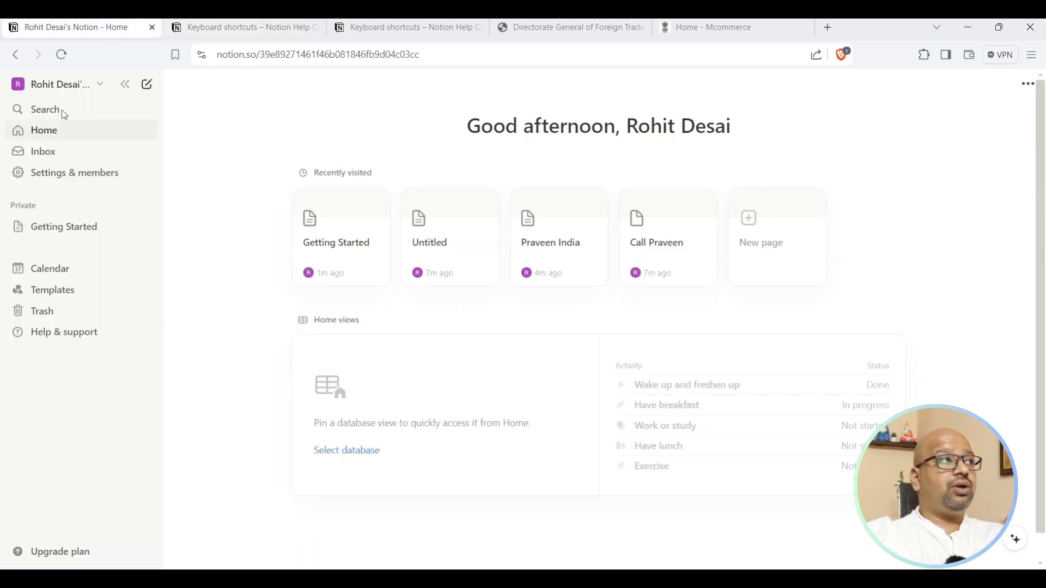
click(75, 227)
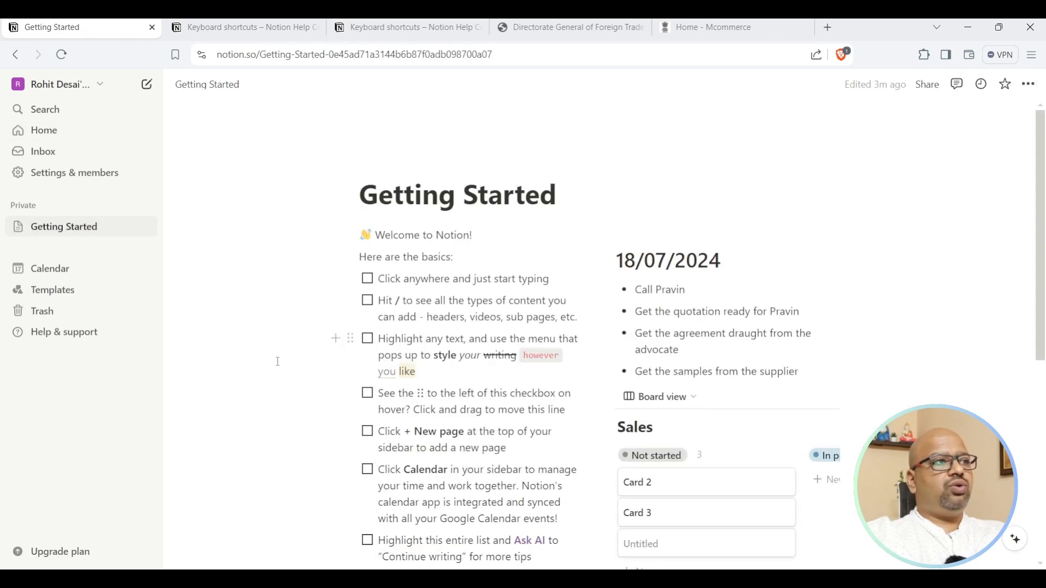
Revisit the shortcuts article, then return to Getting Started and open the Template Gallery.
click(229, 27)
scroll(154, 414, down, 5)
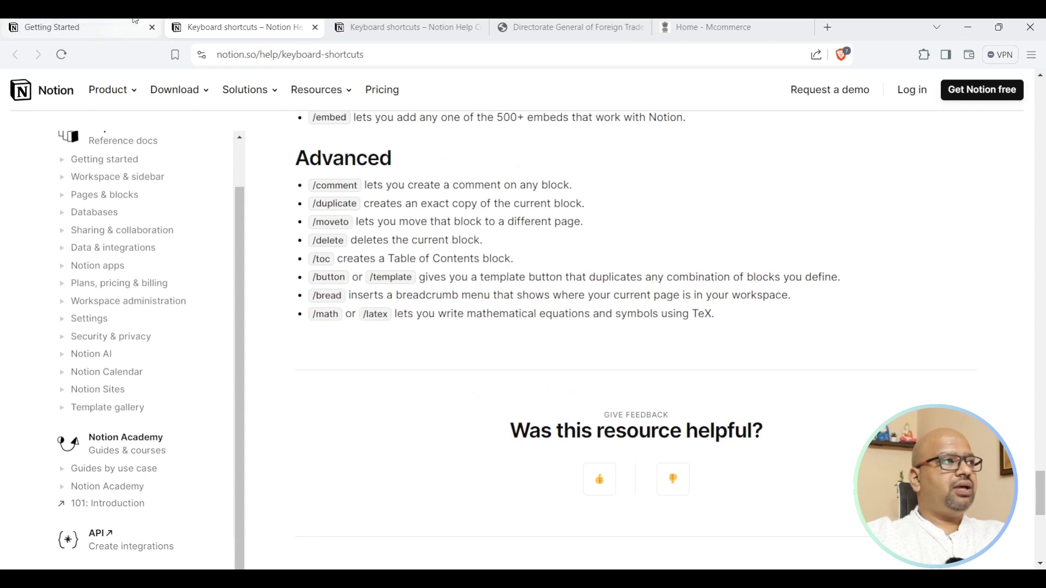
click(108, 24)
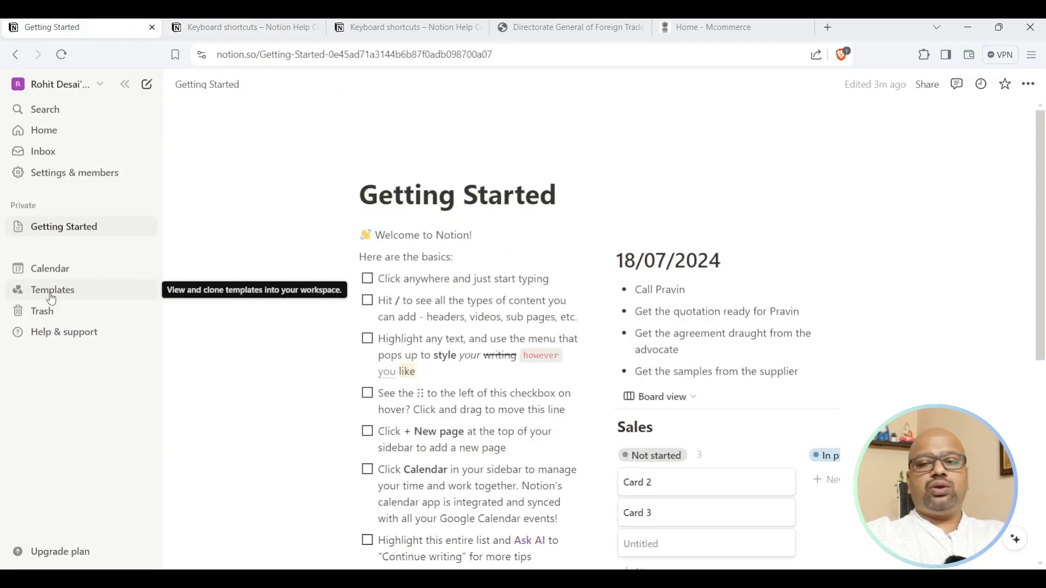
click(52, 299)
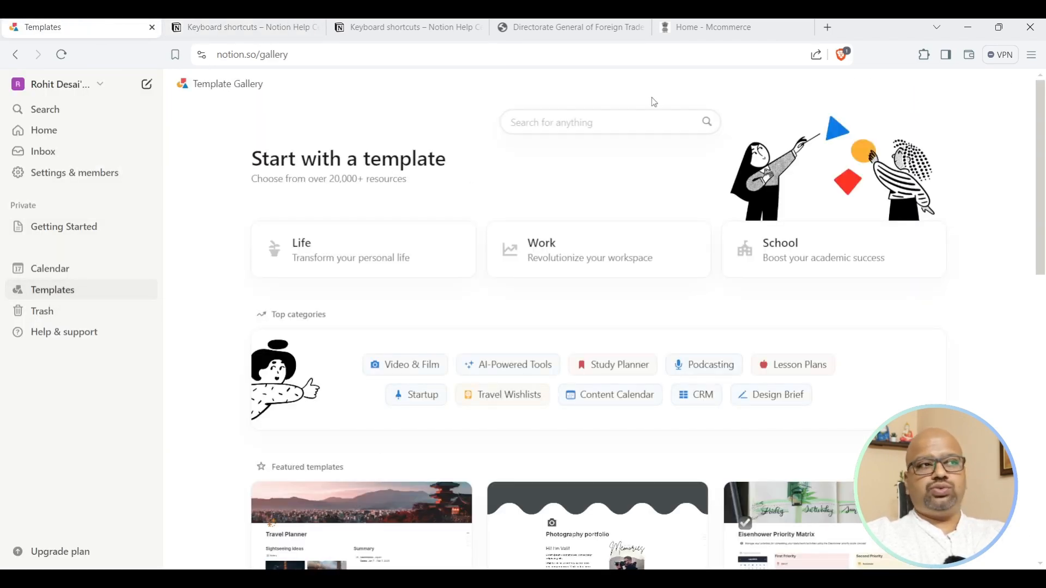
Search the gallery for 'crm' and add the Sales CRM template to Private.
click(606, 124)
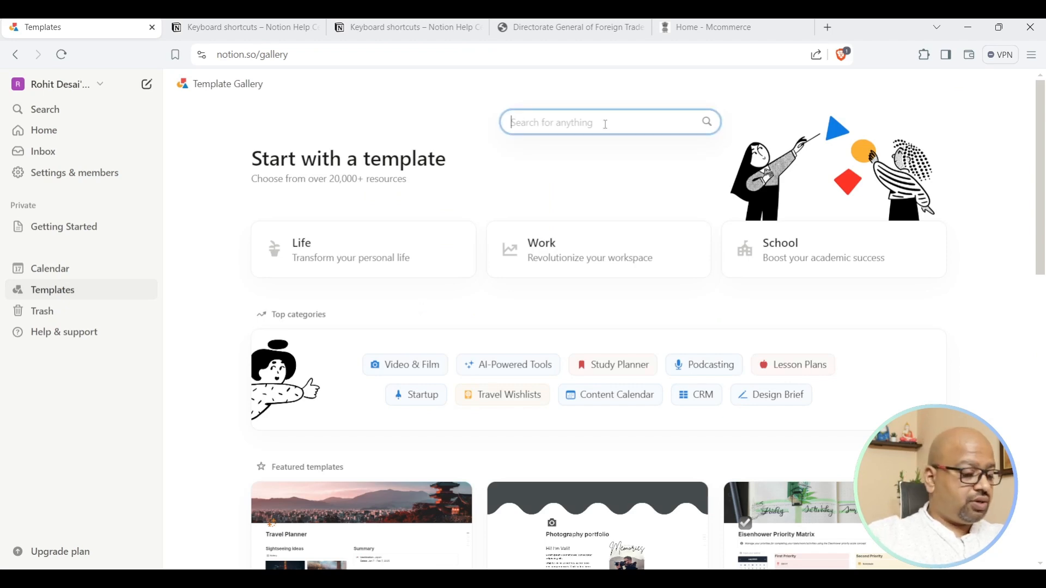
text(crm)
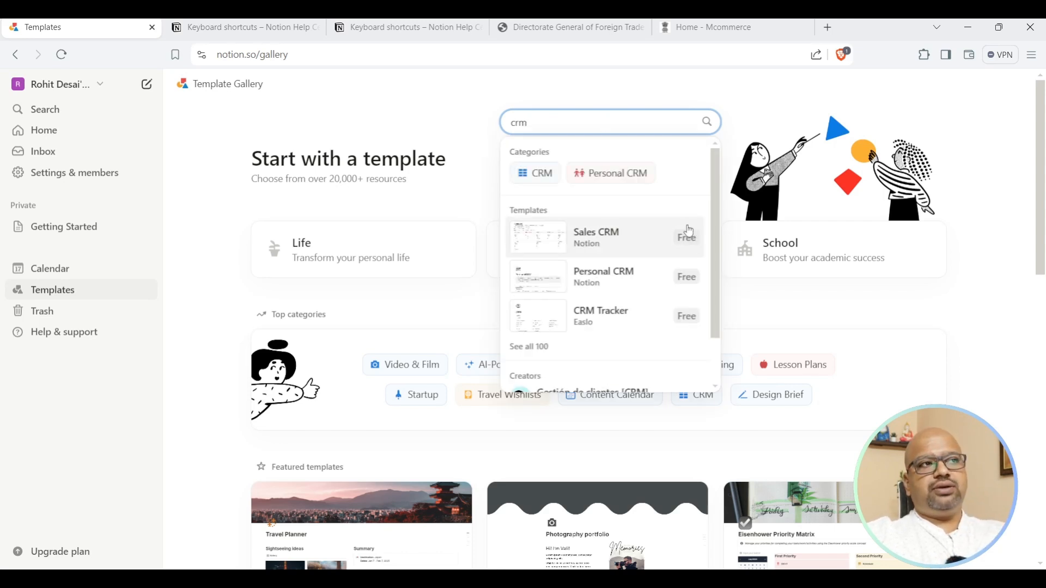
click(607, 238)
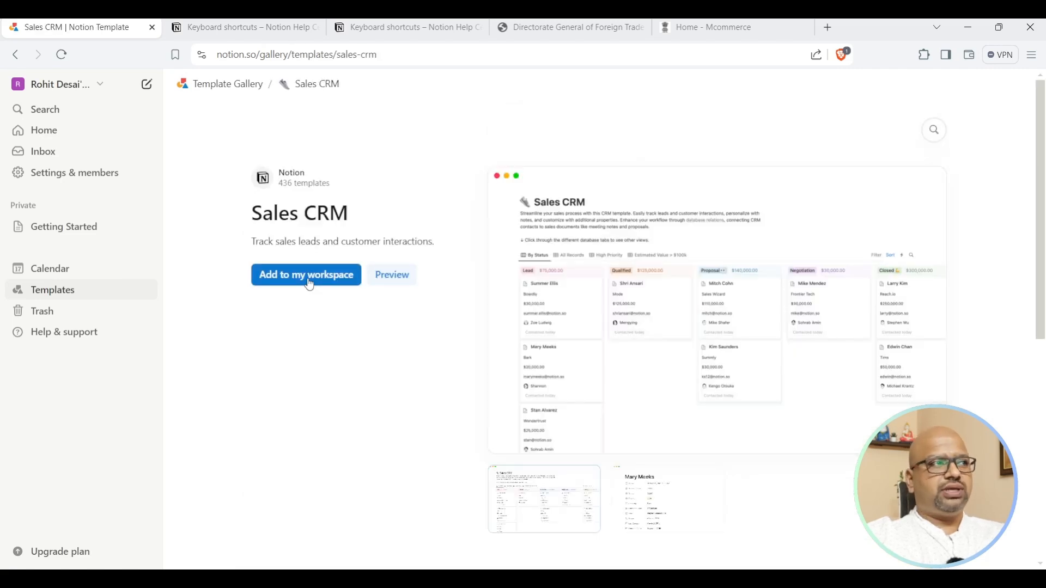
click(309, 284)
click(280, 331)
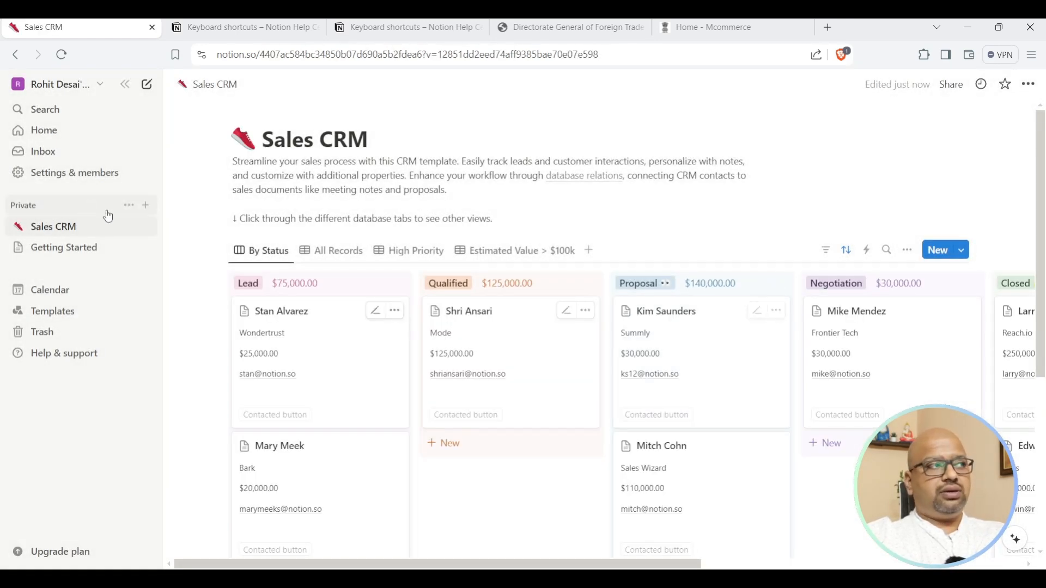
Navigate from Getting Started to the newly added Sales CRM board.
click(78, 254)
scroll(720, 403, down, 3)
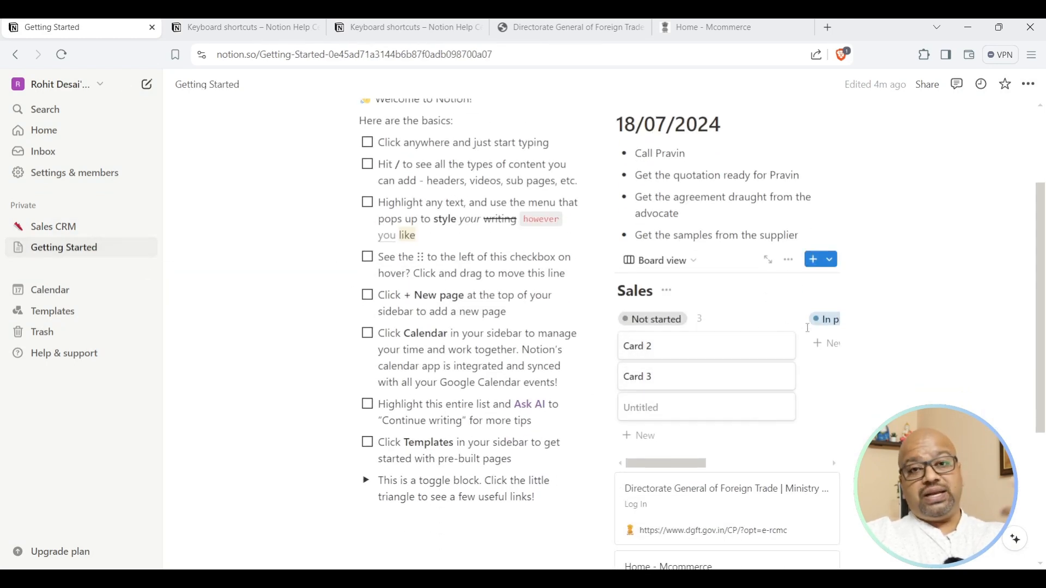
click(71, 229)
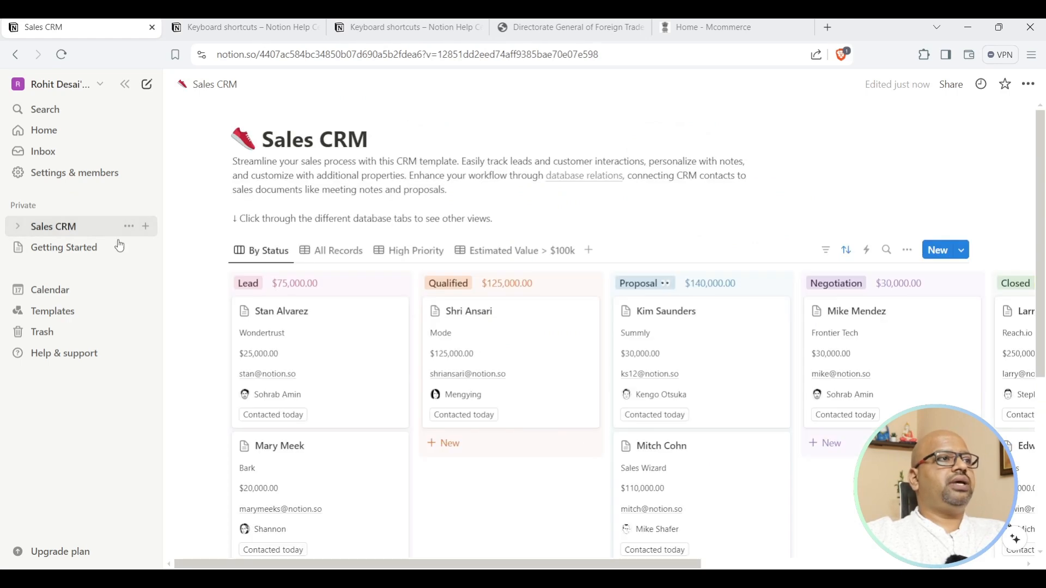
scroll(741, 274, down, 5)
scroll(741, 274, up, 5)
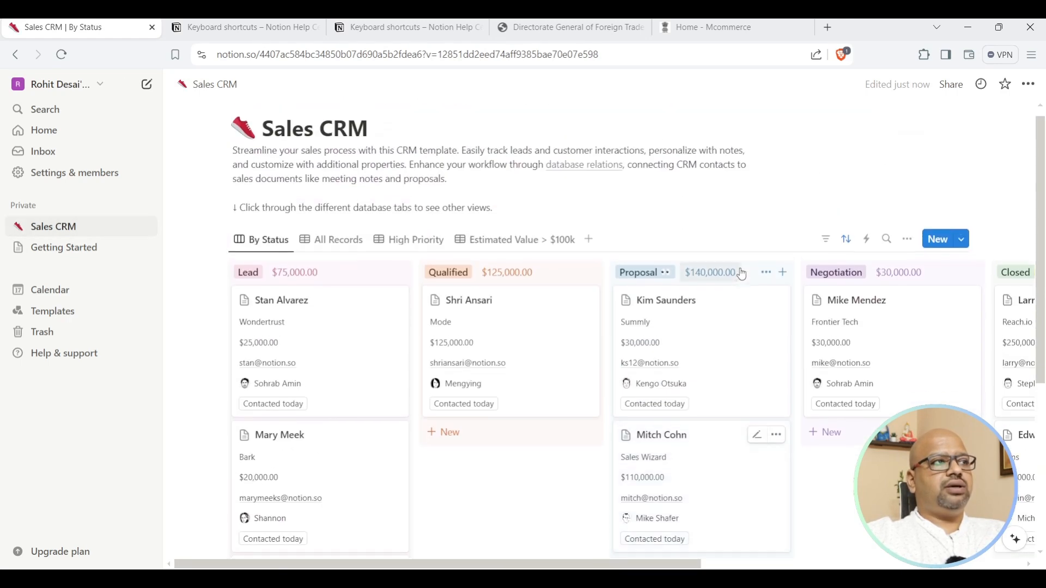
scroll(741, 274, up, 1)
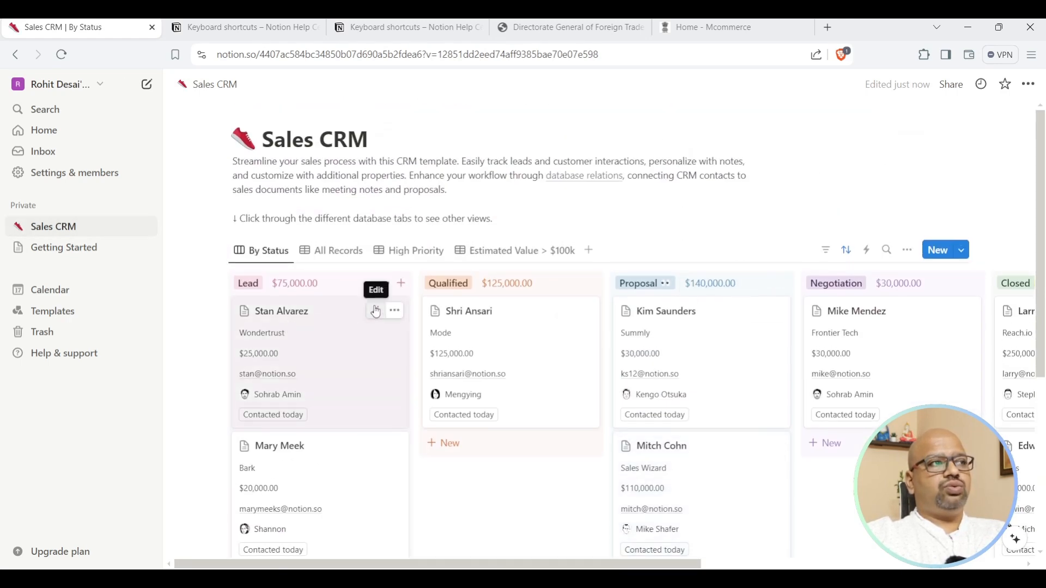
Open the Wondertrust lead card in side peek.
click(375, 311)
click(376, 310)
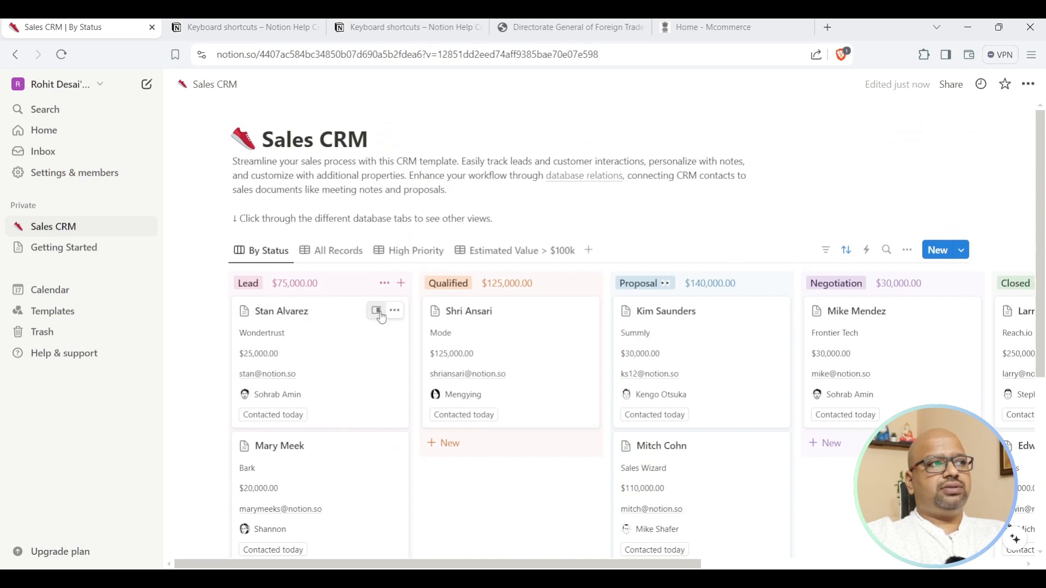
click(379, 313)
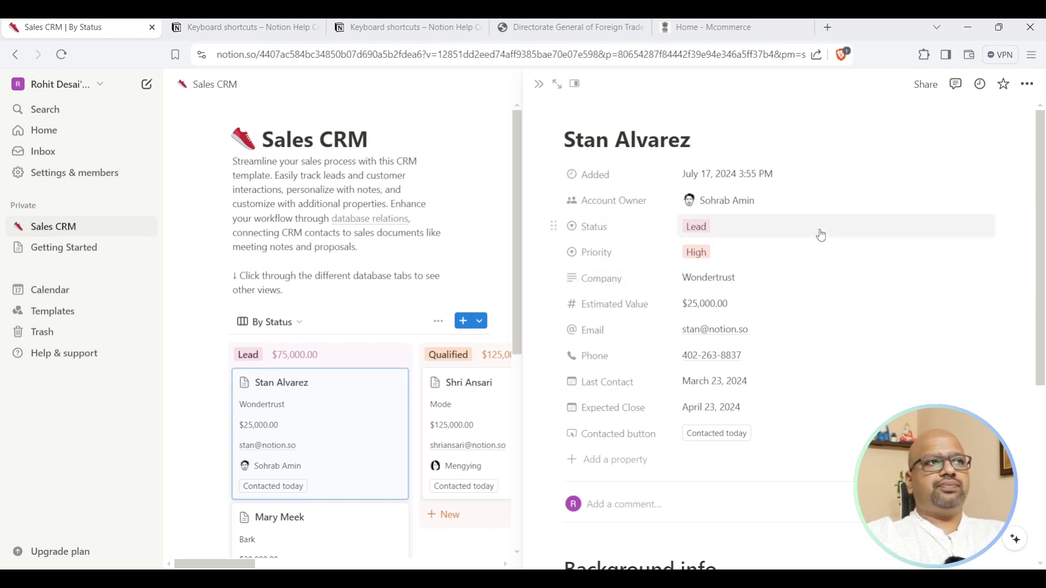
Review the Priority, Account owner and Status options for the lead without changing any.
click(714, 257)
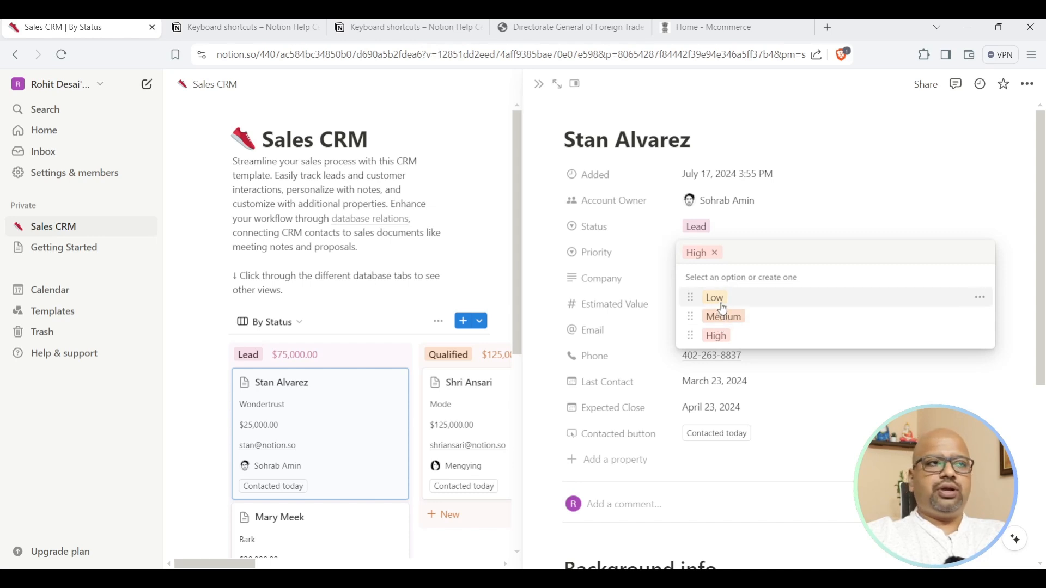
click(812, 183)
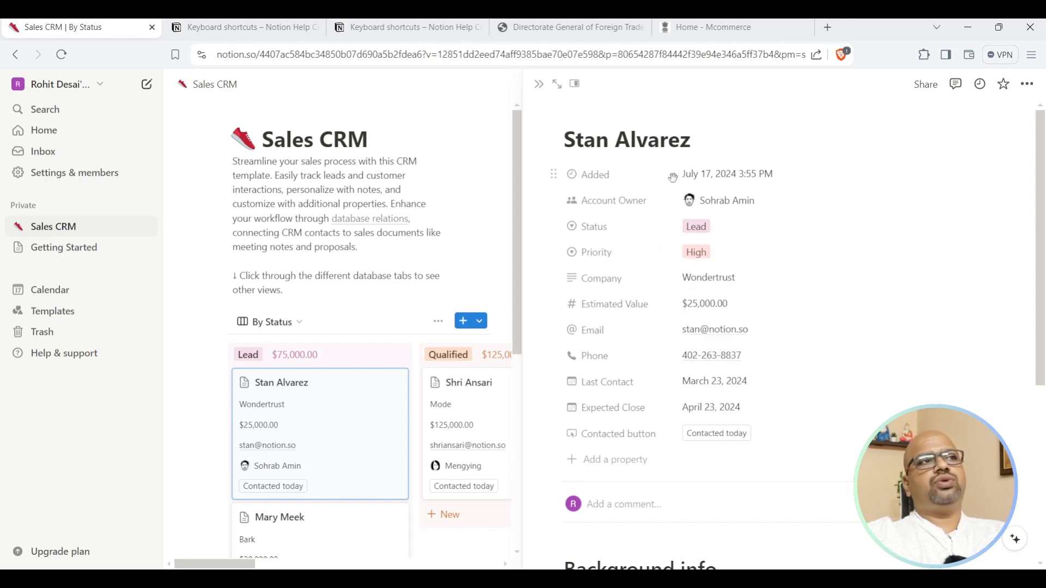
click(749, 210)
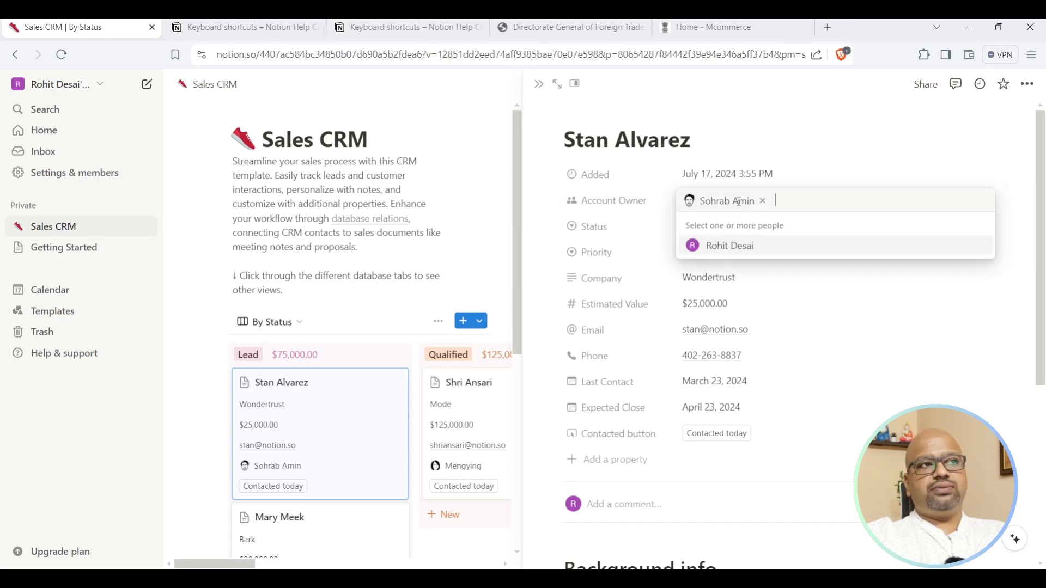
click(810, 177)
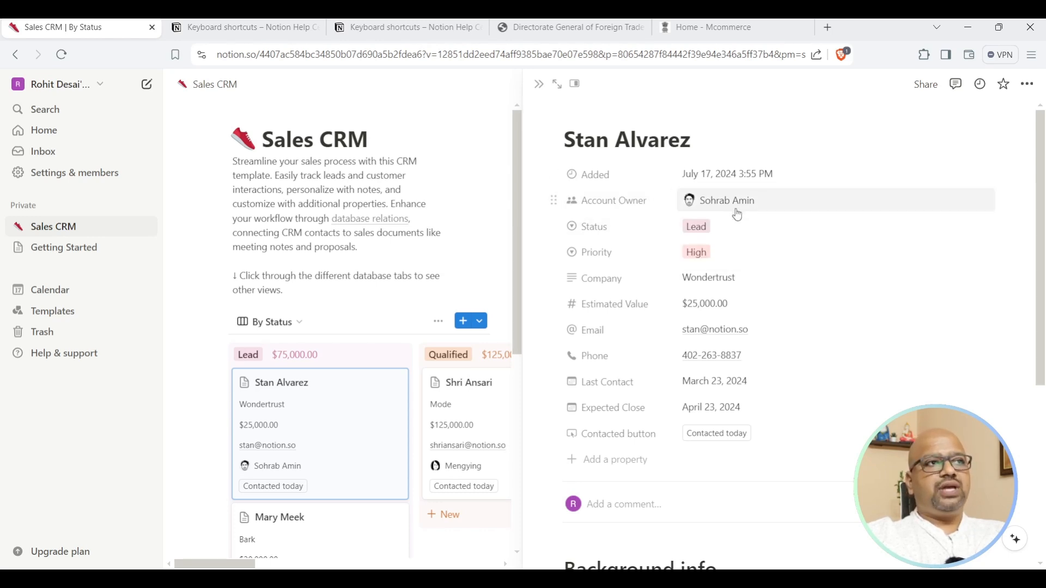
click(687, 228)
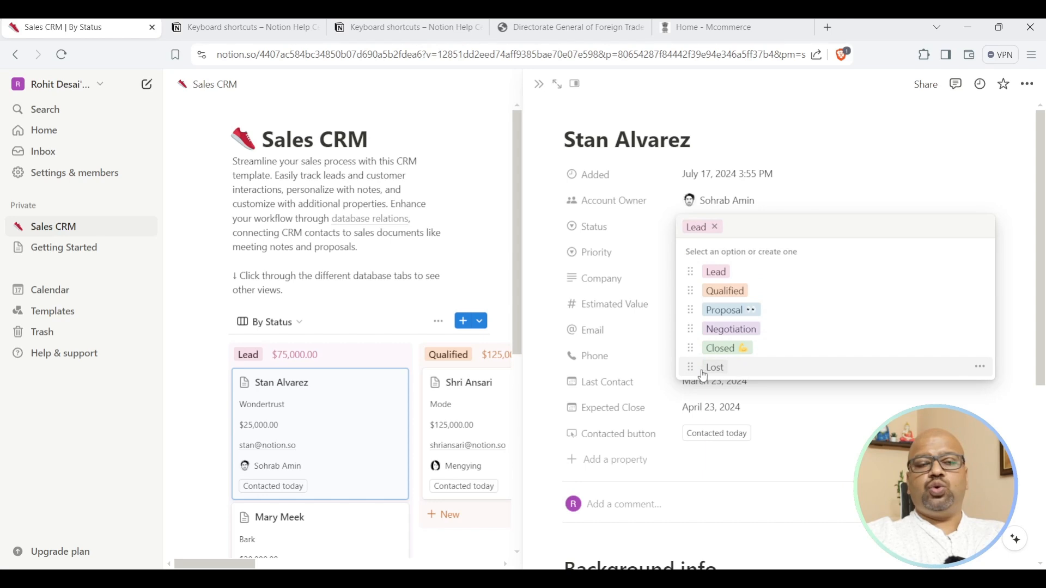
click(810, 163)
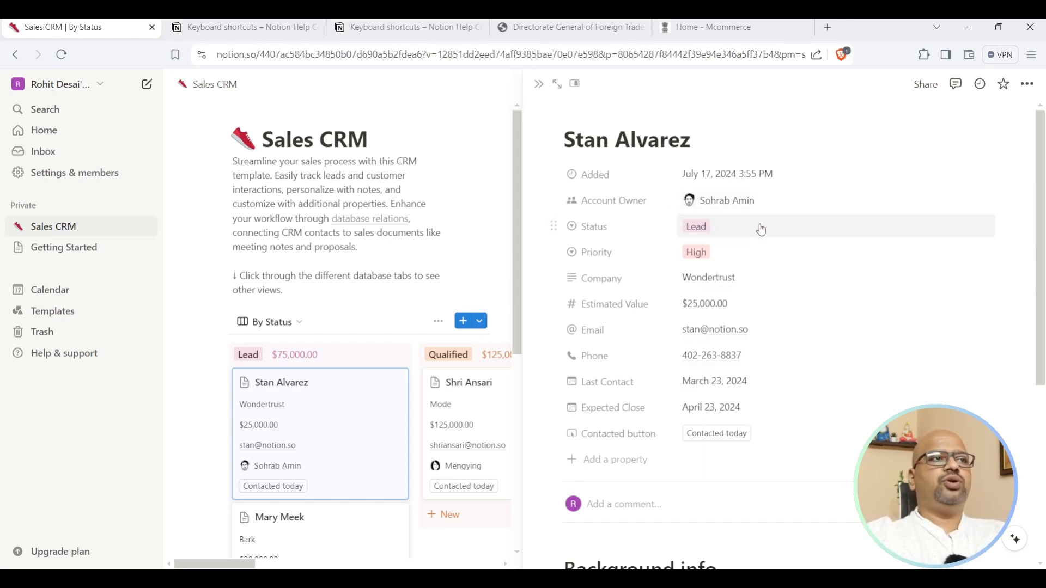
Cycle the lead's priority through Medium and back to High, finally settling on Low.
click(730, 259)
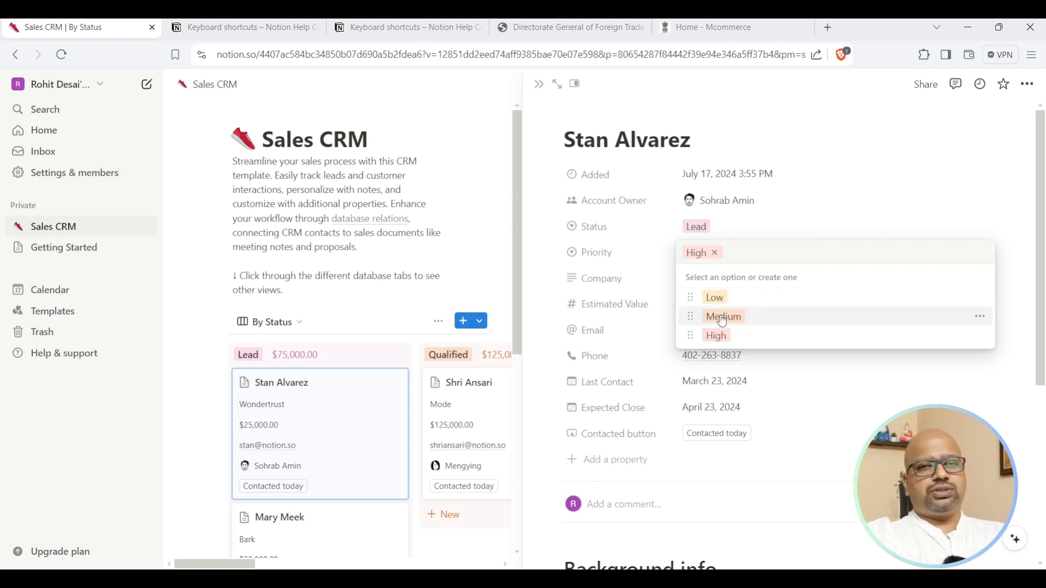
click(722, 322)
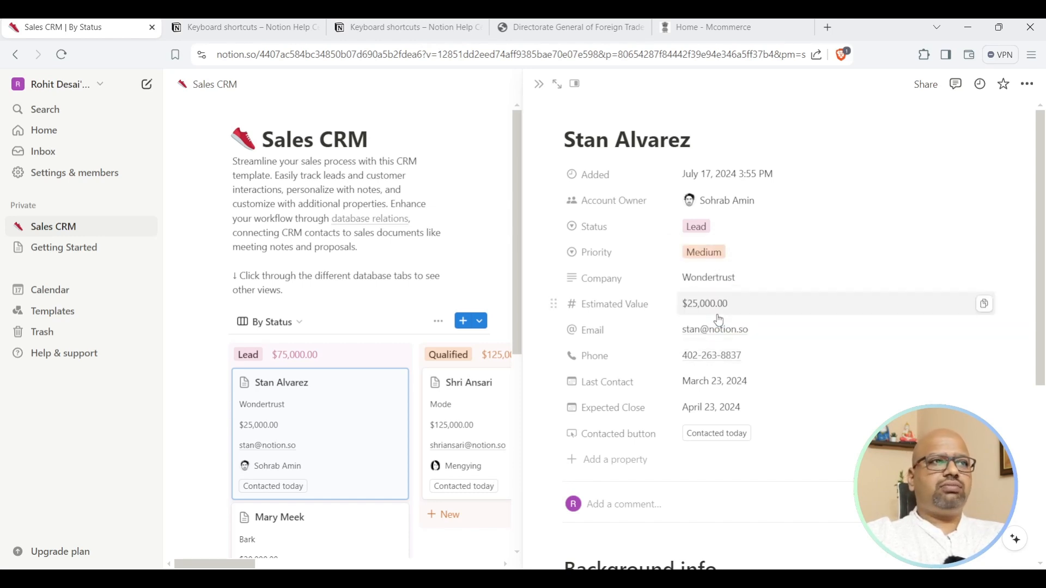
click(712, 251)
click(716, 334)
click(698, 244)
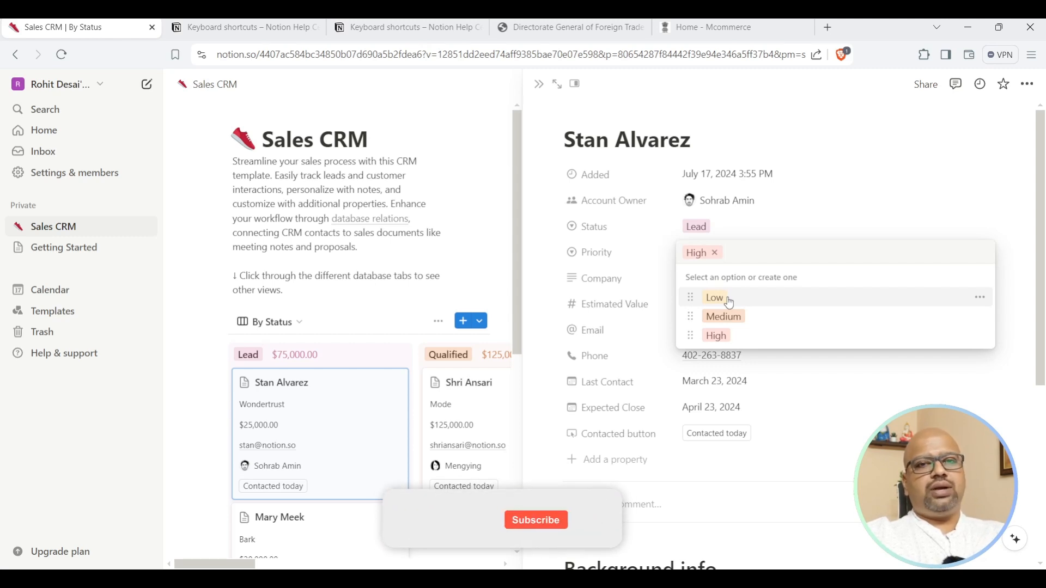
click(728, 301)
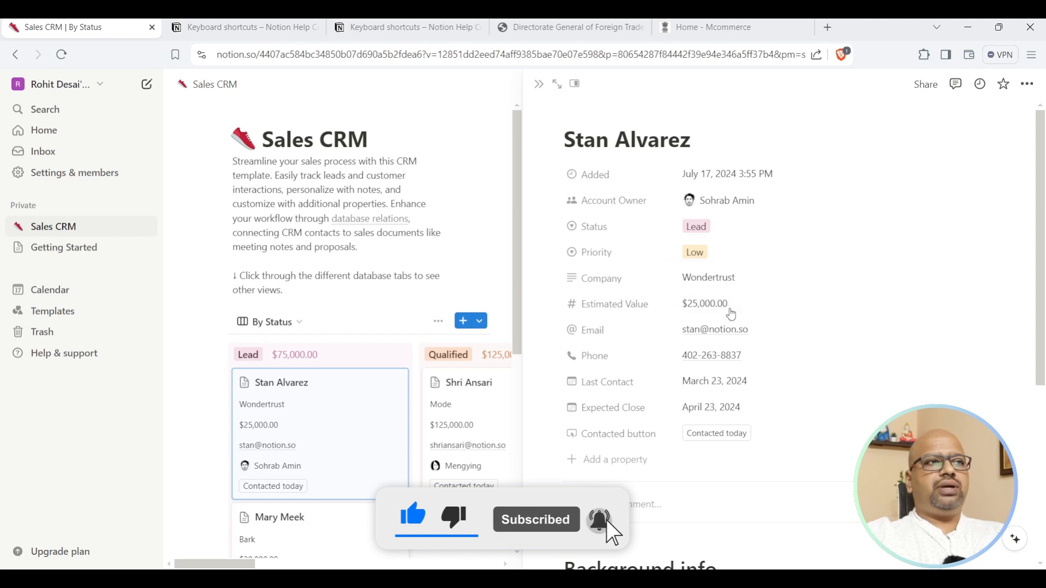
Inspect the Estimated Value amount and Last Contact date, leaving both unchanged.
click(698, 307)
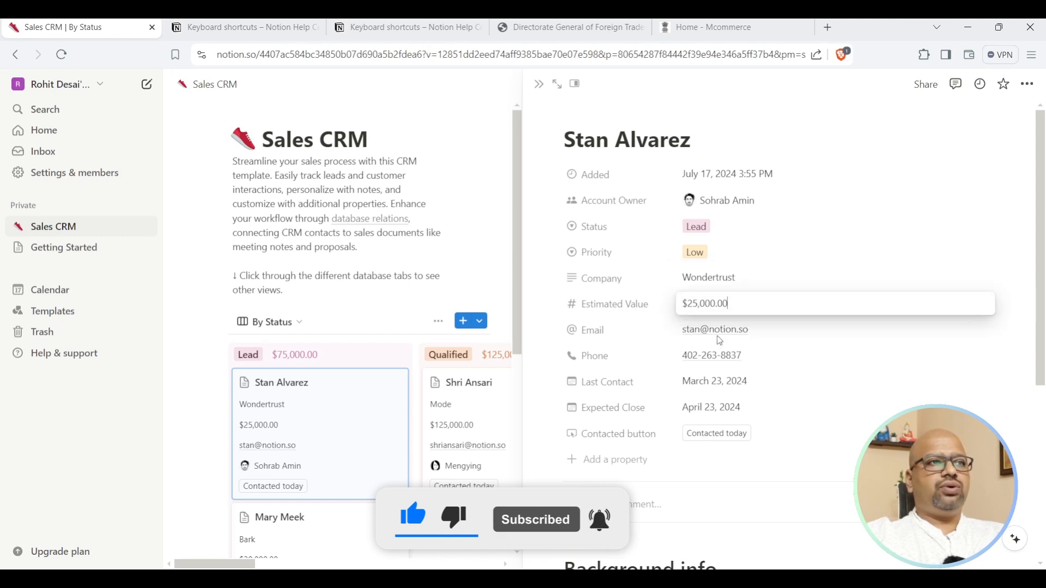
click(905, 381)
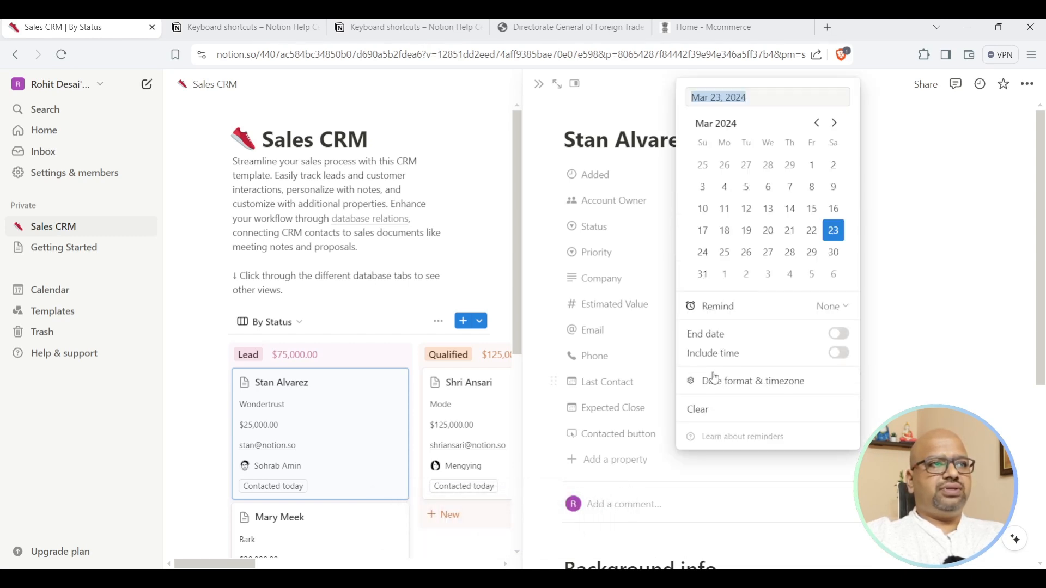
click(908, 343)
click(688, 305)
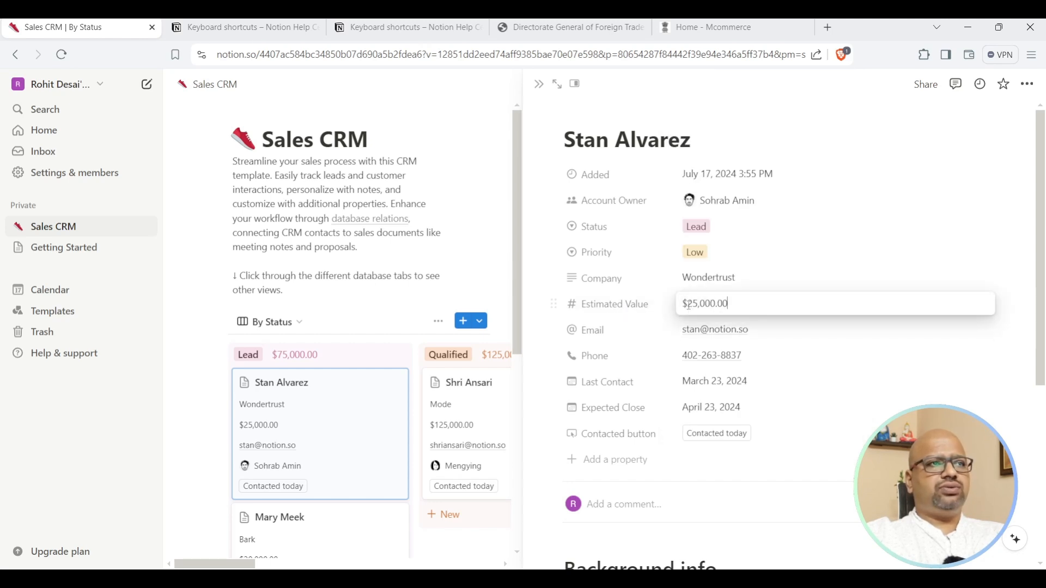
click(599, 308)
Change the Estimated Value property's number format from US Dollar to Rupee.
click(620, 305)
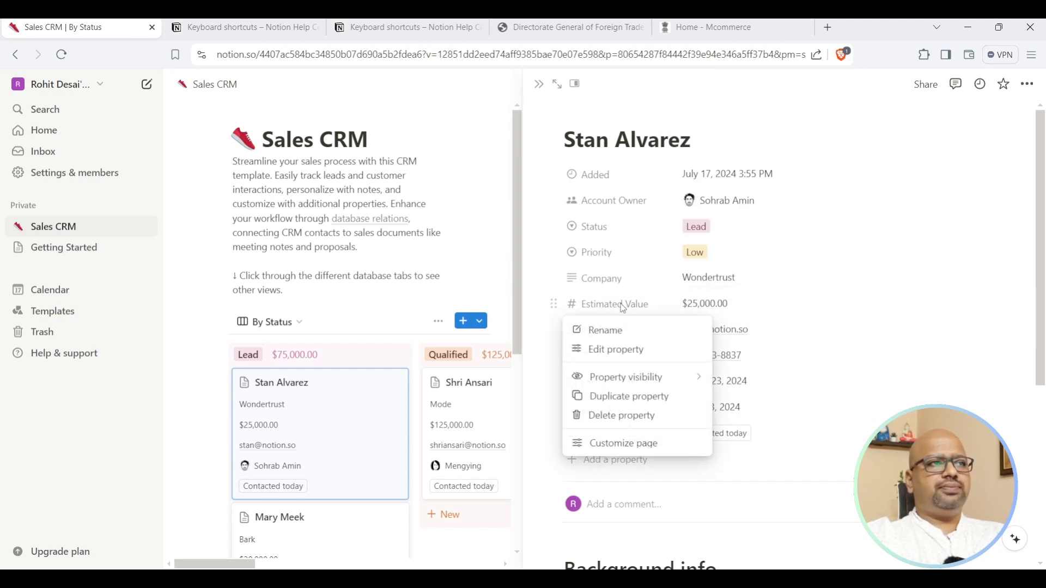
click(619, 352)
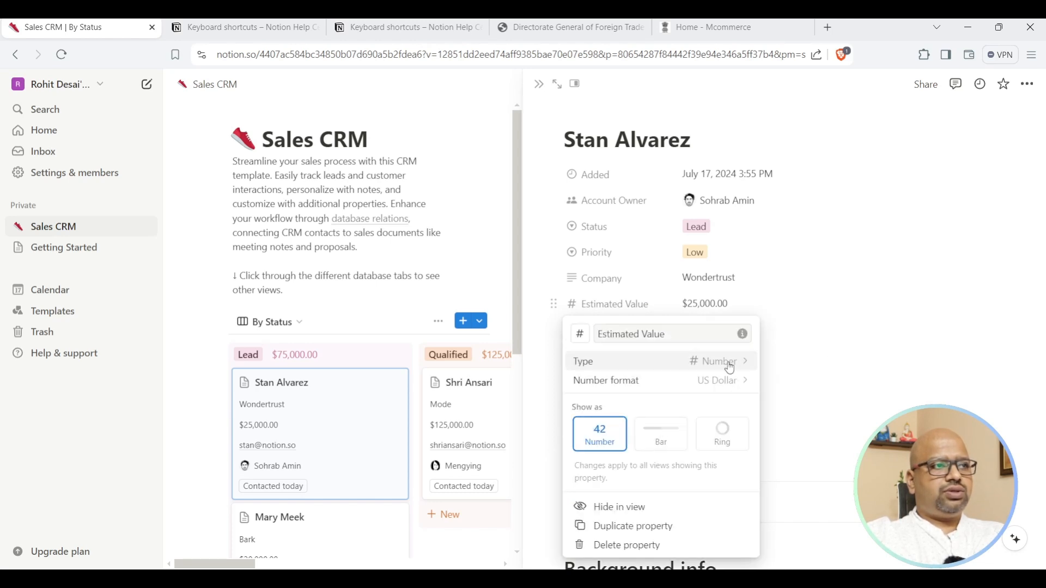
click(735, 381)
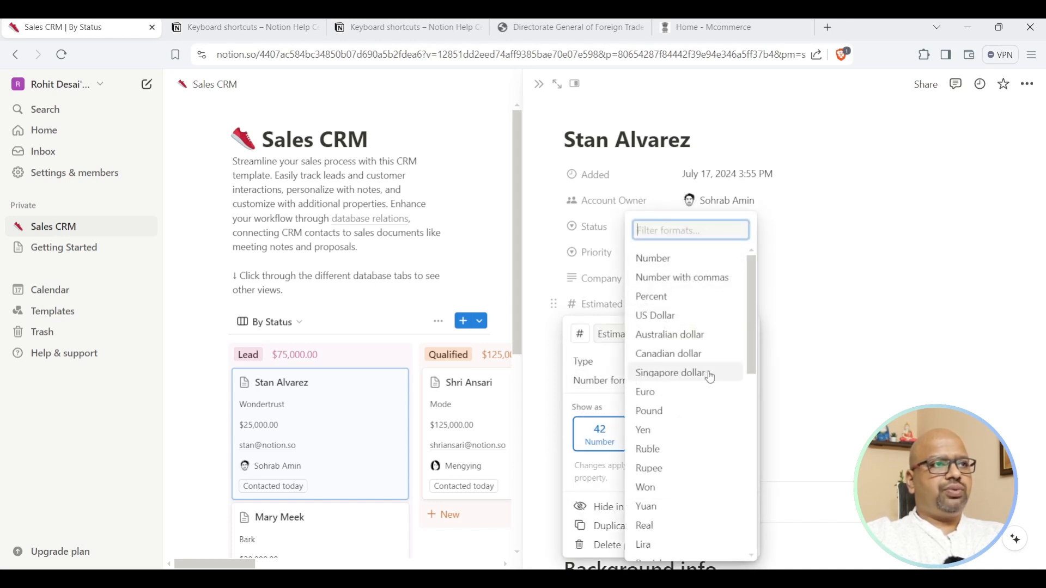
scroll(706, 374, down, 4)
scroll(707, 376, up, 2)
click(661, 402)
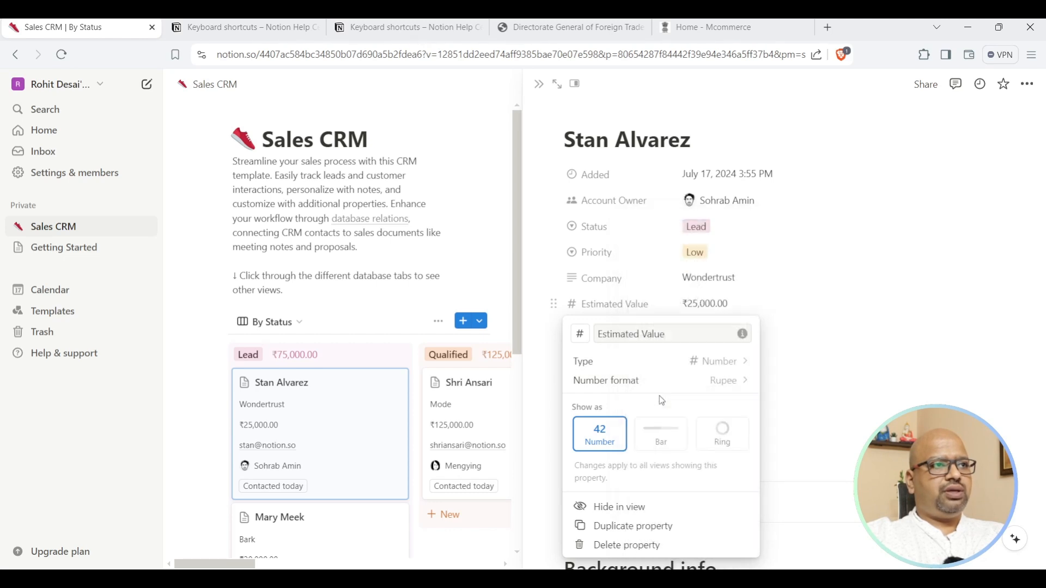
click(789, 335)
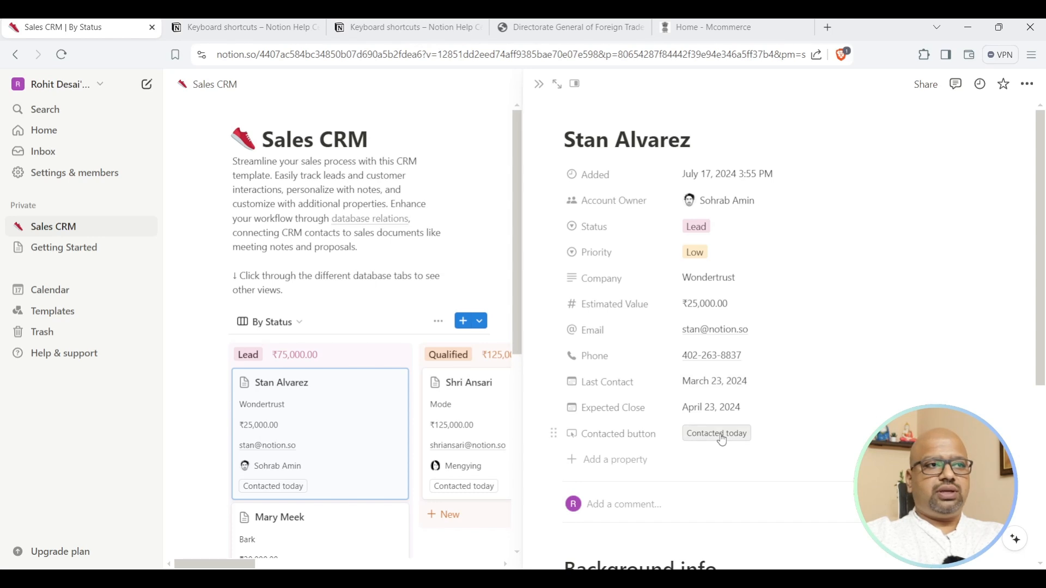
Use the 'Contacted today' button to set Last Contact to July 17, 2024.
click(722, 436)
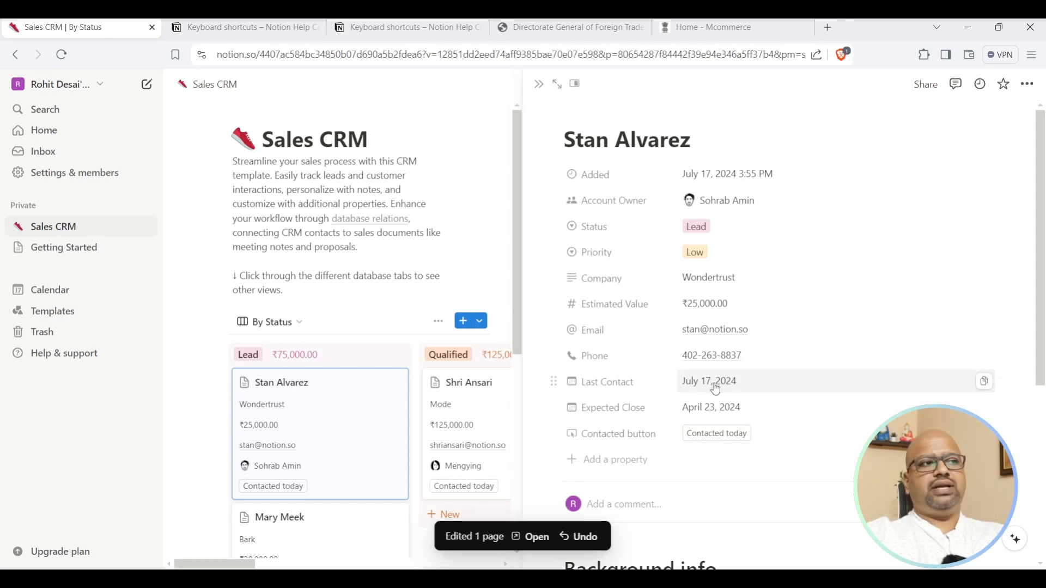
scroll(714, 388, down, 3)
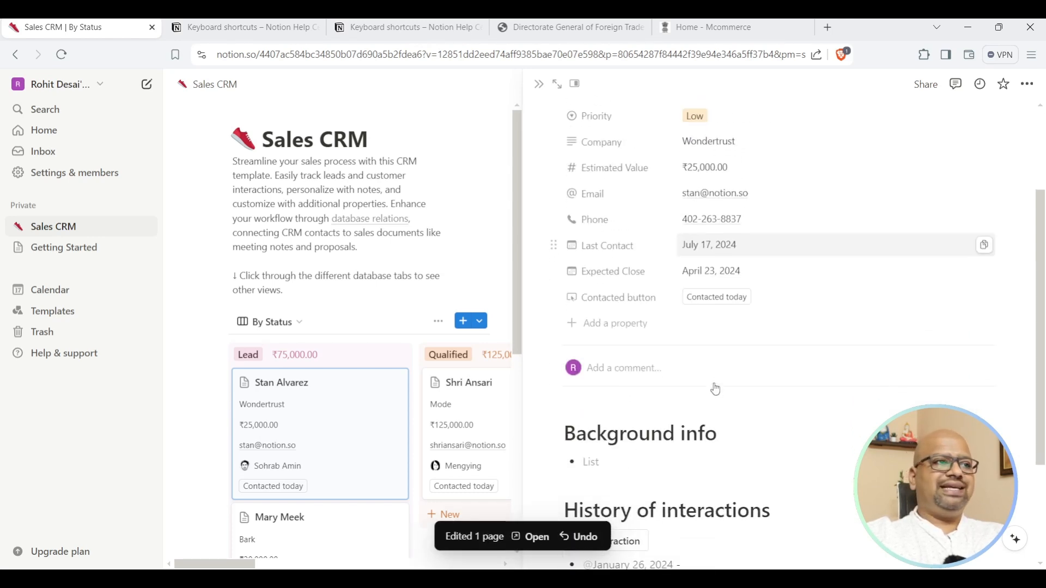
click(716, 297)
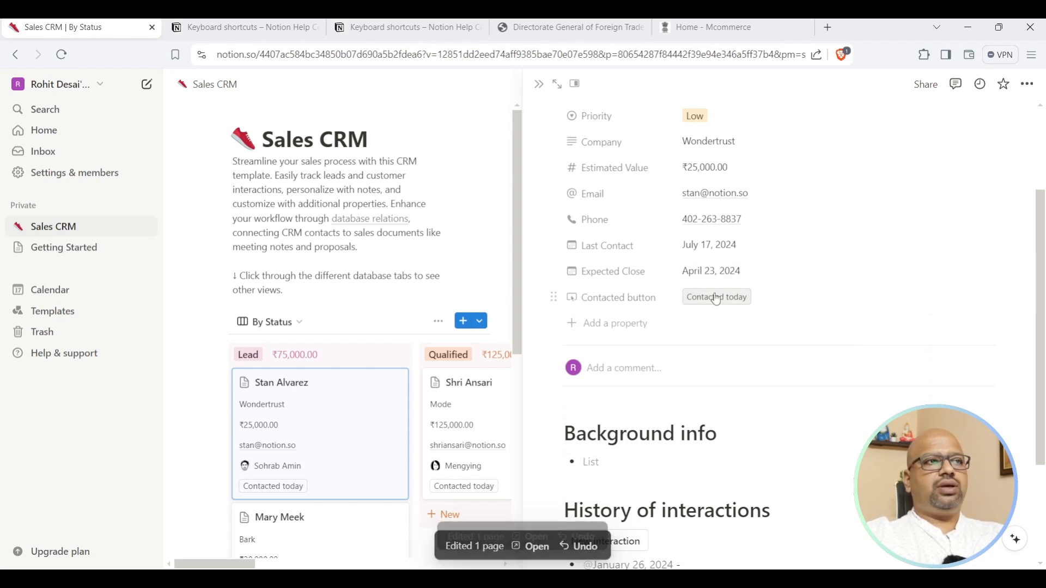
scroll(599, 316, down, 3)
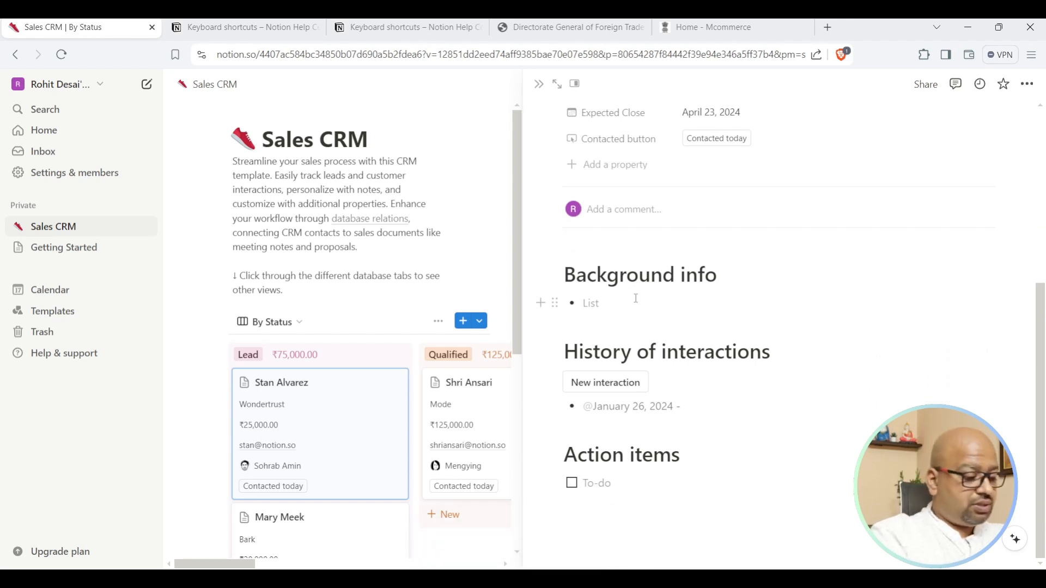
Write four Background info bullets: buyer is rich, imports coconut oils from India, about three containers monthly.
text(The guy is rich)
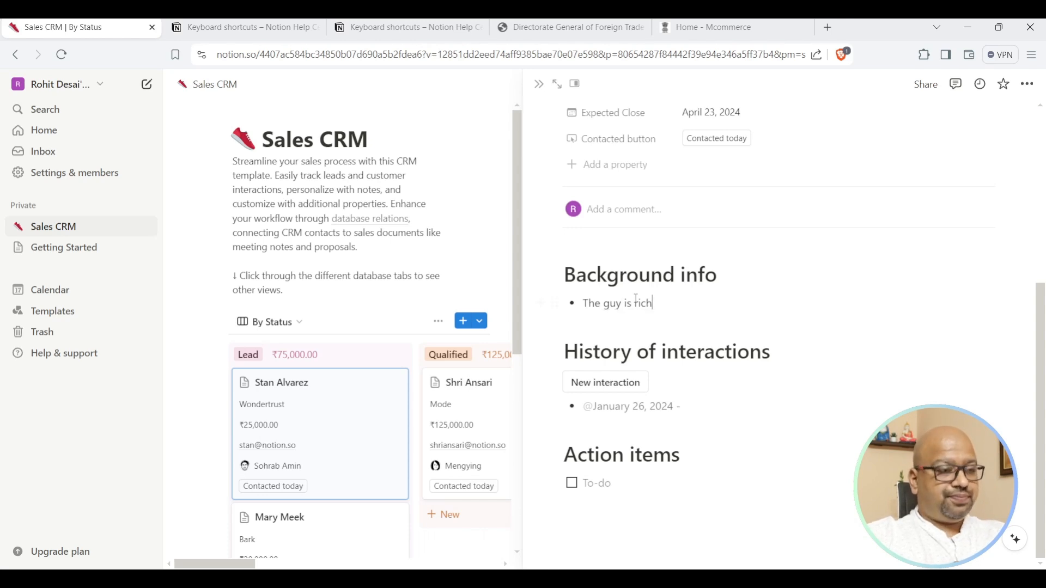
key(Return)
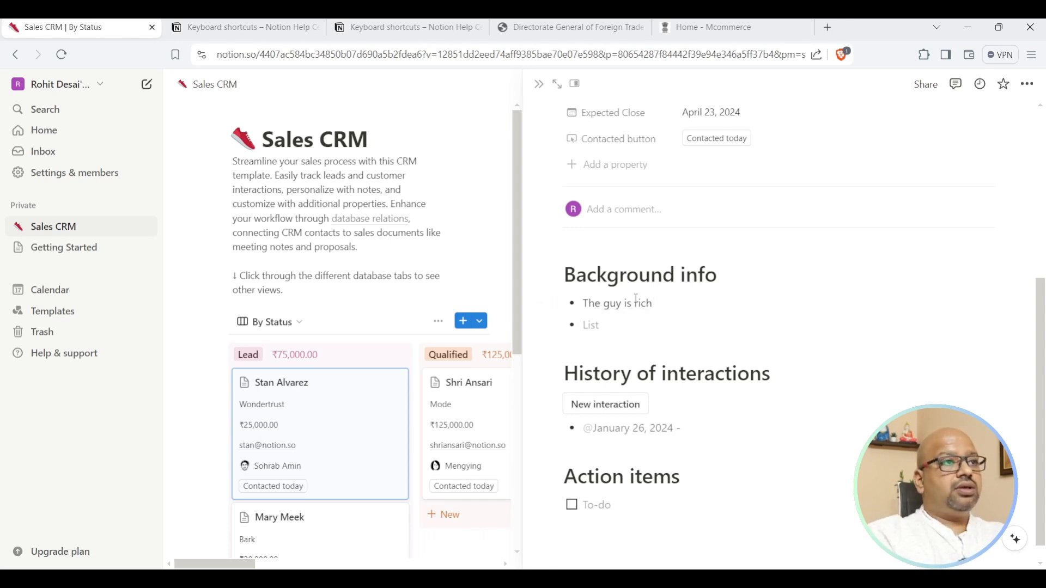
text(He is looking to)
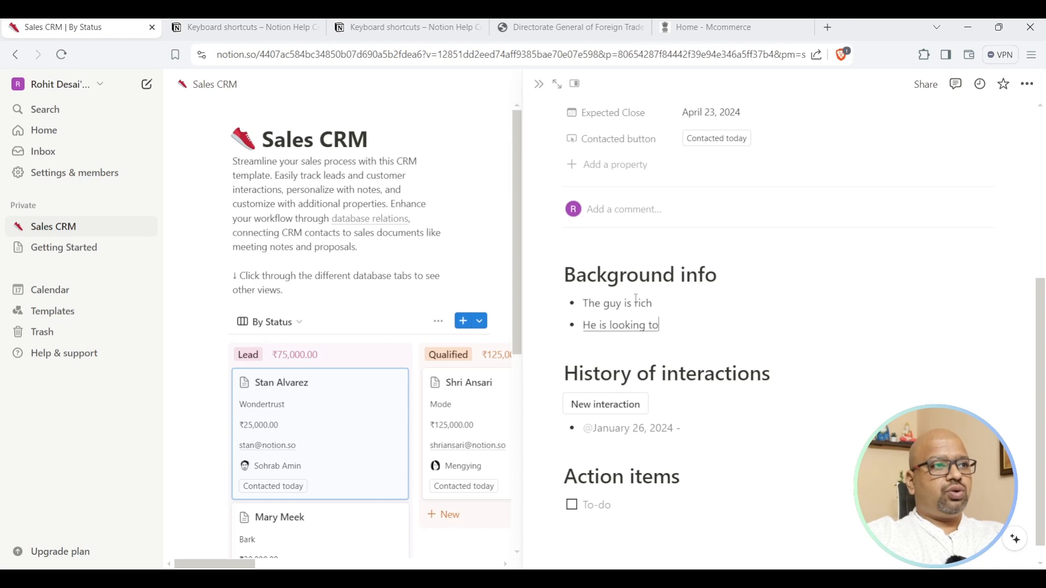
text( import coconut oils from India)
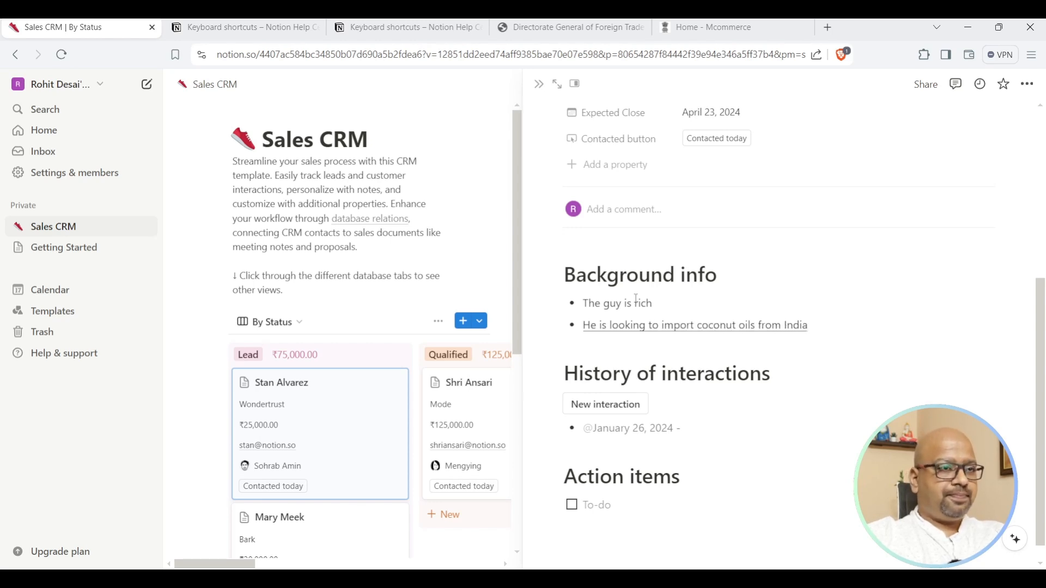
key(Return)
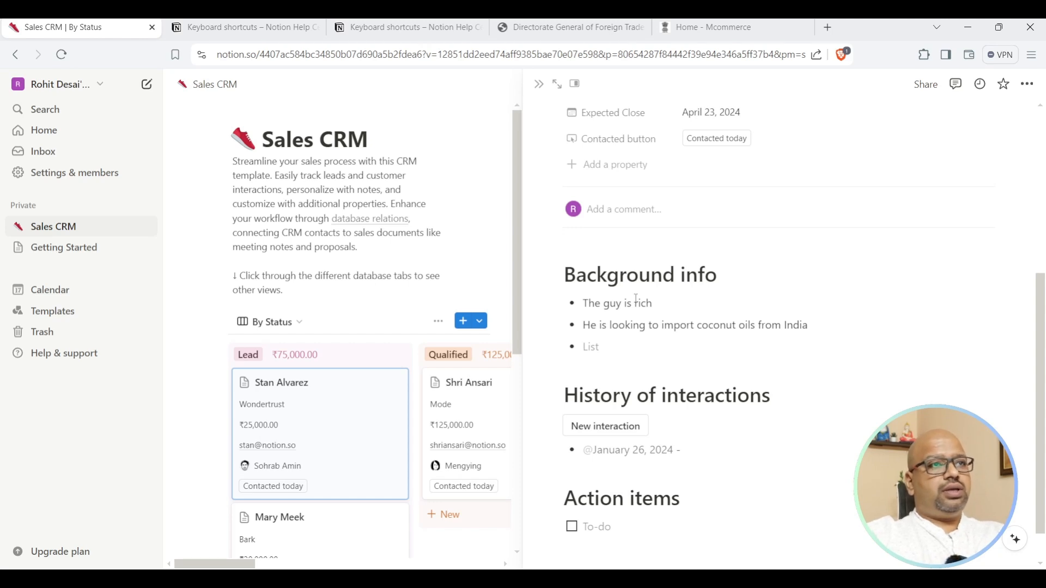
text(He is regularly importing)
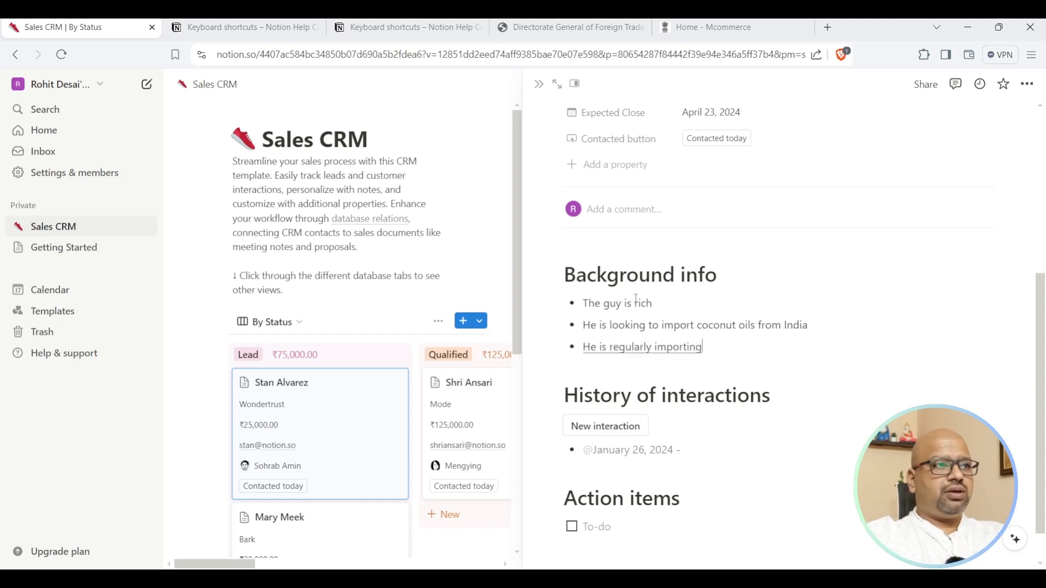
text( from India somewhere around three containers)
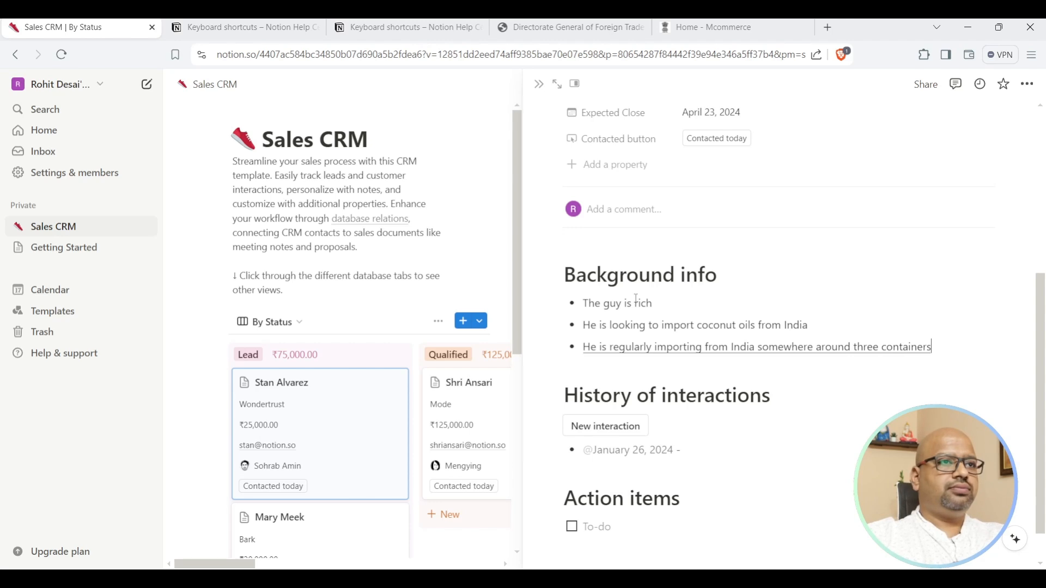
key(Return)
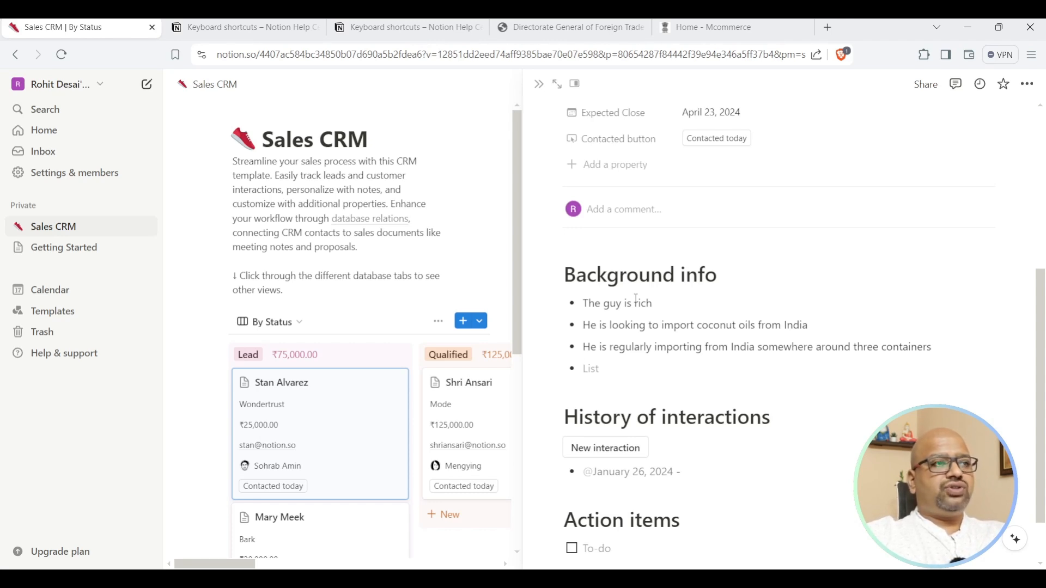
text(The frequency of bi is in a month)
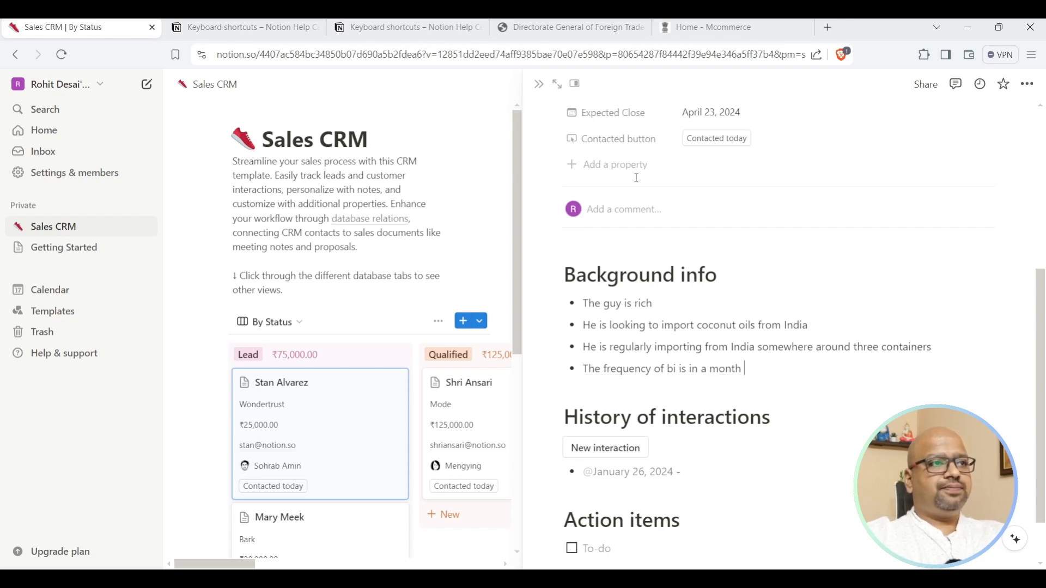
text( some spell)
drag(744, 373, 801, 374)
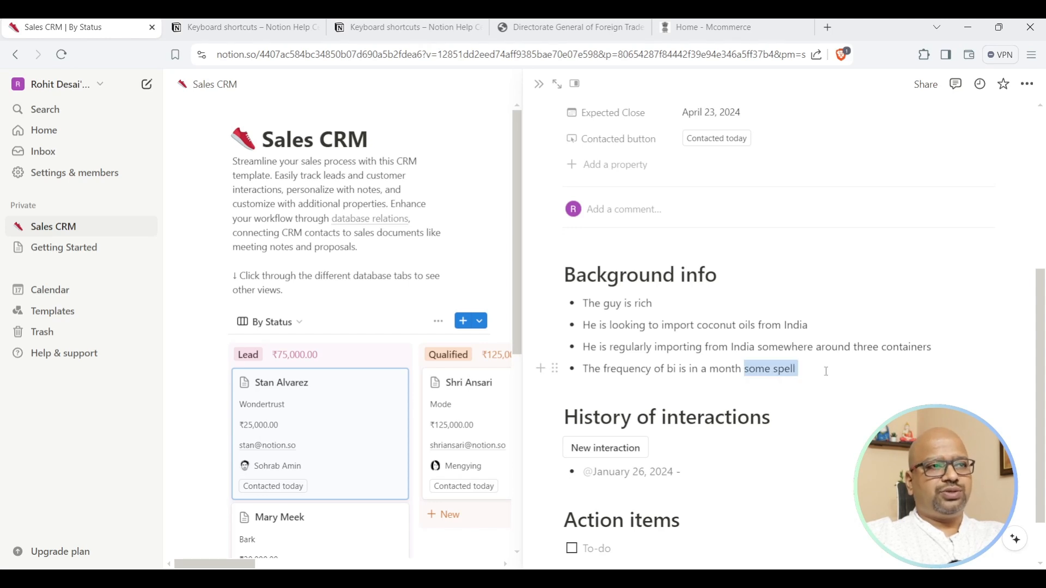
key(BackSpace)
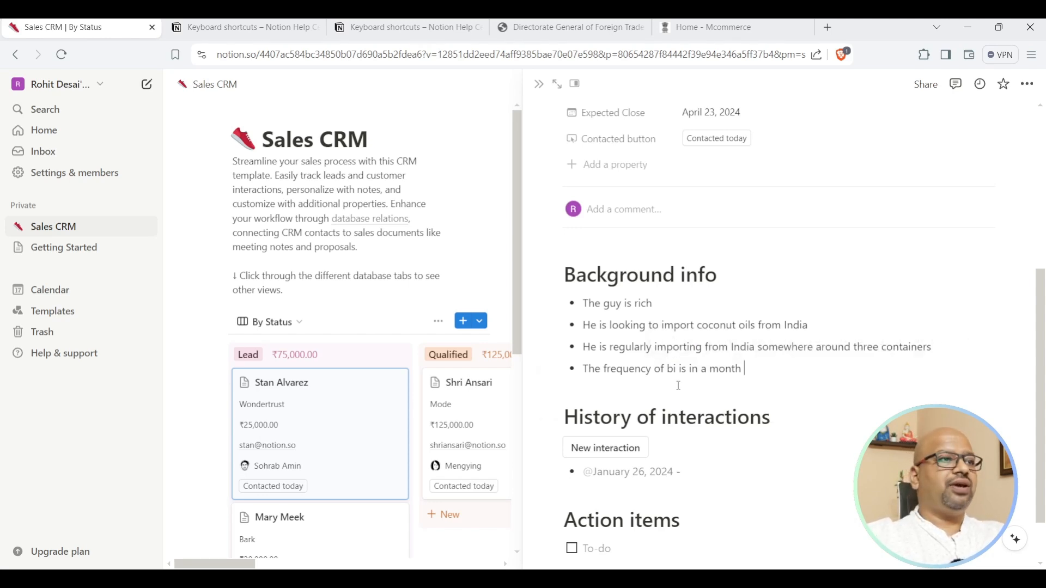
scroll(686, 387, down, 1)
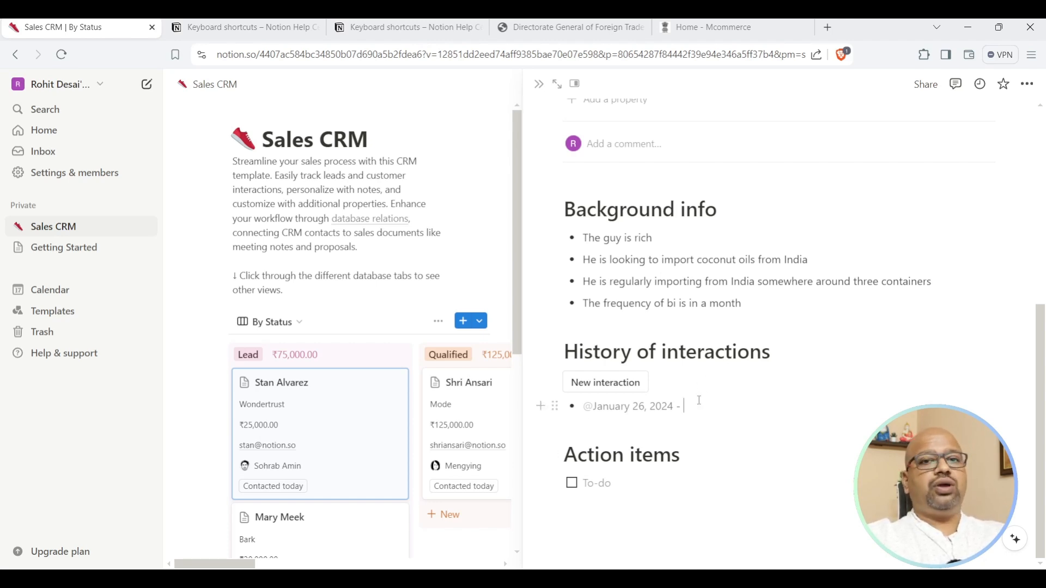
Log the January 26 call: he didn't respond properly but asked for a callback in a month.
text(I had a first ball)
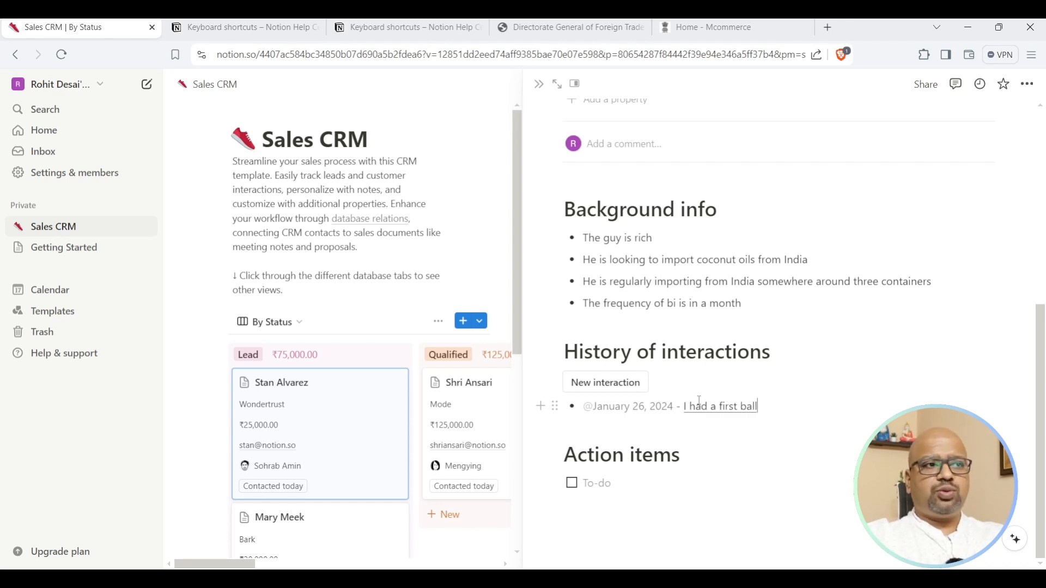
key(BackSpace)
key(BackSpace)
key(BackSpace)
key(BackSpace)
text(fall didn't respond properly but he asked me)
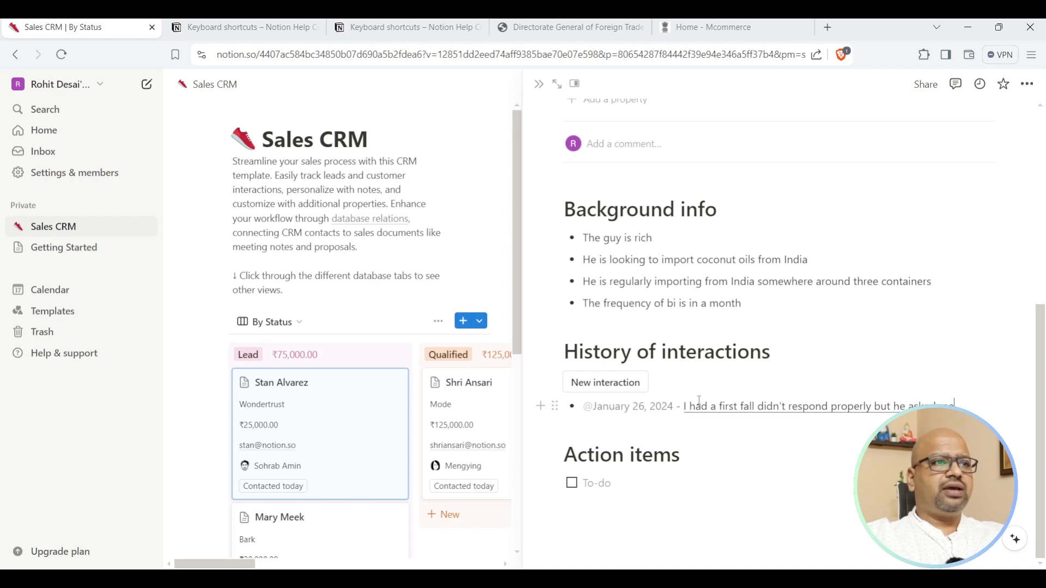
text( to call back after a month)
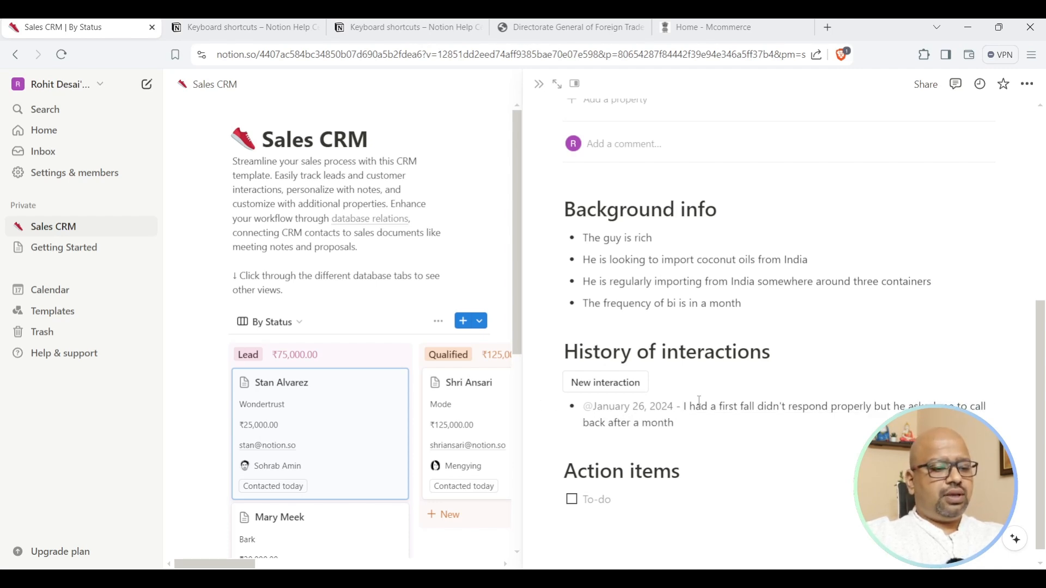
key(Return)
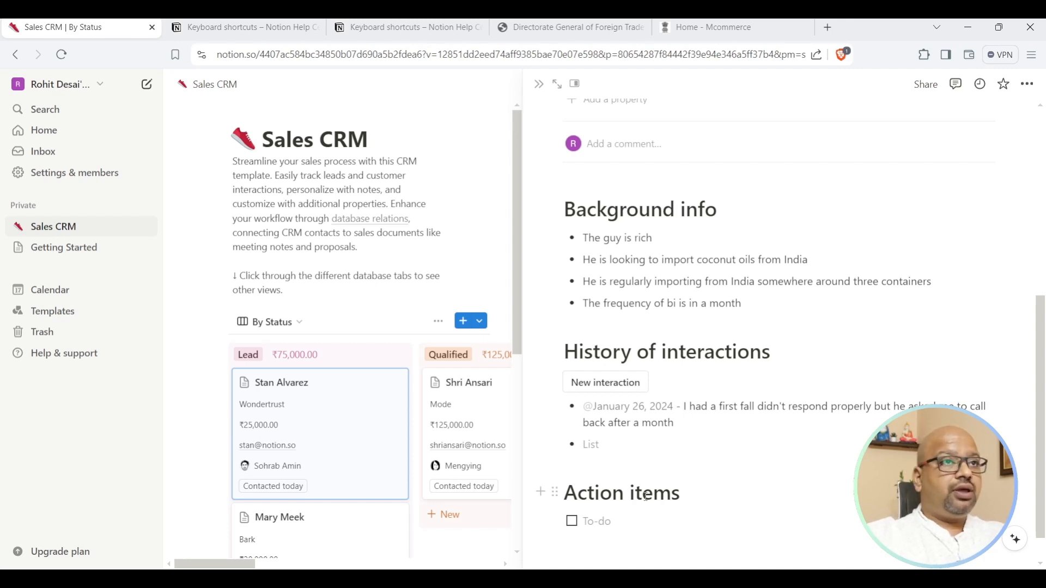
text(@)
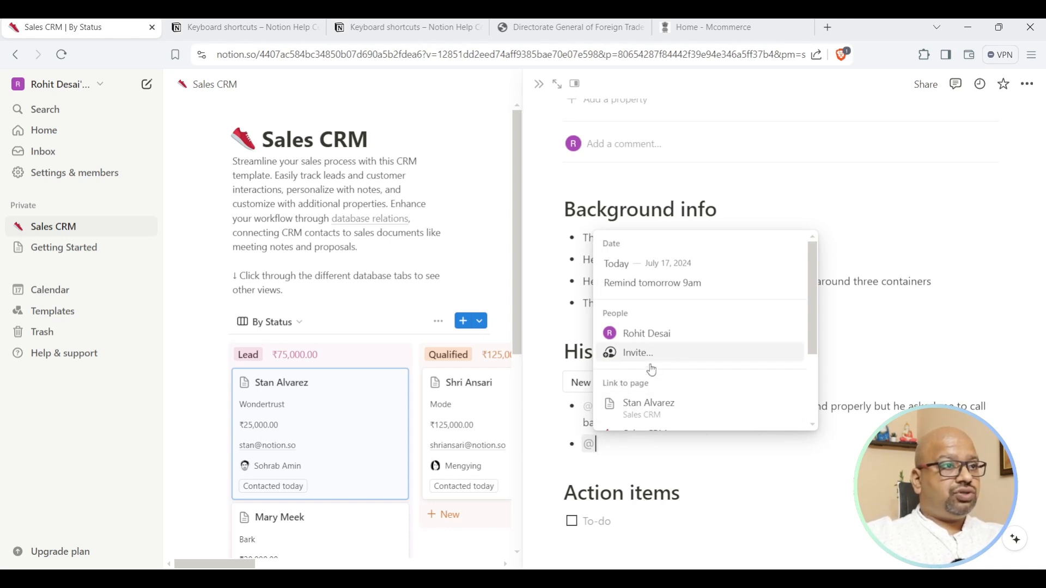
click(654, 267)
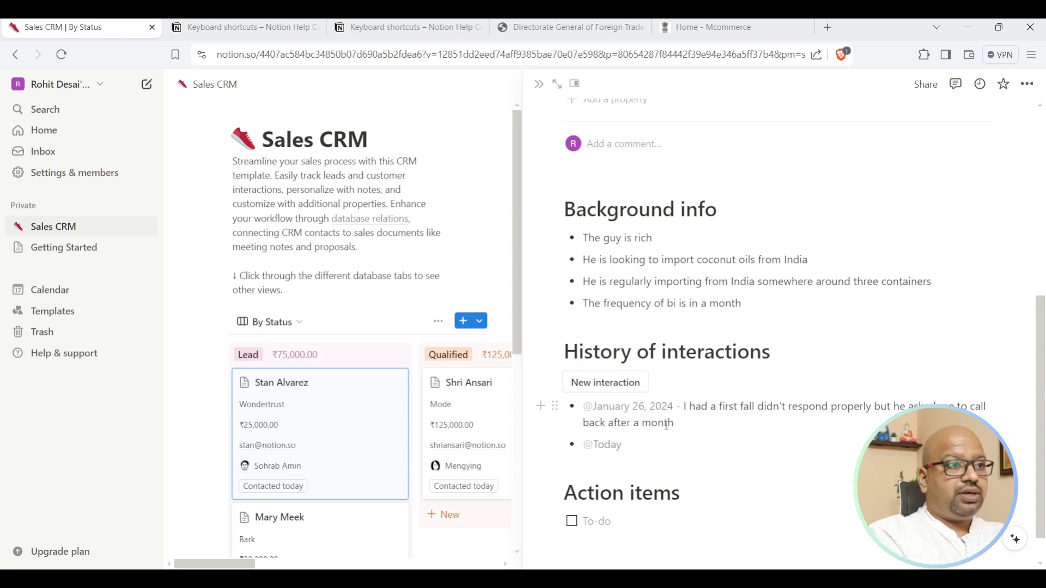
text(Is is is great that you contacted I am looking for)
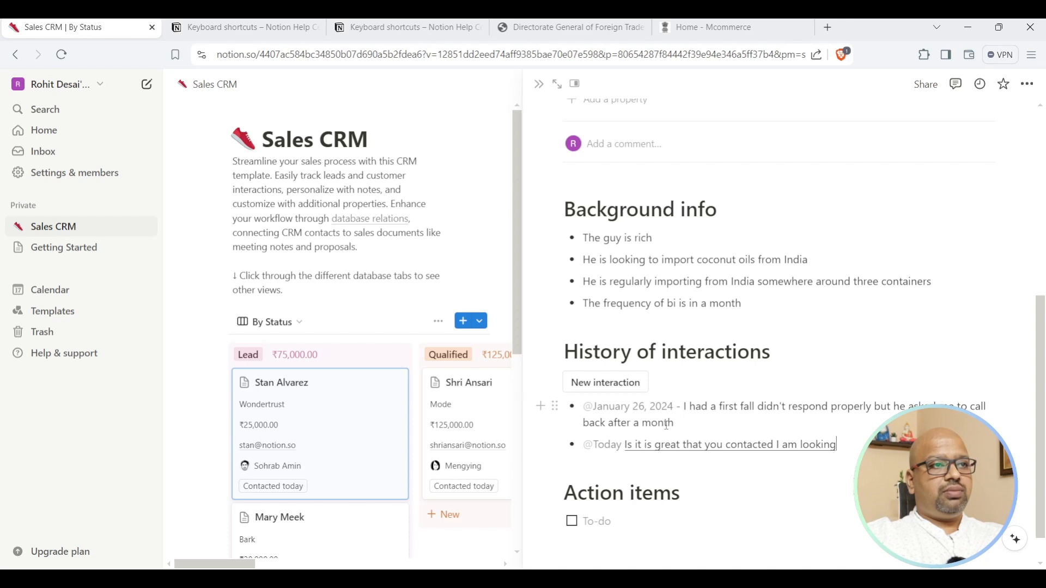
text( immediate requirement can)
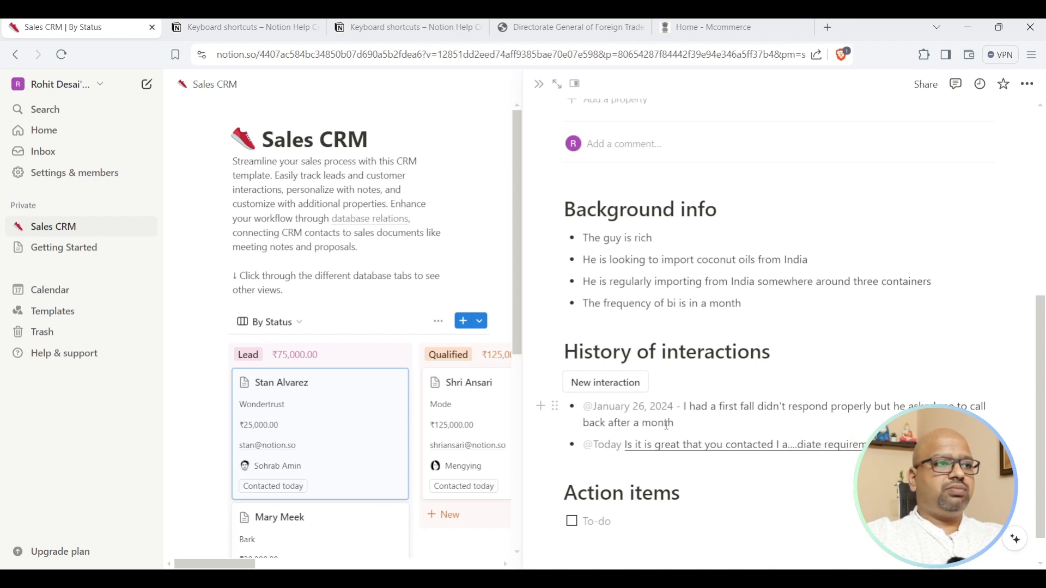
text( you send me tomorrow)
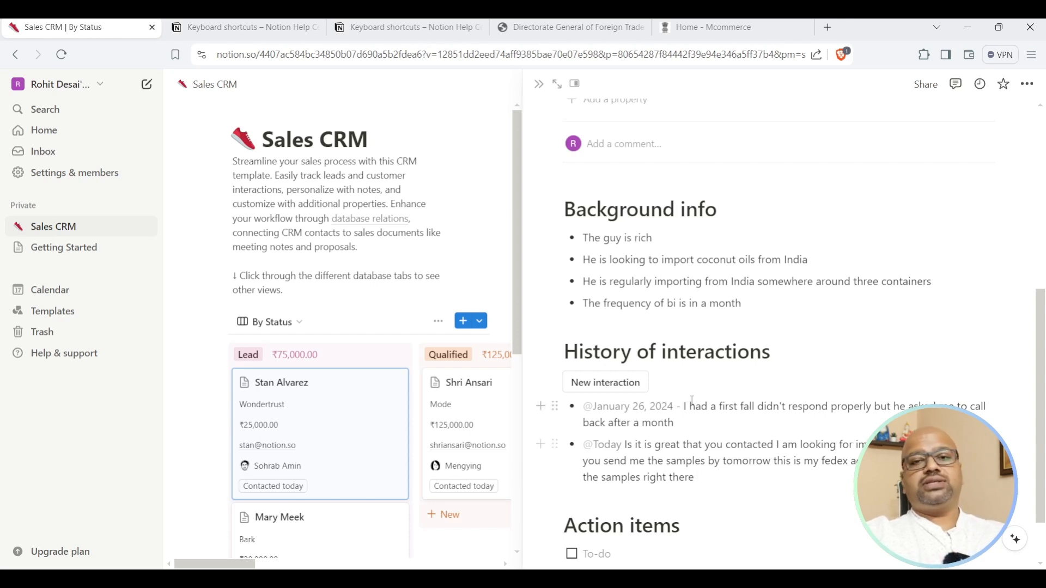
scroll(722, 408, down, 1)
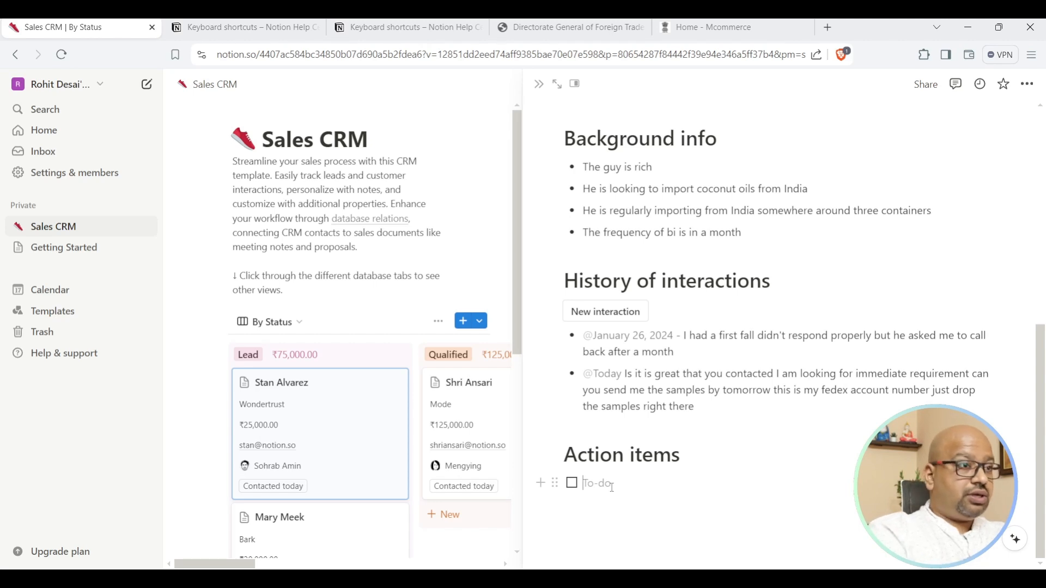
Add to-dos to send the samples by tomorrow and send him a Performa invoice or revised quotation.
text(Native sand the samples)
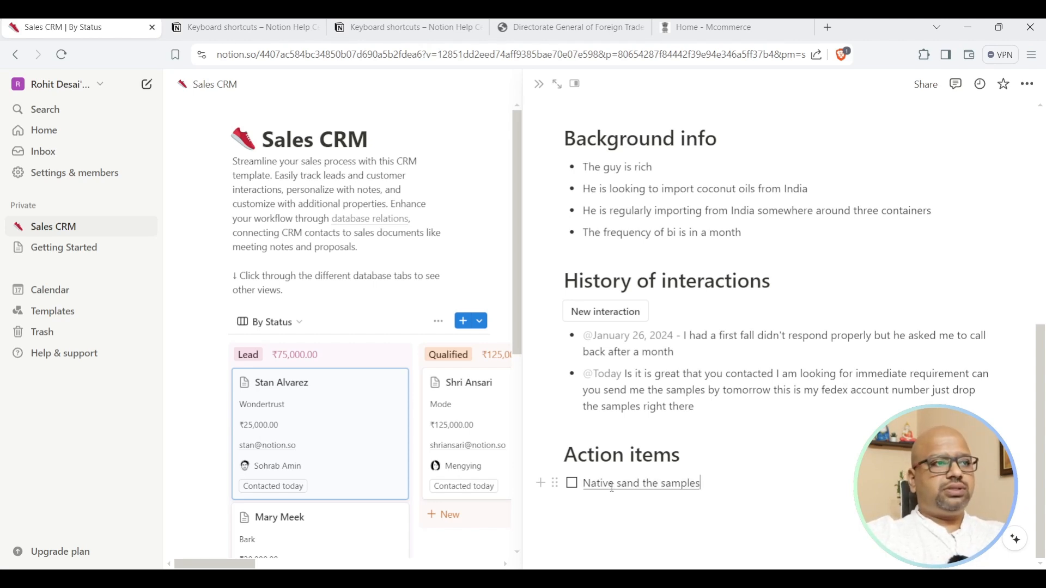
text( by tomorrow)
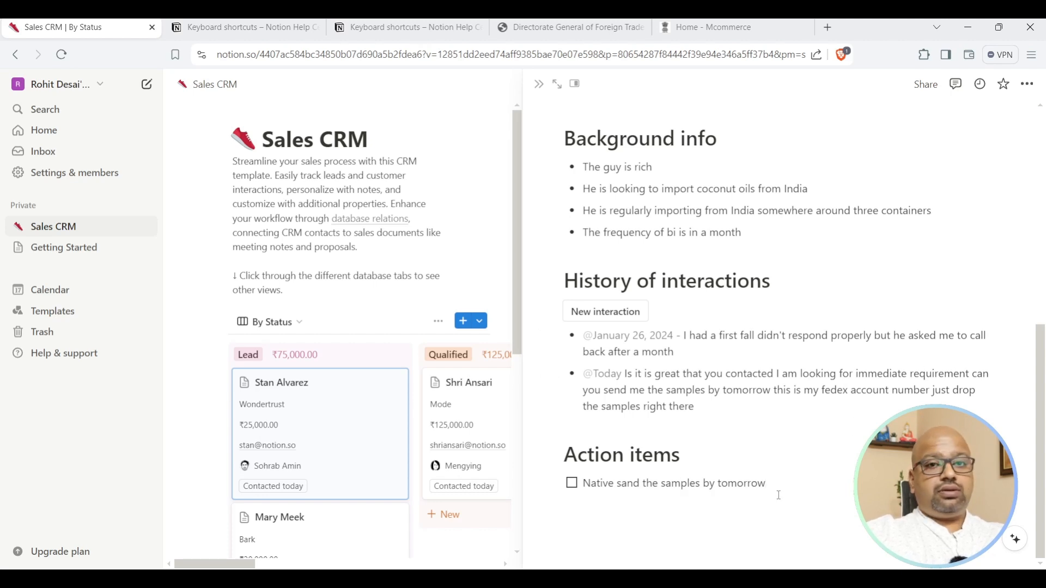
key(Return)
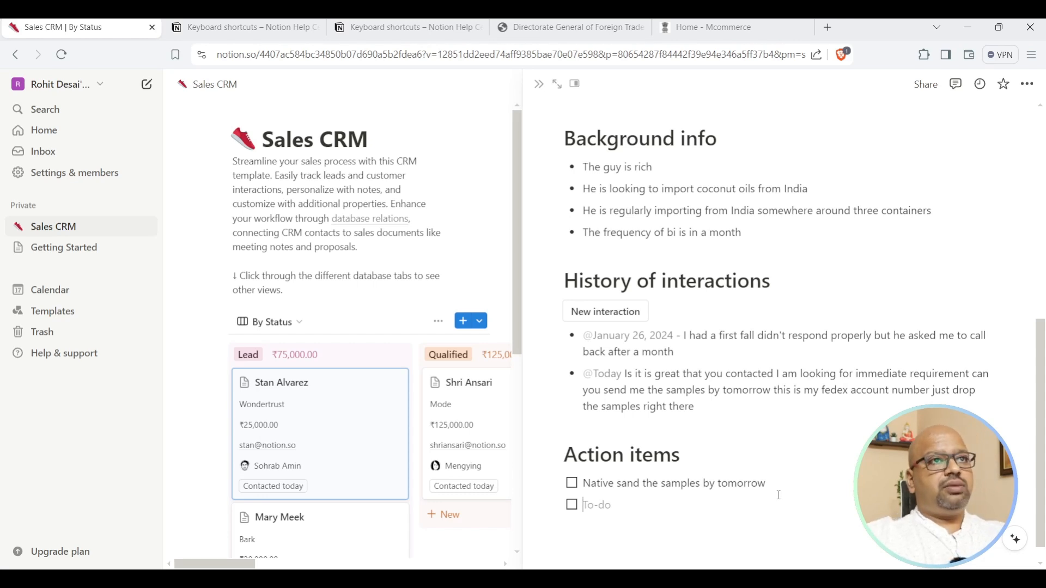
text(Performa invoice)
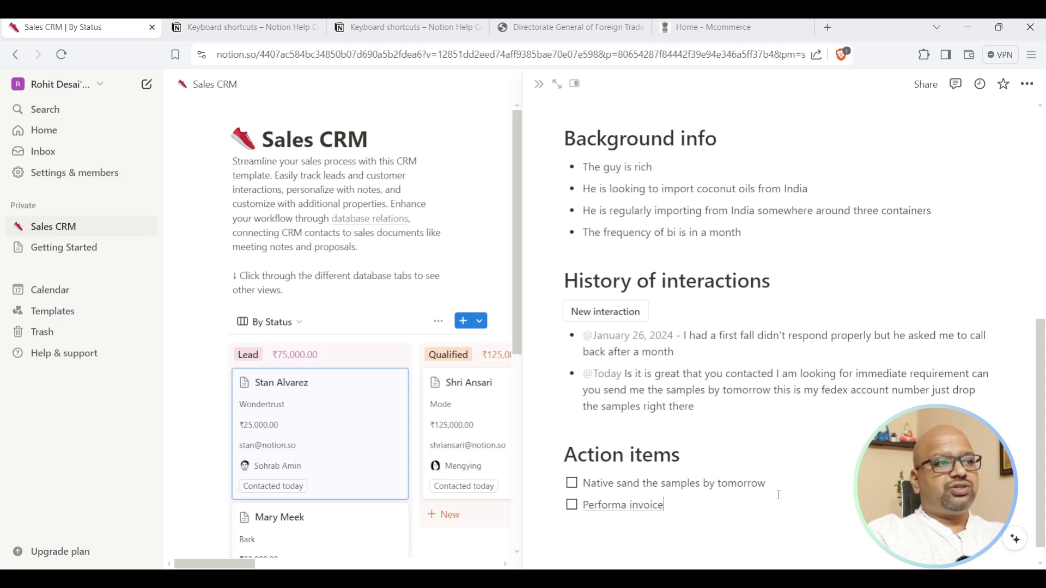
text( or a revised quotation)
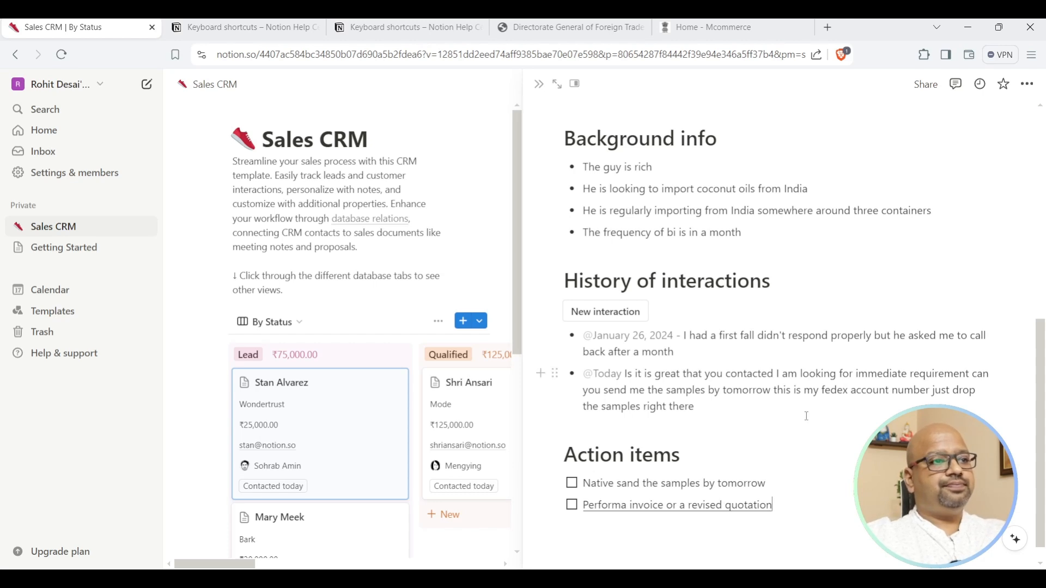
click(584, 505)
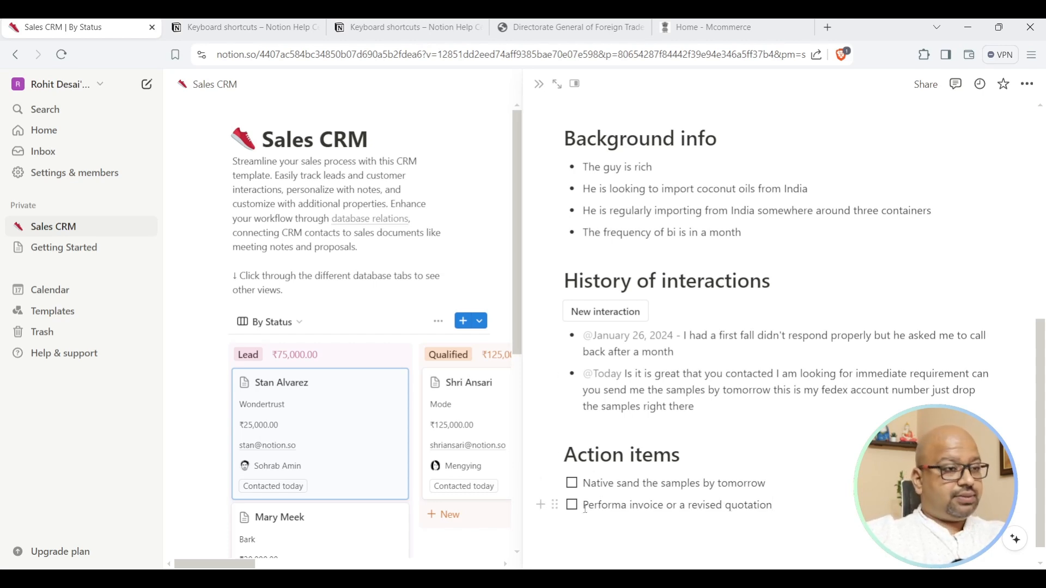
text(Send)
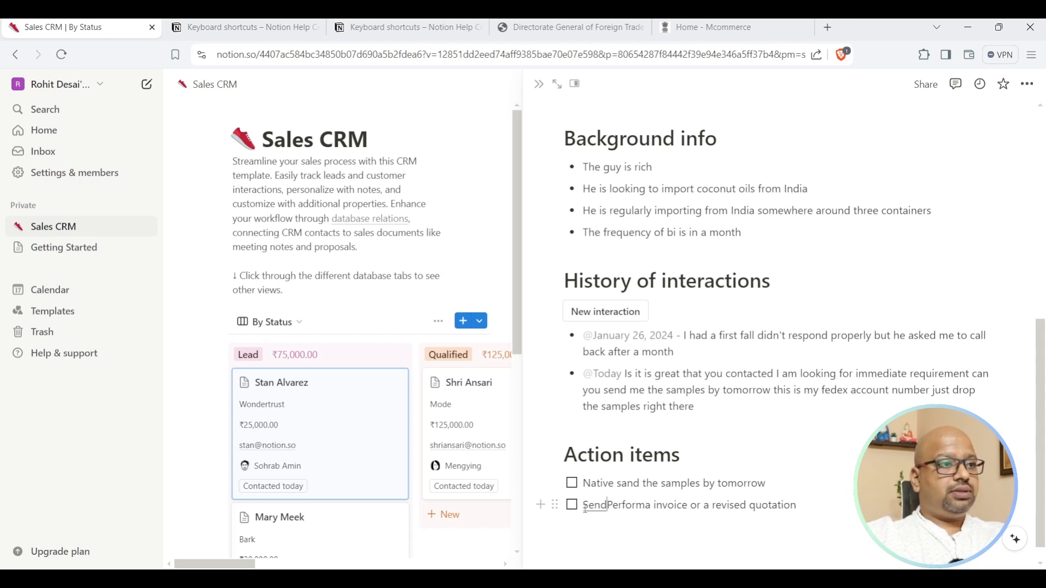
text( himimh)
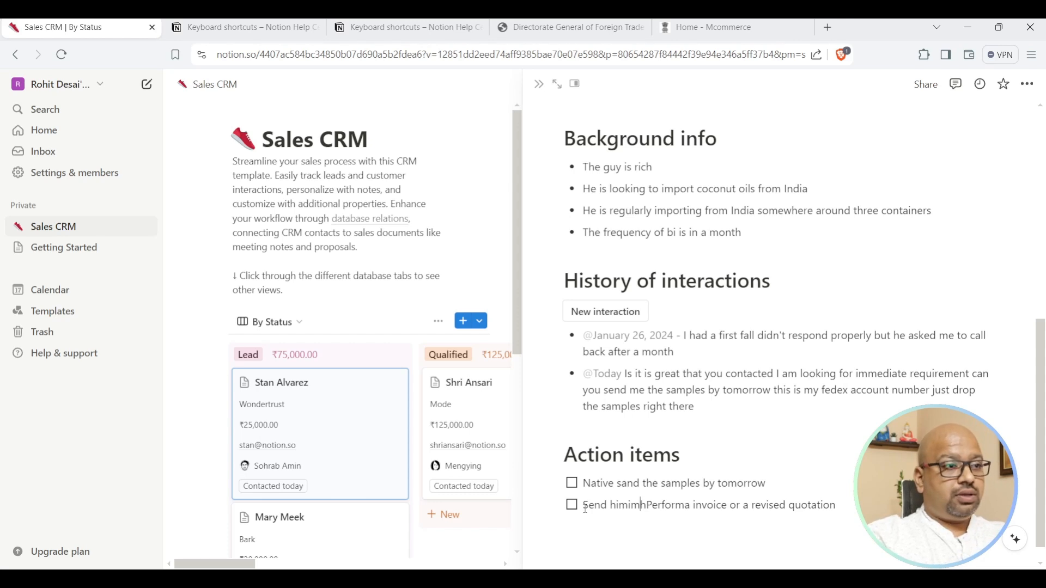
key(BackSpace)
text(h)
key(BackSpace)
text(m)
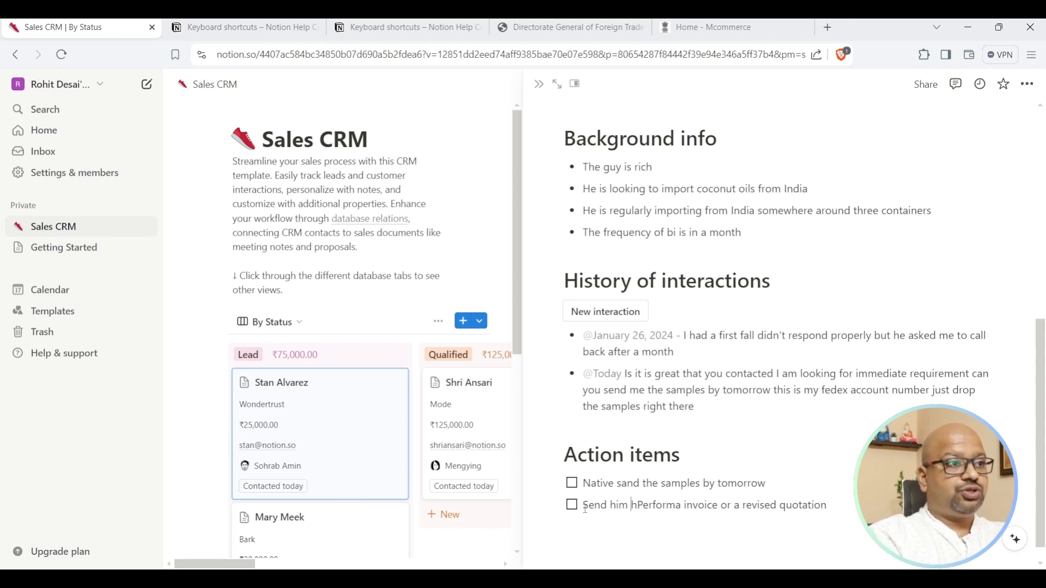
key(End)
key(Return)
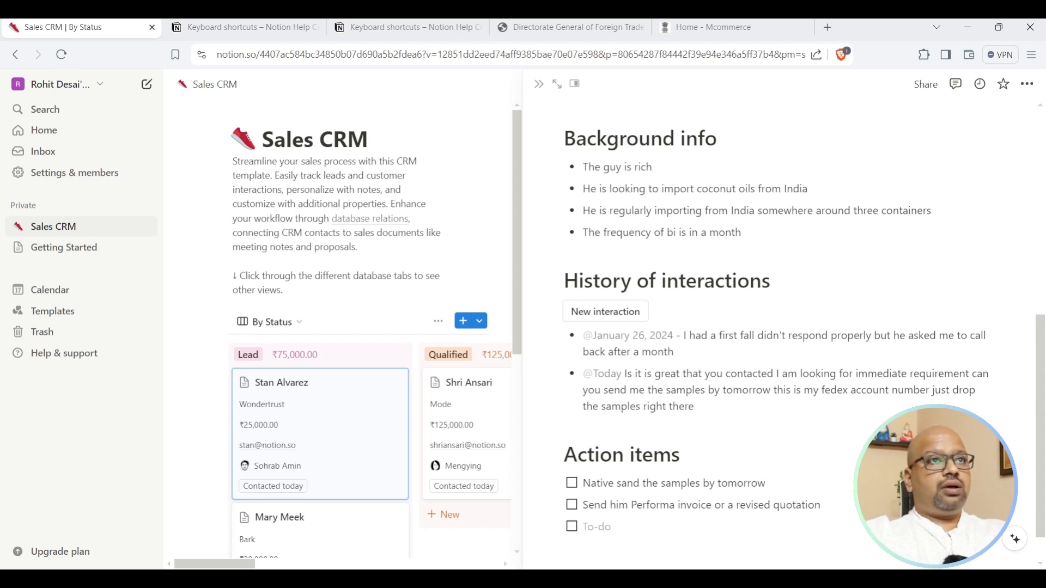
Add to-dos to have an advocate draft the sales agreement and negotiate prices with the freight forwarder.
text(Ask advocate to)
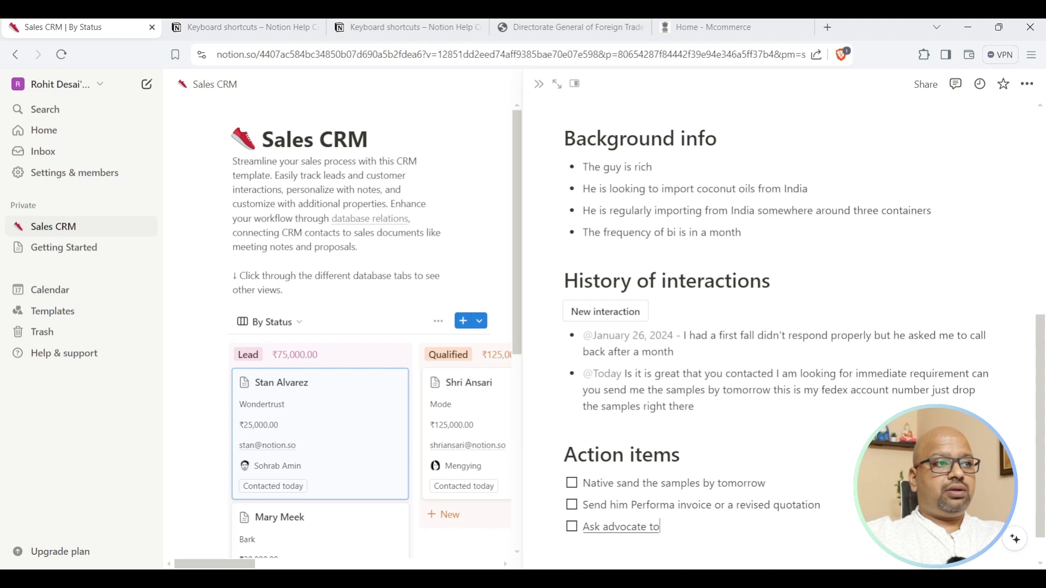
text( prepare a draught of agreement)
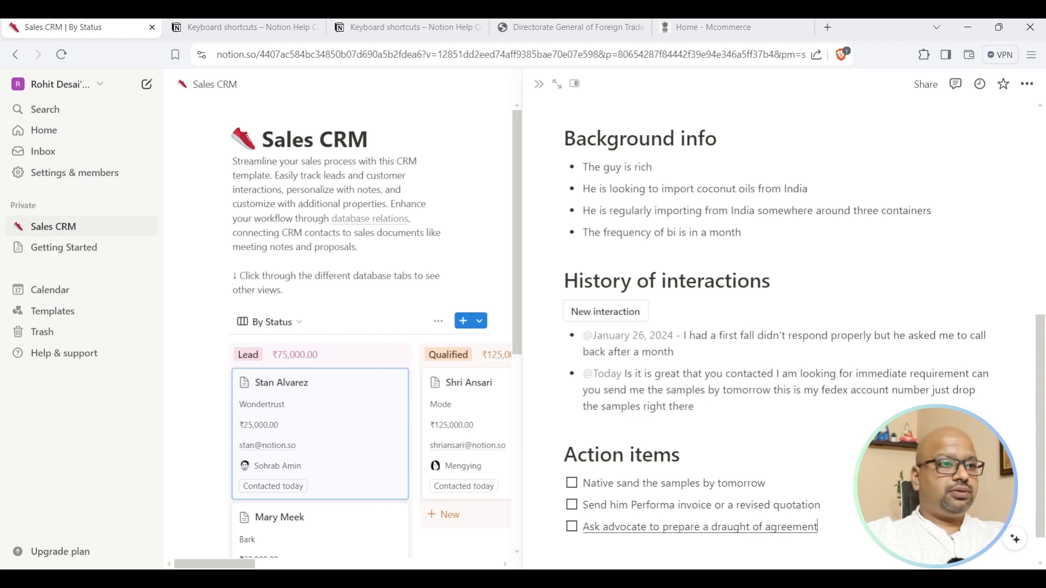
text( sales agre)
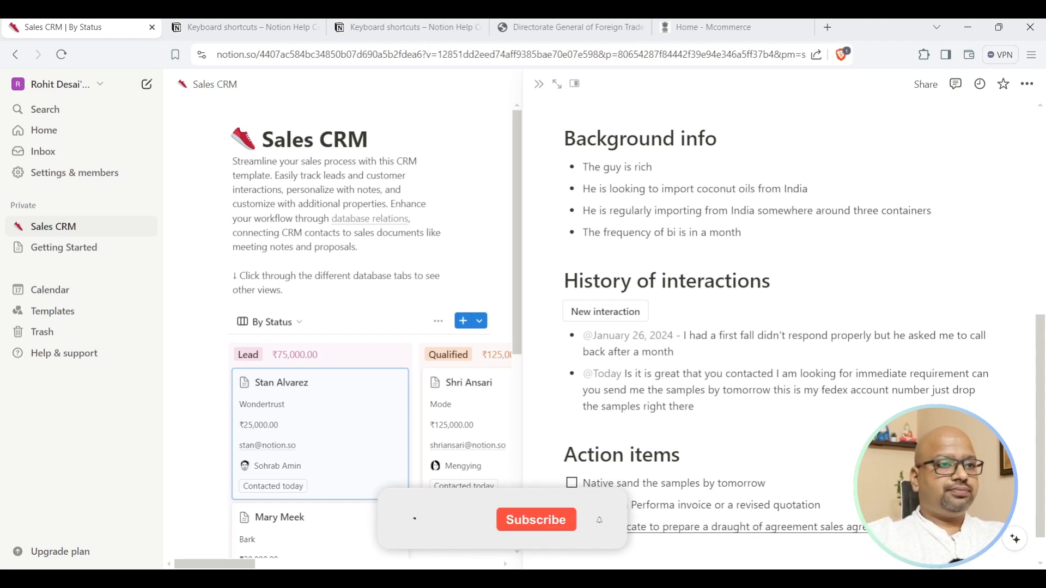
key(Return)
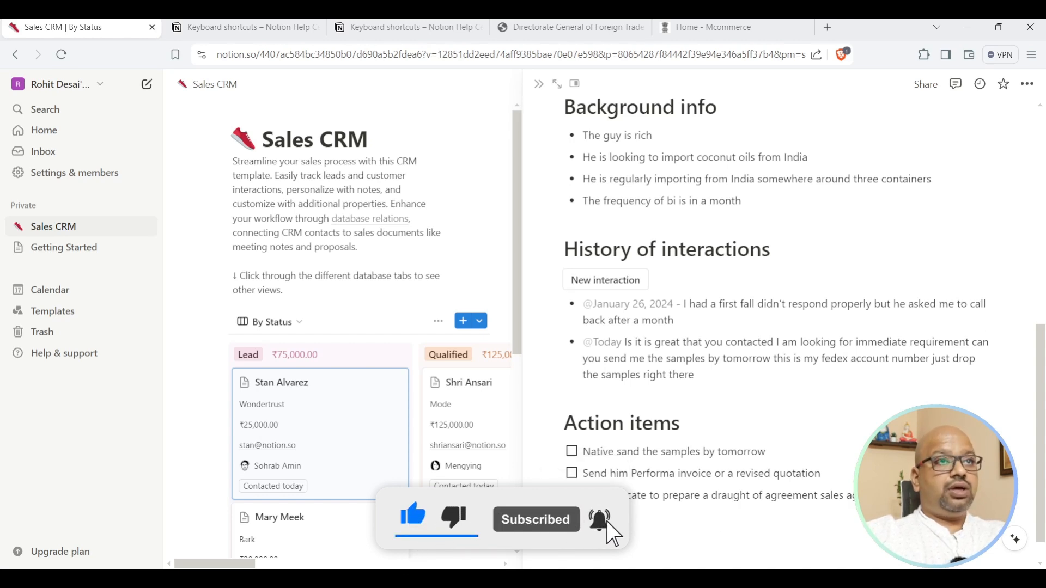
text(Negotiate with)
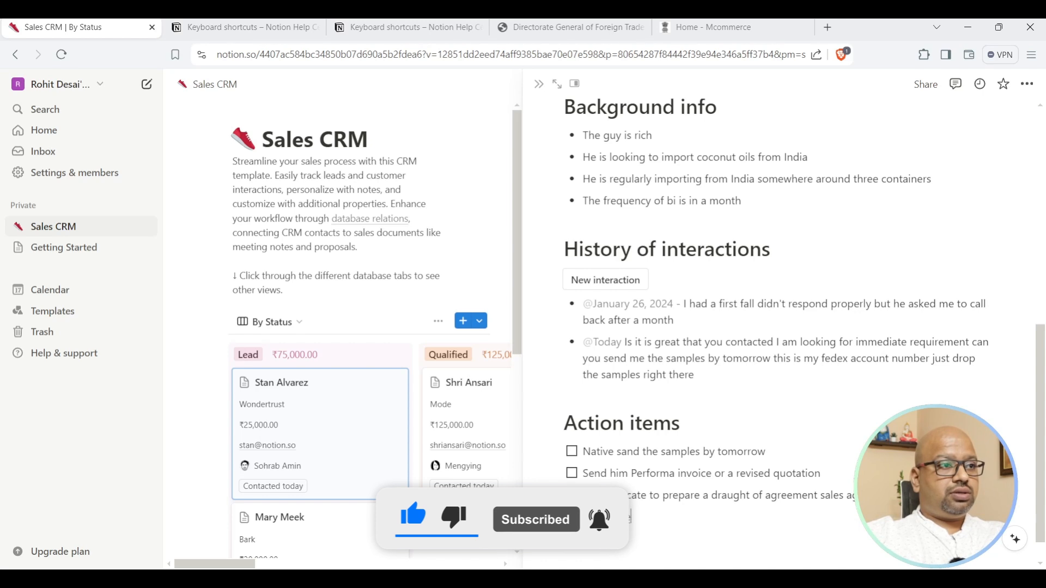
text( the fried powder)
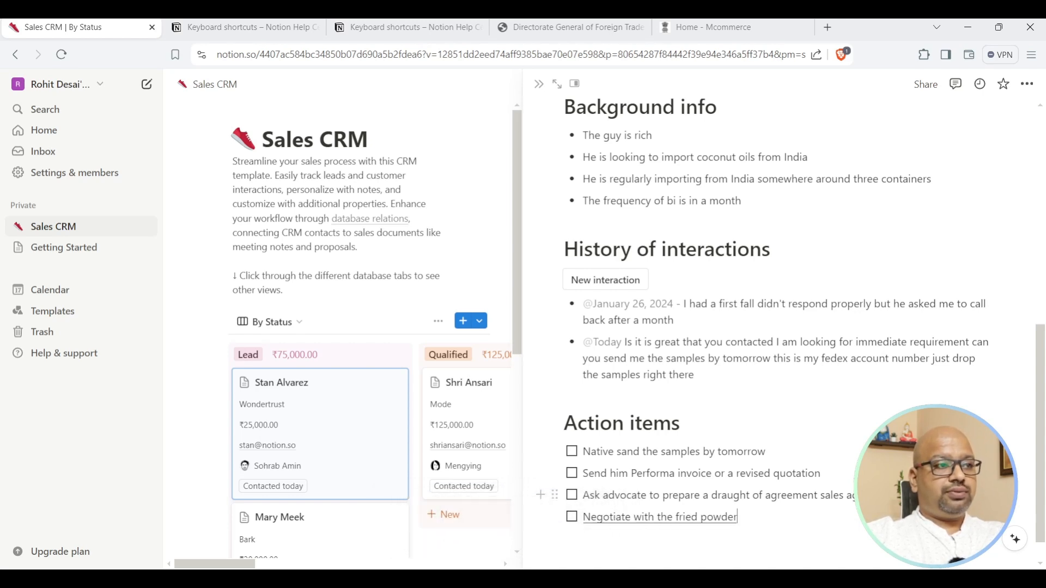
drag(676, 517, 747, 515)
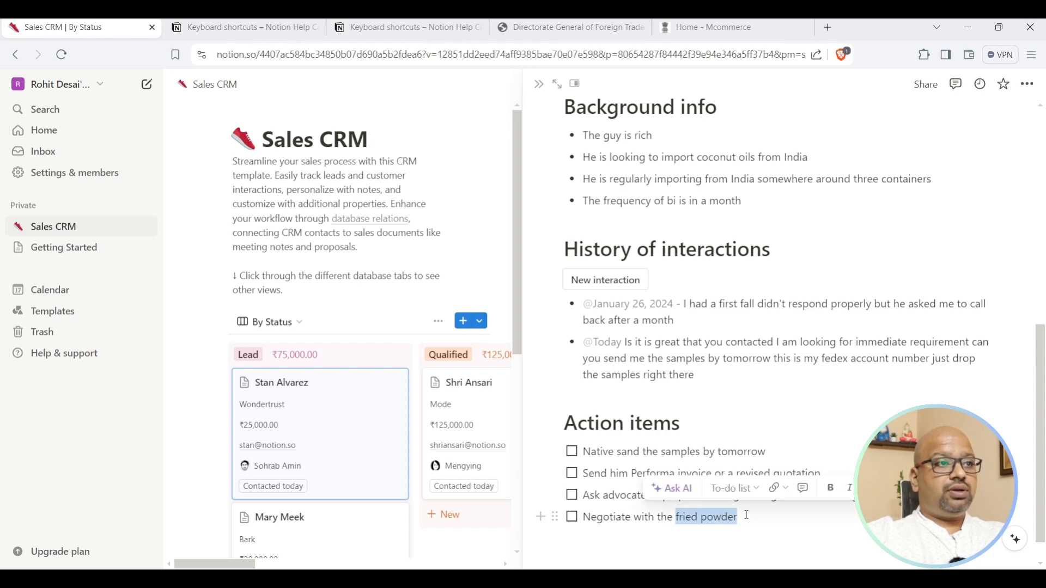
text(oh god freight forwarder)
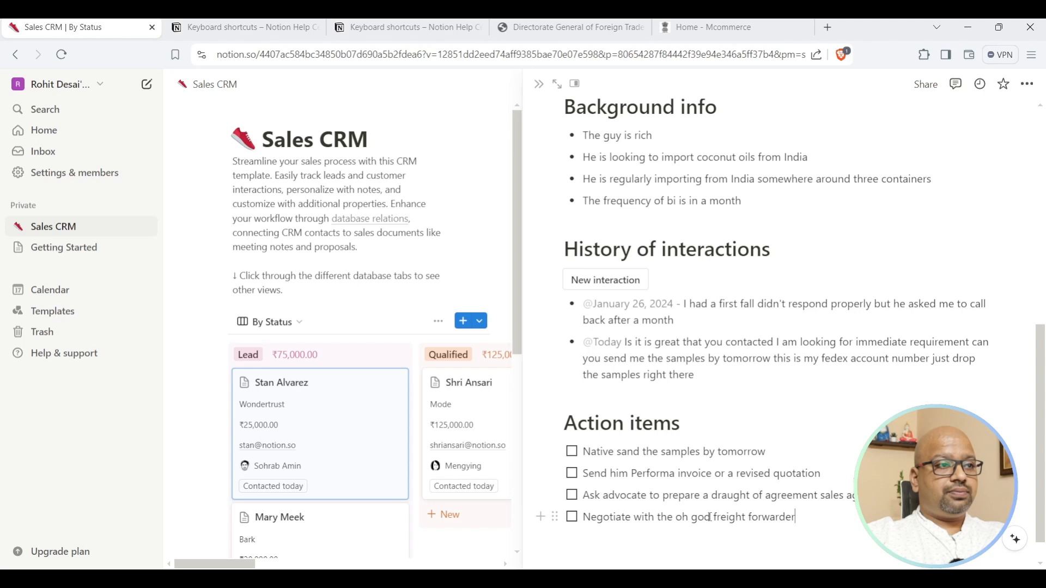
drag(710, 516, 681, 518)
key(BackSpace)
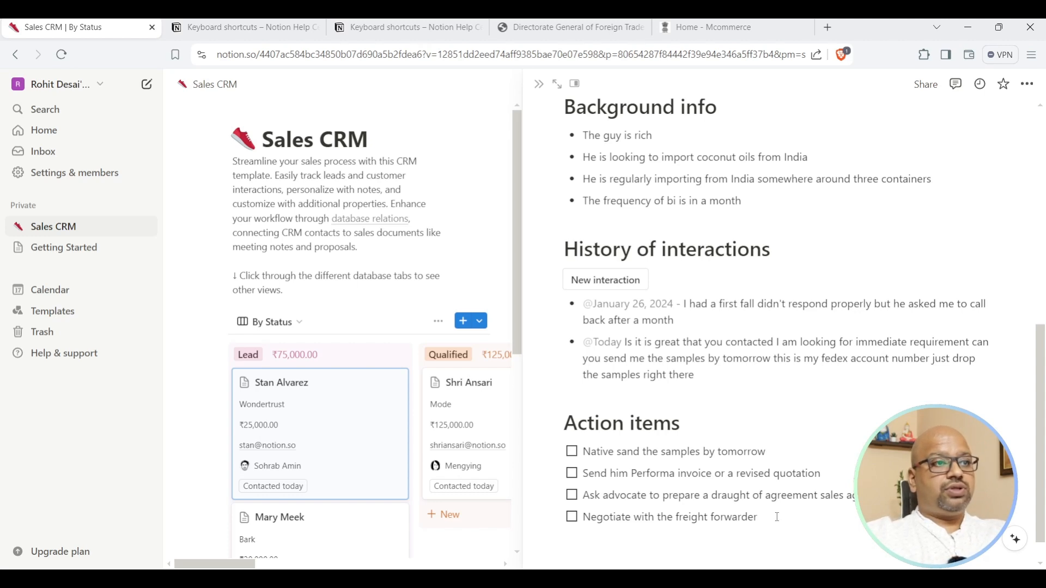
text(For the prices from M)
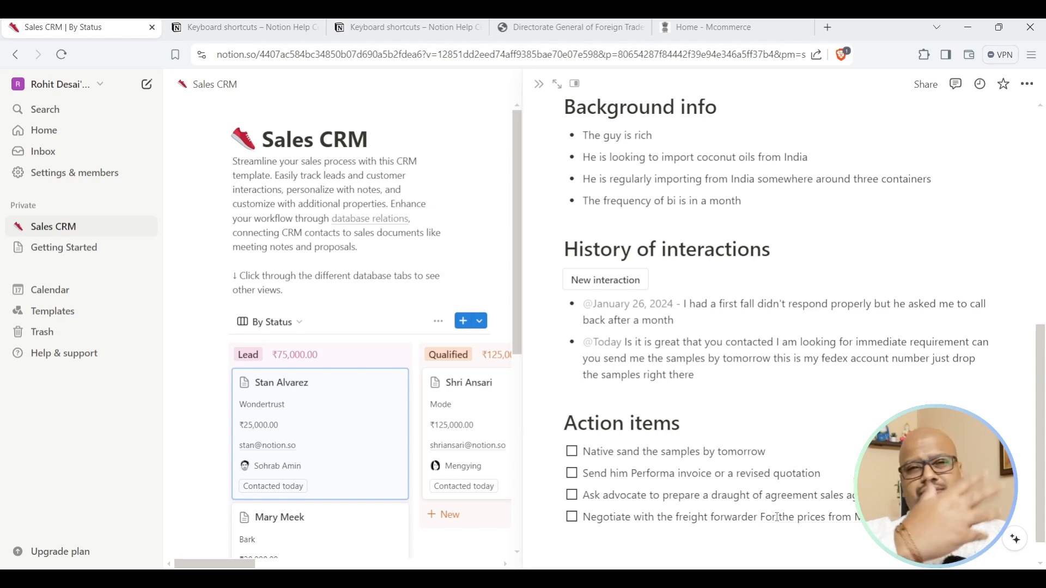
Toggle the action item checkboxes, leaving only the first samples to-do checked as done.
scroll(783, 516, down, 1)
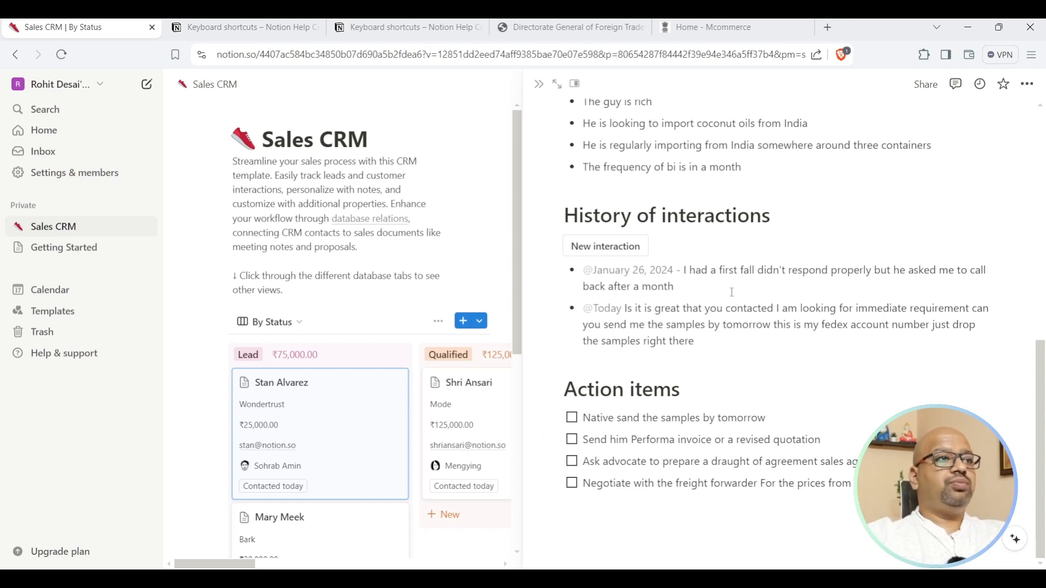
click(571, 418)
click(572, 439)
click(572, 461)
click(572, 483)
click(572, 418)
click(571, 439)
click(571, 462)
click(572, 484)
click(571, 418)
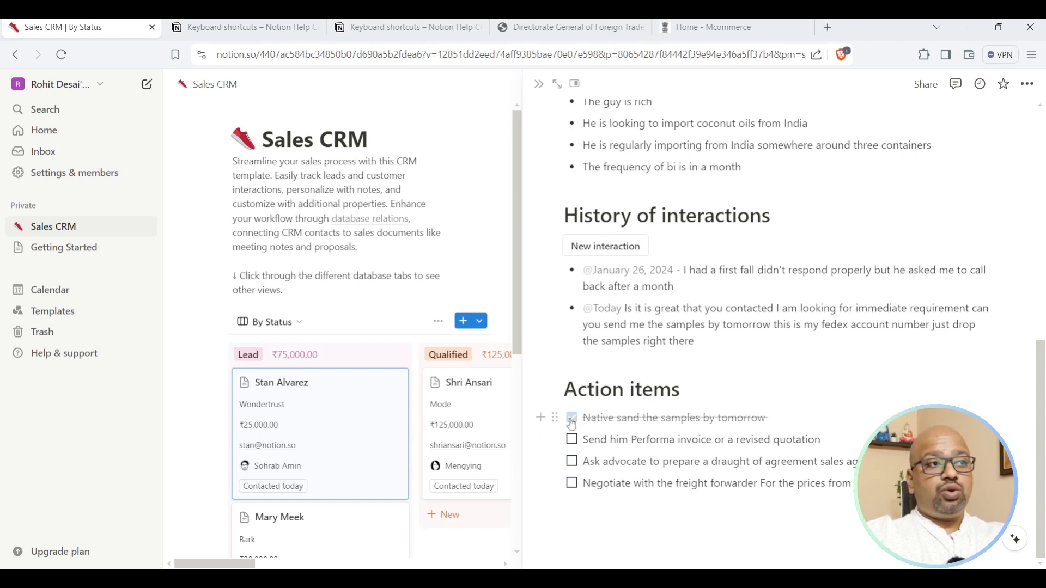
click(557, 418)
key(Escape)
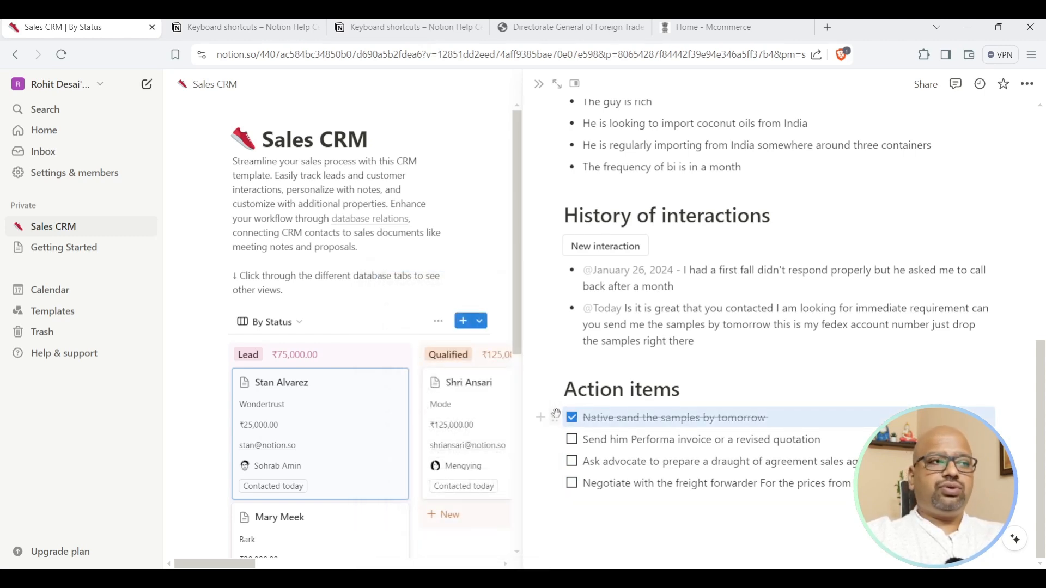
Close the lead's side peek, briefly reopen the Wondertrust card, and close it again.
scroll(841, 338, up, 10)
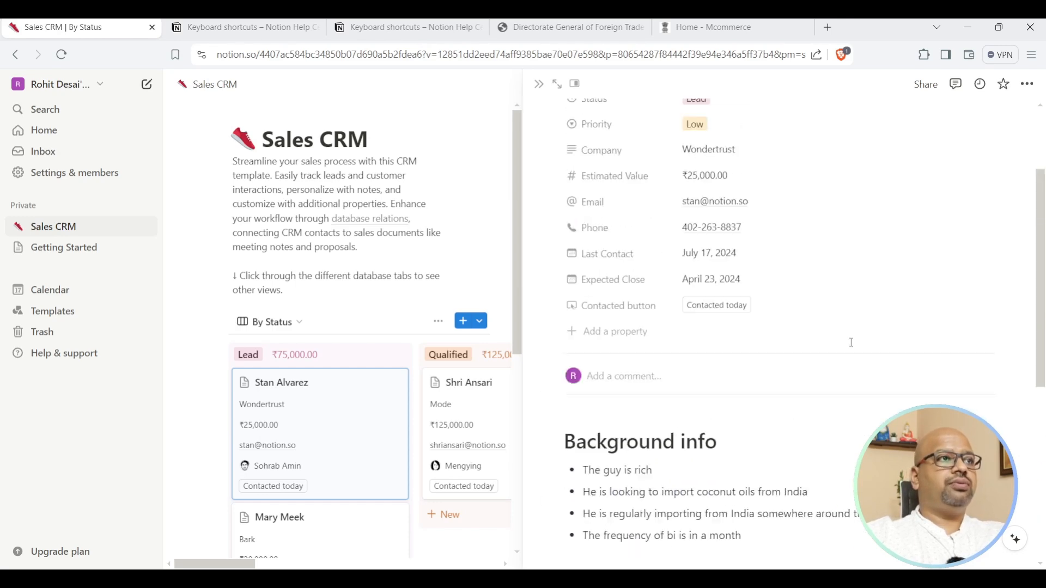
click(541, 91)
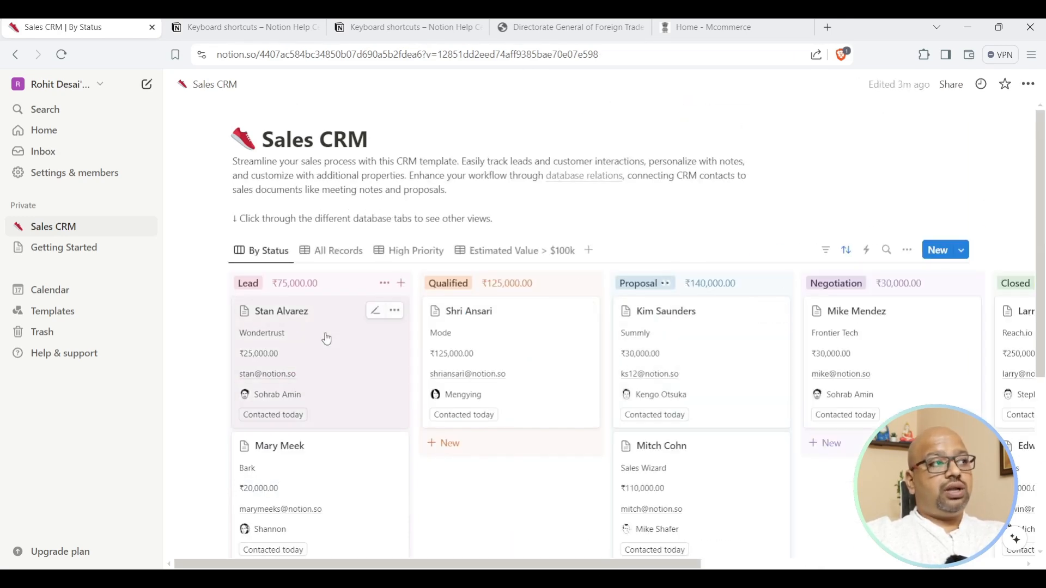
click(376, 314)
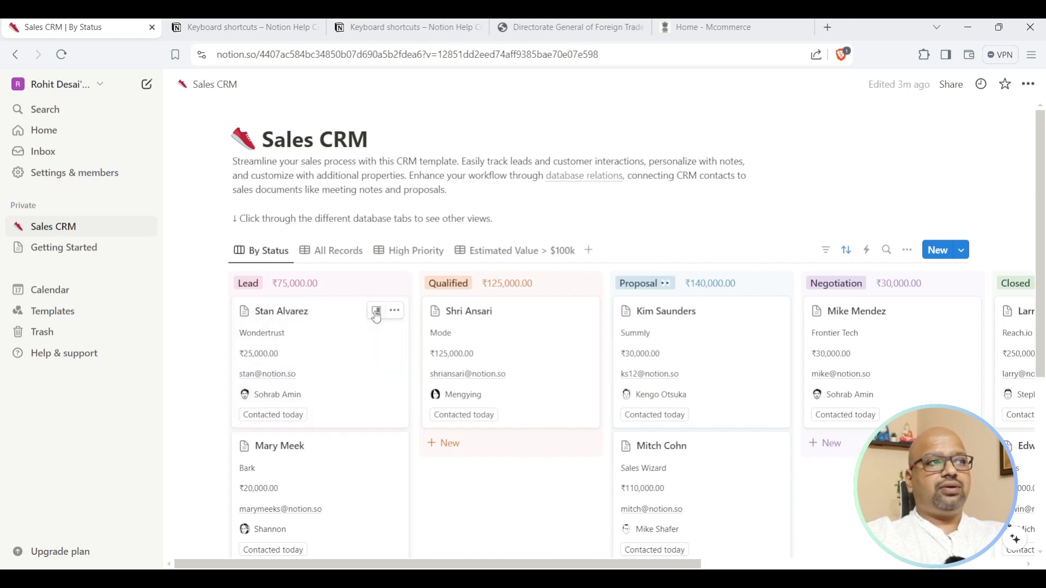
click(376, 315)
scroll(800, 363, down, 6)
scroll(801, 363, down, 2)
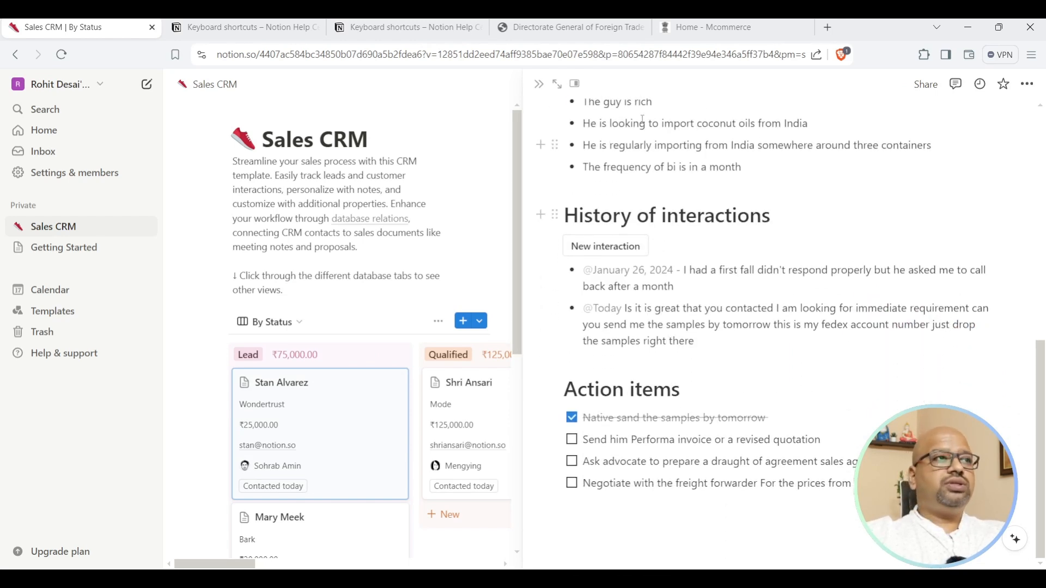
click(539, 83)
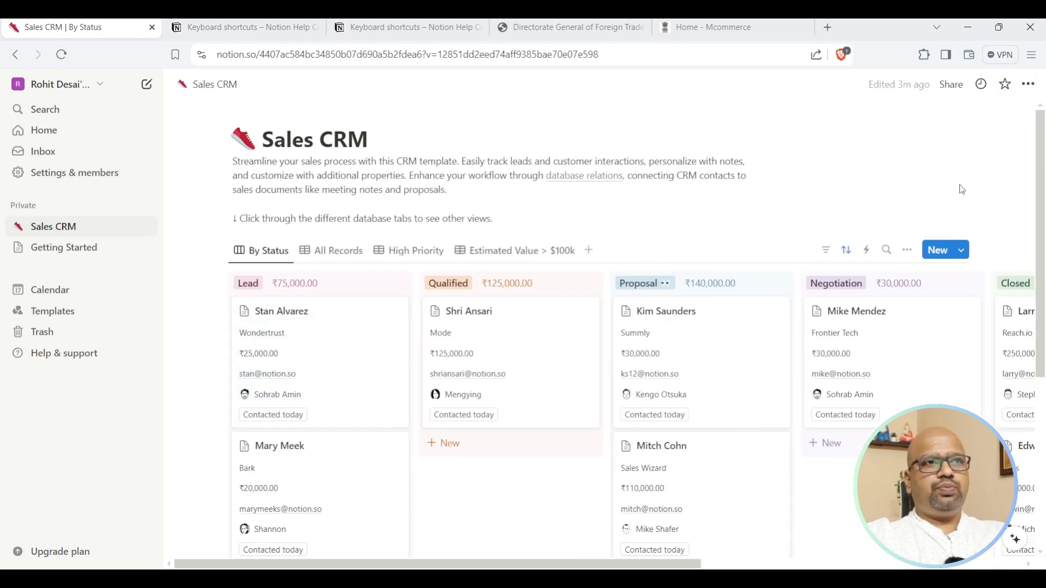
Drag the Wondertrust card through the Negotiation and Closed columns to the top of Lost.
scroll(677, 295, down, 1)
scroll(626, 298, down, 5)
scroll(568, 310, up, 2)
scroll(335, 204, up, 2)
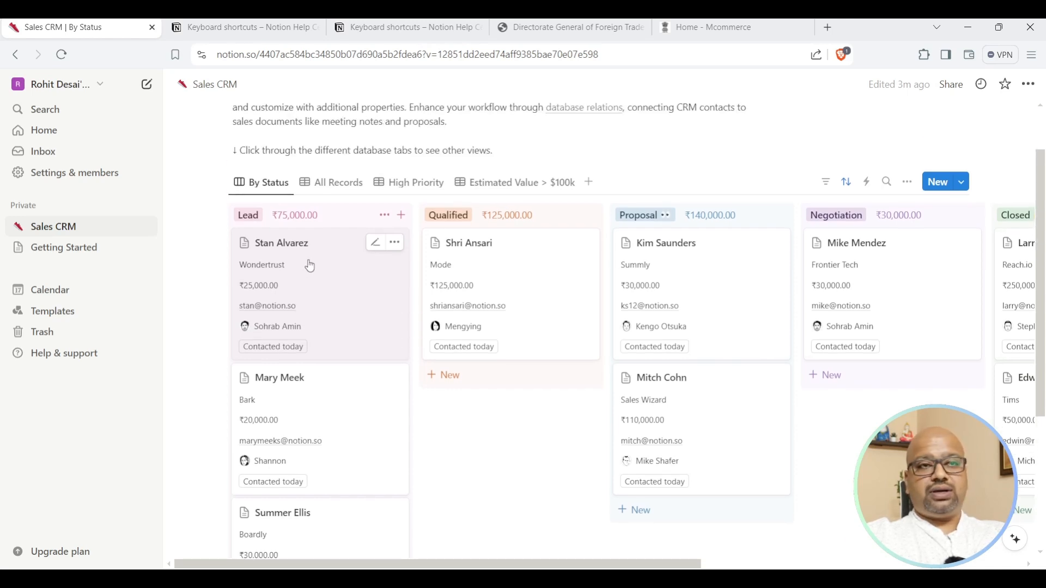
drag(306, 263, 899, 406)
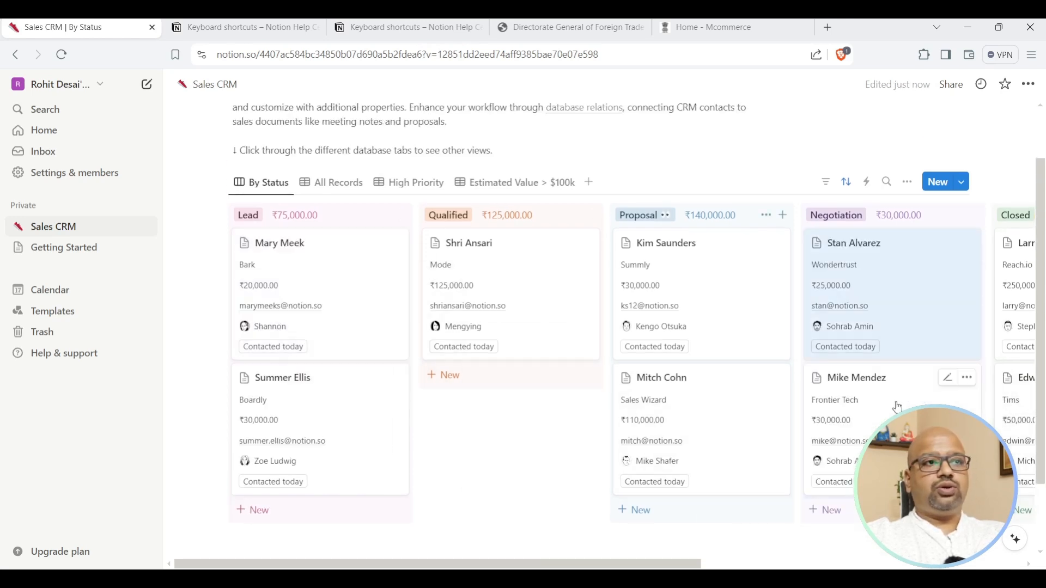
drag(606, 567, 814, 565)
drag(497, 260, 738, 486)
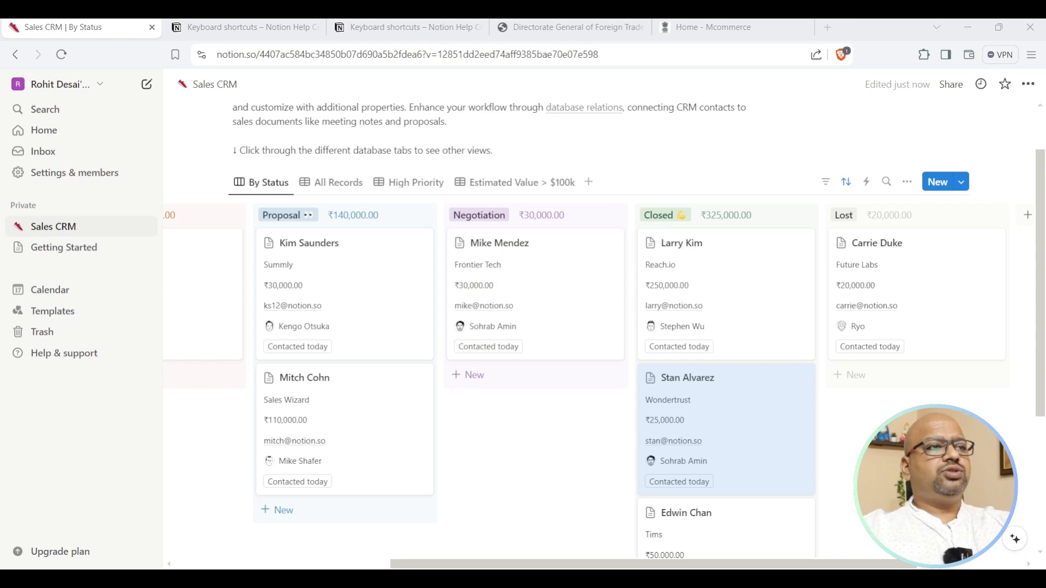
drag(713, 415, 906, 408)
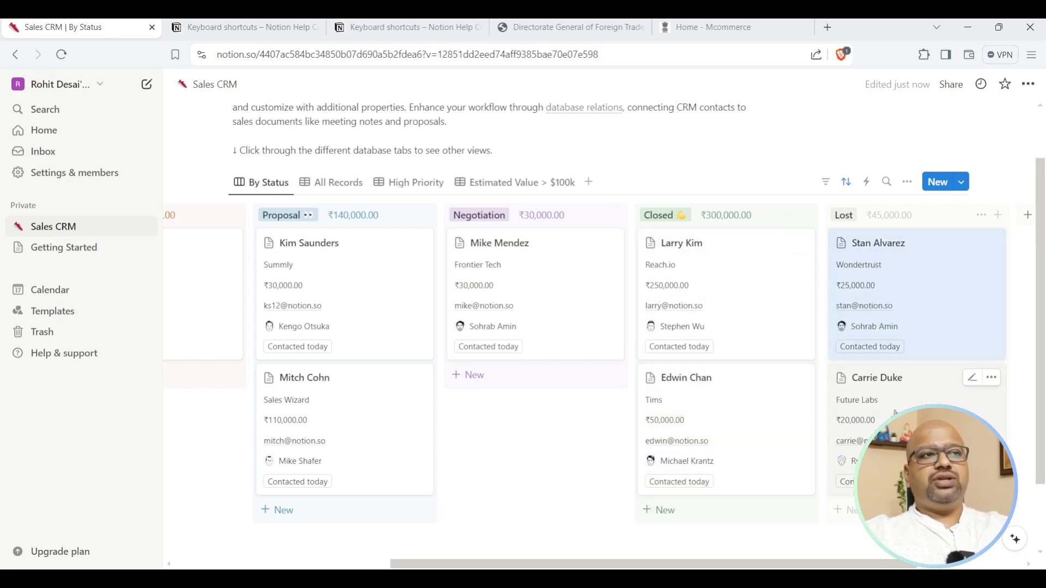
Peek at the Frontier Tech and Summly lead pages, closing each one.
scroll(896, 286, left, 5)
click(899, 287)
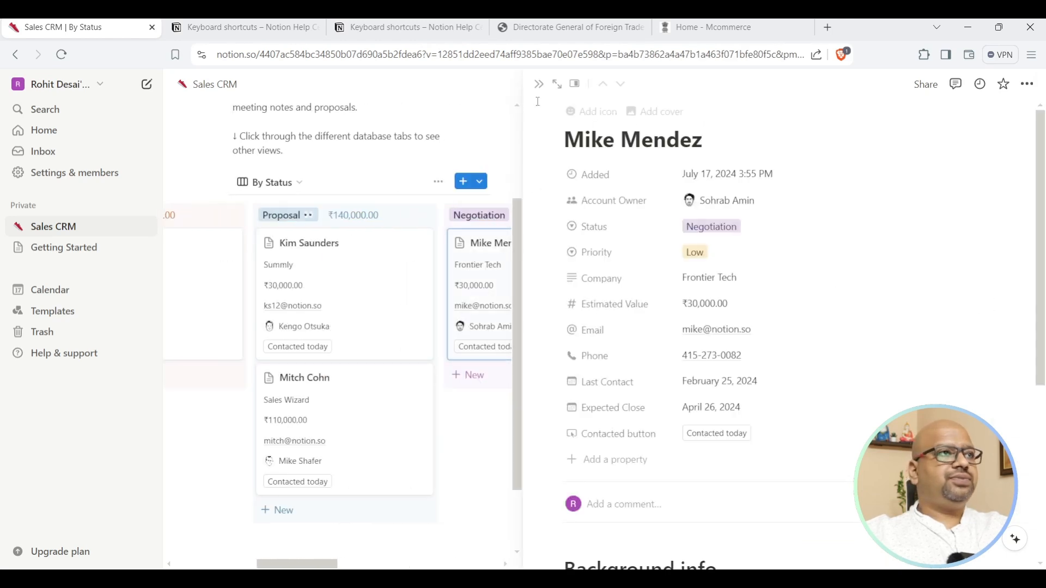
click(539, 83)
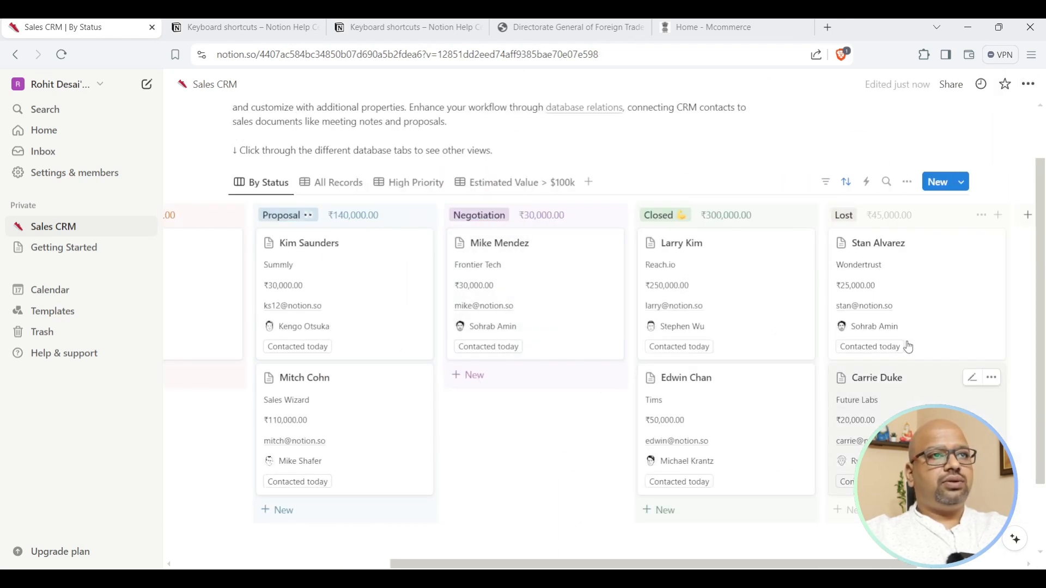
scroll(782, 379, right, 3)
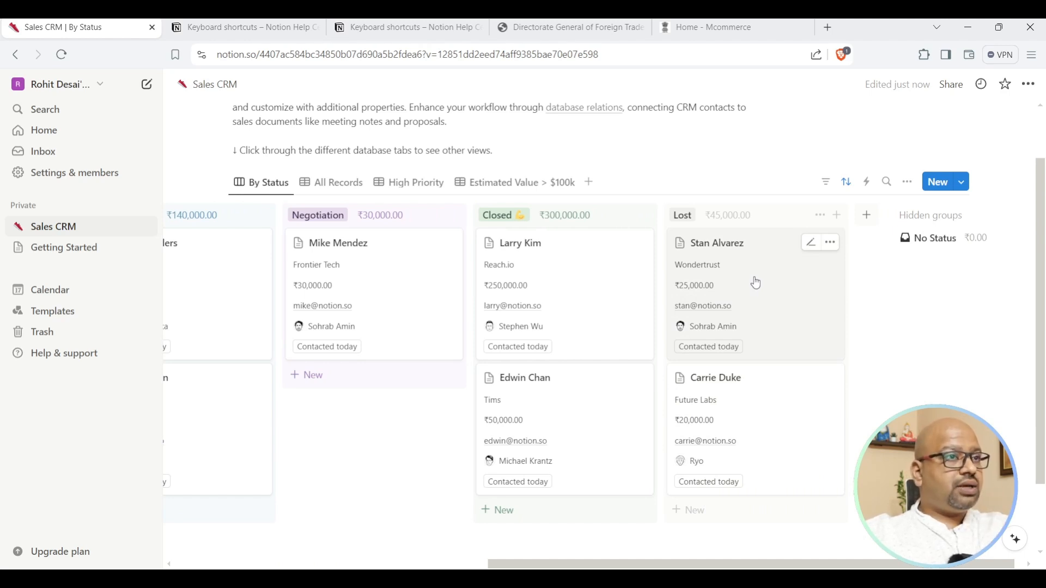
scroll(756, 283, left, 8)
click(756, 282)
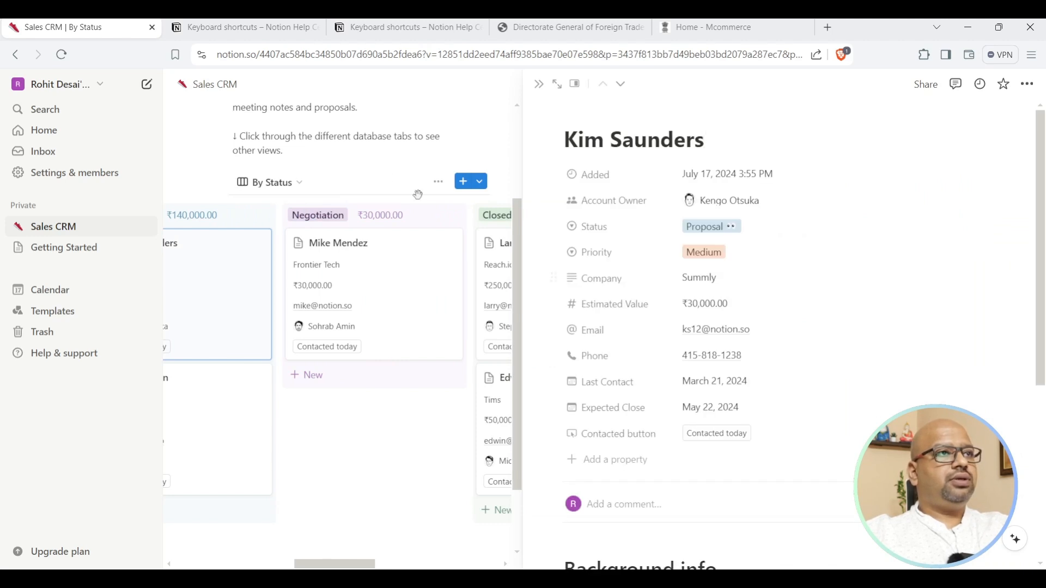
click(537, 84)
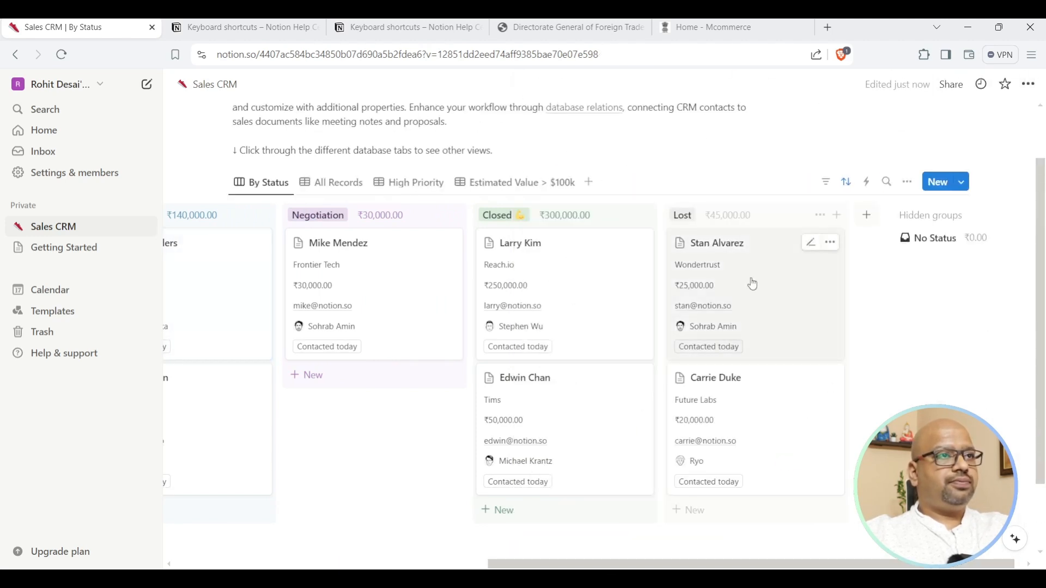
Open and close one contact's record, then open another contact's deal record beside the board.
scroll(753, 284, left, 8)
click(752, 283)
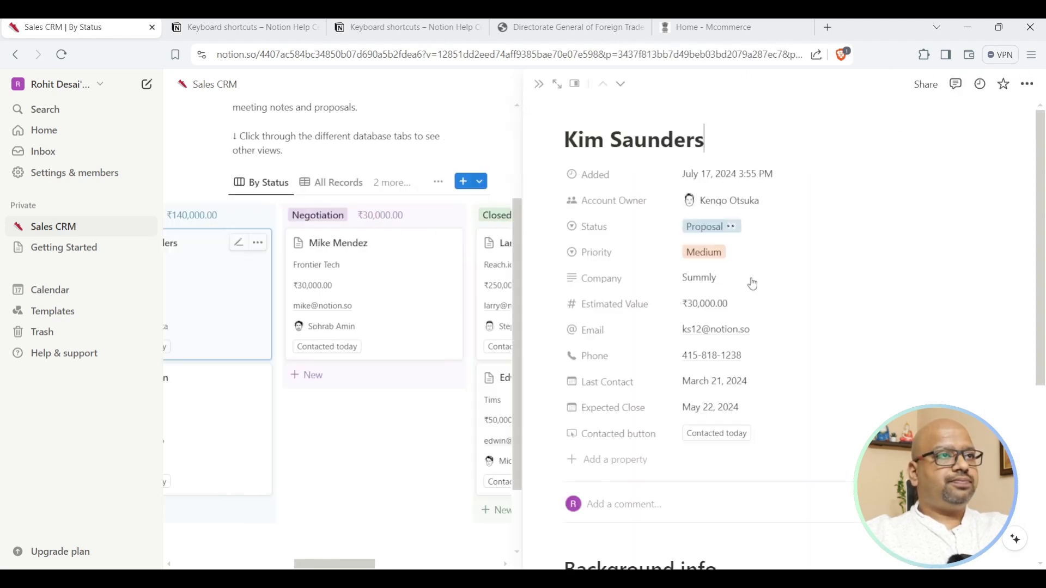
click(540, 84)
scroll(773, 196, right, 1)
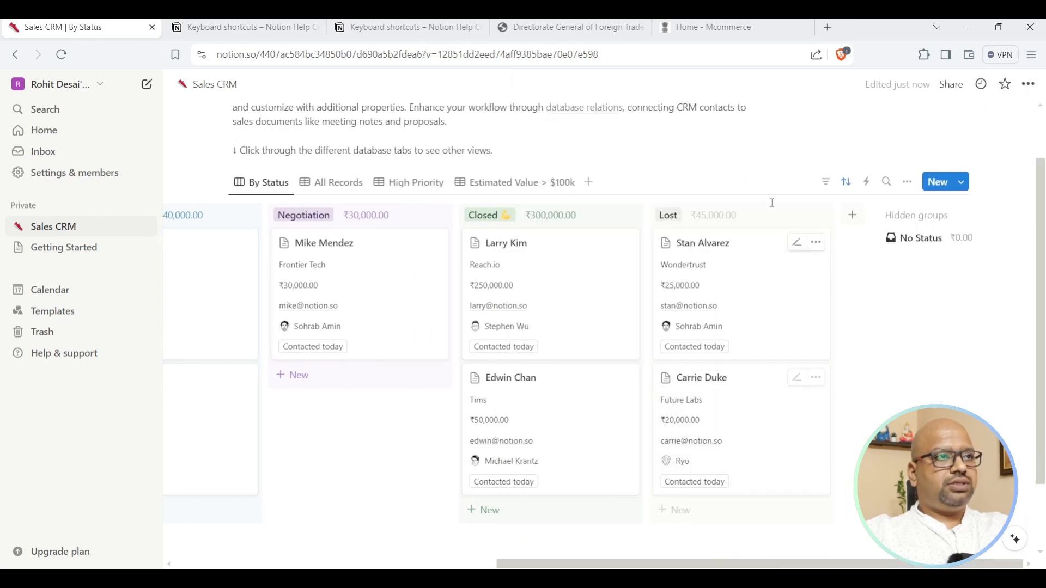
click(796, 244)
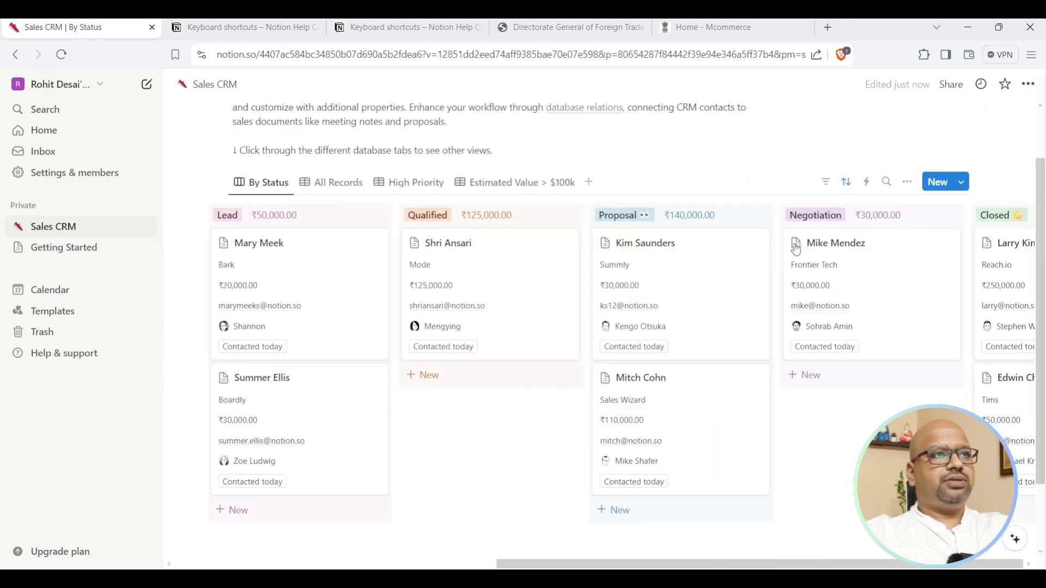
scroll(748, 467, down, 10)
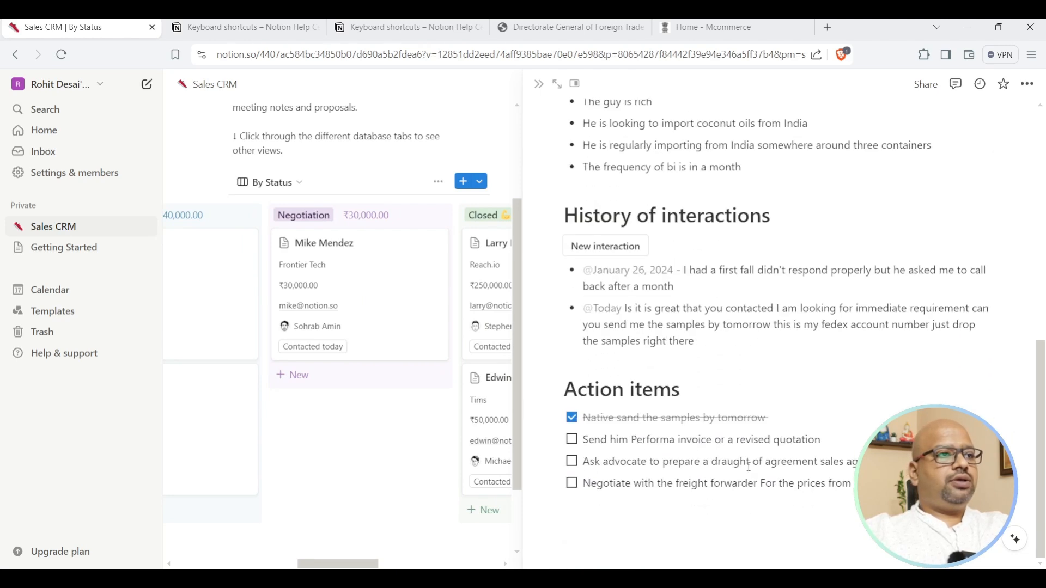
Add a 'We lost the deal' Heading 1 noting the buyer wouldn't sign over unworkable import terms.
click(578, 516)
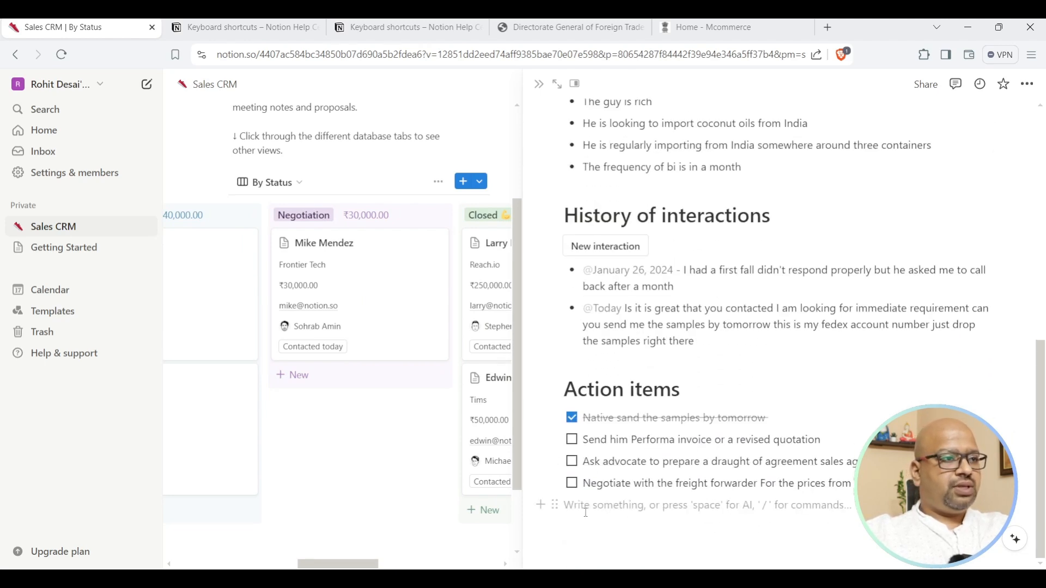
key(Return)
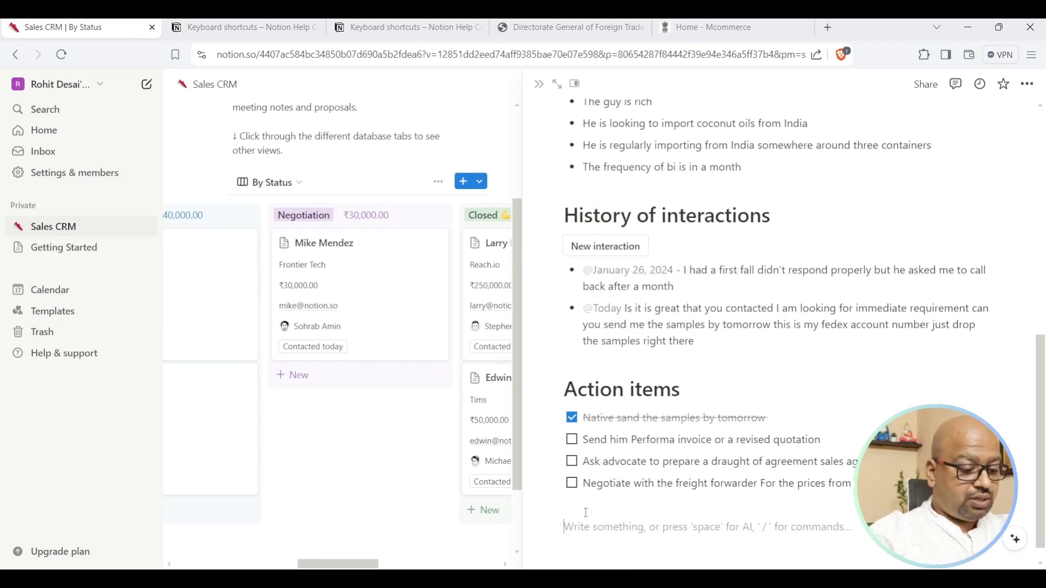
text(/)
click(650, 461)
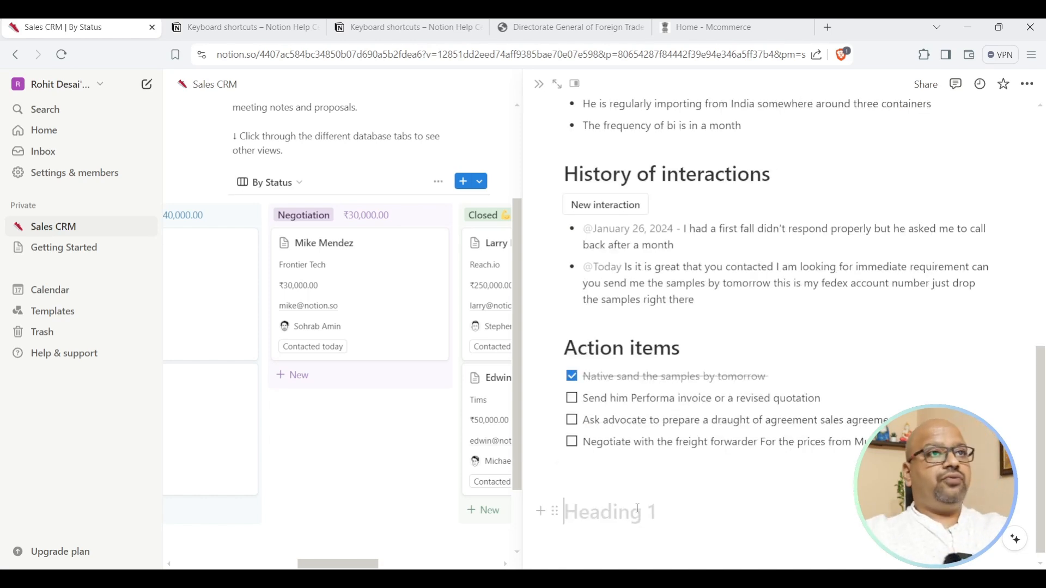
text(We lost the deal)
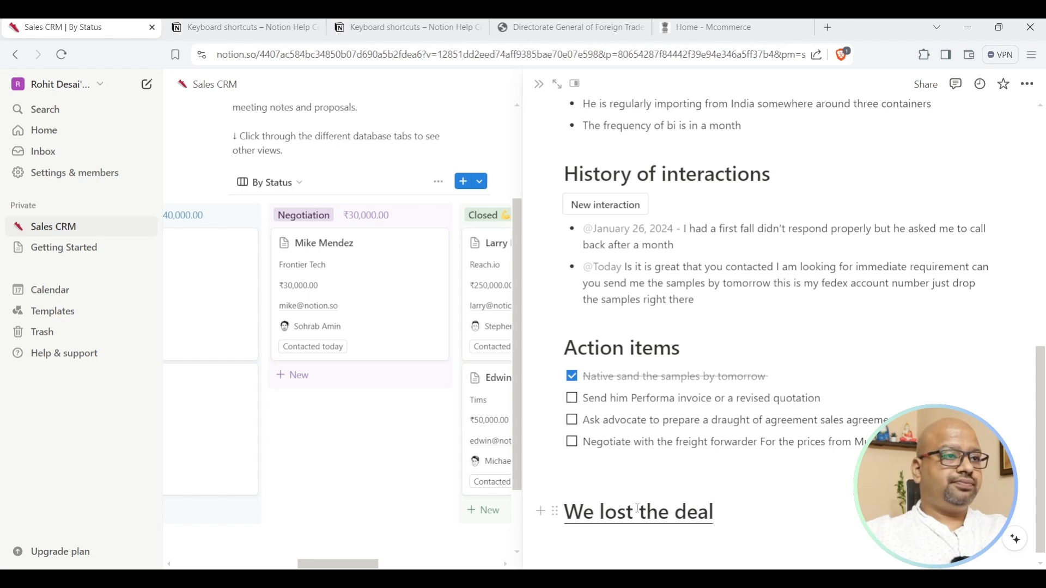
key(Return)
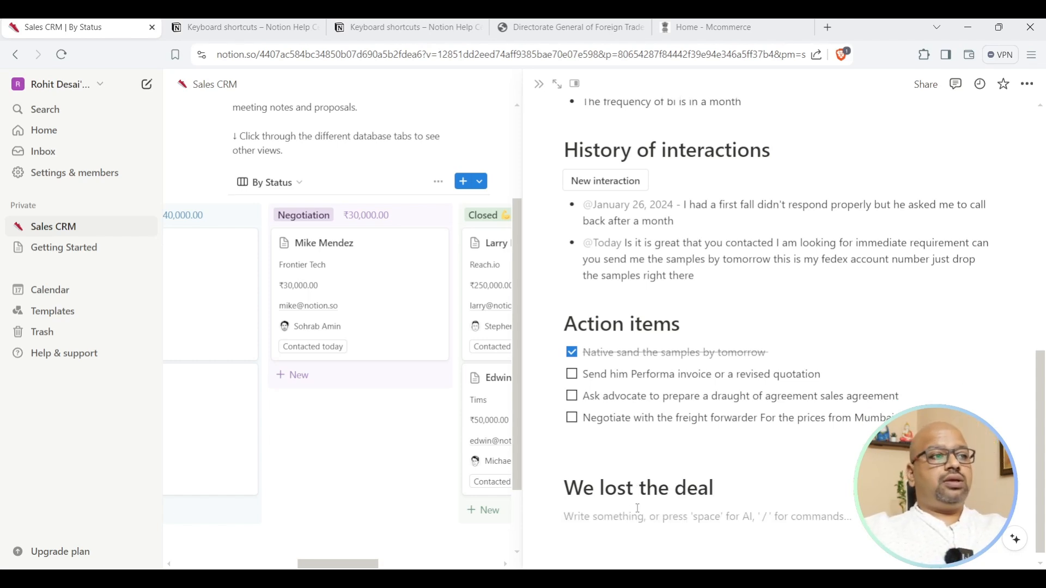
text(The)
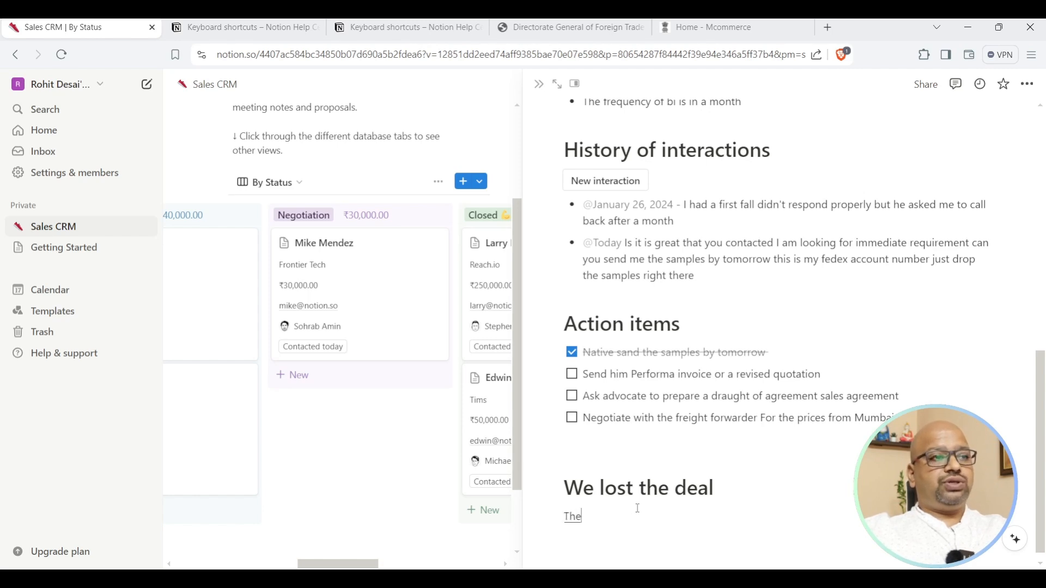
text( buyer was not ready to sign)
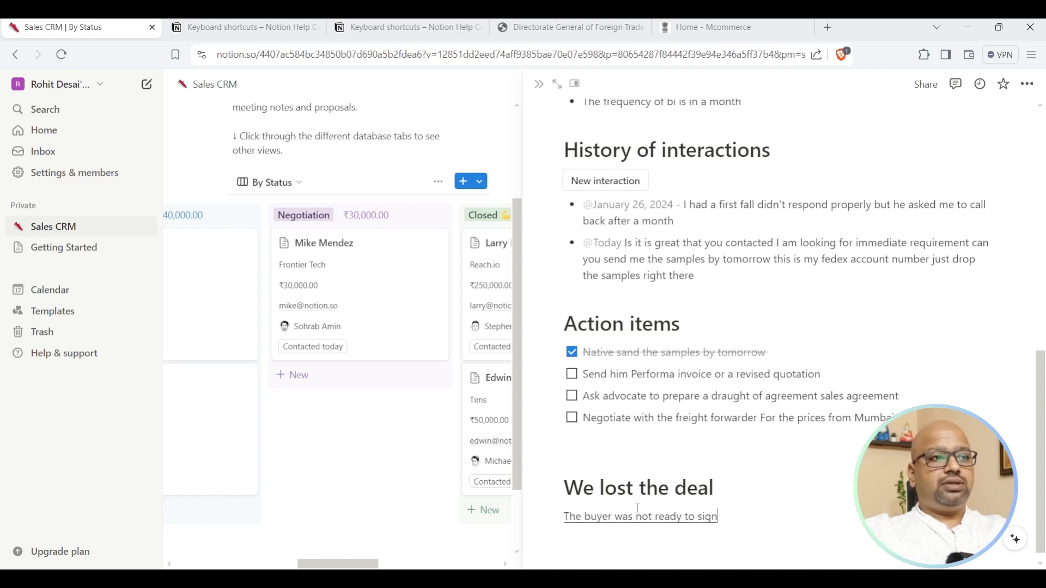
text( the agreement)
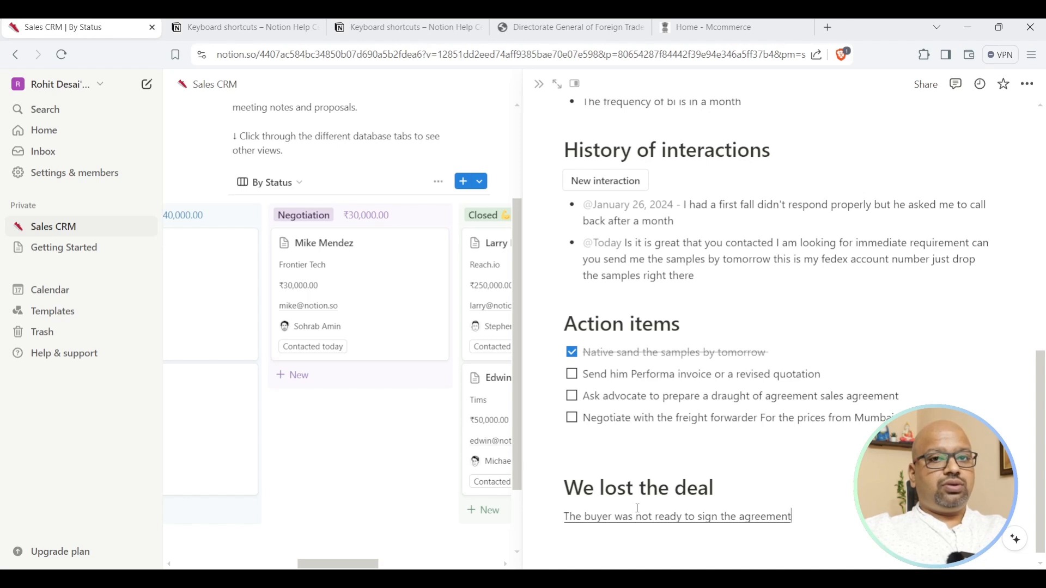
text( on the import)
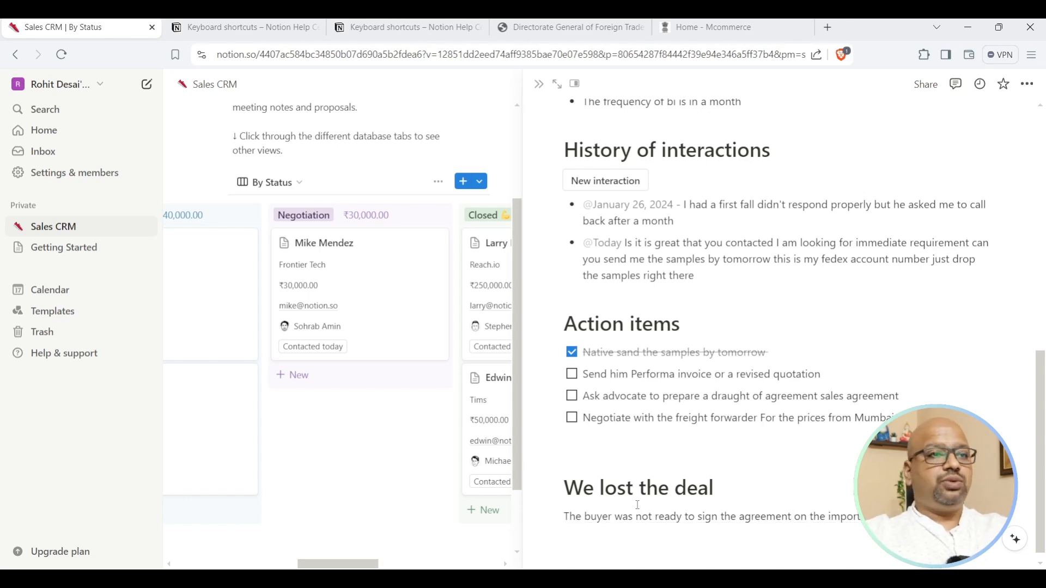
text( terms did not work)
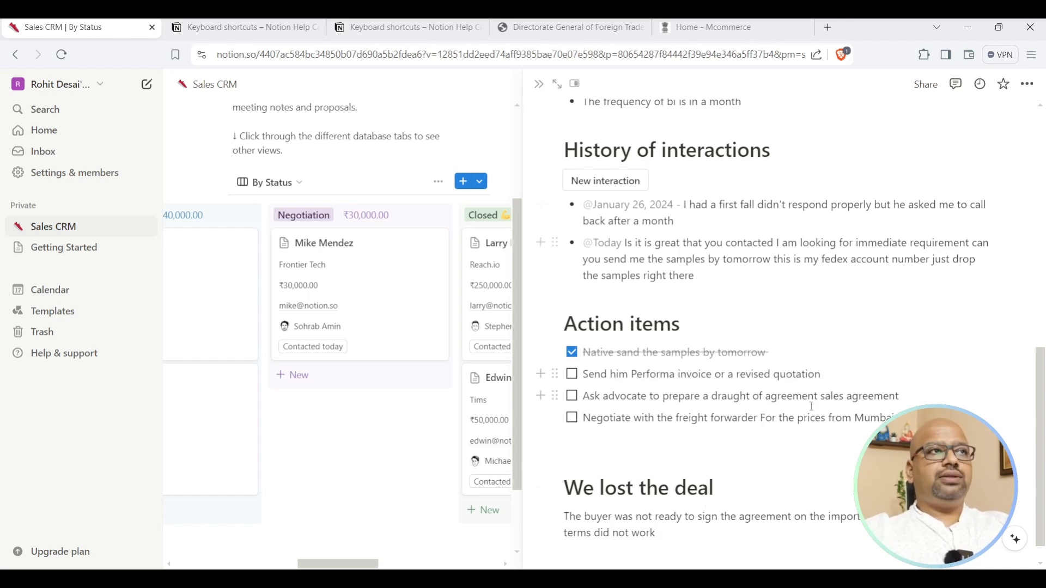
click(541, 85)
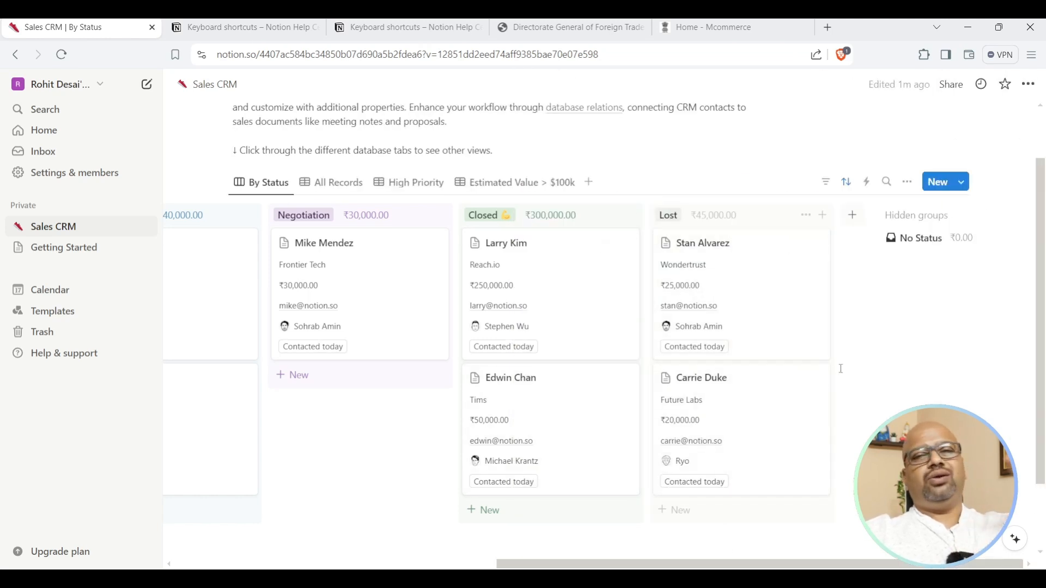
scroll(768, 282, left, 10)
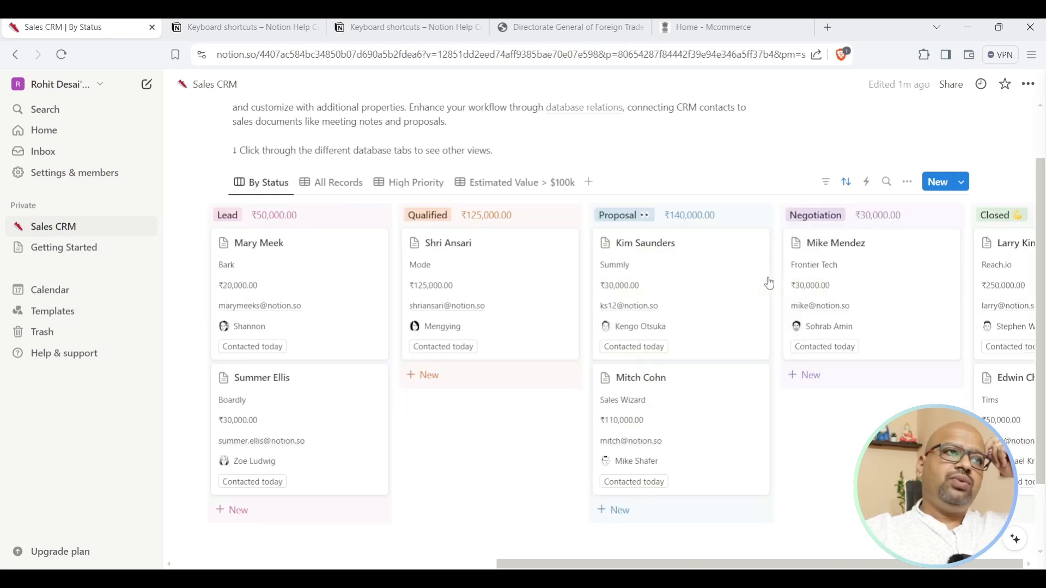
click(768, 283)
click(539, 83)
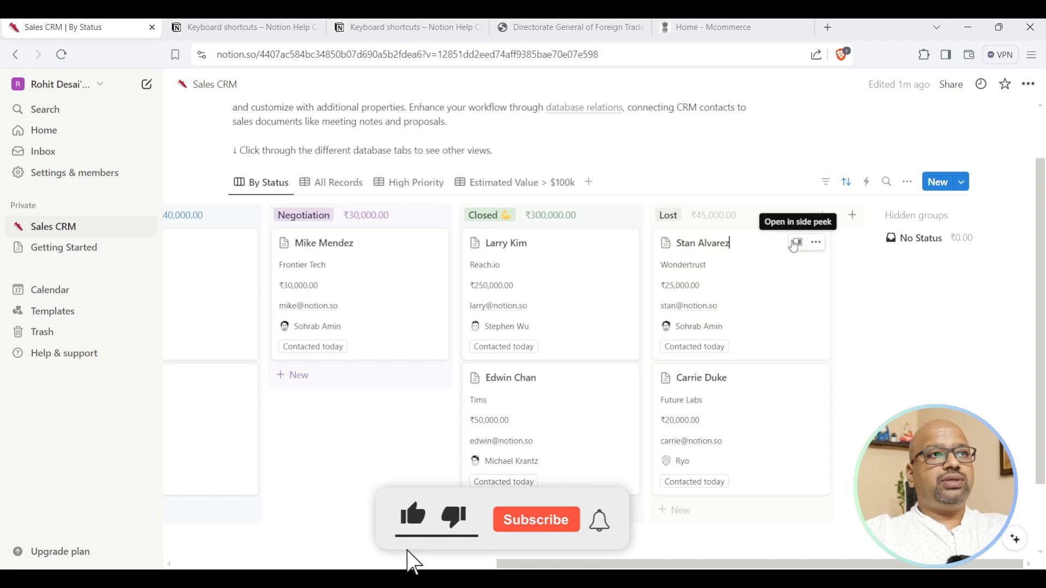
scroll(794, 240, left, 10)
click(794, 245)
scroll(871, 381, down, 10)
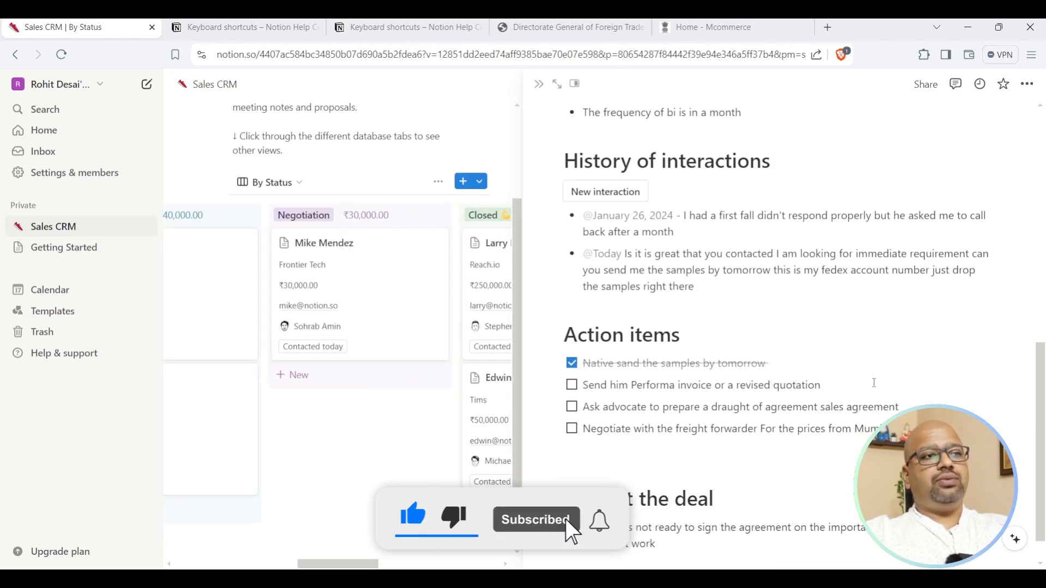
drag(570, 461, 717, 461)
drag(608, 488, 658, 506)
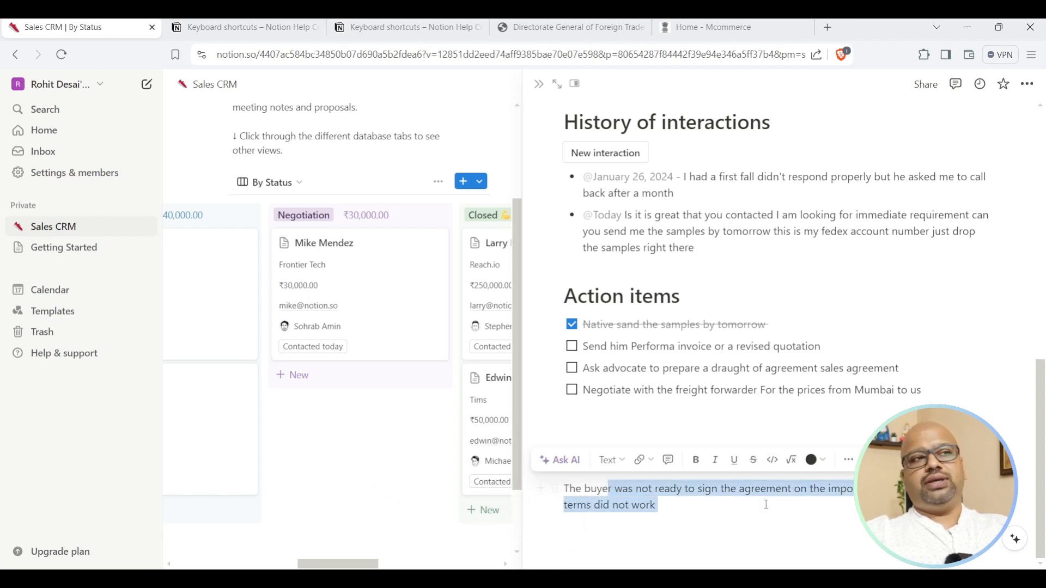
click(539, 84)
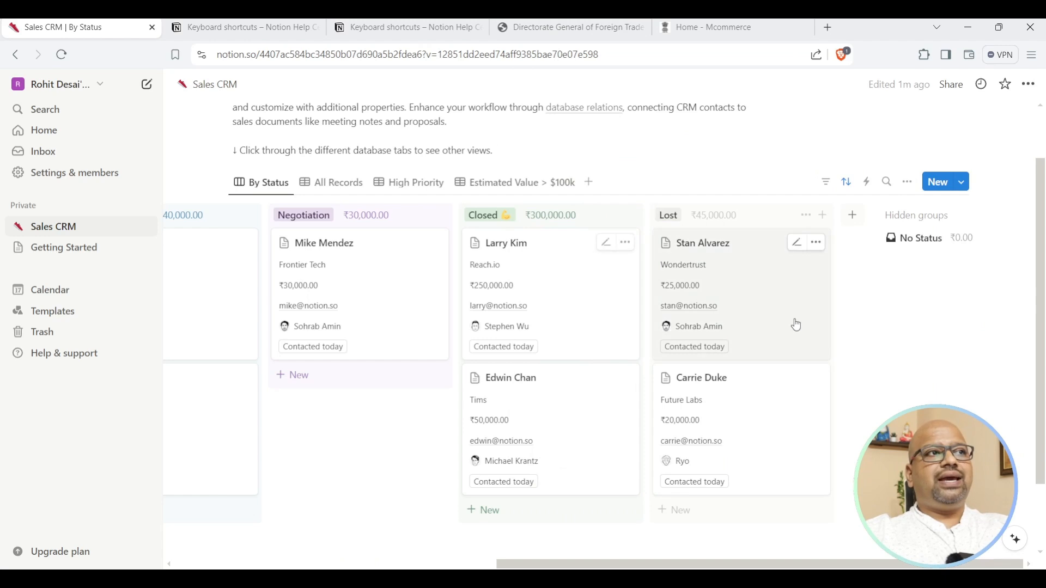
scroll(654, 381, down, 2)
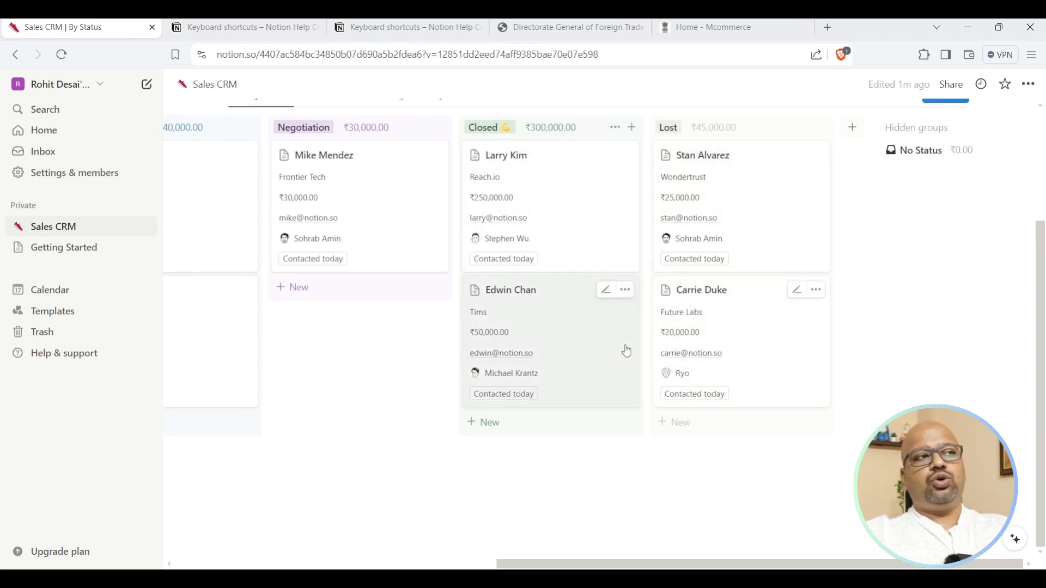
Drag the ₹50,000.00 Tims deal from Closed into Lost, making Lost ₹95,000.00 and Closed ₹250,000.00.
drag(623, 376, 748, 256)
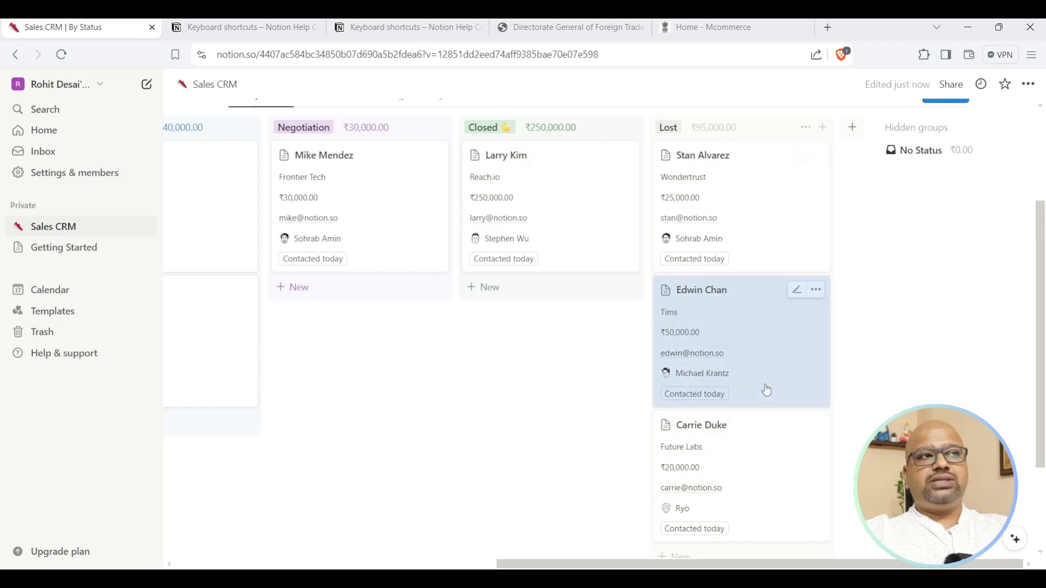
scroll(762, 383, down, 3)
scroll(759, 374, up, 5)
scroll(757, 373, down, 5)
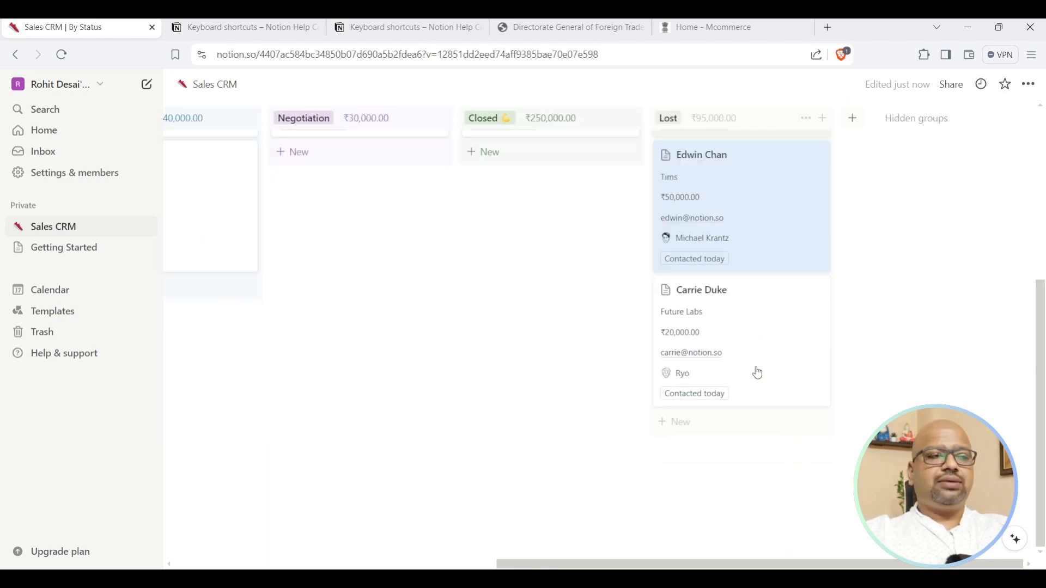
scroll(758, 373, up, 5)
scroll(757, 372, down, 4)
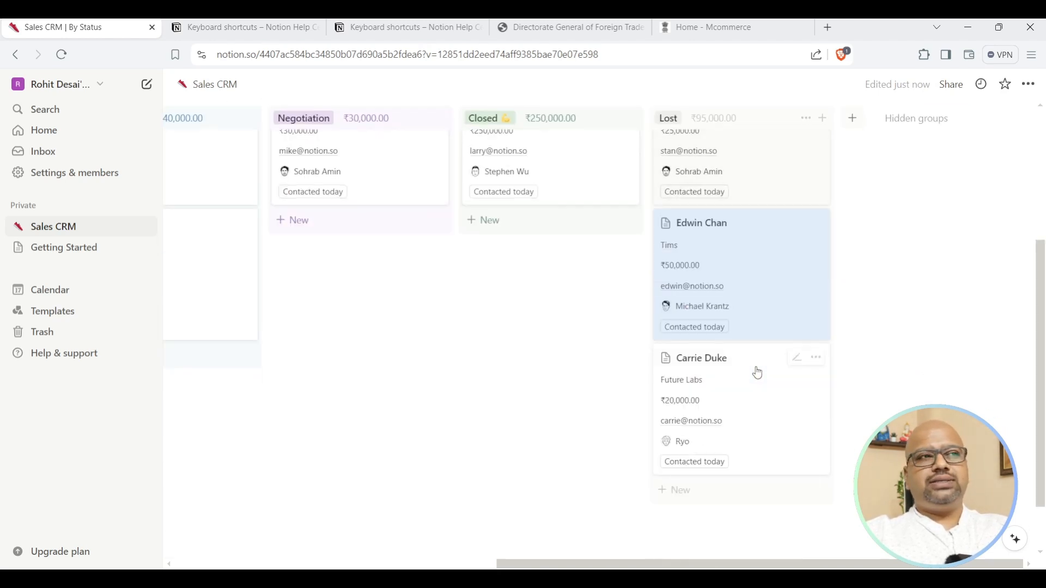
scroll(711, 326, up, 2)
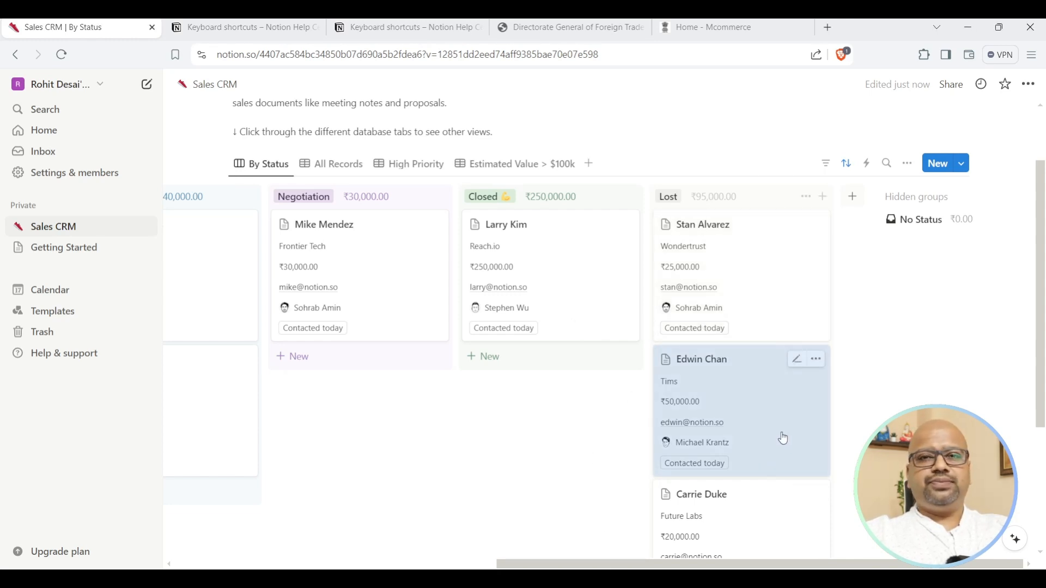
scroll(826, 320, down, 4)
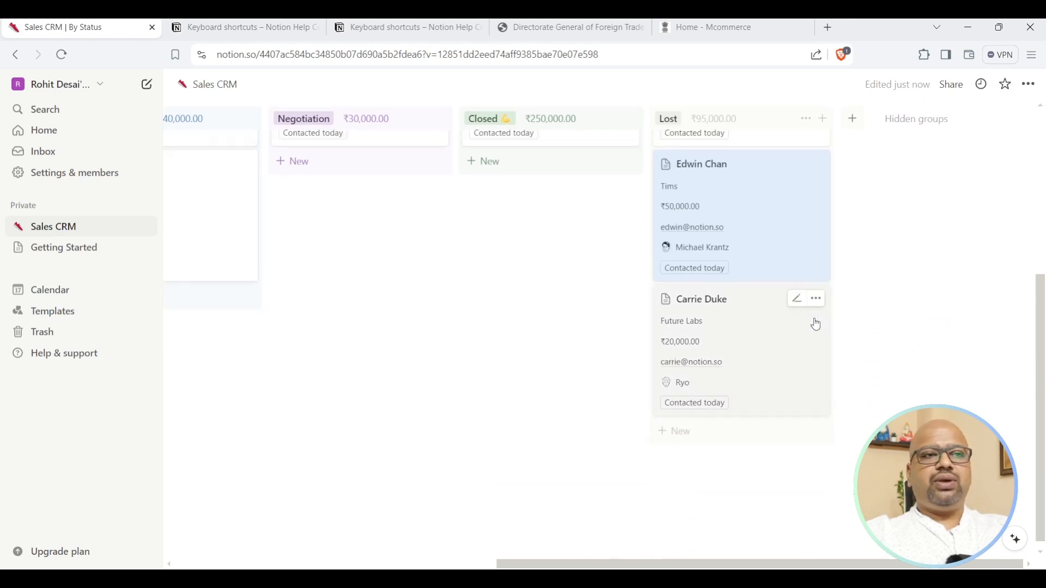
scroll(816, 324, up, 3)
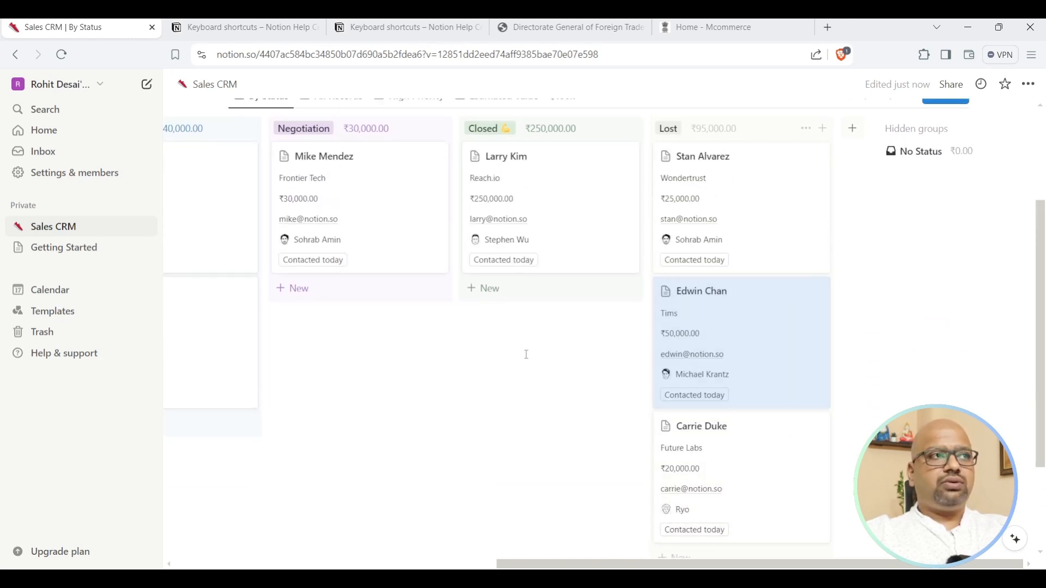
scroll(734, 382, up, 3)
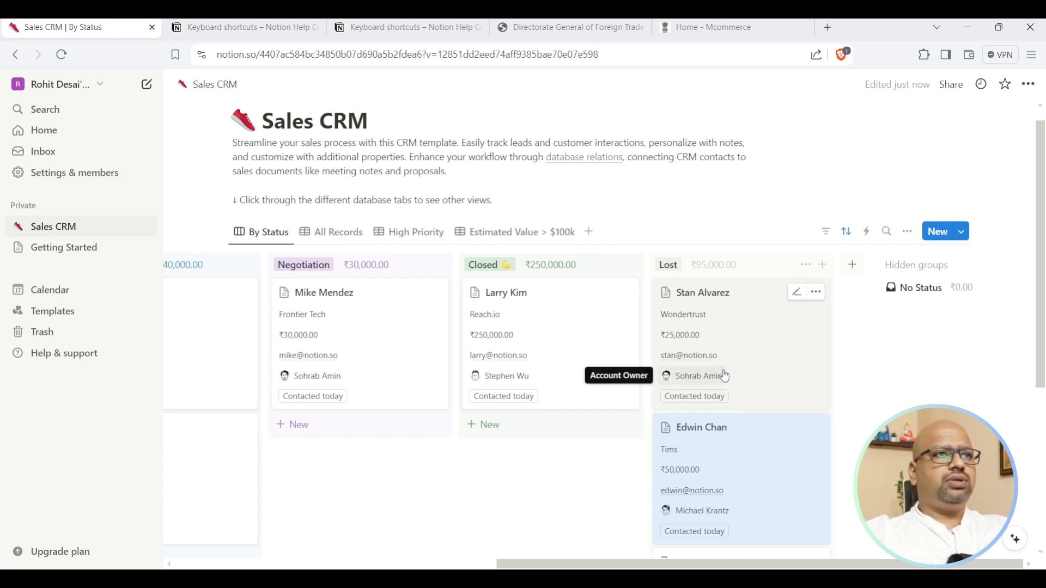
scroll(719, 364, down, 3)
scroll(720, 364, down, 1)
scroll(736, 273, up, 1)
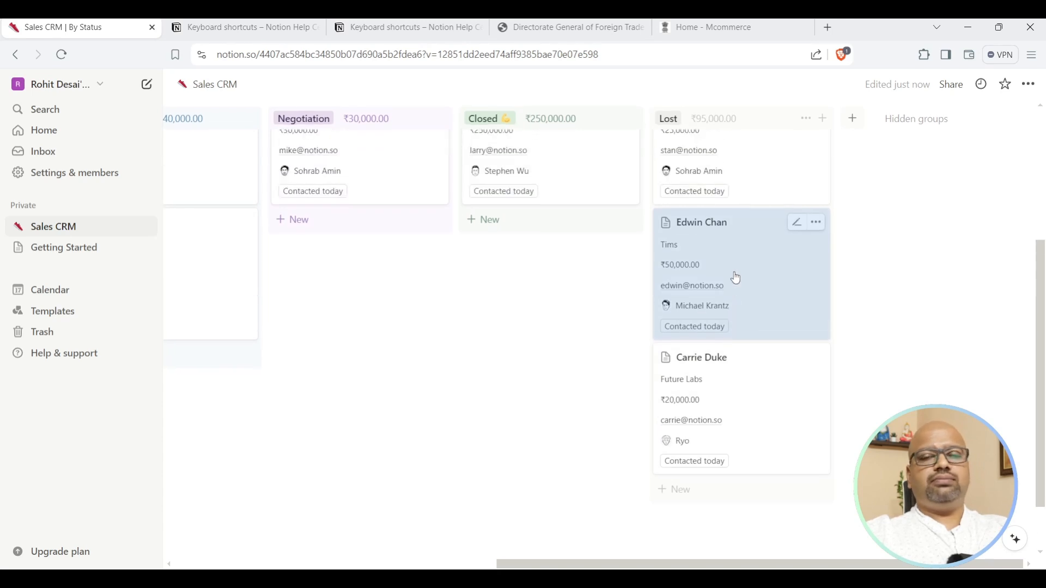
scroll(739, 281, up, 1)
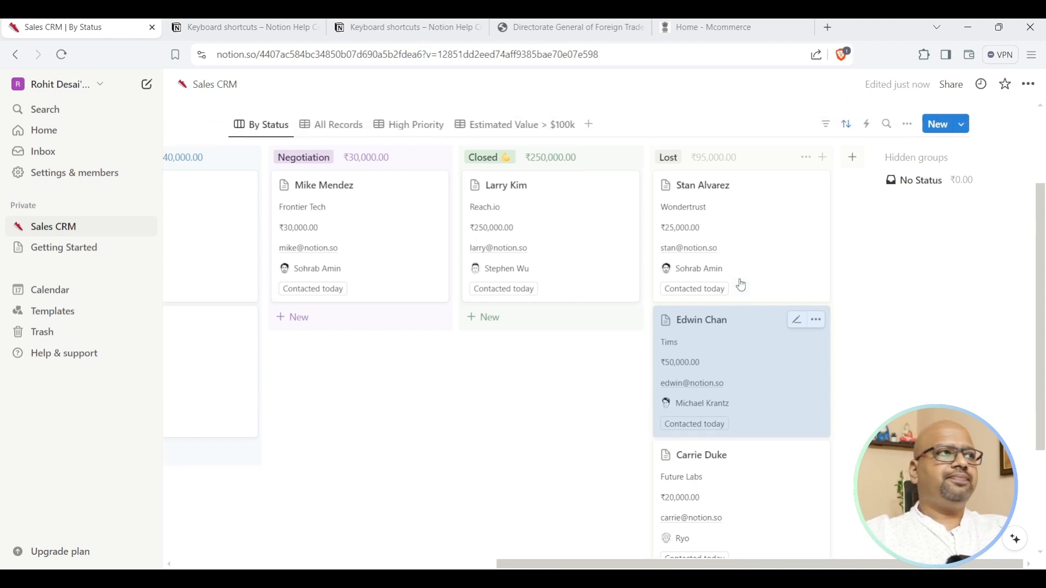
scroll(741, 286, up, 3)
scroll(500, 528, down, 4)
drag(598, 569, 218, 506)
scroll(564, 349, up, 4)
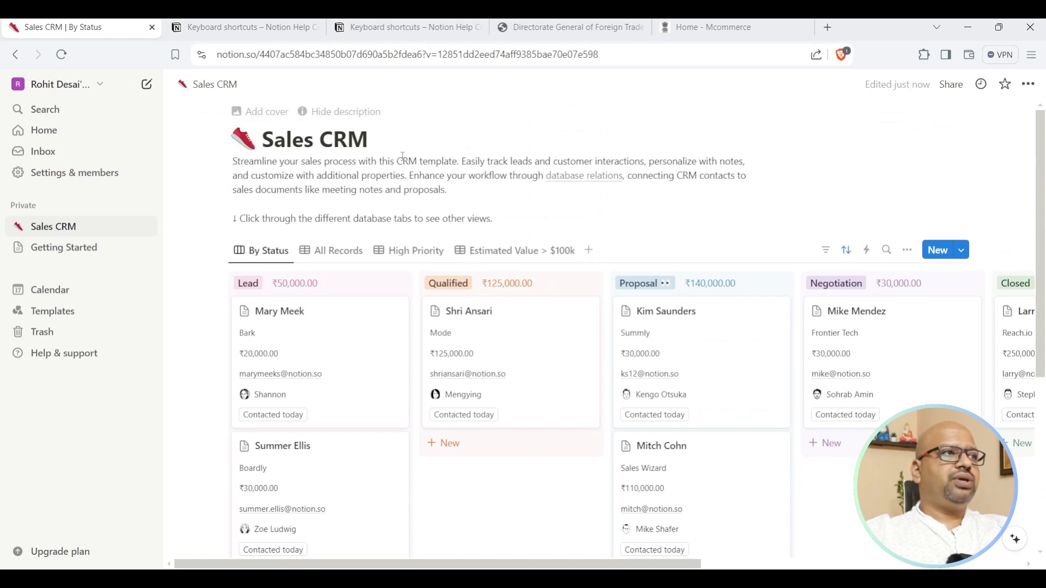
Type stray text into the board description, open the board's view options, then go to Getting Started.
text(uyo)
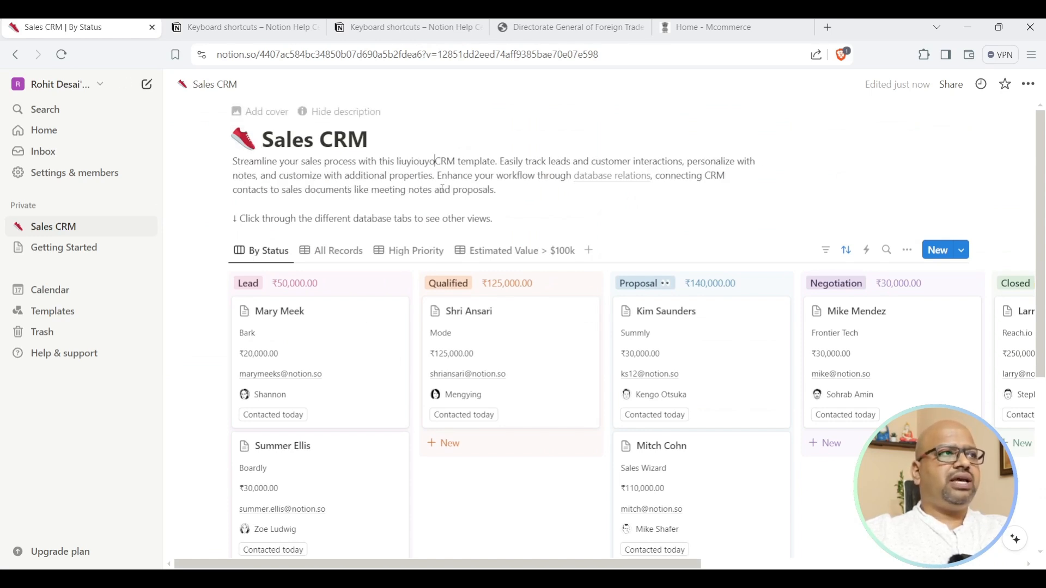
click(430, 216)
text(uiopyuio)
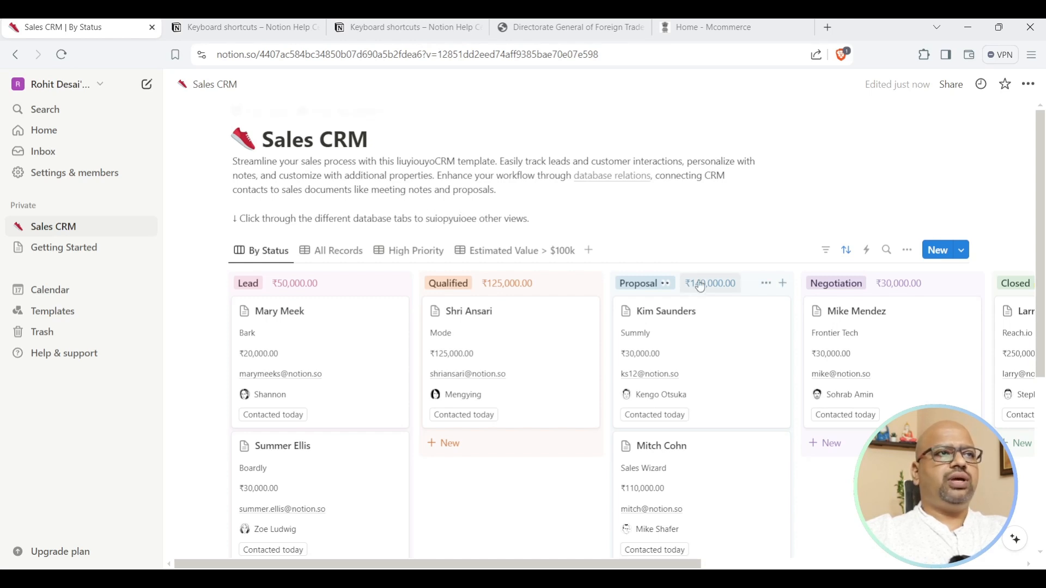
scroll(512, 283, down, 2)
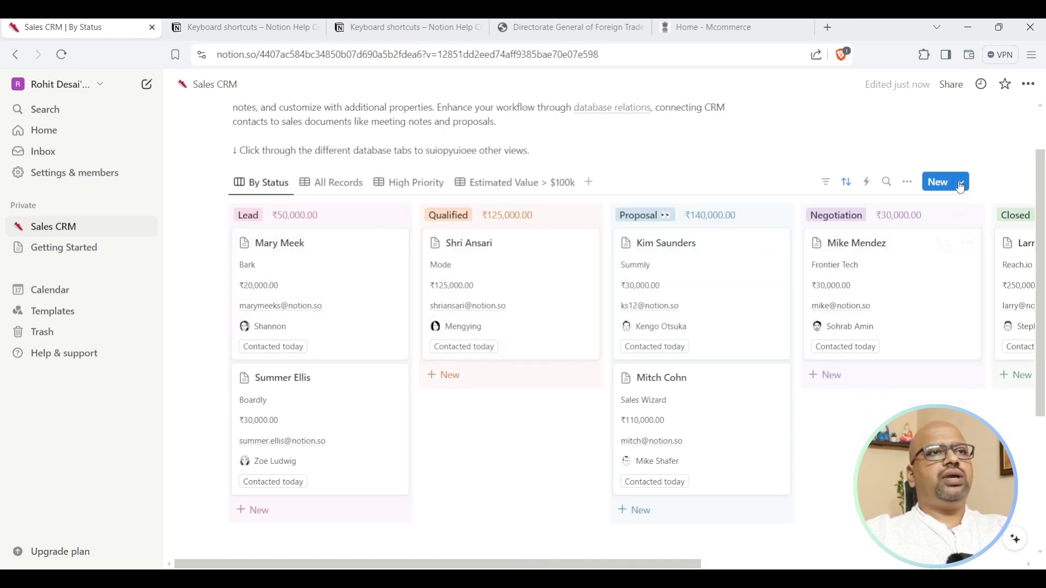
click(905, 185)
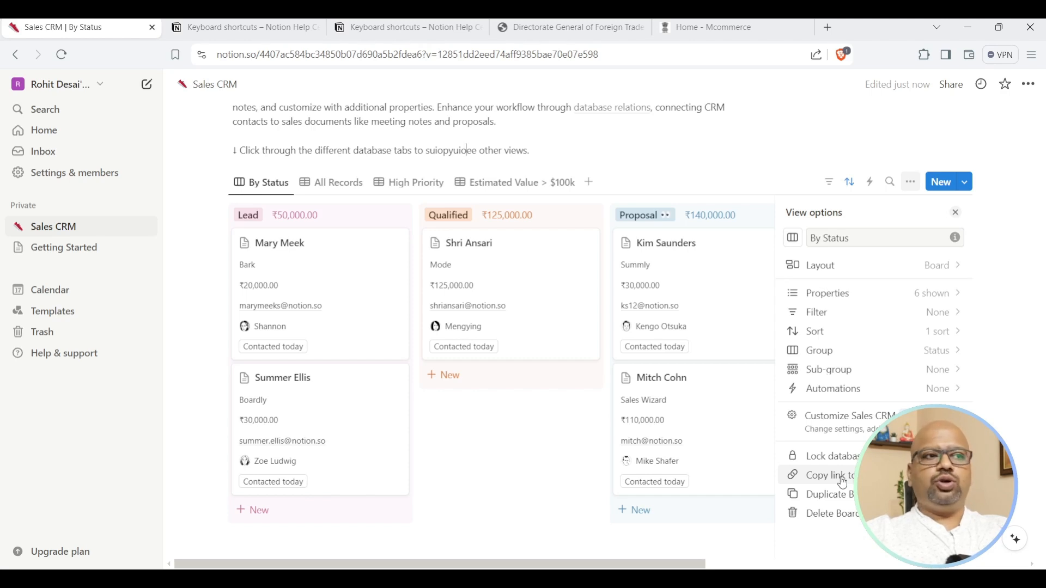
click(74, 252)
scroll(778, 285, down, 7)
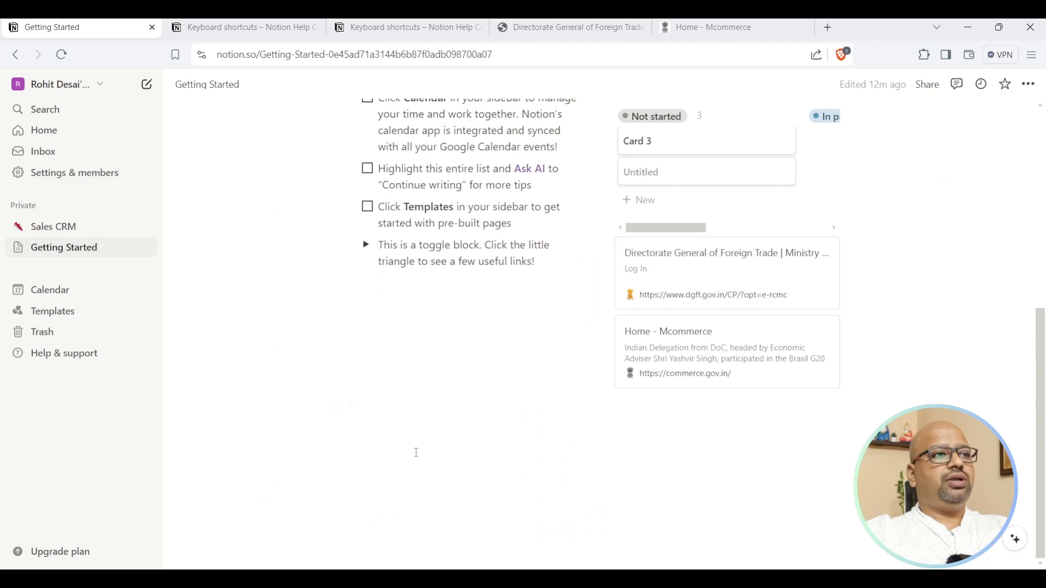
Insert a Link to page block for Sales CRM at the bottom of Getting Started.
click(414, 433)
text(/)
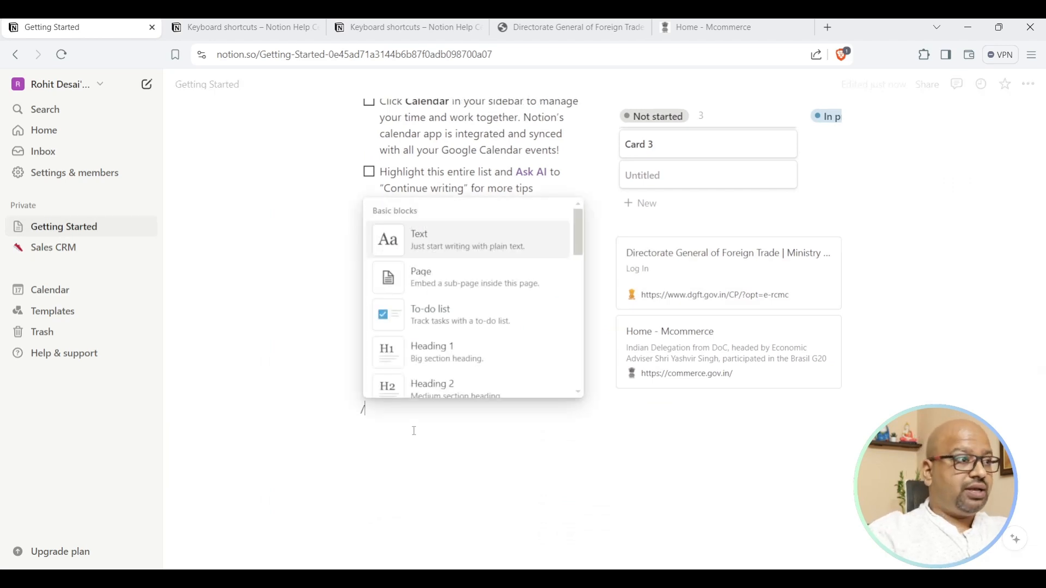
text(l)
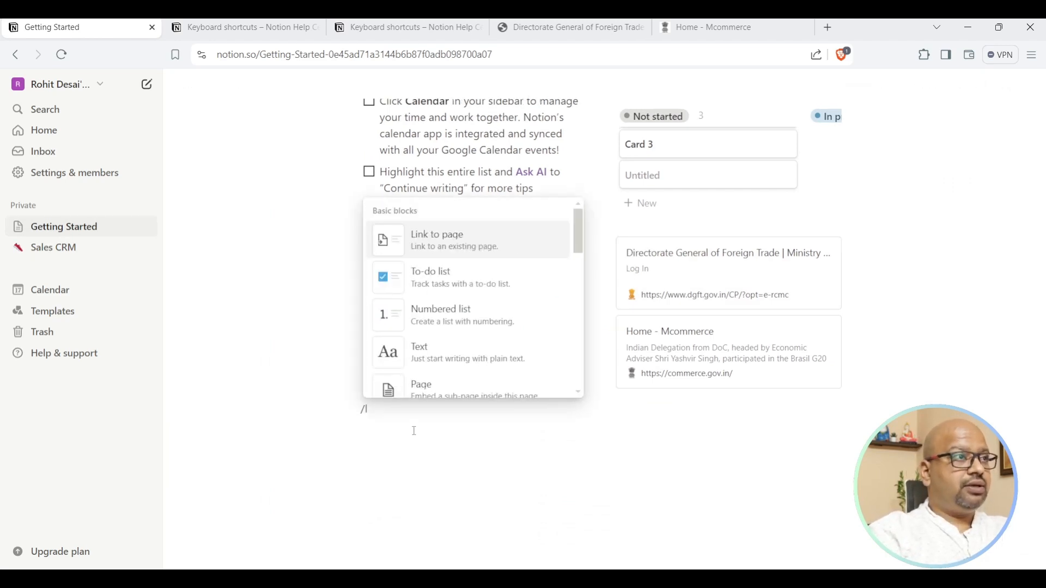
click(463, 242)
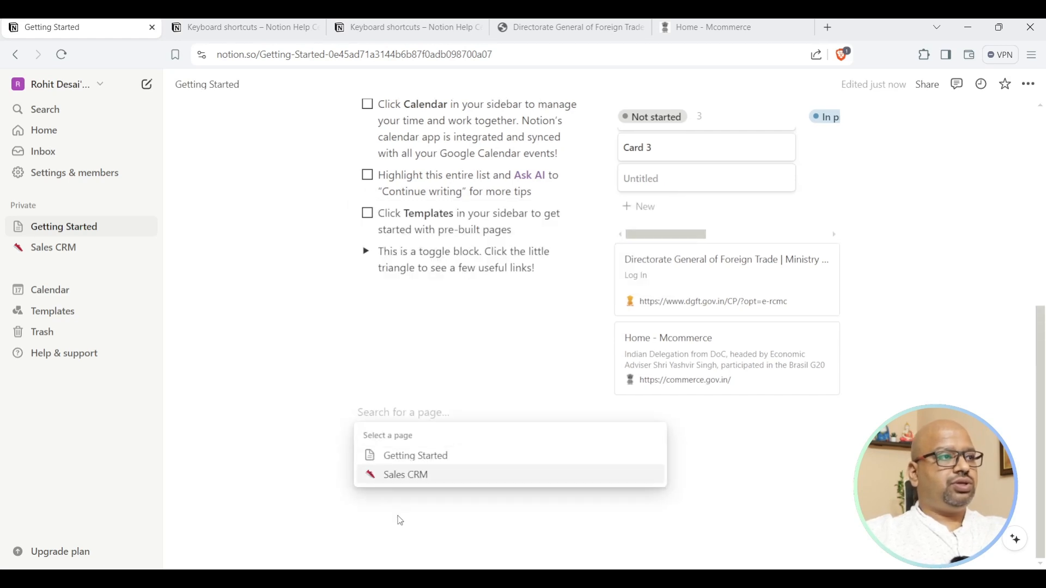
click(409, 475)
Follow the new Sales CRM link to confirm it opens the board.
scroll(433, 469, up, 7)
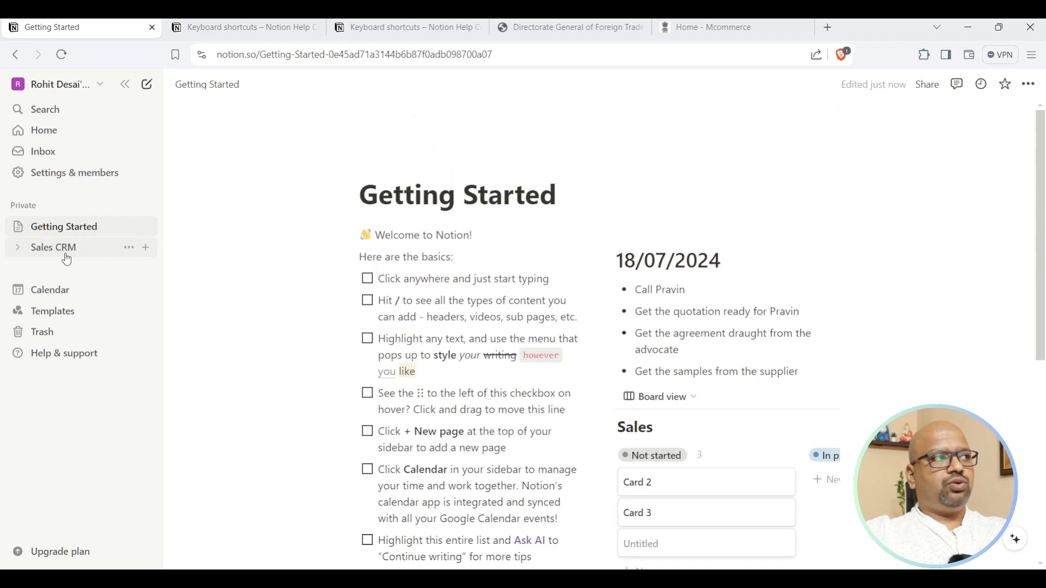
scroll(518, 289, down, 5)
scroll(518, 289, up, 5)
scroll(546, 286, down, 4)
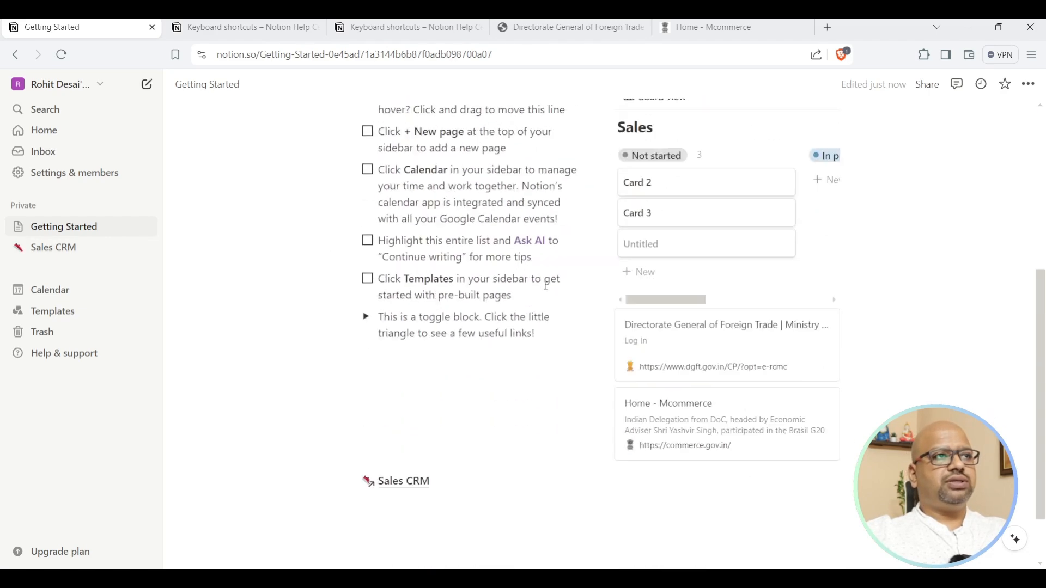
scroll(546, 286, down, 2)
click(404, 414)
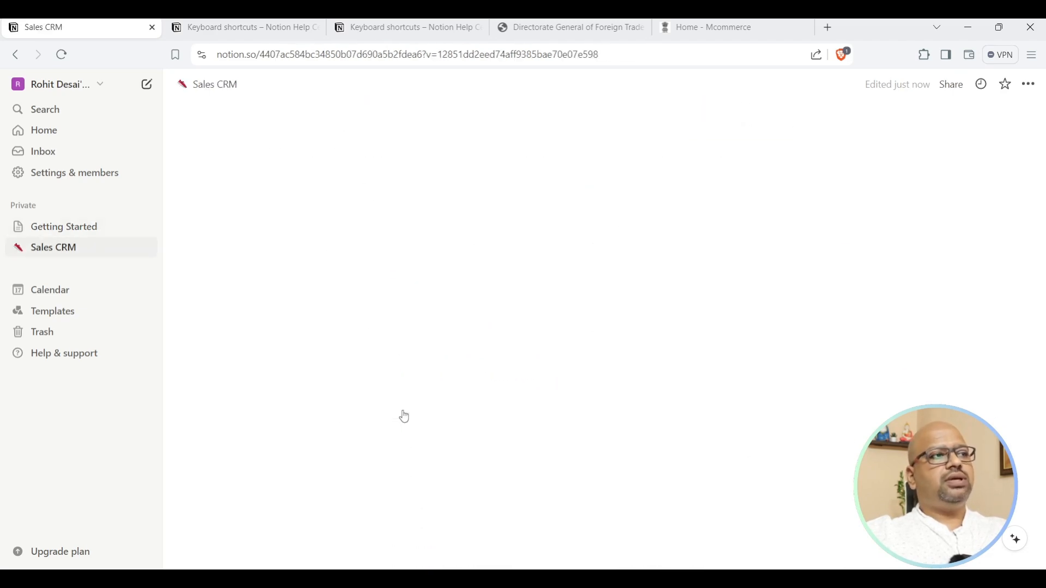
scroll(587, 388, down, 3)
scroll(587, 388, up, 2)
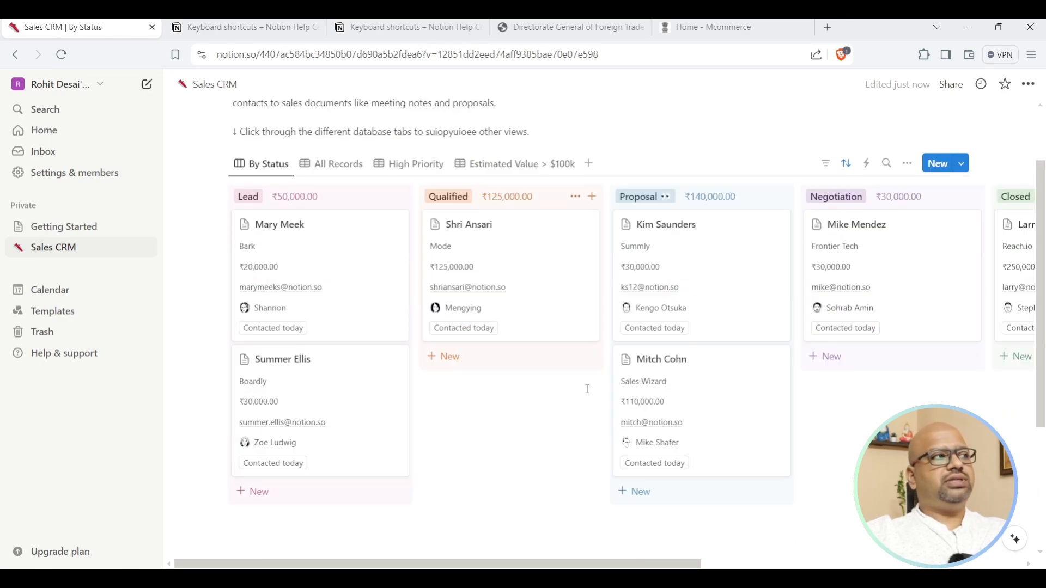
scroll(587, 388, up, 2)
click(55, 225)
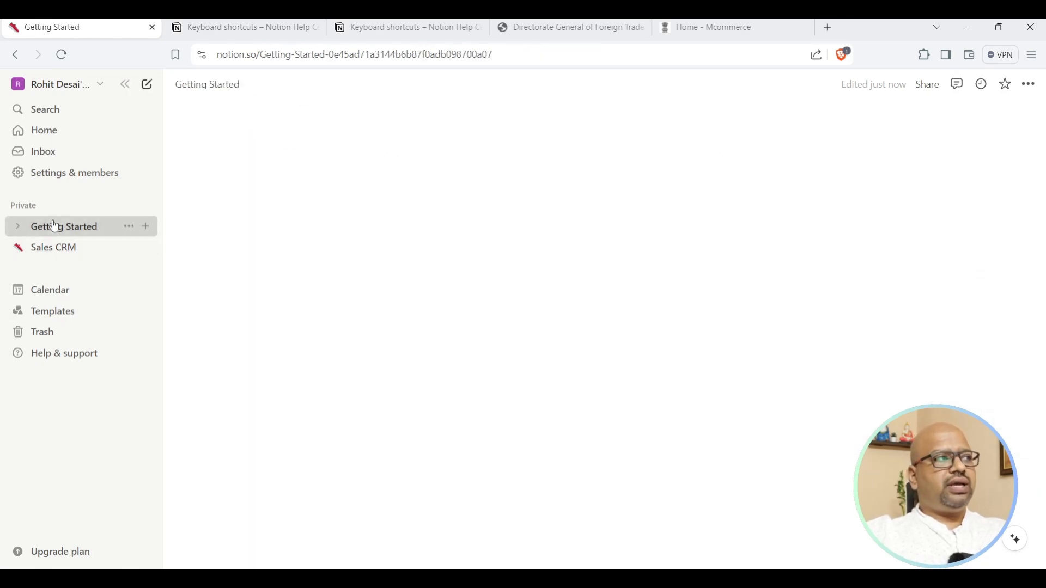
scroll(668, 399, down, 6)
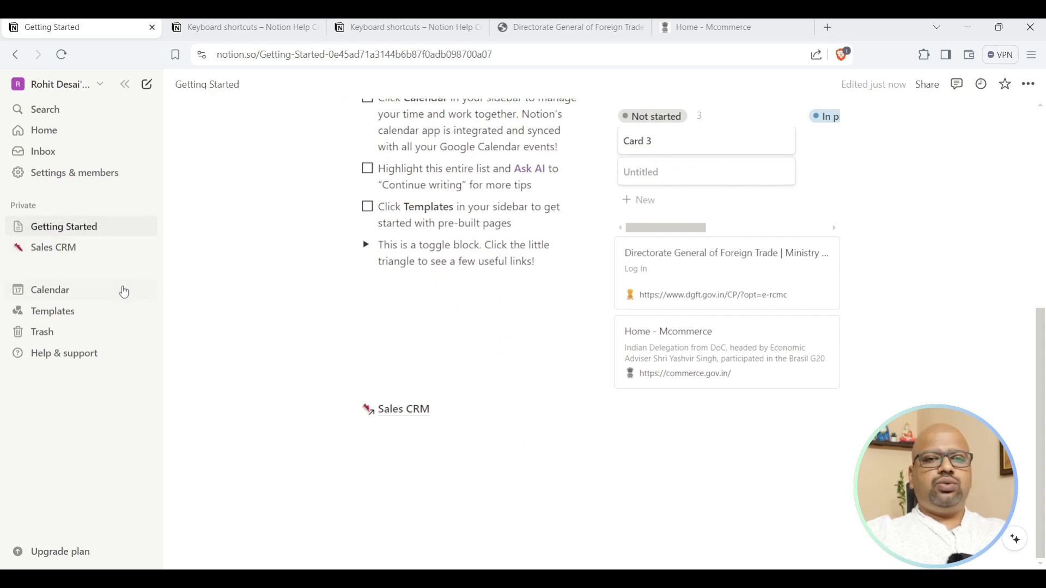
drag(37, 253, 60, 241)
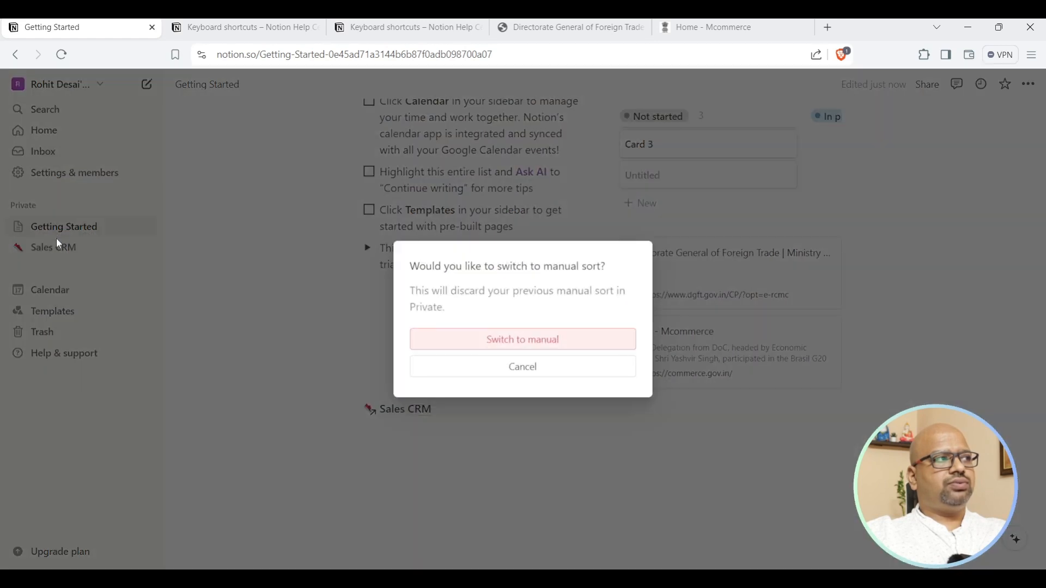
click(528, 364)
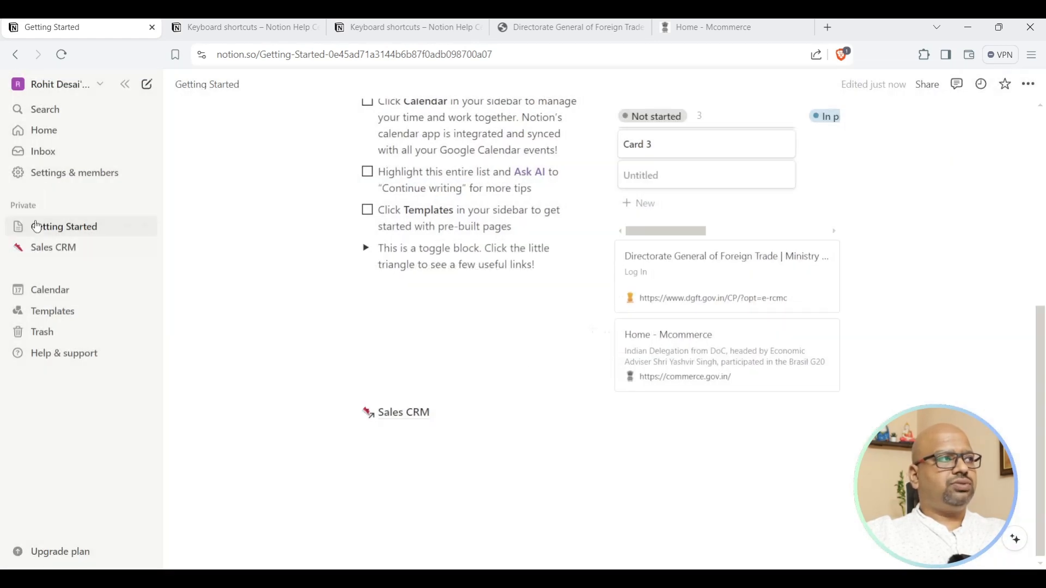
drag(40, 254, 82, 234)
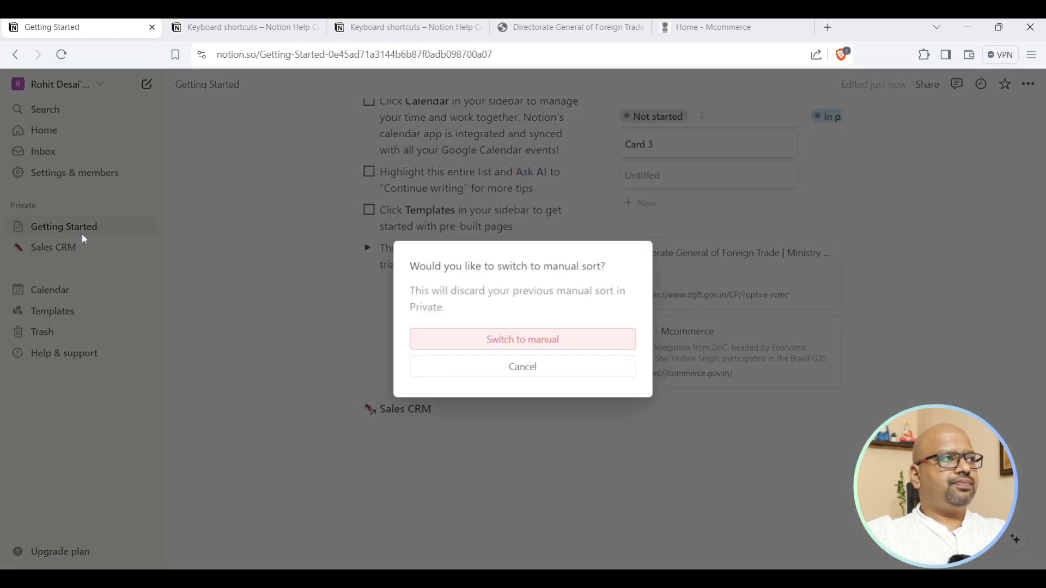
click(556, 375)
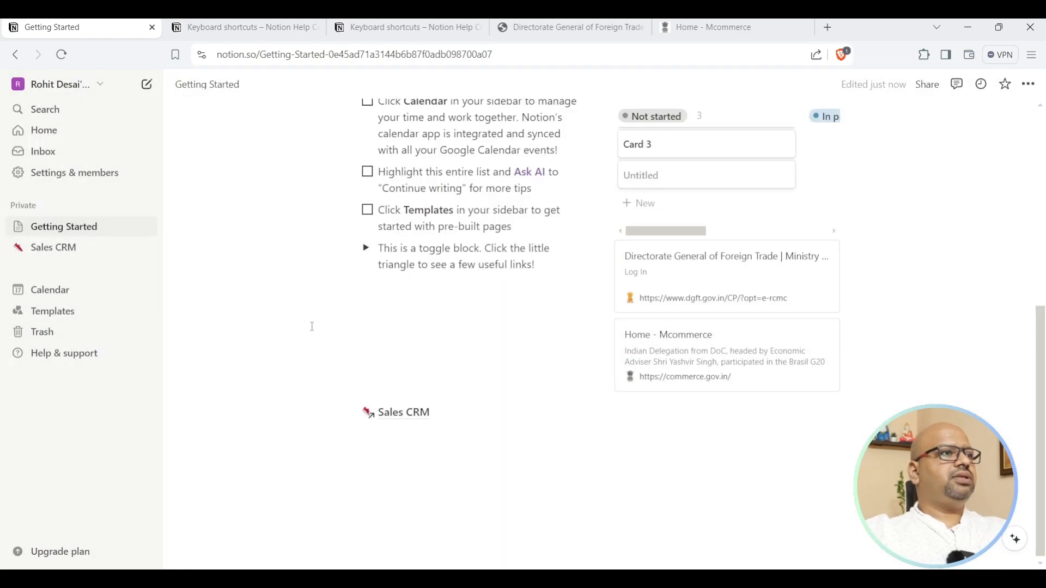
scroll(376, 326, up, 6)
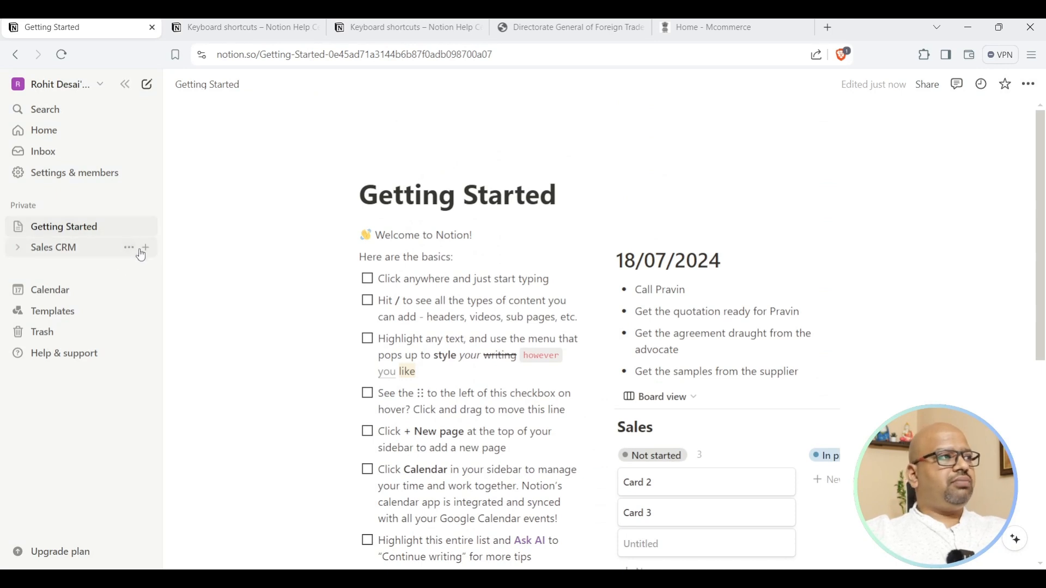
Discard a stray Sales CRM entry and create a new page titled 'sretdhret'.
click(145, 248)
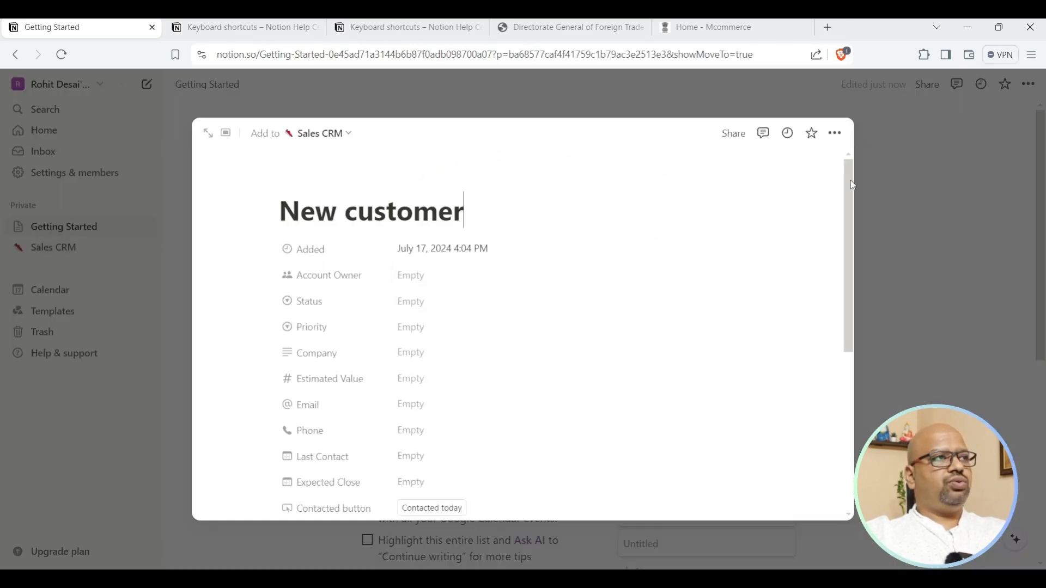
key(Escape)
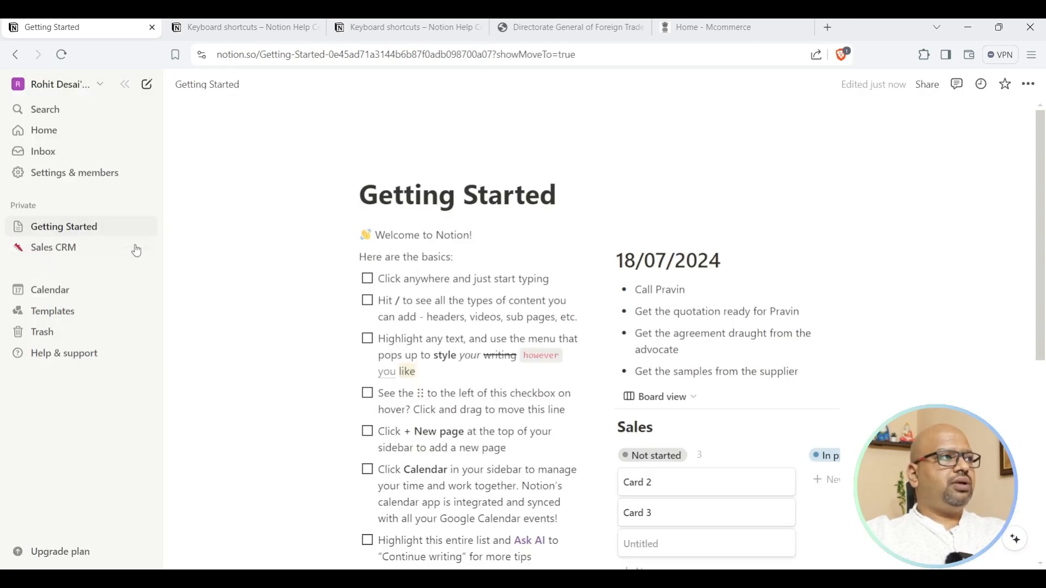
click(146, 227)
text(sretdhret)
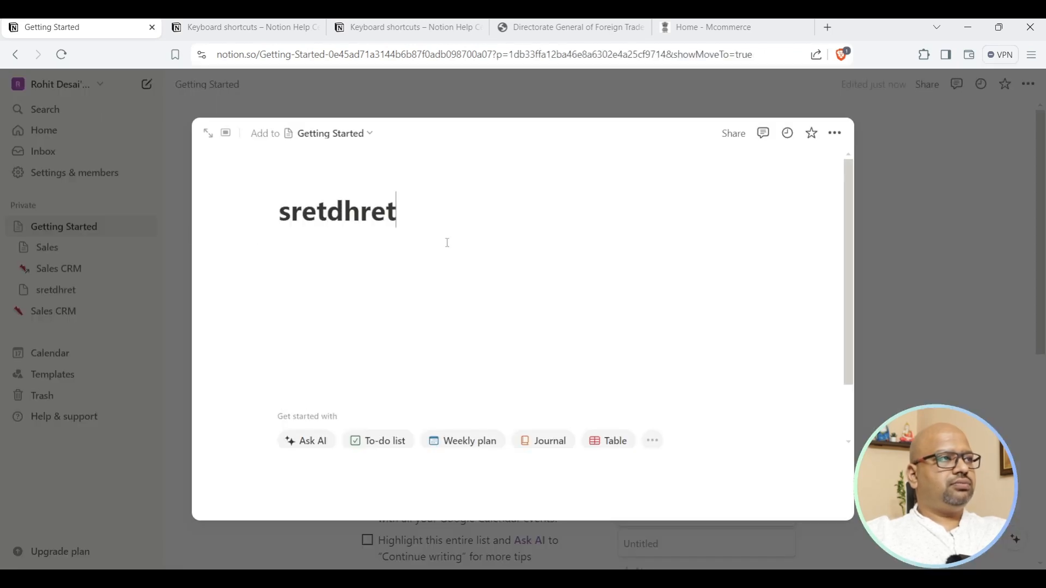
key(Return)
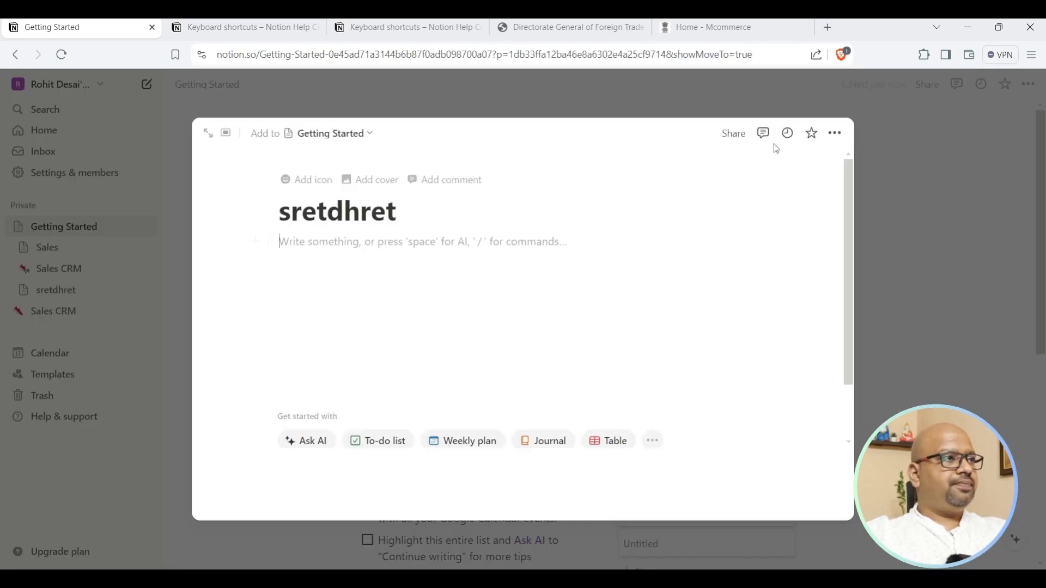
click(873, 168)
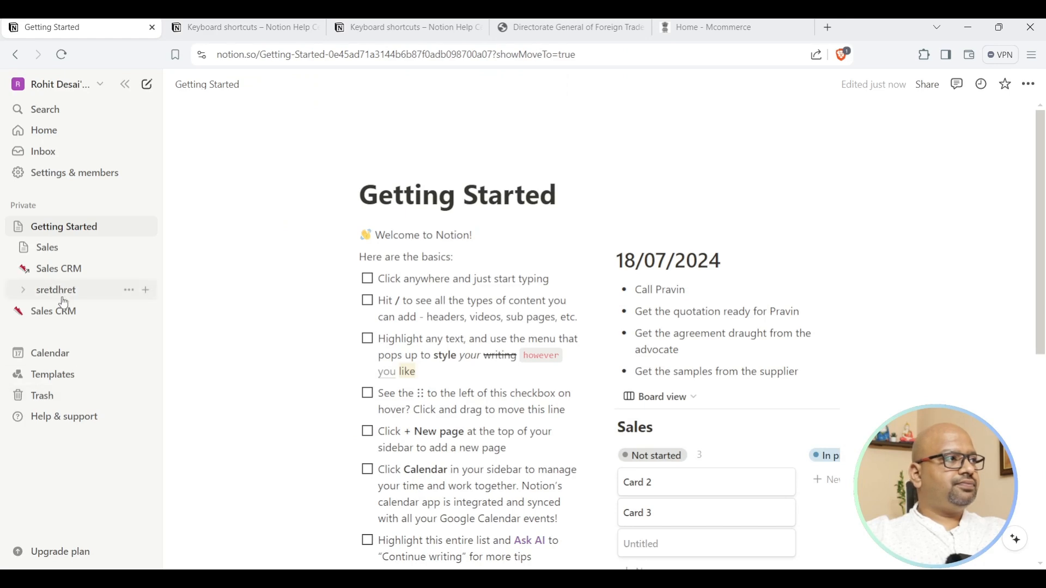
Move 'sretdhret' below Sales CRM using manual order, then open the Sales CRM board.
drag(63, 296, 60, 324)
click(535, 347)
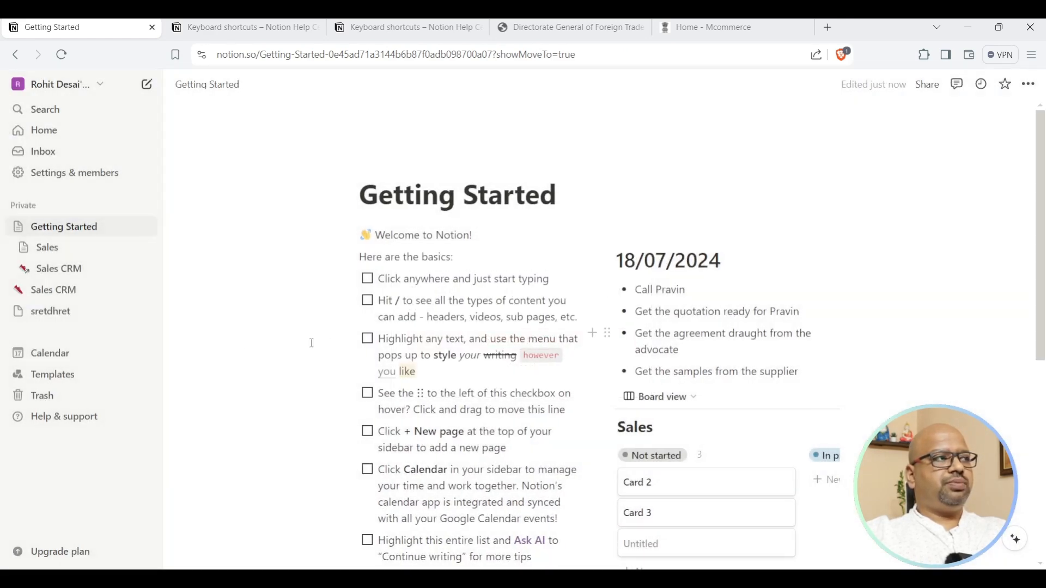
click(62, 295)
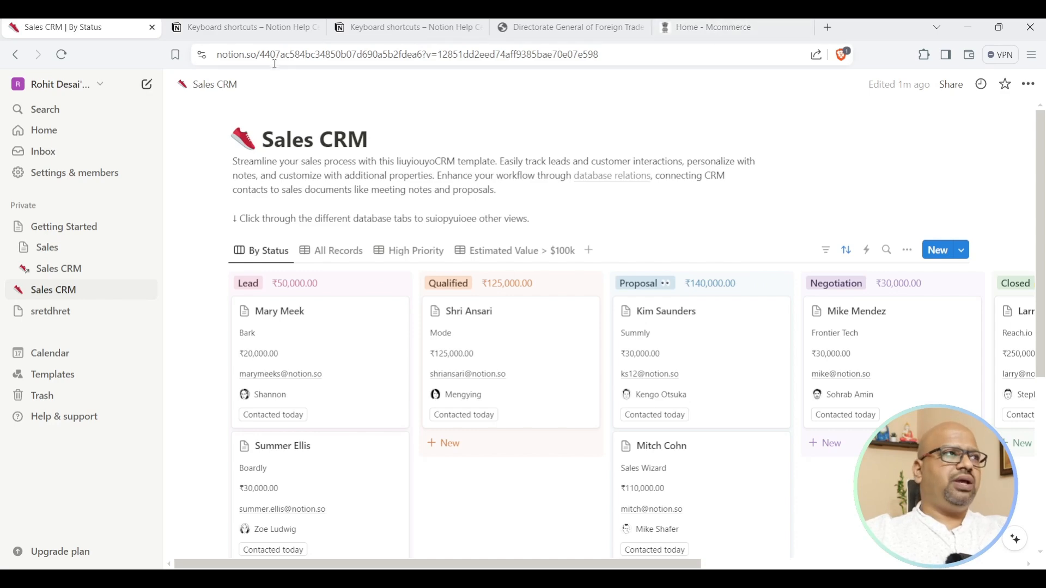
Browse the keyboard shortcuts help tabs, open the Getting started help category, and return to Sales CRM.
click(237, 33)
click(386, 28)
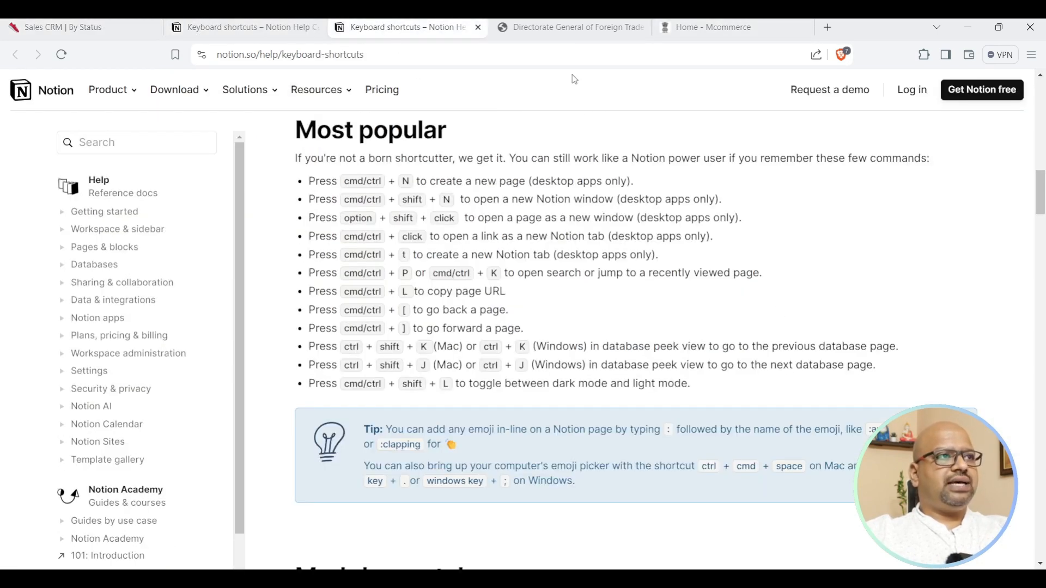
click(260, 29)
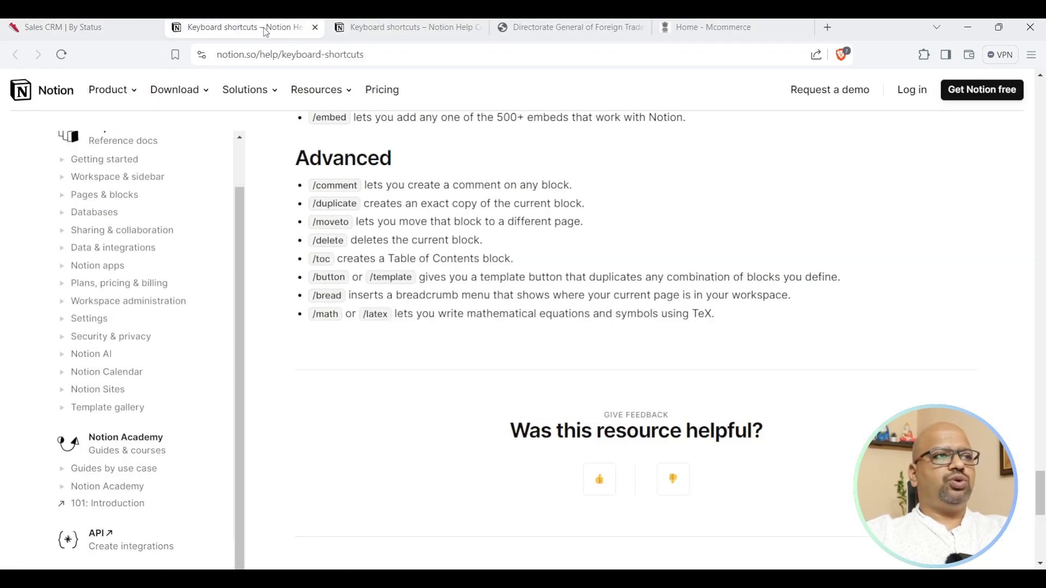
scroll(176, 311, up, 15)
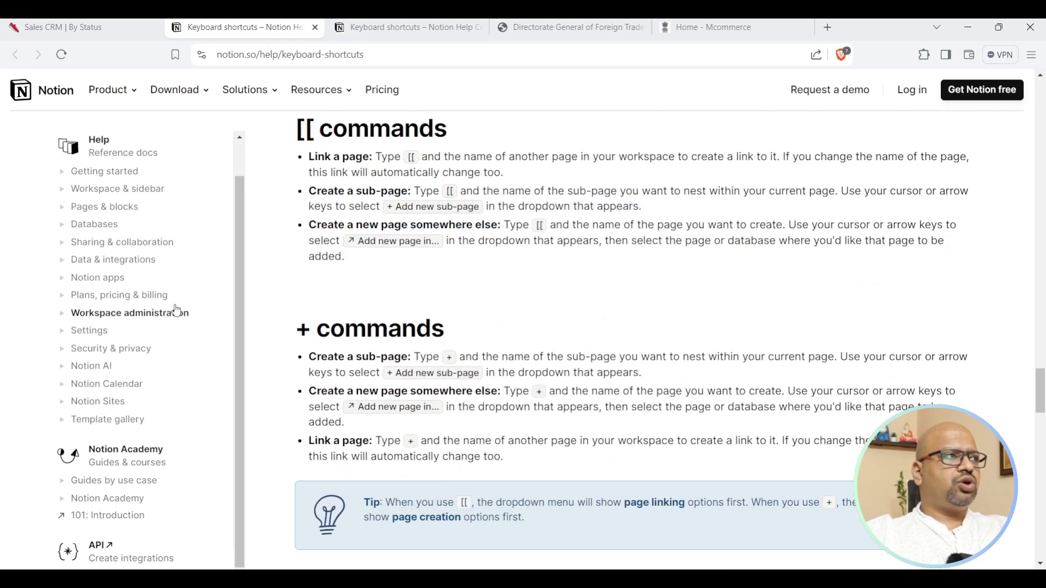
scroll(176, 311, up, 2)
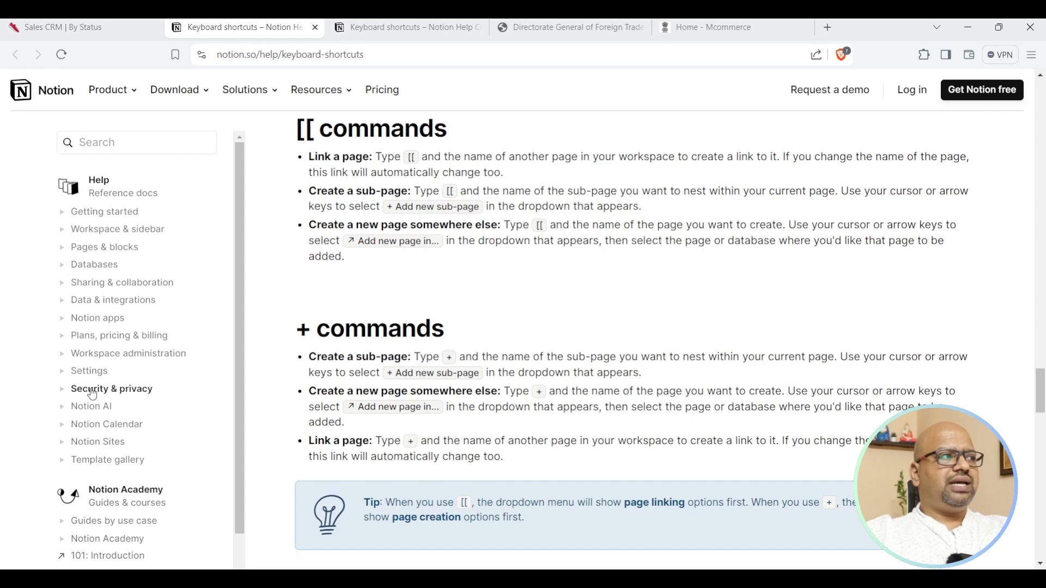
click(89, 371)
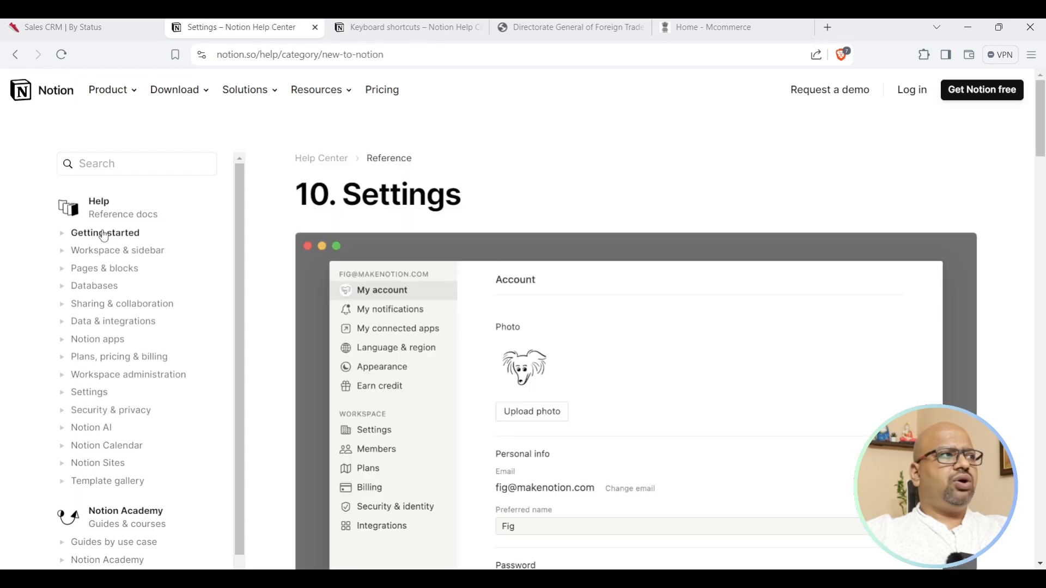
click(103, 235)
click(63, 27)
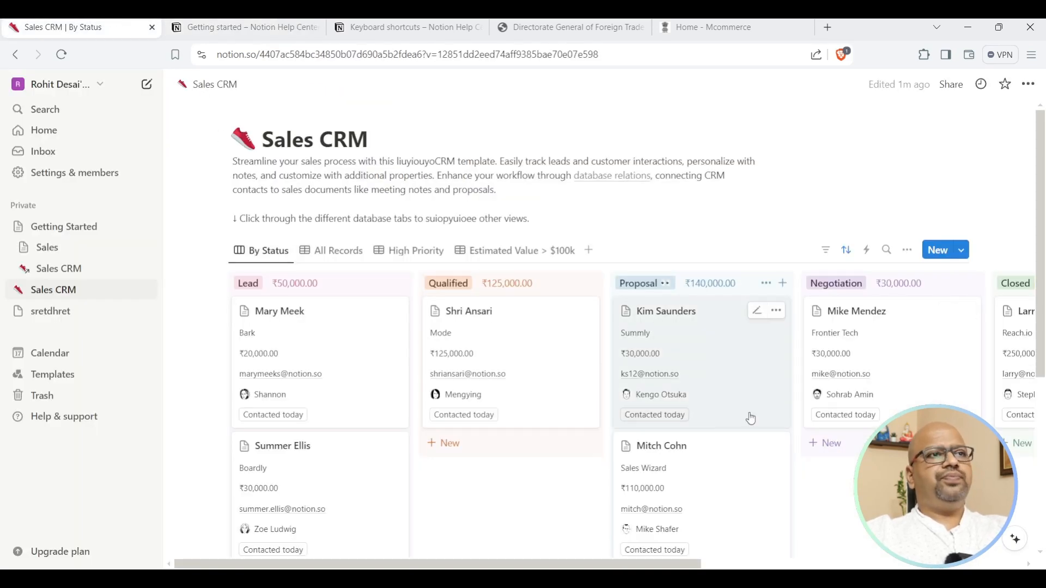
click(57, 225)
scroll(576, 302, down, 7)
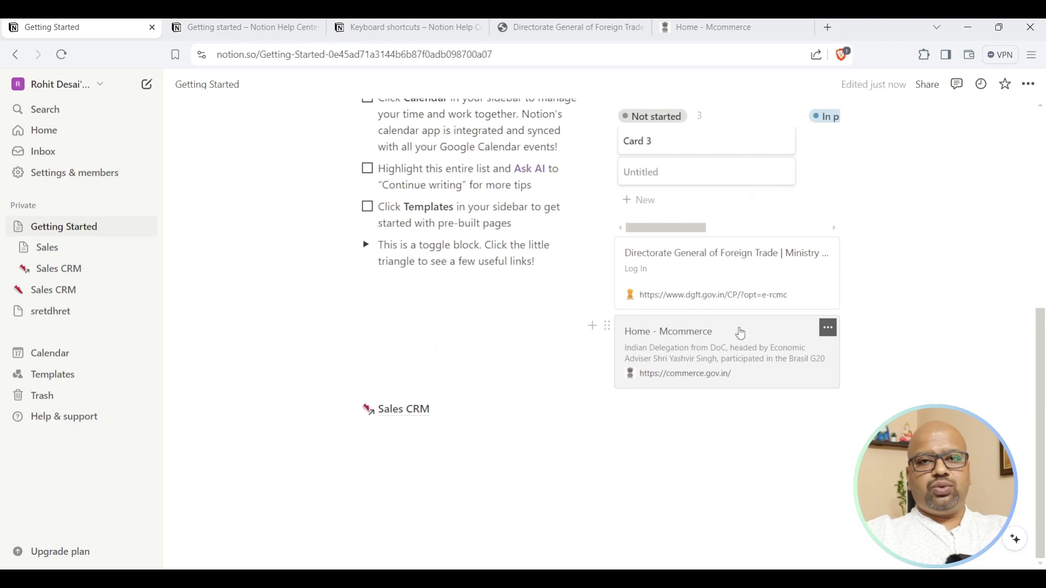
scroll(493, 346, up, 7)
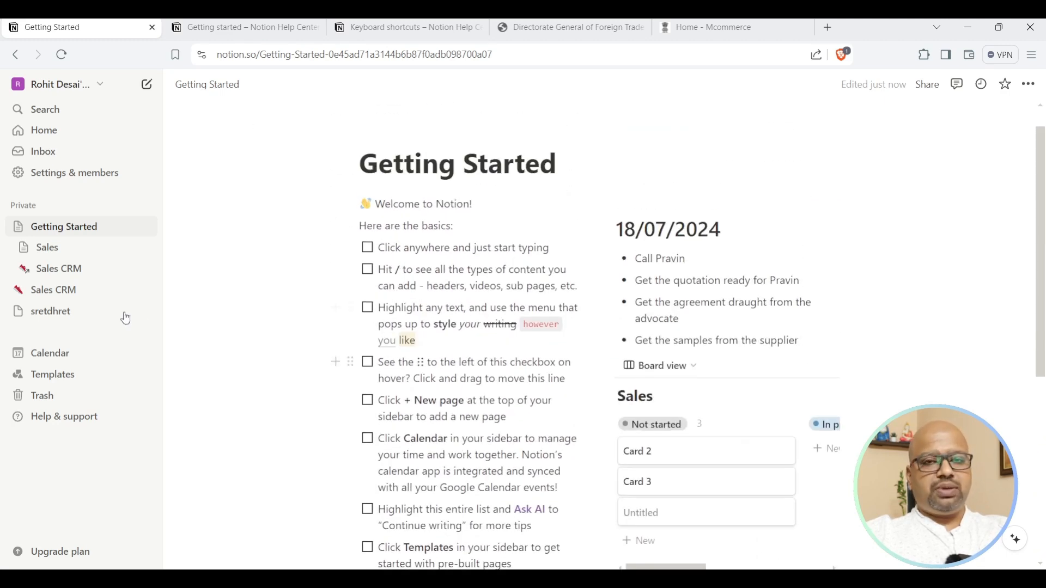
click(57, 269)
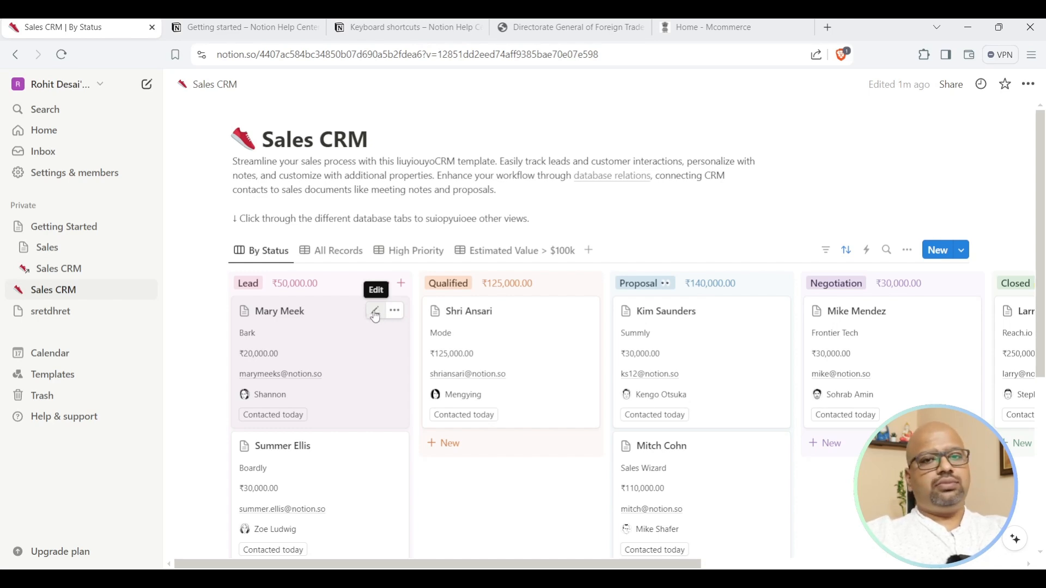
Open the Bark lead's deal record in side peek, read through it, and close it.
click(374, 315)
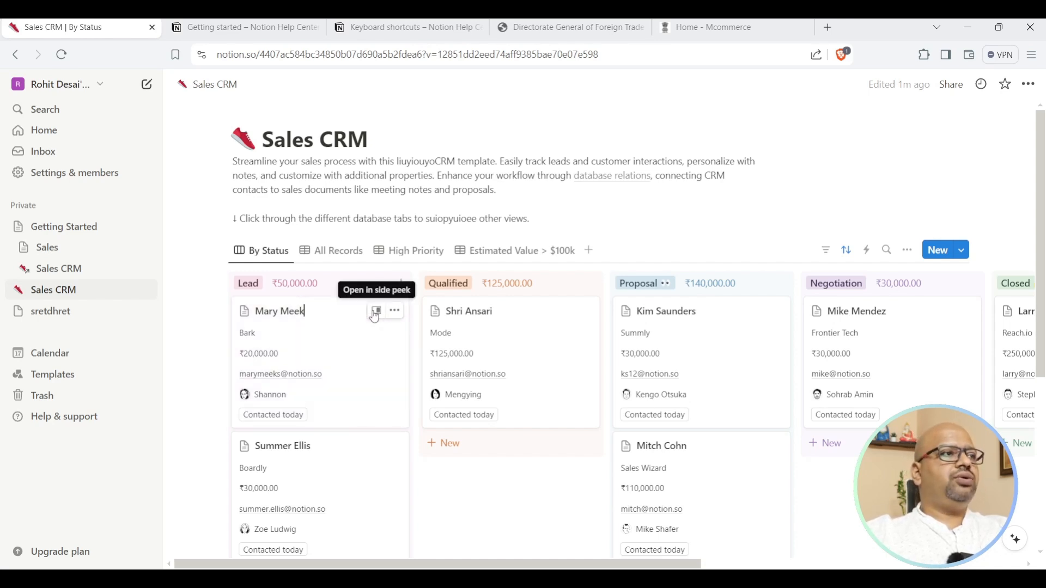
click(376, 311)
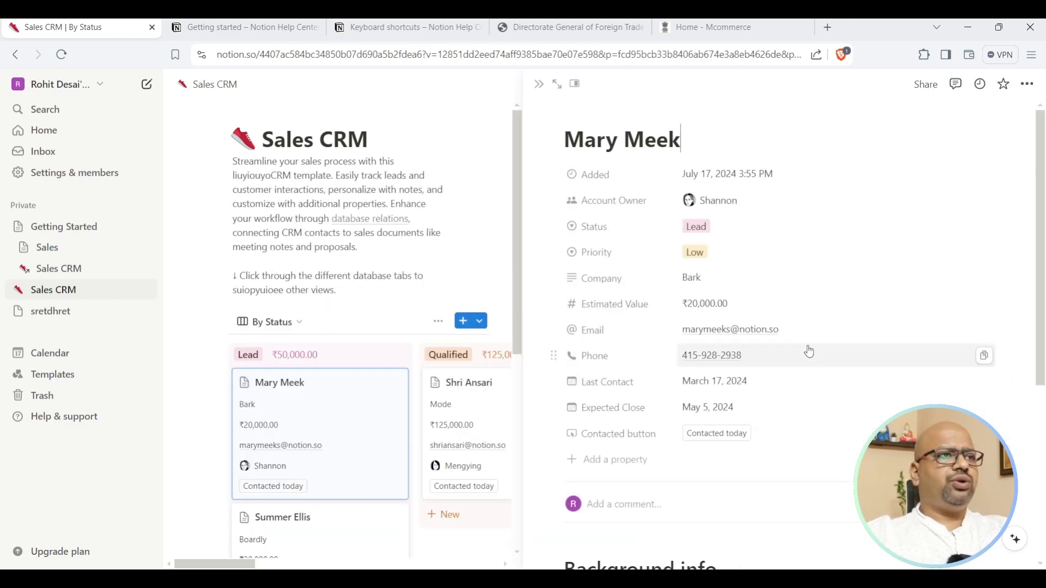
scroll(809, 351, down, 5)
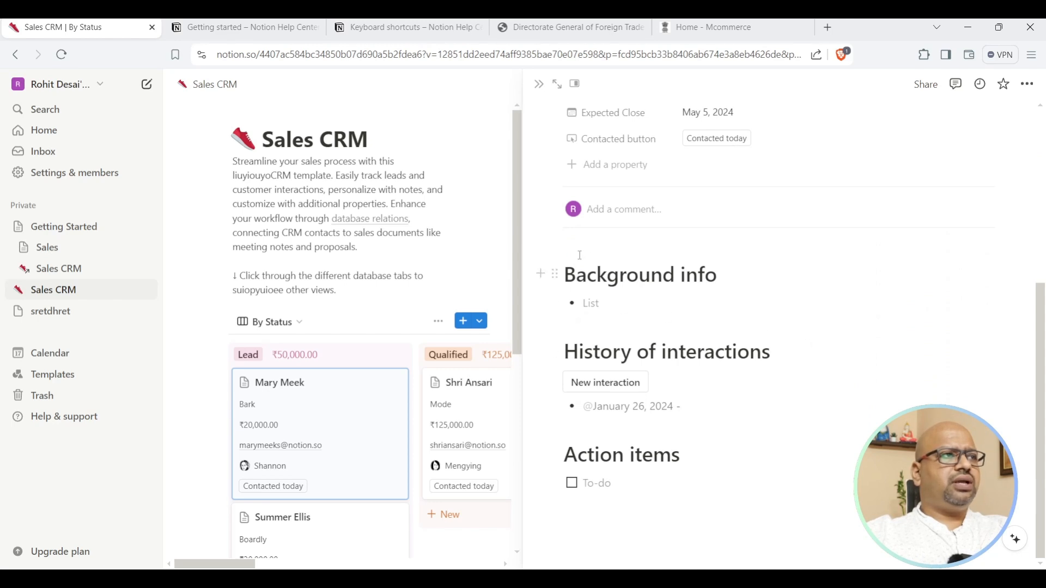
click(544, 87)
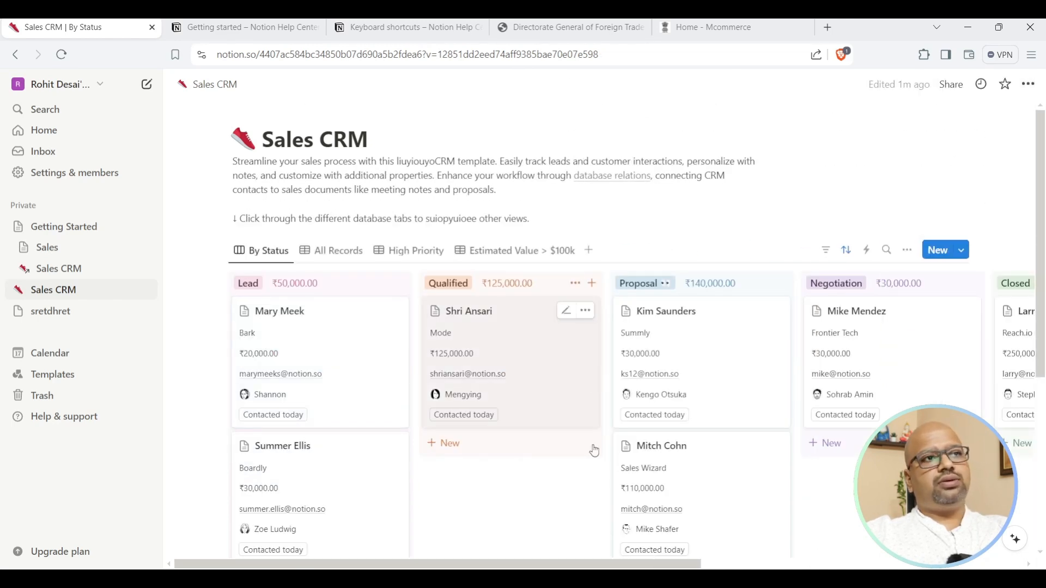
Scroll the Sales CRM board to its far right end past the Lost column.
drag(582, 566, 904, 566)
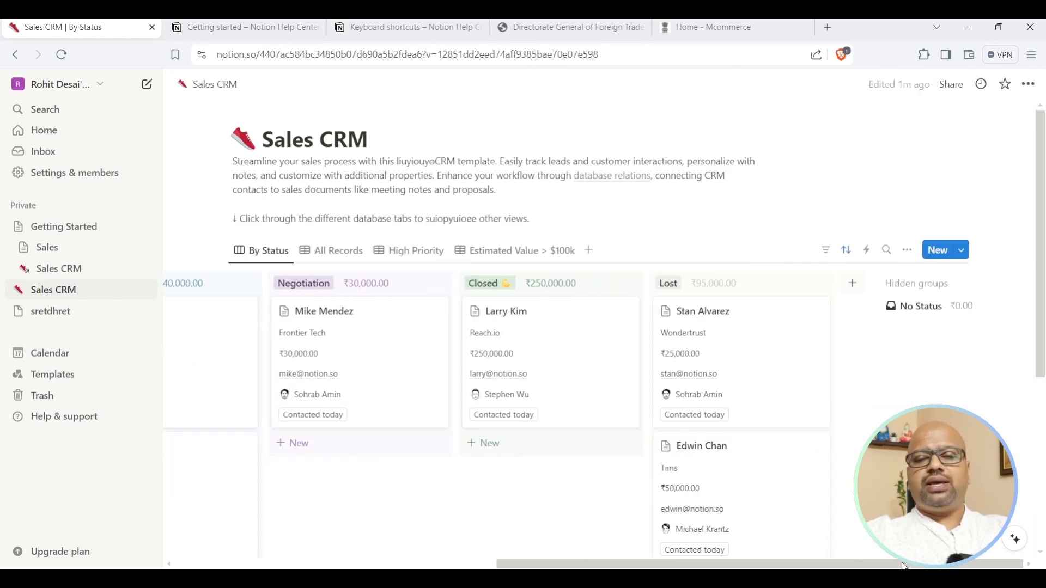
scroll(762, 412, down, 4)
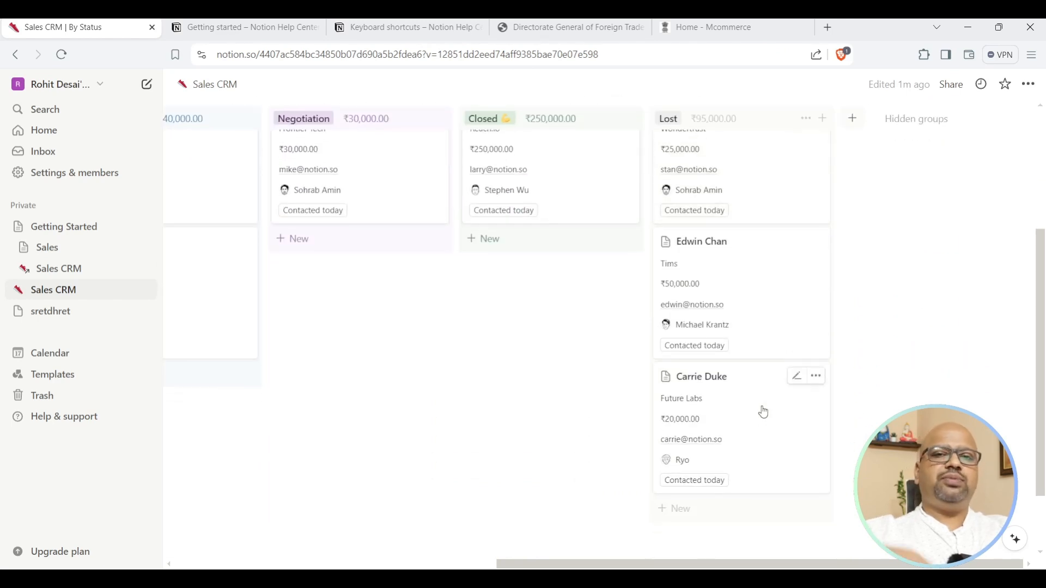
scroll(771, 370, up, 3)
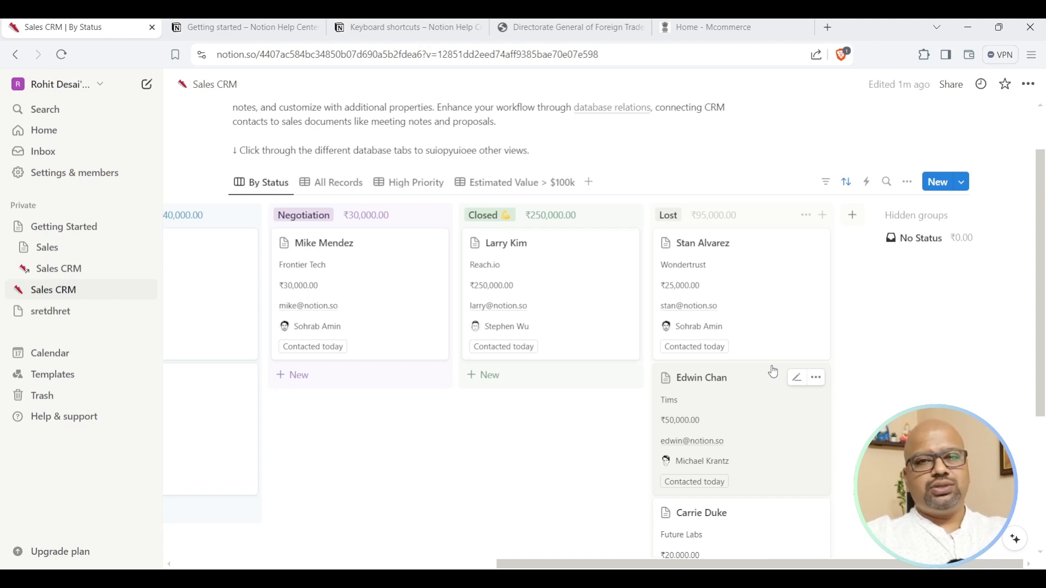
drag(528, 565, 187, 545)
scroll(360, 286, up, 2)
scroll(360, 286, down, 2)
drag(514, 218, 480, 240)
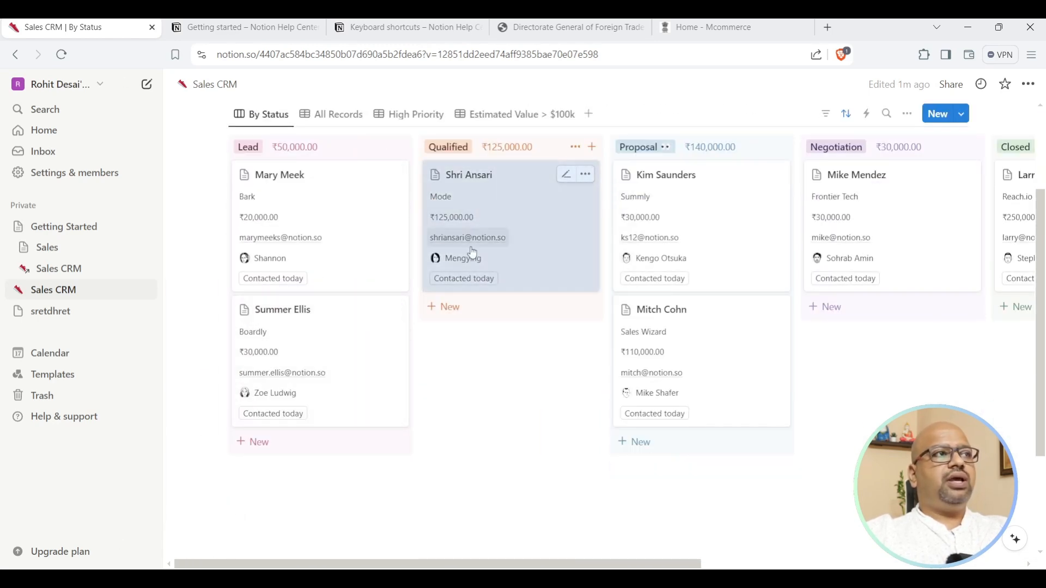
scroll(466, 243, up, 2)
scroll(600, 355, right, 8)
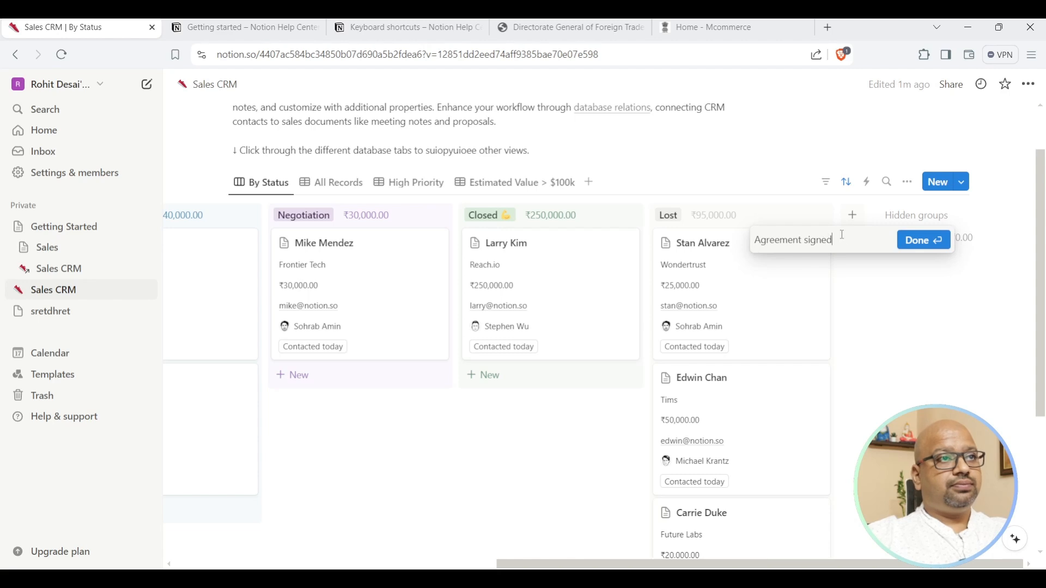
Confirm the Agreement signed column, place it after Negotiation, and drop the ₹110,000.00 Sales Wizard deal in.
click(924, 249)
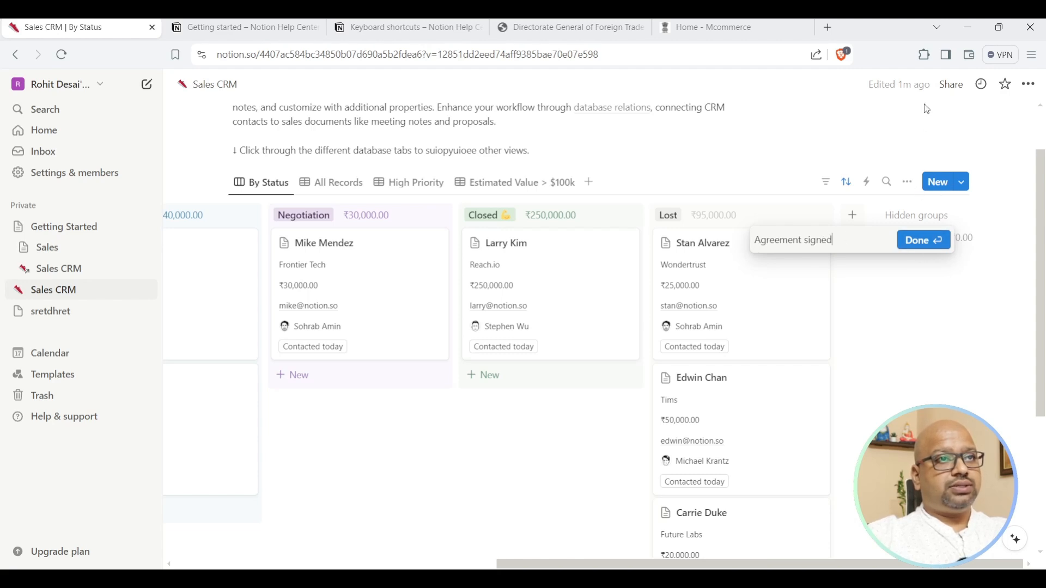
click(923, 240)
drag(882, 220, 463, 236)
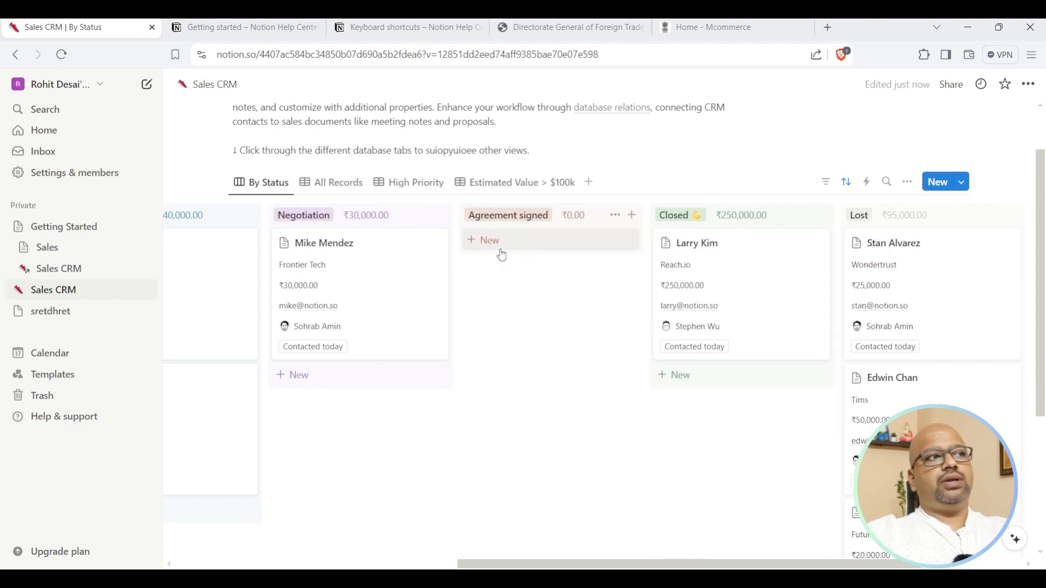
scroll(406, 334, down, 1)
drag(205, 350, 606, 231)
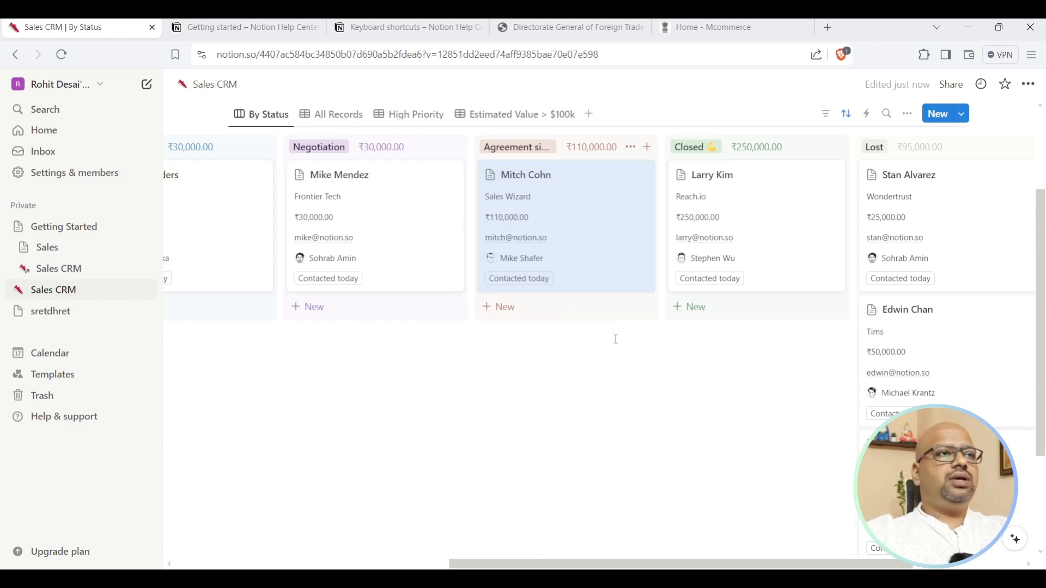
drag(647, 564, 371, 551)
Dismiss the Notion Calendar introduction and open the template gallery.
click(50, 352)
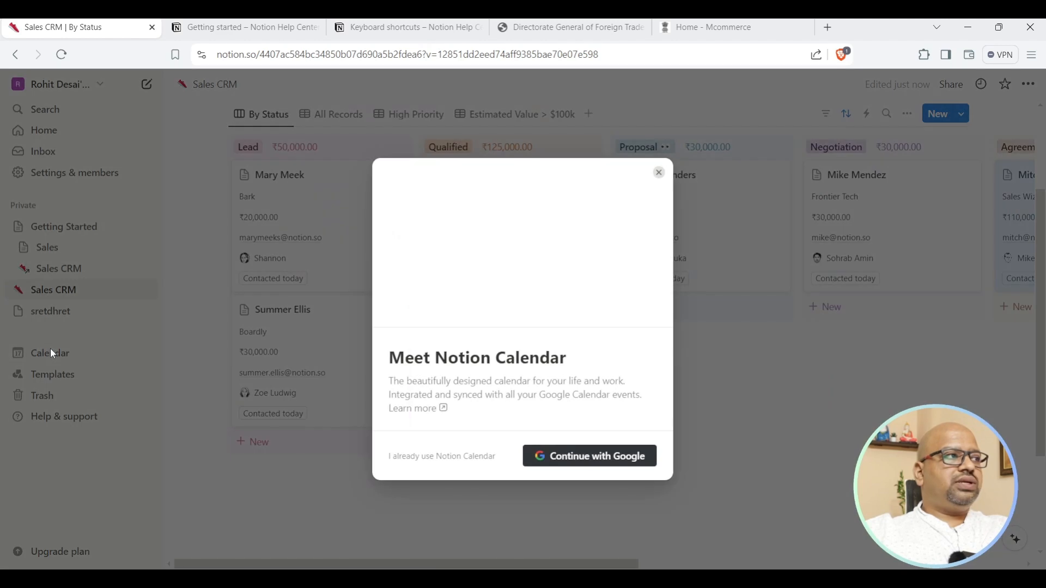
click(659, 172)
click(54, 376)
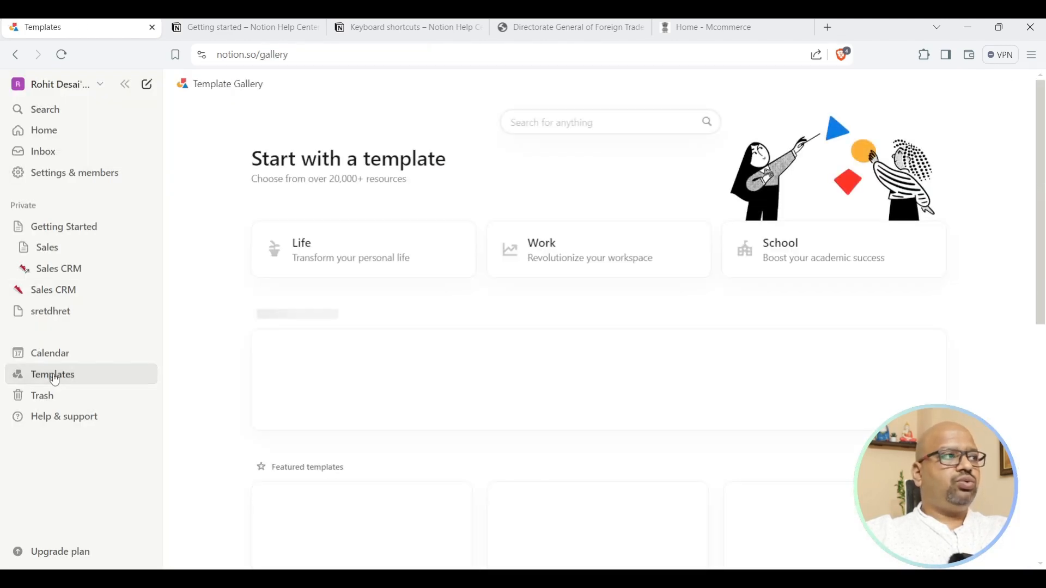
scroll(599, 327, down, 8)
scroll(600, 327, up, 2)
Close the reappearing Calendar intro twice and pick the AI-Powered Tools category.
click(65, 354)
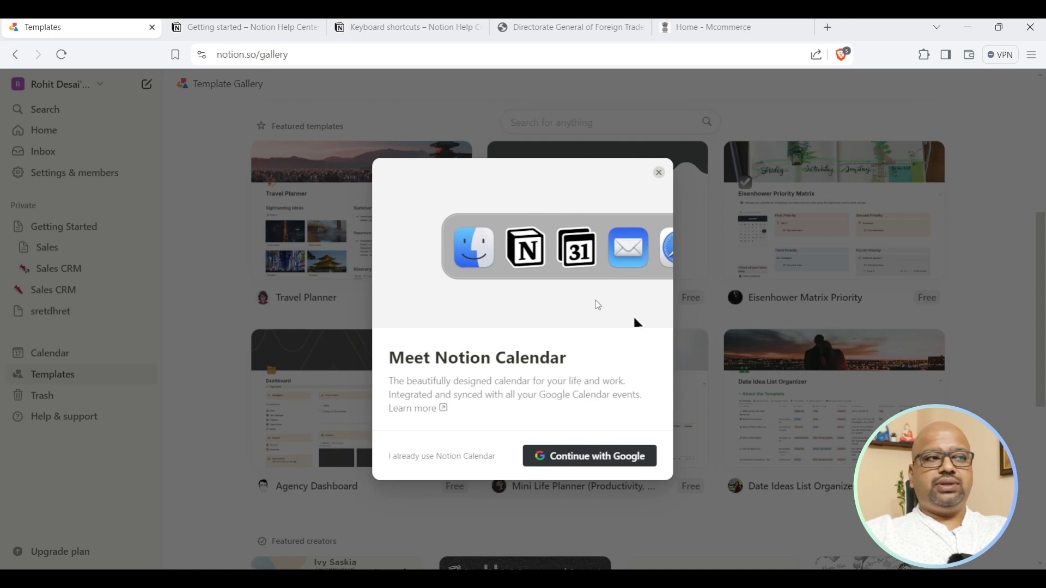
click(659, 172)
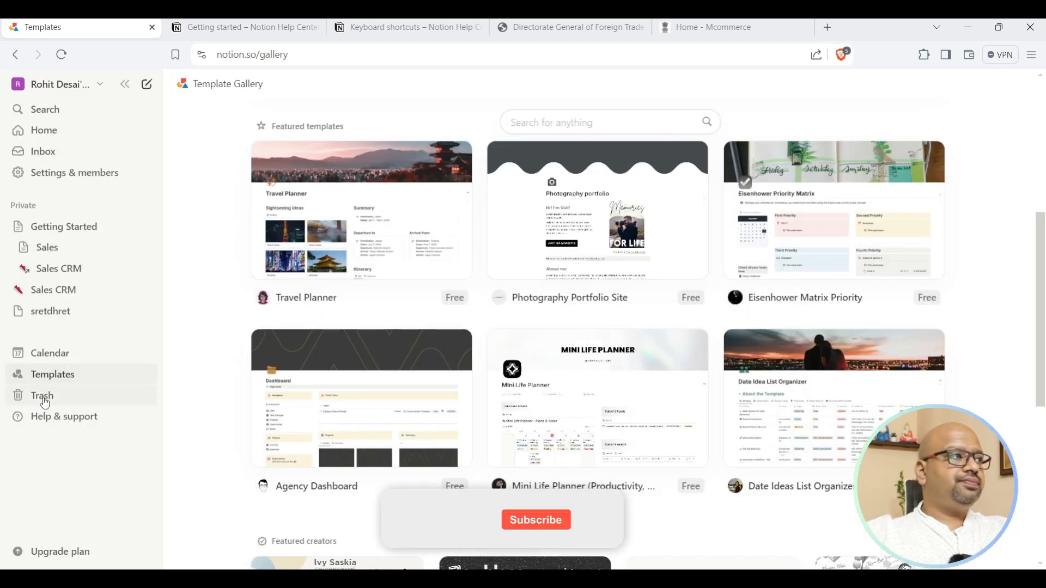
click(48, 359)
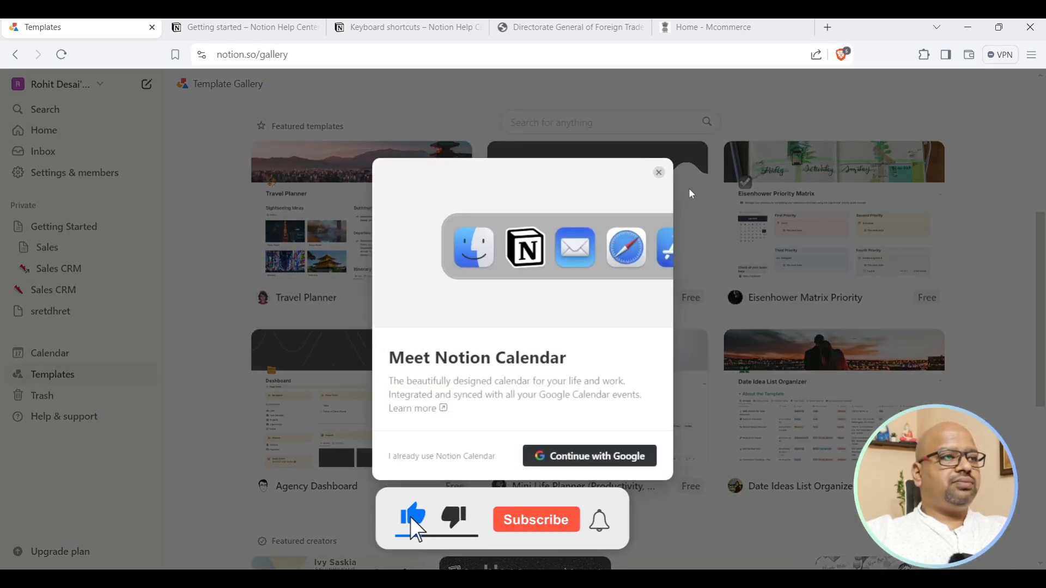
click(660, 172)
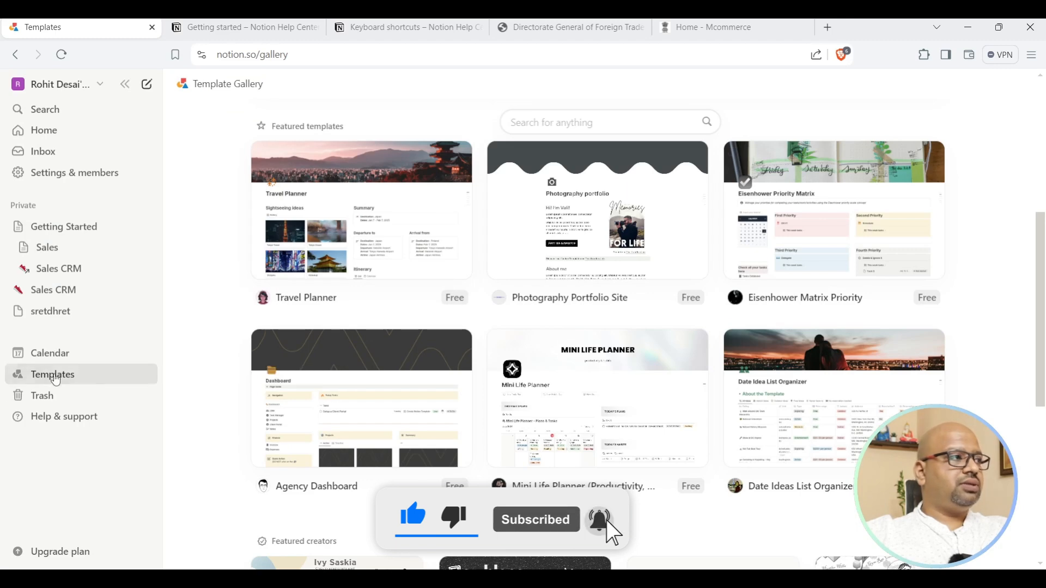
scroll(718, 368, up, 5)
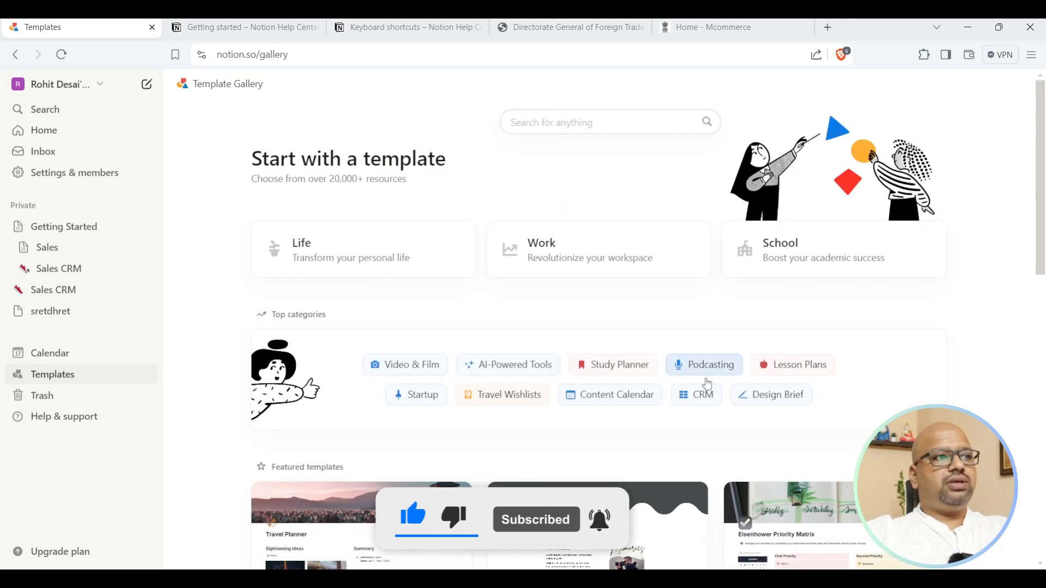
click(467, 362)
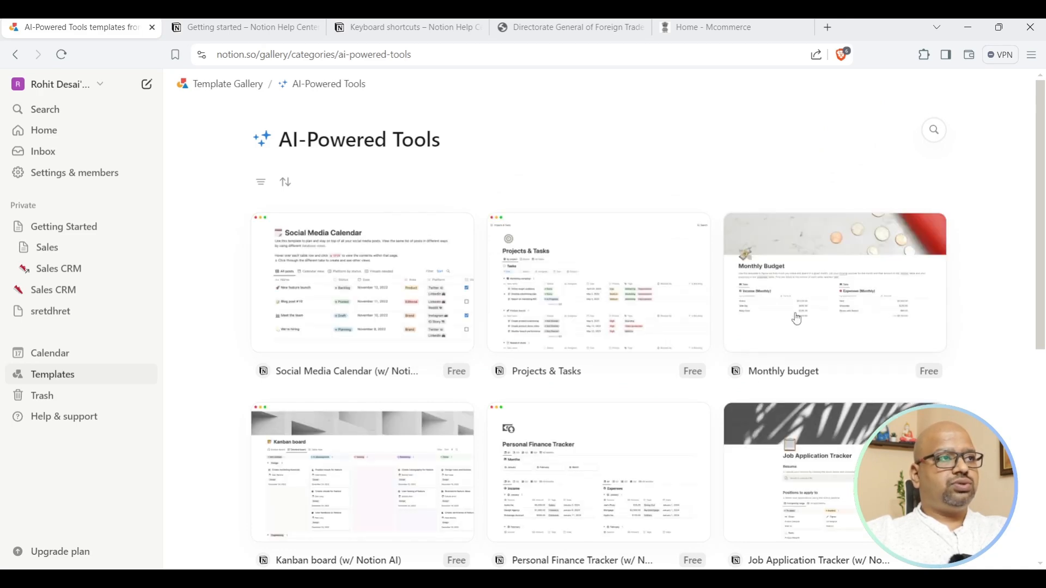
Filter the AI-Powered Tools gallery from Free + Paid to Paid only.
scroll(799, 318, down, 4)
scroll(797, 319, down, 12)
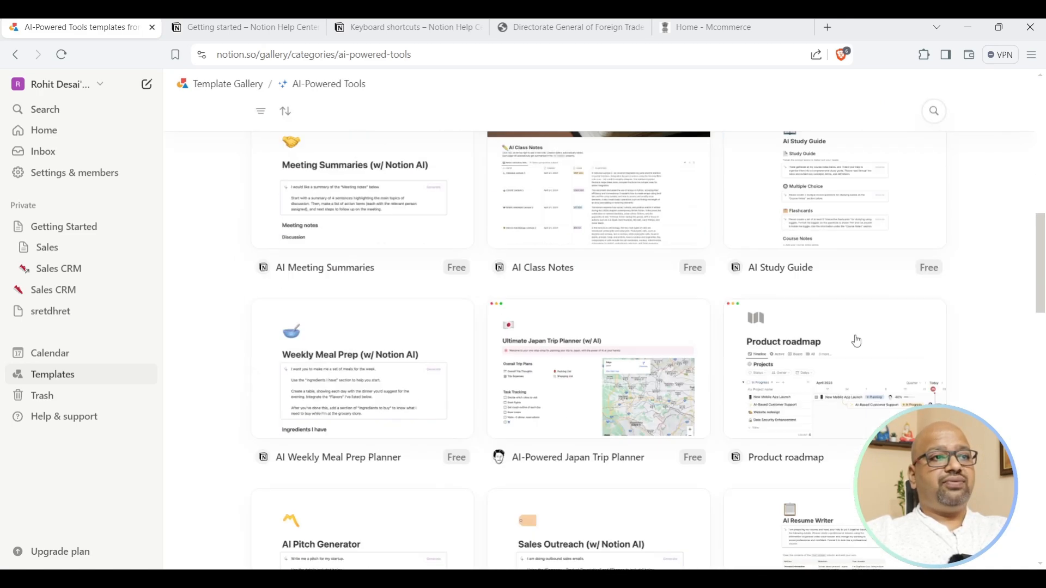
scroll(855, 341, down, 7)
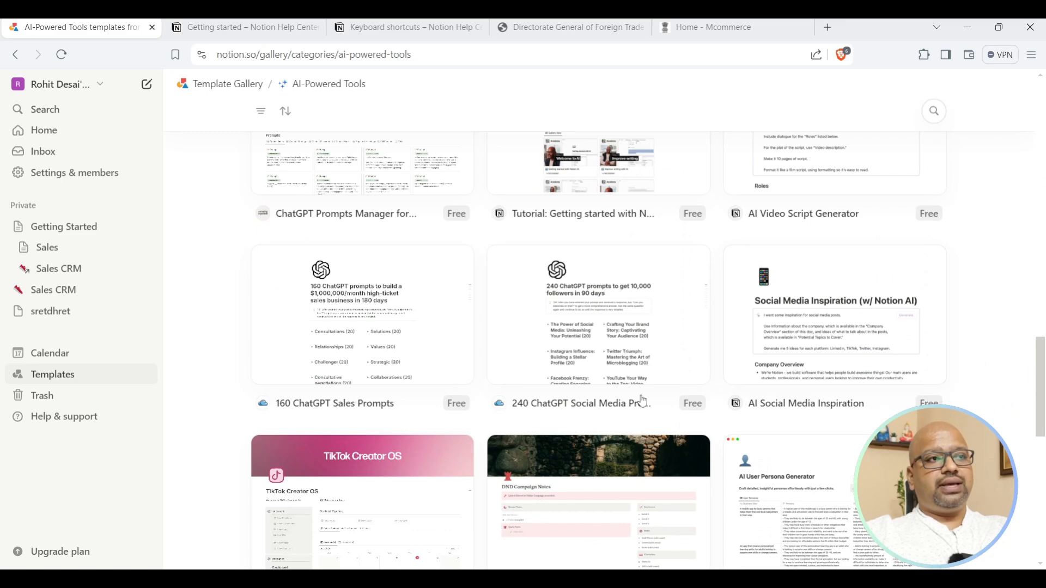
scroll(466, 403, down, 7)
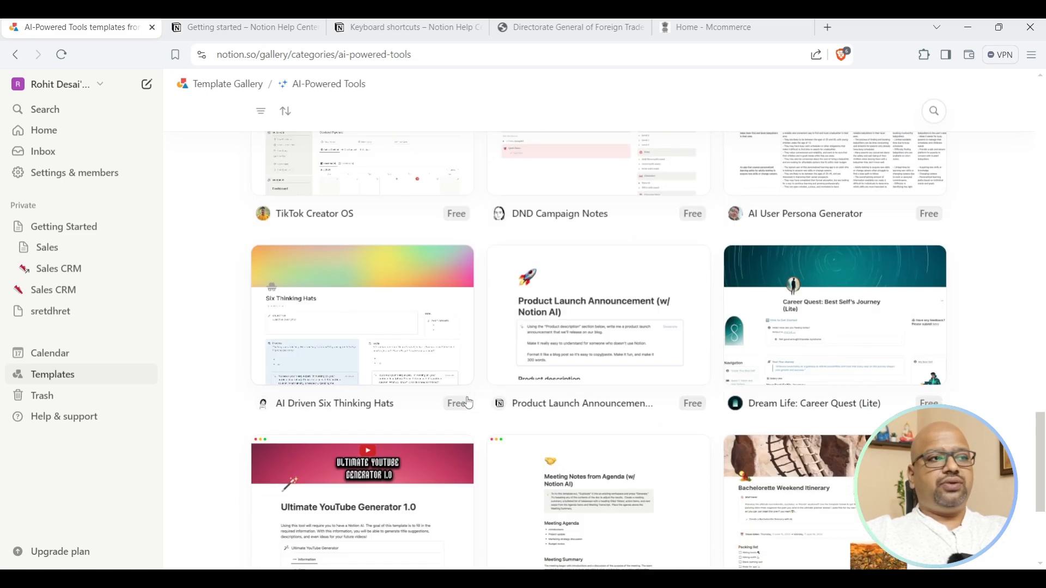
scroll(468, 404, up, 20)
scroll(469, 404, up, 8)
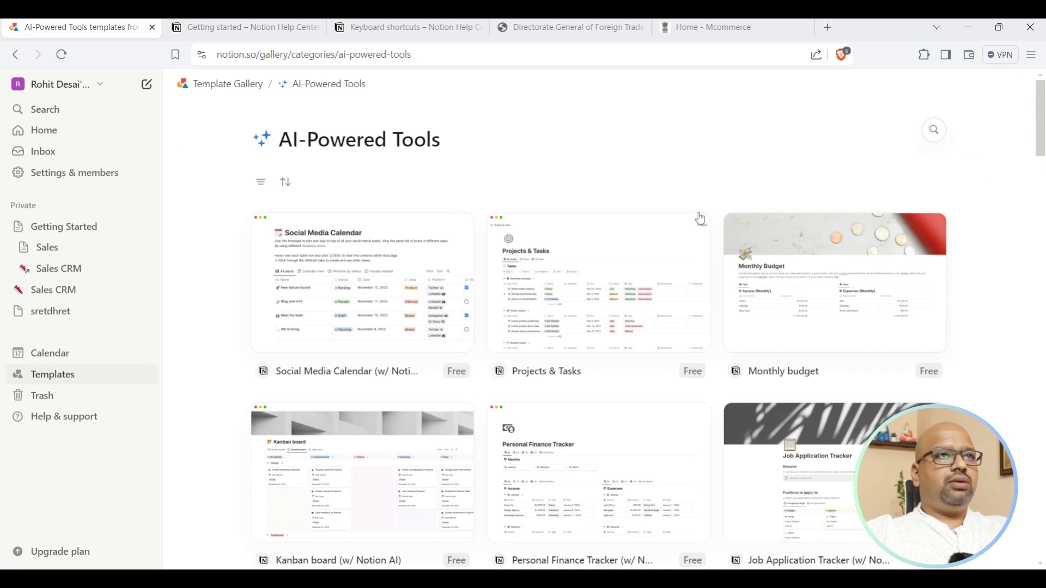
click(261, 185)
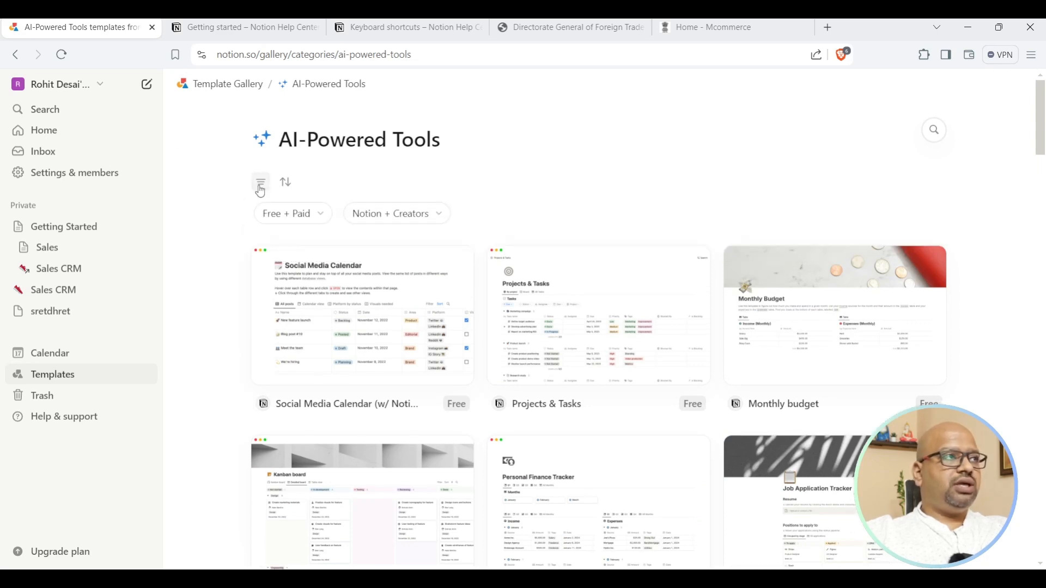
click(308, 215)
click(260, 265)
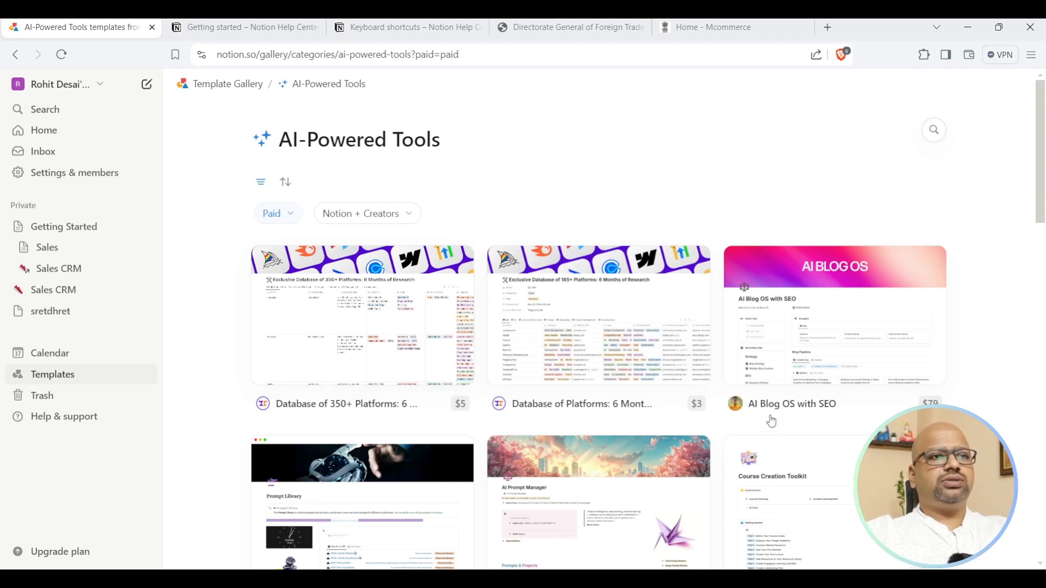
Scroll through the paid AI-Powered Tools templates.
scroll(647, 362, down, 5)
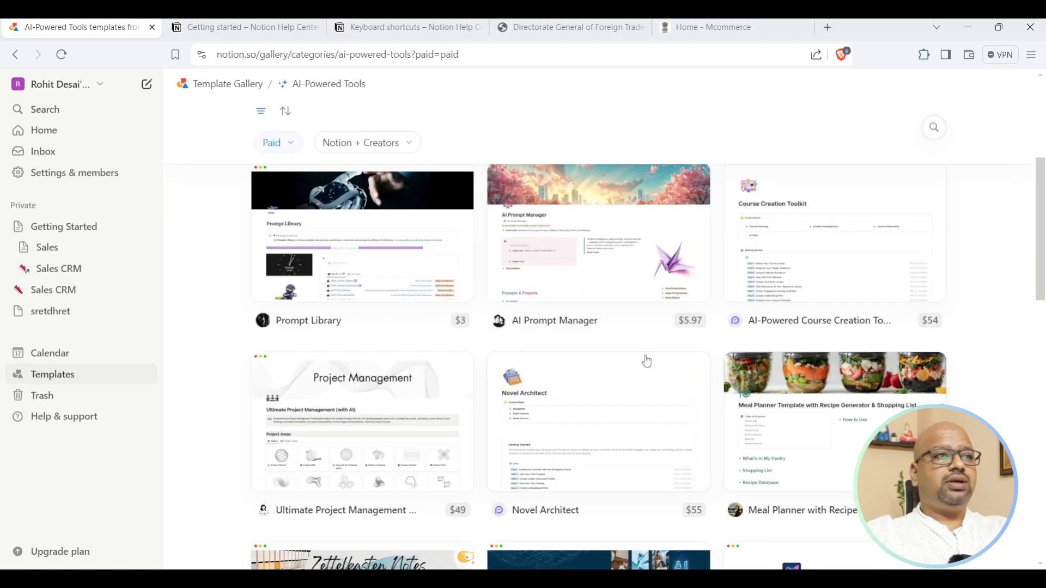
scroll(739, 342, up, 4)
scroll(741, 349, up, 1)
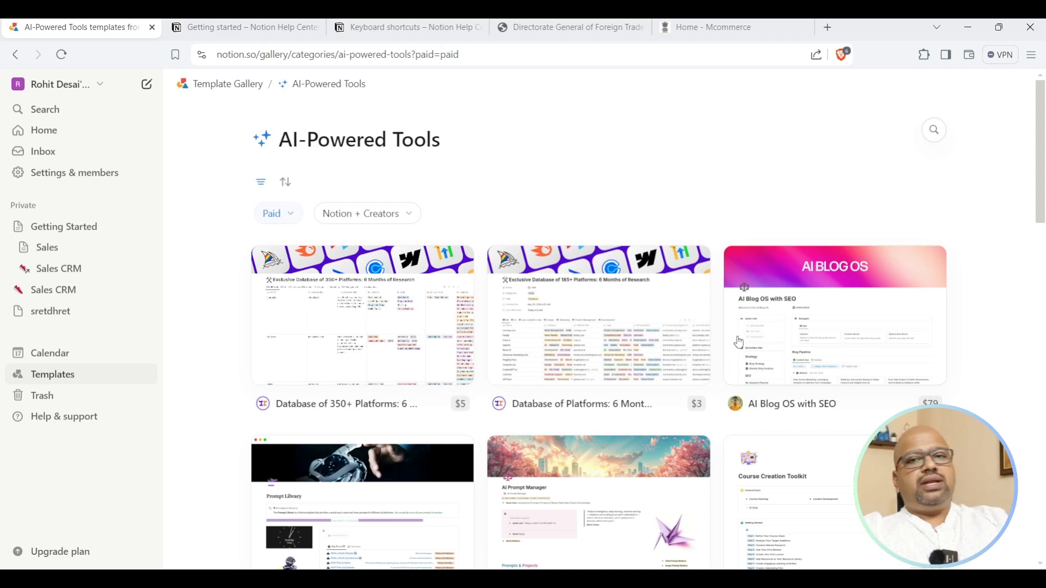
scroll(736, 348, down, 5)
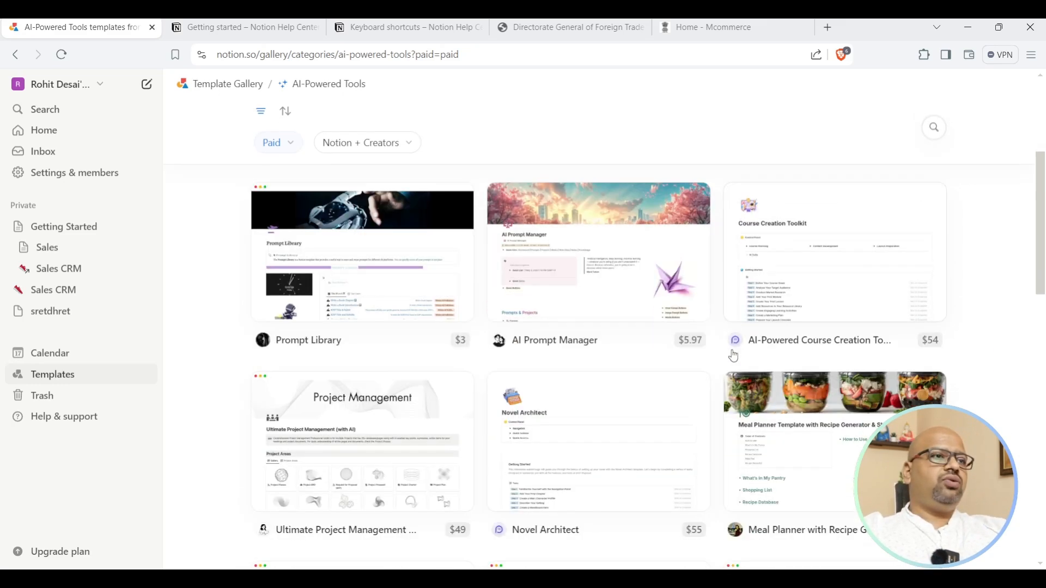
scroll(734, 355, down, 5)
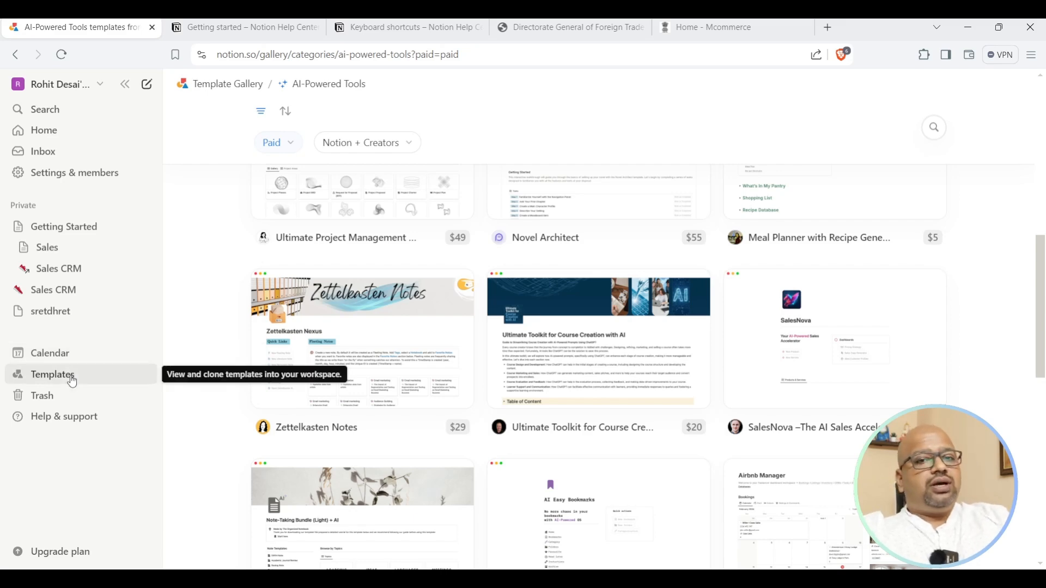
scroll(467, 381, down, 5)
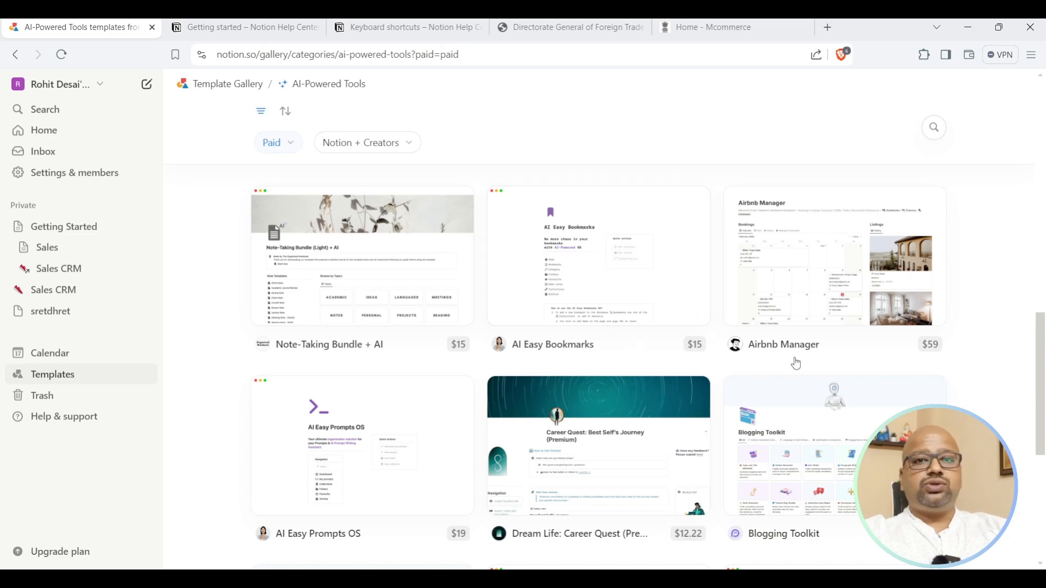
scroll(797, 364, down, 4)
scroll(799, 364, down, 6)
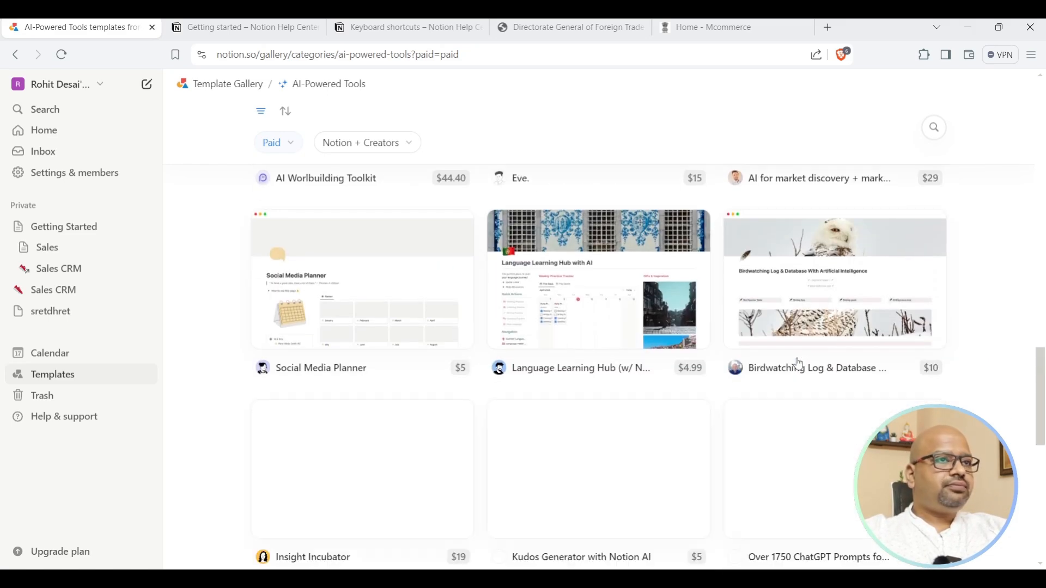
scroll(796, 361, up, 10)
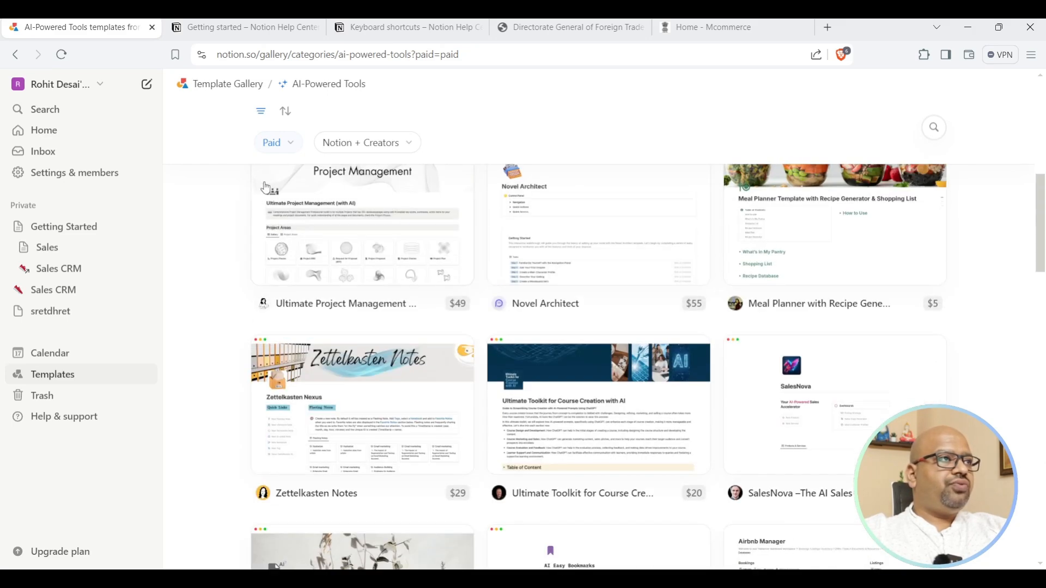
Switch the price filter to Free and scroll down to the Projects & Tasks card.
click(289, 145)
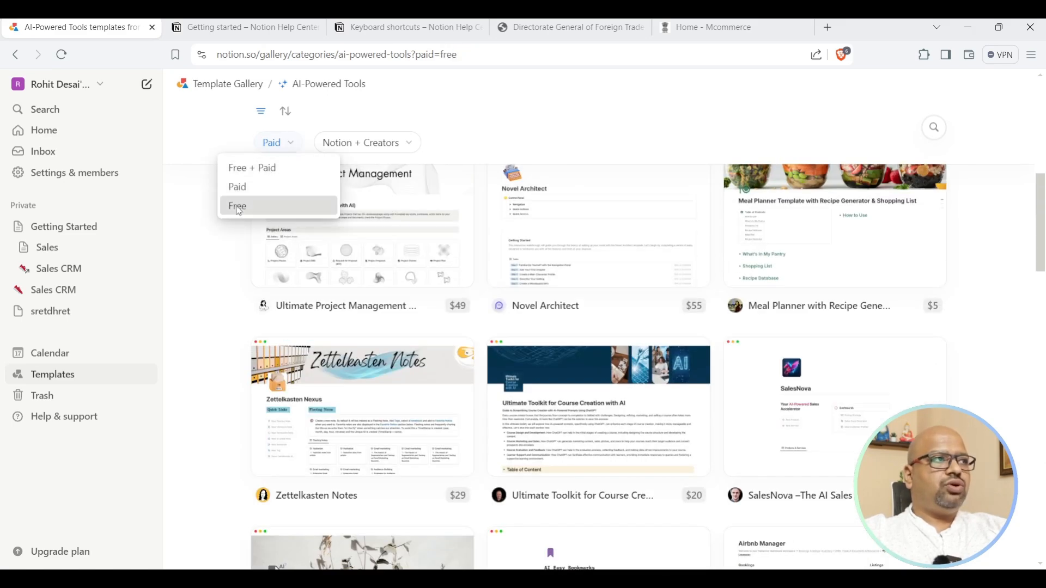
click(237, 205)
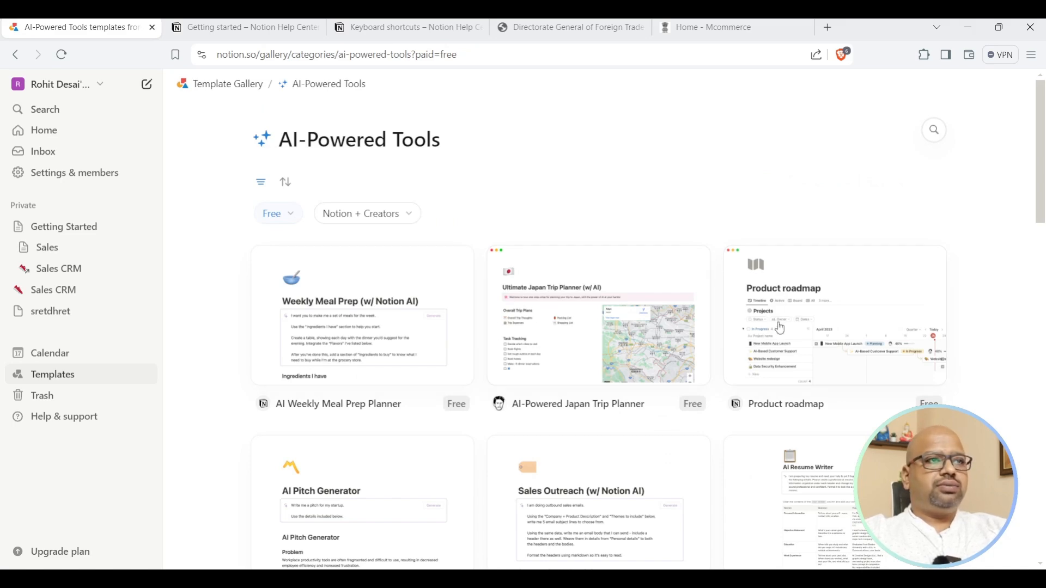
scroll(781, 328, down, 1)
scroll(782, 328, down, 5)
scroll(782, 328, down, 6)
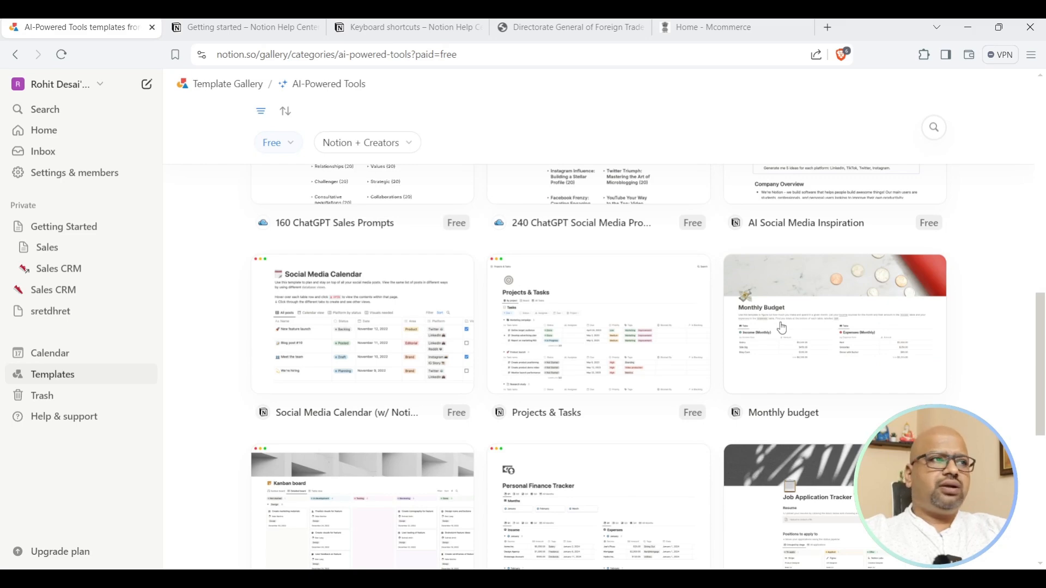
scroll(783, 327, down, 2)
Open the Projects & Tasks template details and add it to Private via Add to my workspace.
click(548, 237)
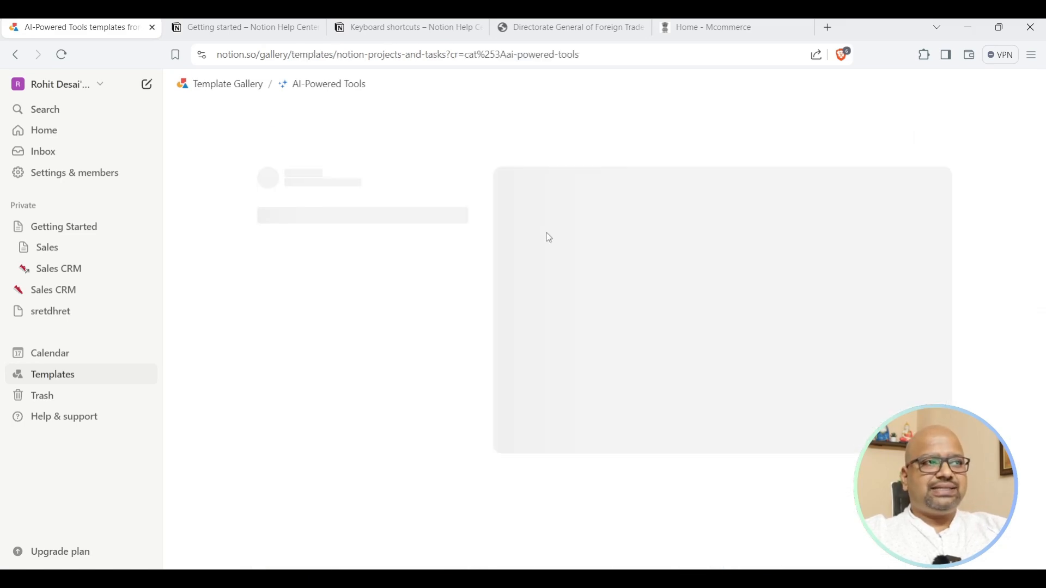
scroll(682, 336, down, 5)
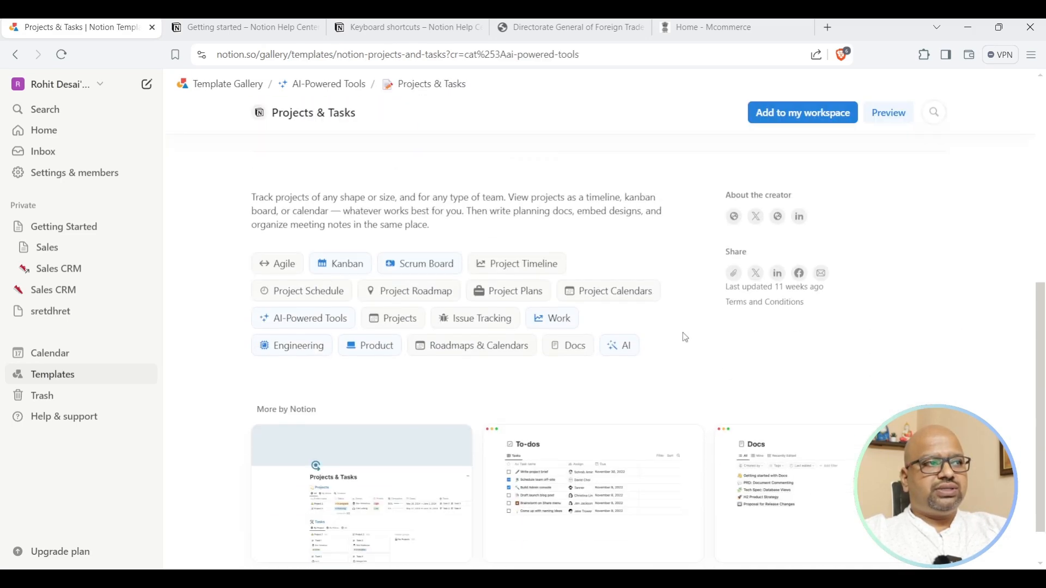
scroll(686, 338, down, 1)
scroll(804, 447, up, 6)
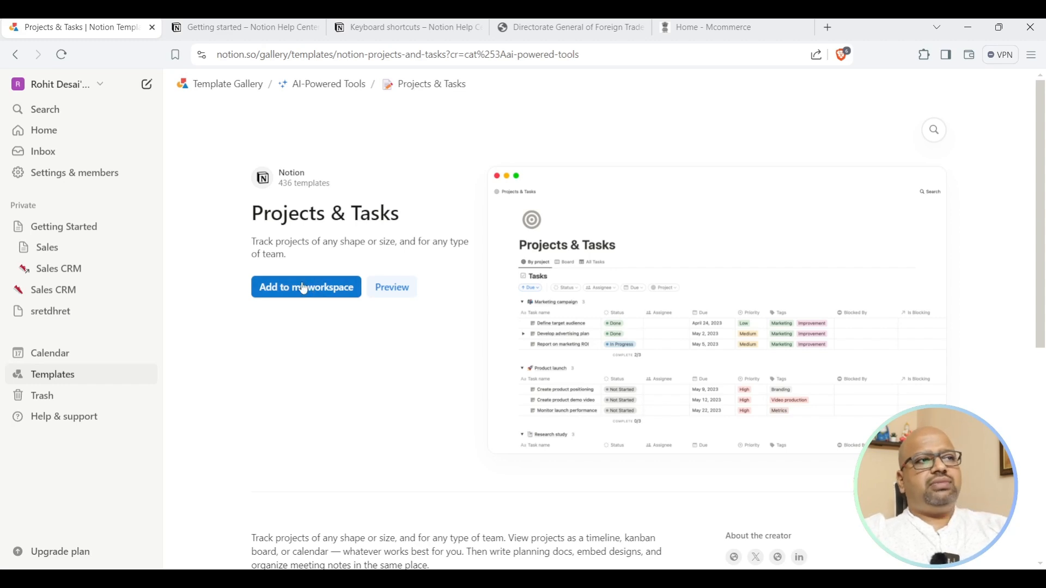
click(304, 289)
click(276, 342)
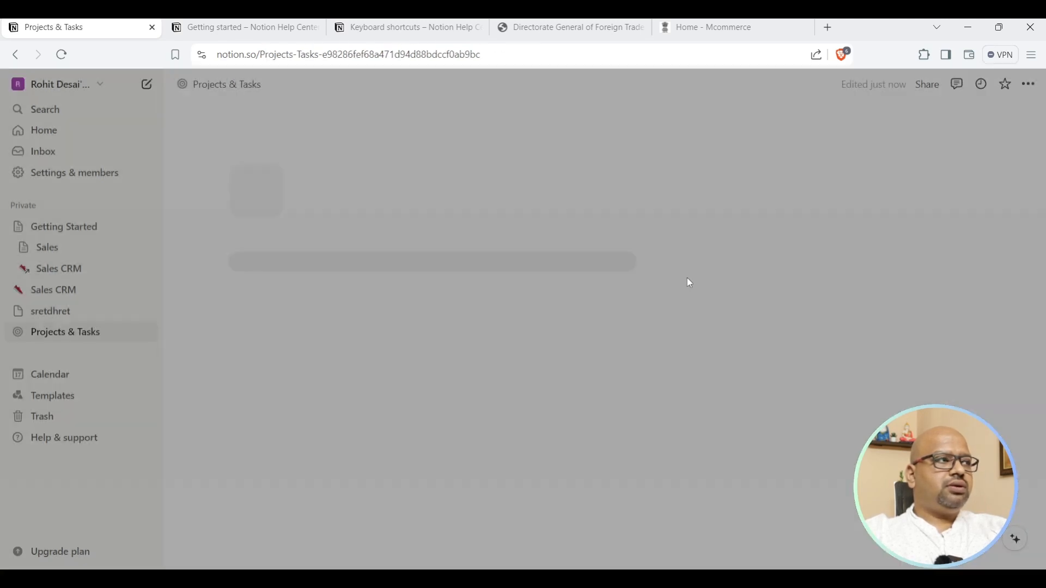
Scroll the Tasks database and check Create product demo video's status options without changing them.
scroll(833, 242, down, 6)
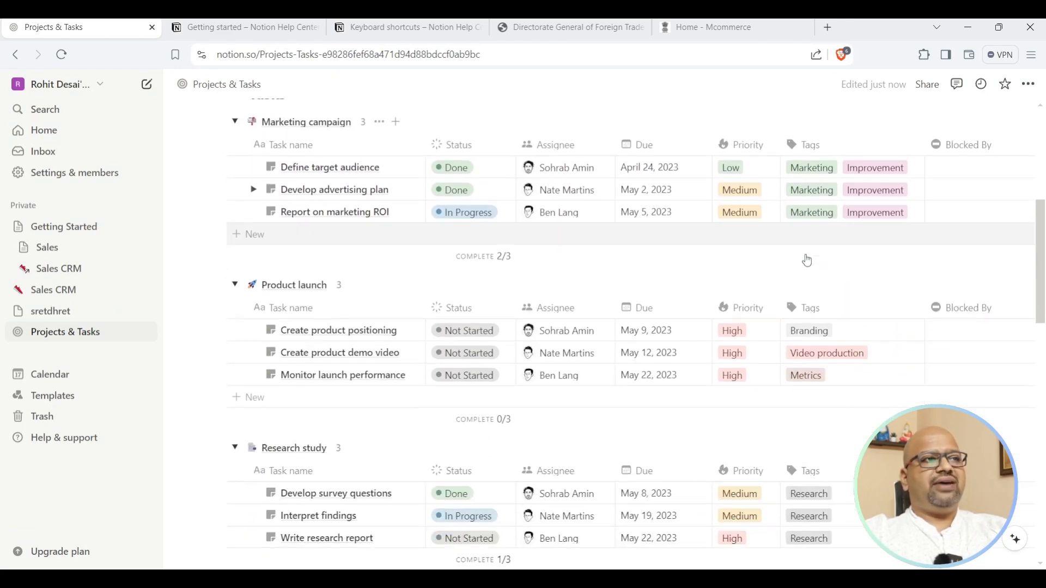
scroll(830, 250, down, 1)
drag(452, 290, 533, 294)
click(481, 293)
key(Escape)
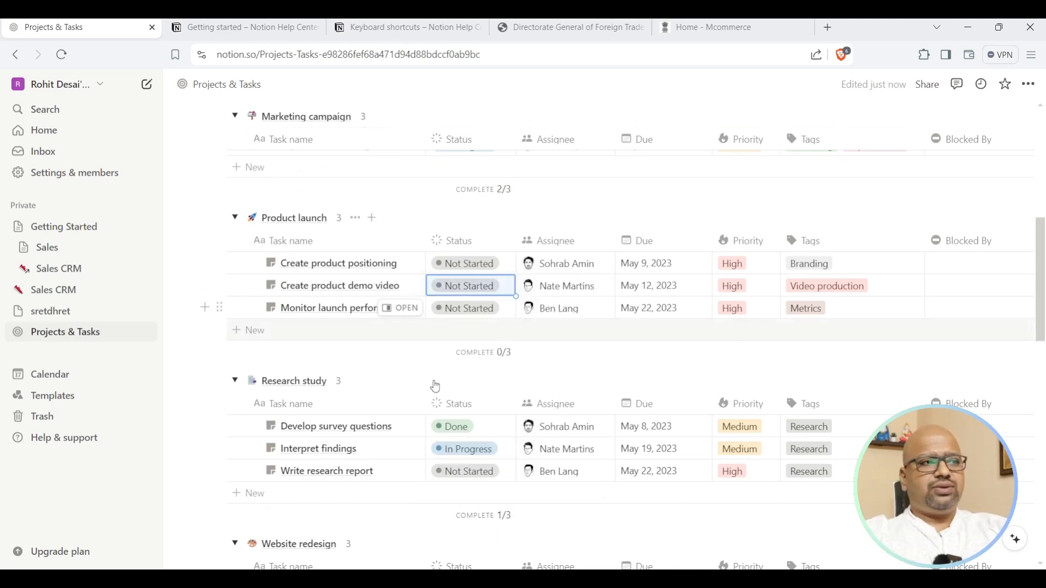
Review the remaining project task groups, then bring up the Projects & Tasks page's action menu.
scroll(535, 335, down, 4)
scroll(536, 338, down, 11)
scroll(537, 342, up, 12)
scroll(540, 343, up, 9)
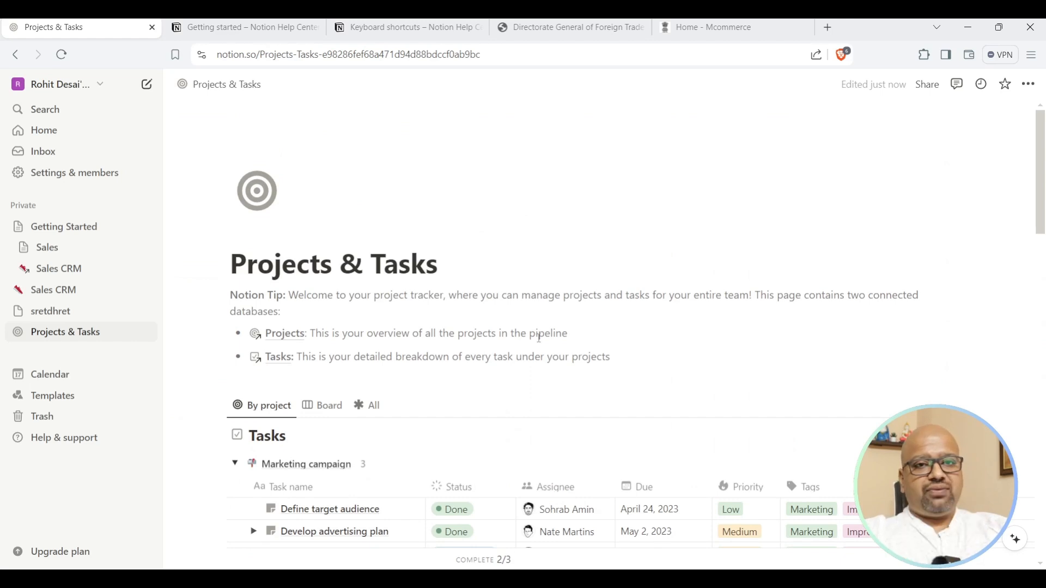
scroll(530, 320, down, 2)
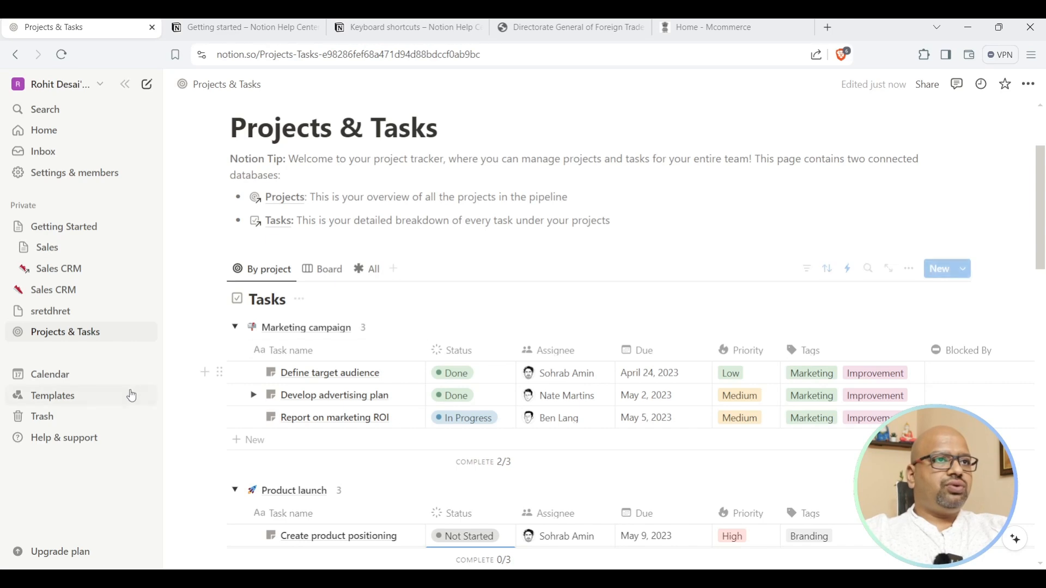
click(129, 333)
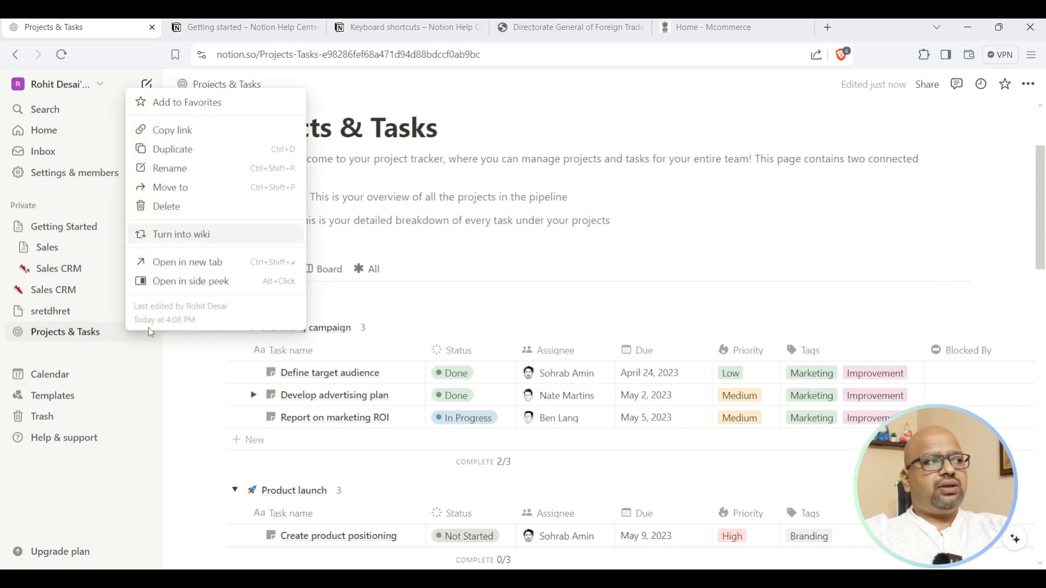
Delete the Projects & Tasks page to Trash and go back to Templates.
click(165, 209)
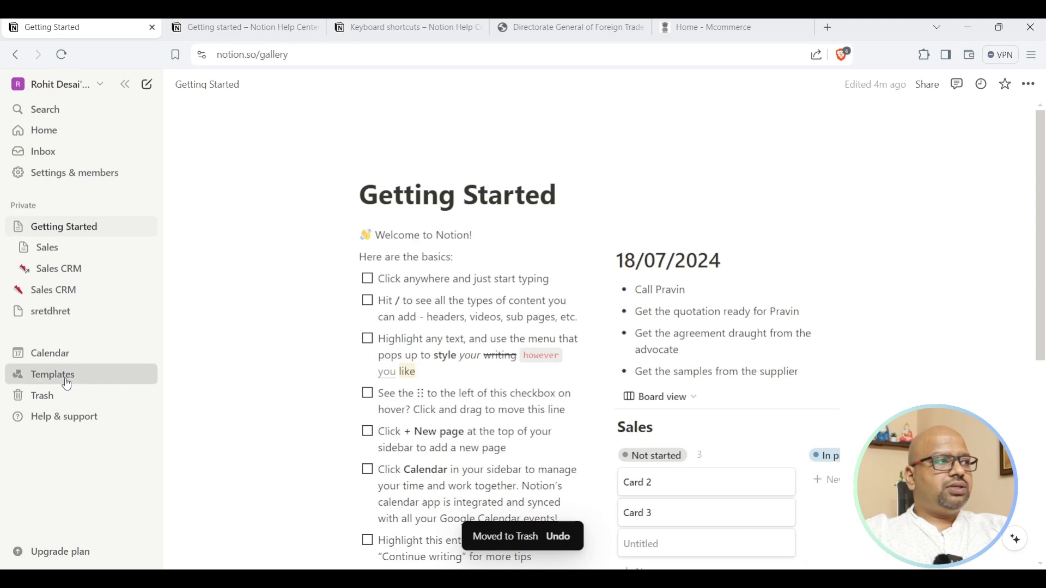
click(99, 376)
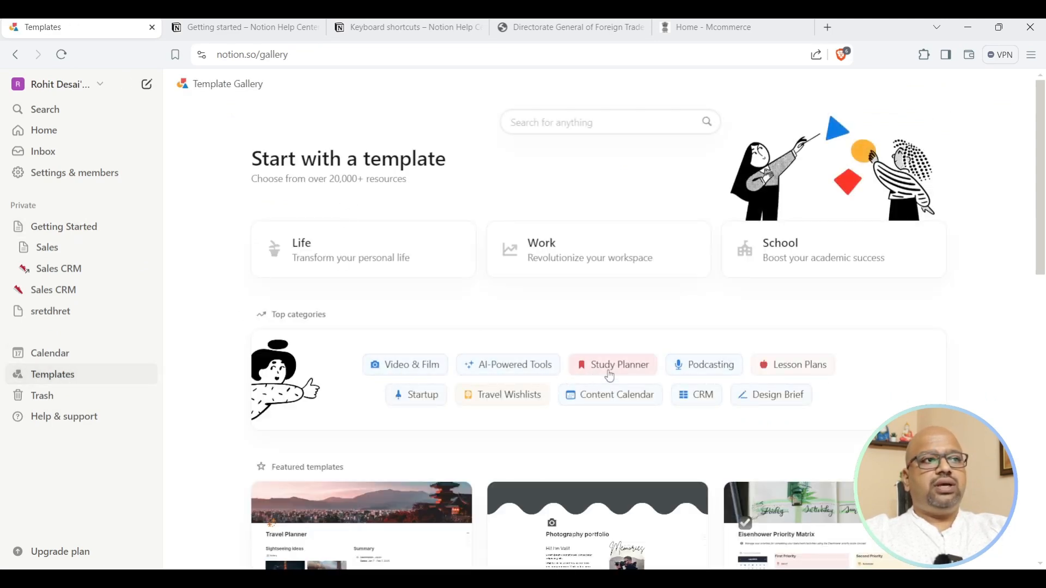
Preview the Startup in a Box template from the Startup category.
click(397, 401)
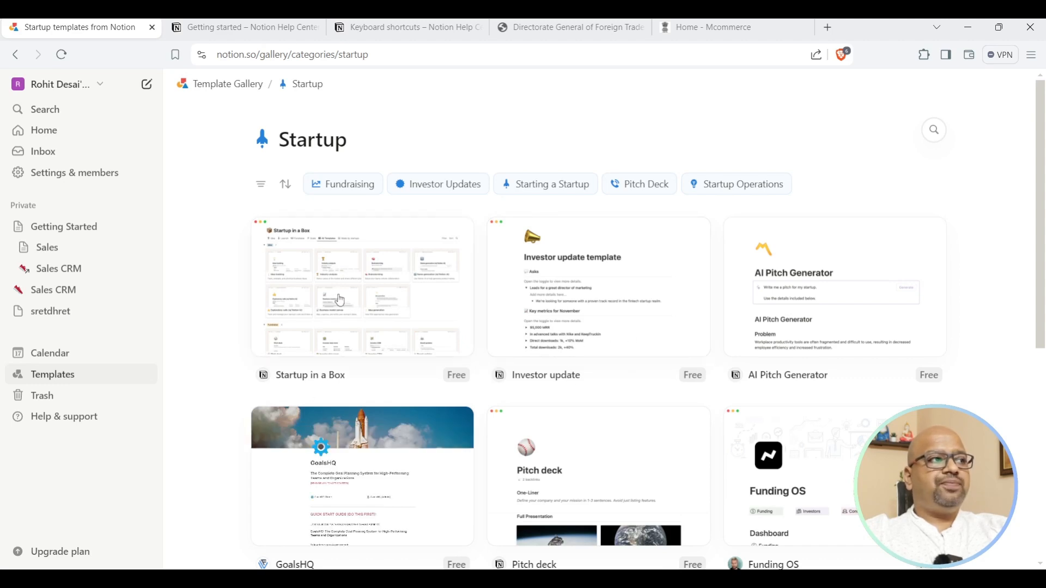
click(345, 326)
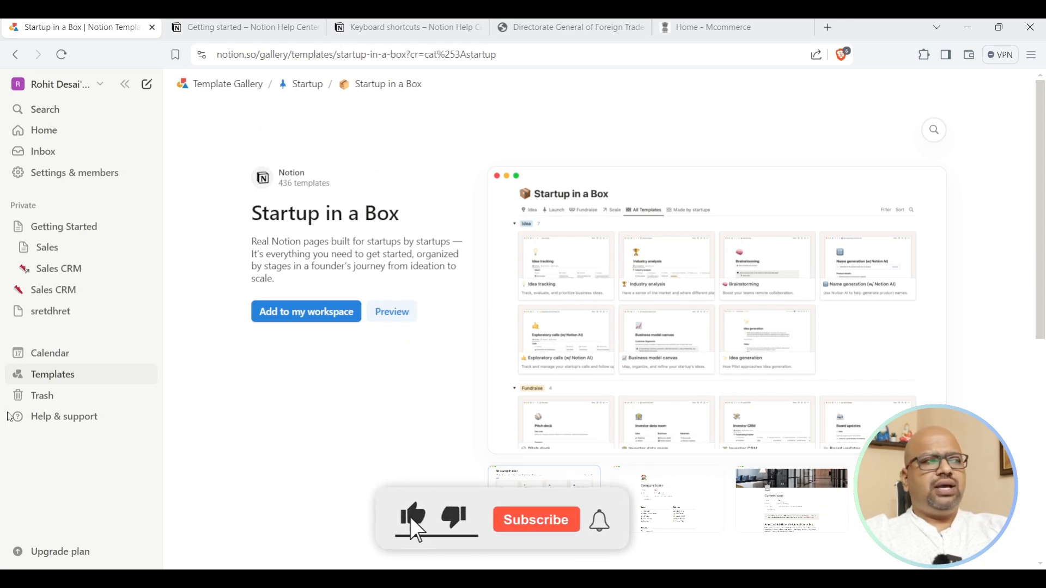
click(66, 381)
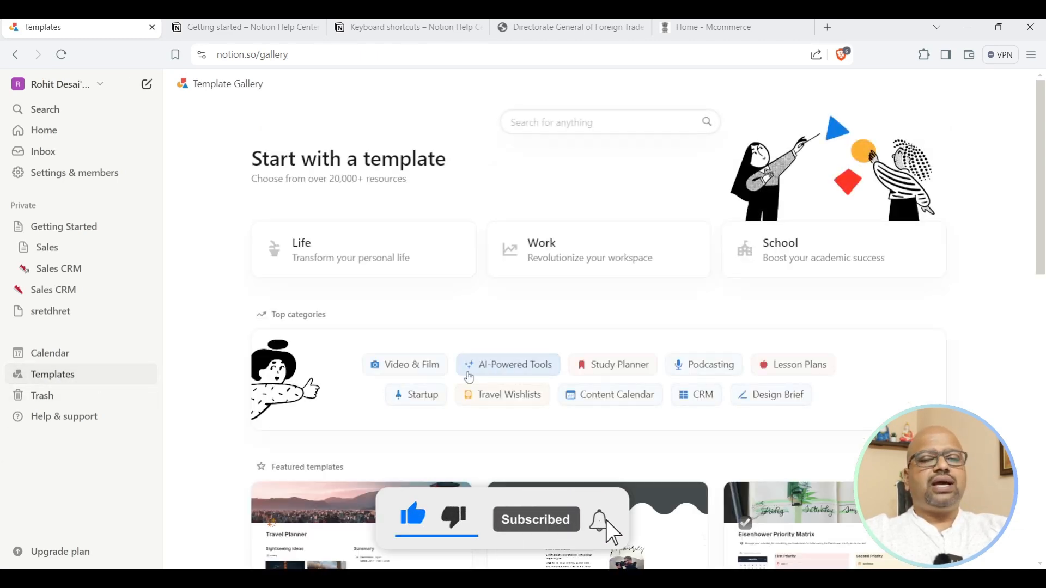
Browse the Startup templates, including One-Page Business Plan and Producthunt OS.
click(416, 396)
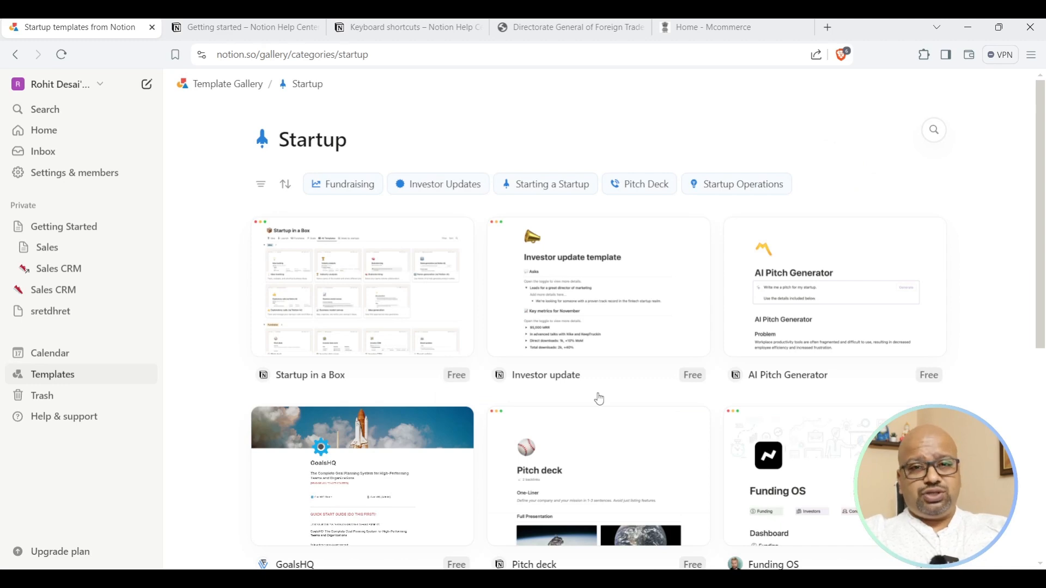
scroll(598, 397, down, 1)
scroll(594, 393, up, 1)
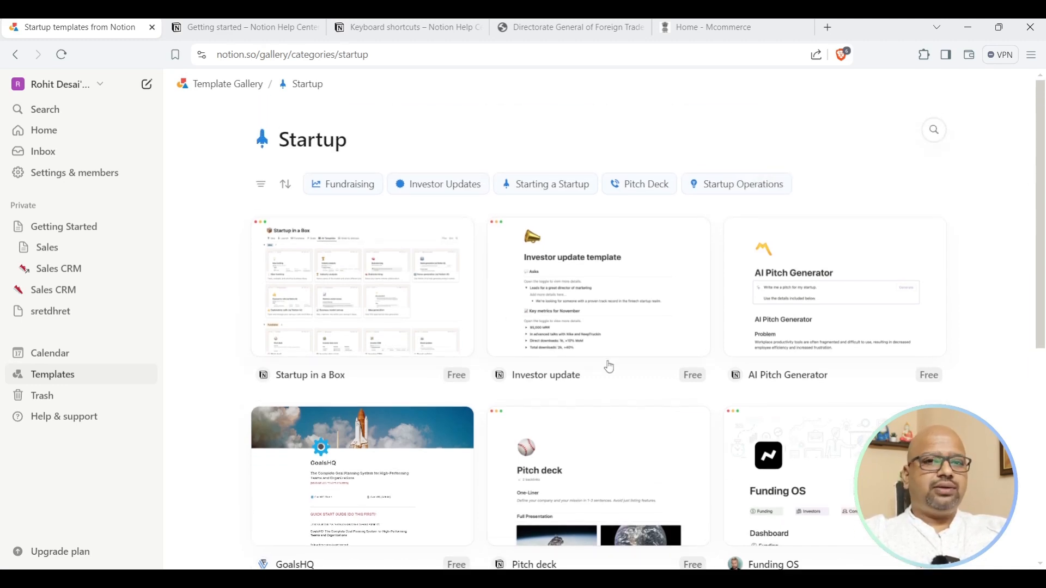
scroll(645, 373, down, 6)
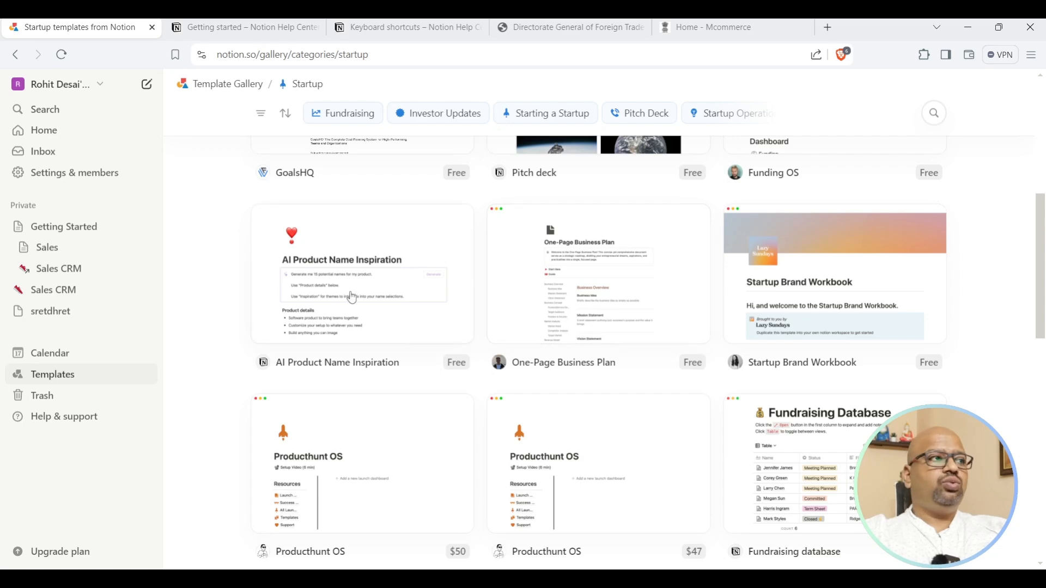
scroll(345, 297, down, 8)
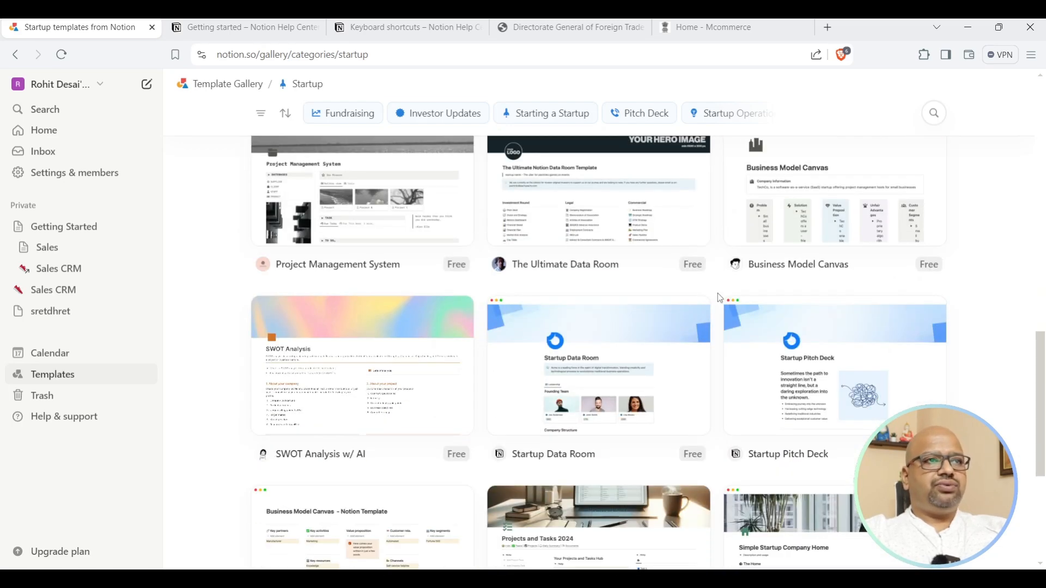
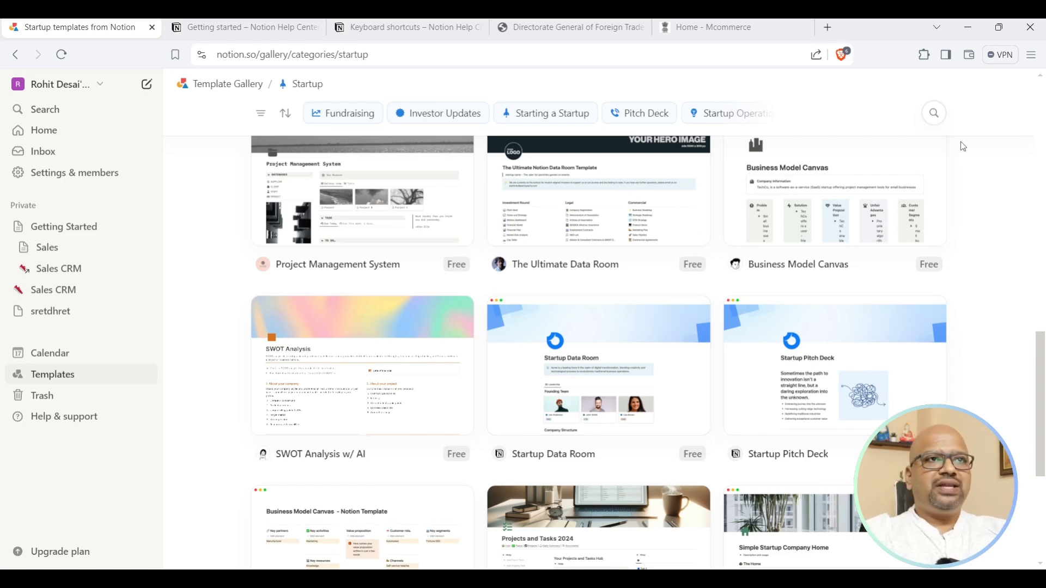
Leave the Startup templates for the workspace Home page with recent pages and Learn guides.
scroll(599, 375, up, 10)
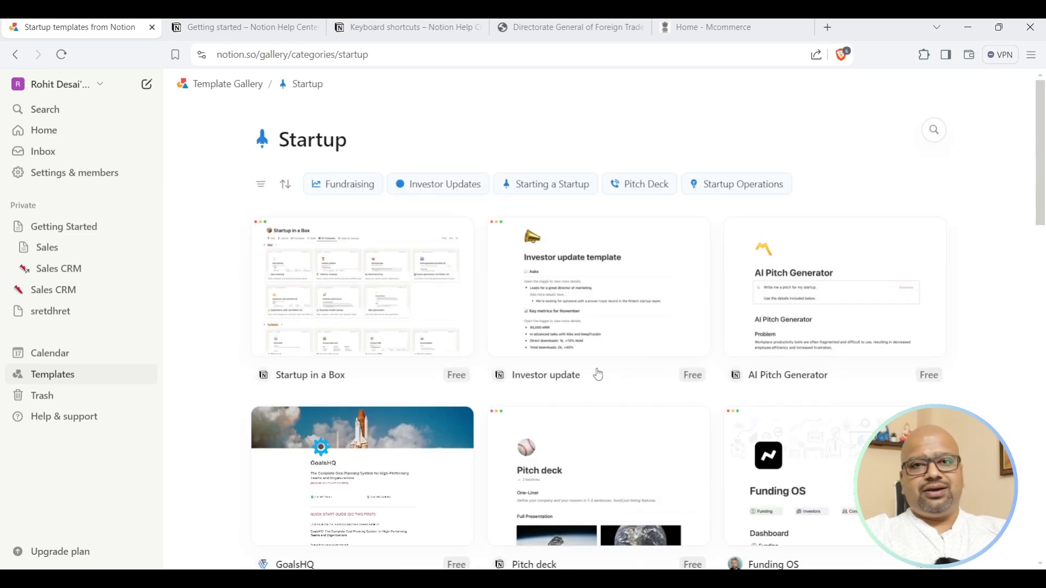
click(52, 139)
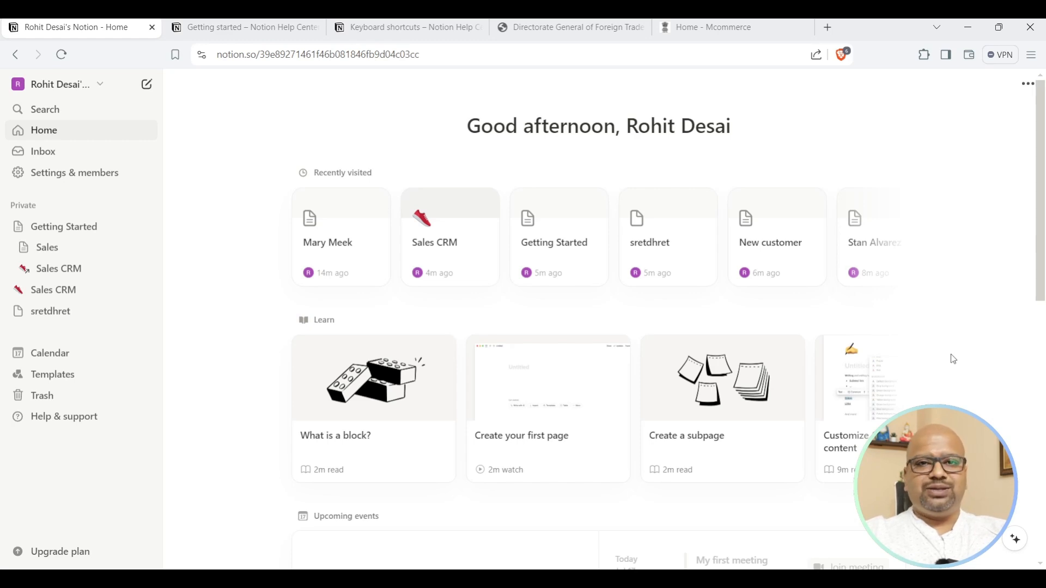
Delete the top-level Sales CRM page from the sidebar.
click(134, 271)
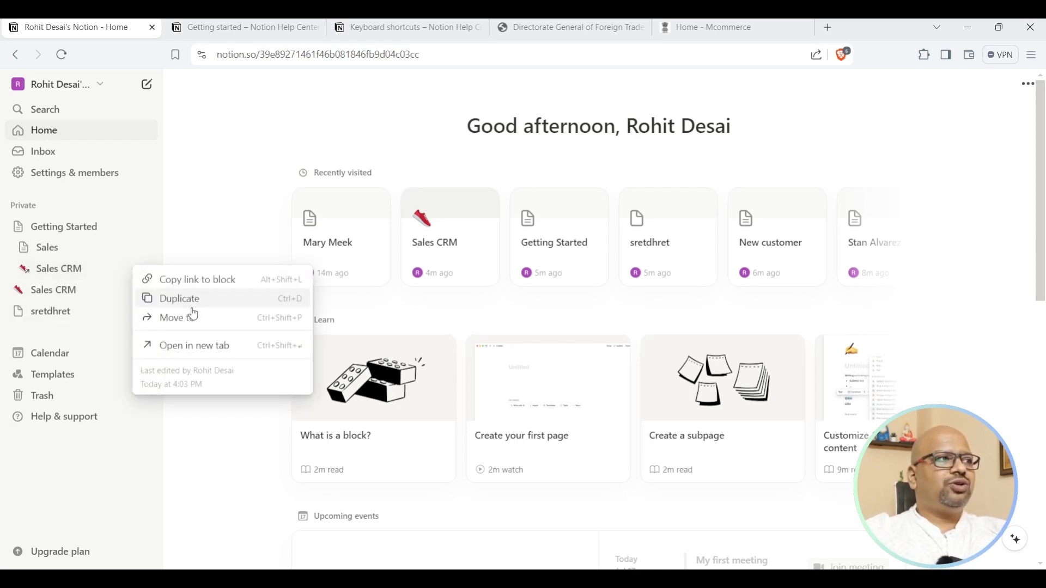
click(82, 297)
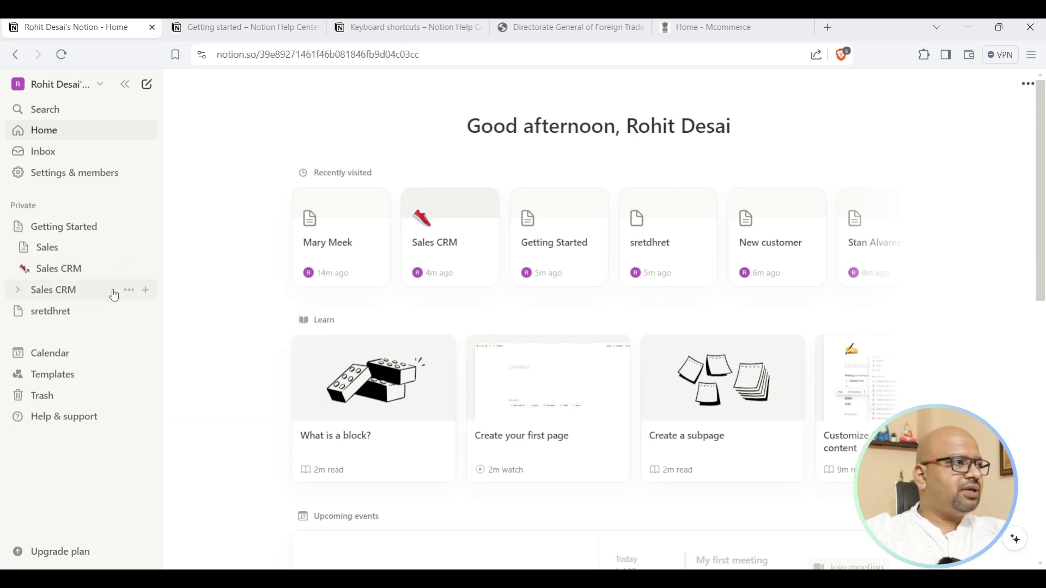
click(119, 295)
click(128, 290)
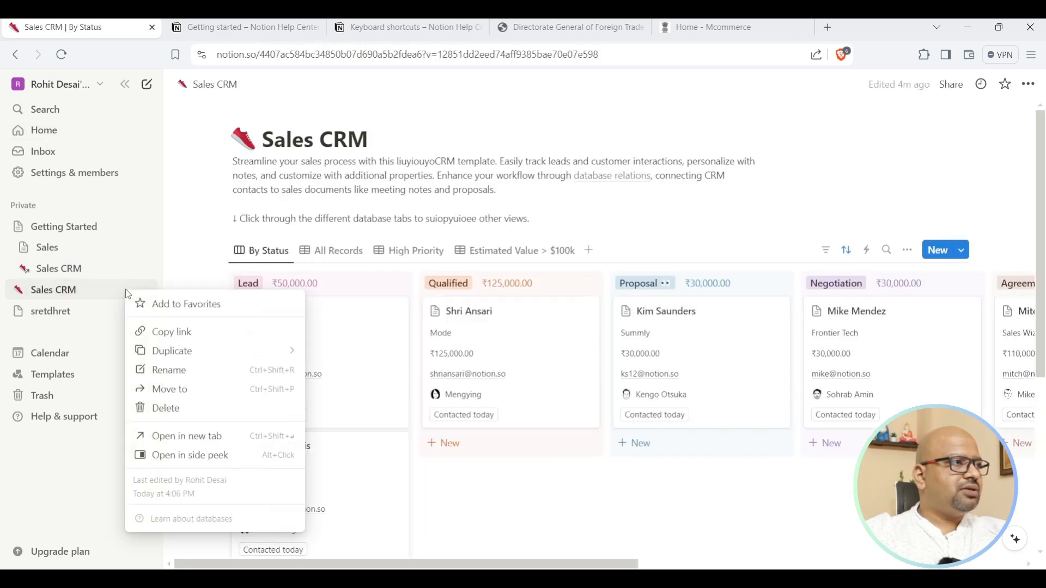
click(172, 416)
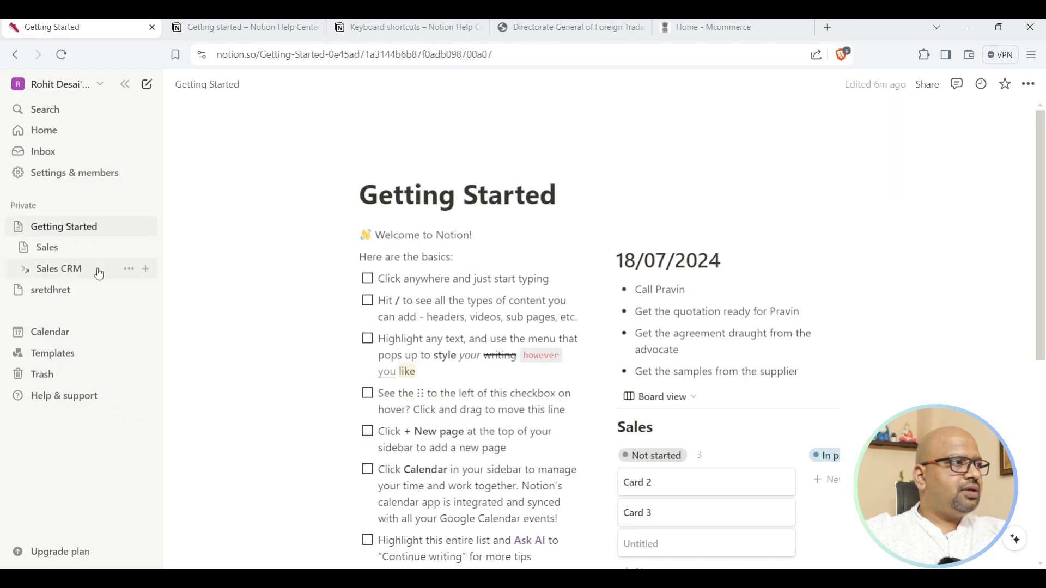
Delete the Sales page, leaving the Sales CRM link unmoved.
click(125, 271)
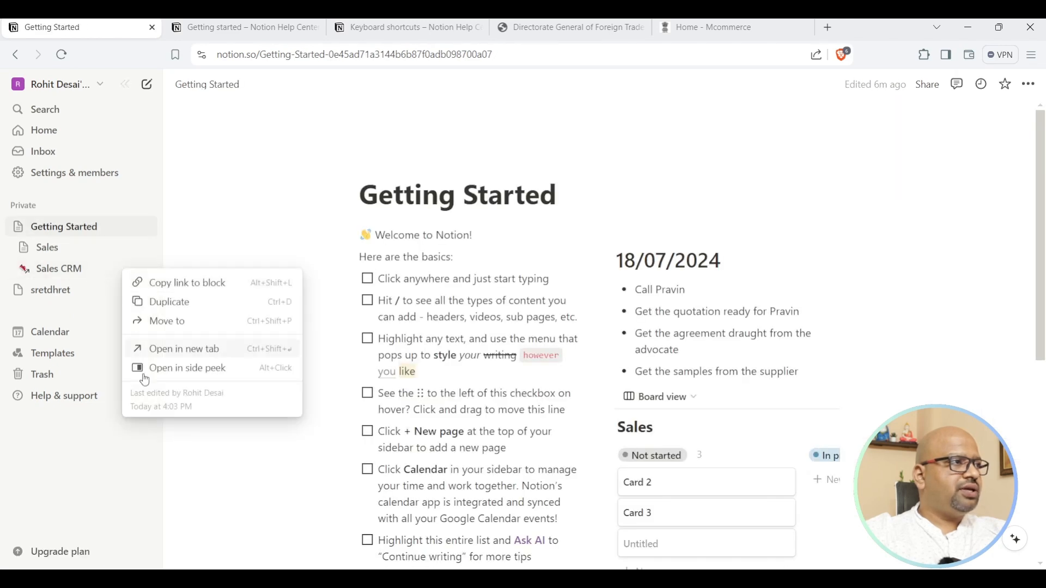
click(164, 327)
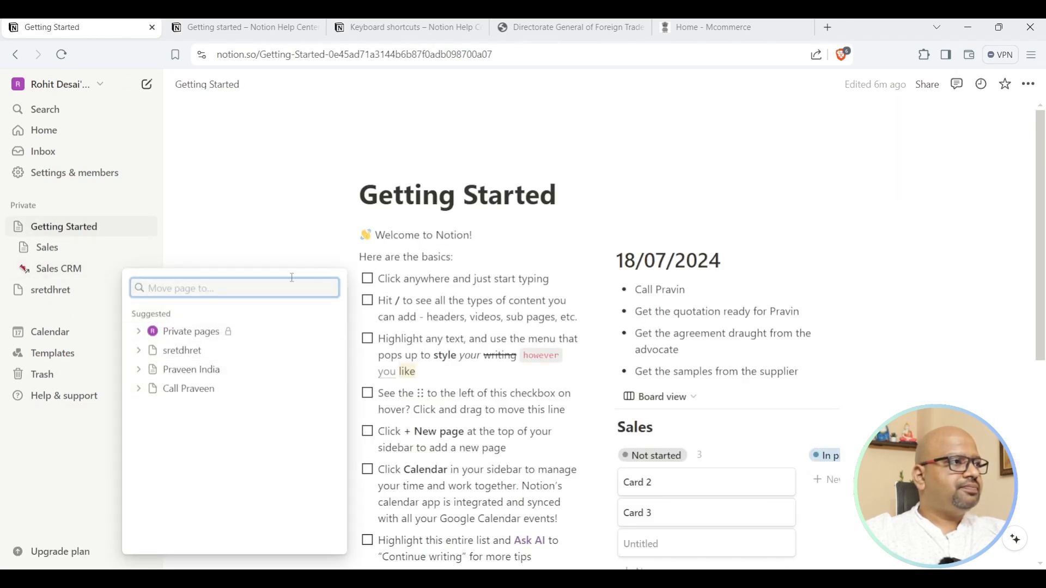
click(232, 251)
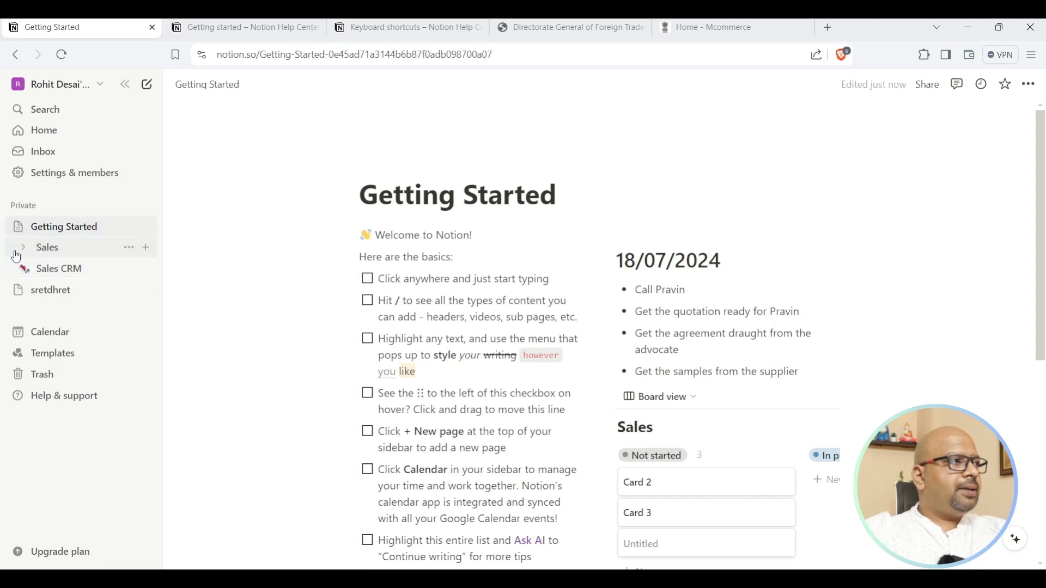
click(129, 248)
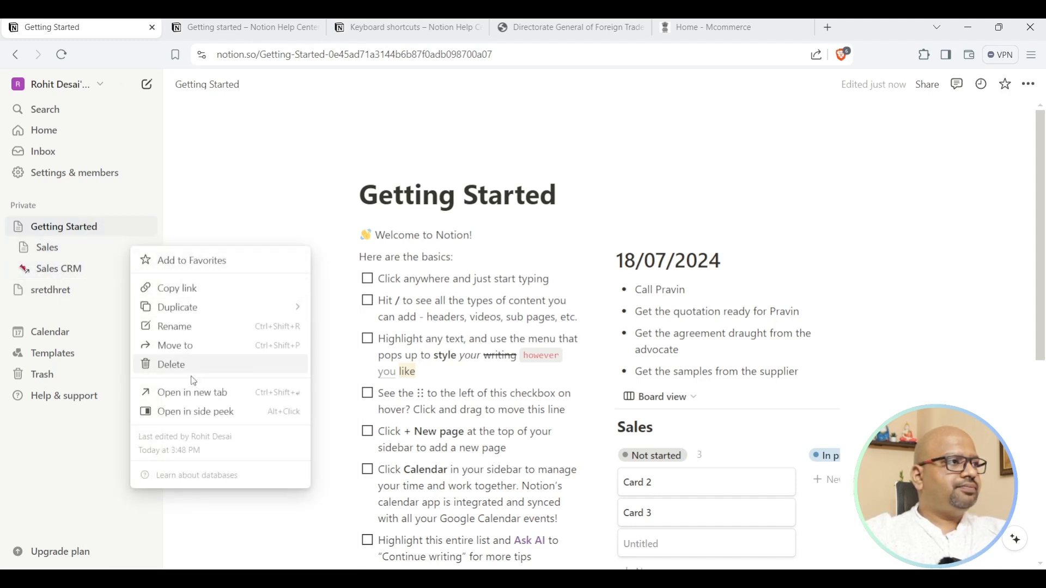
click(156, 362)
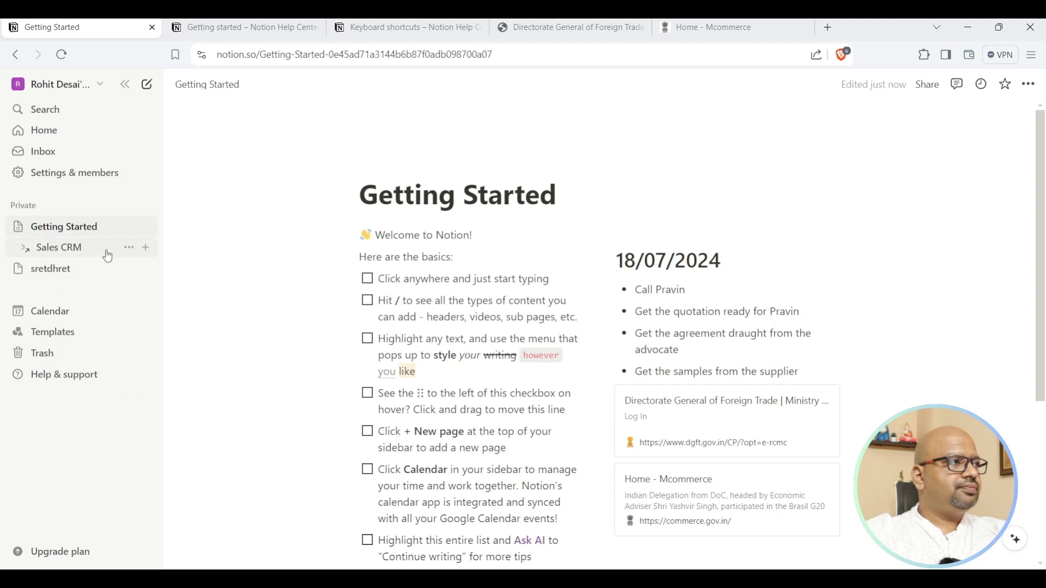
Duplicate the Sales CRM link and open the trashed Sales CRM page through it.
click(124, 249)
click(170, 281)
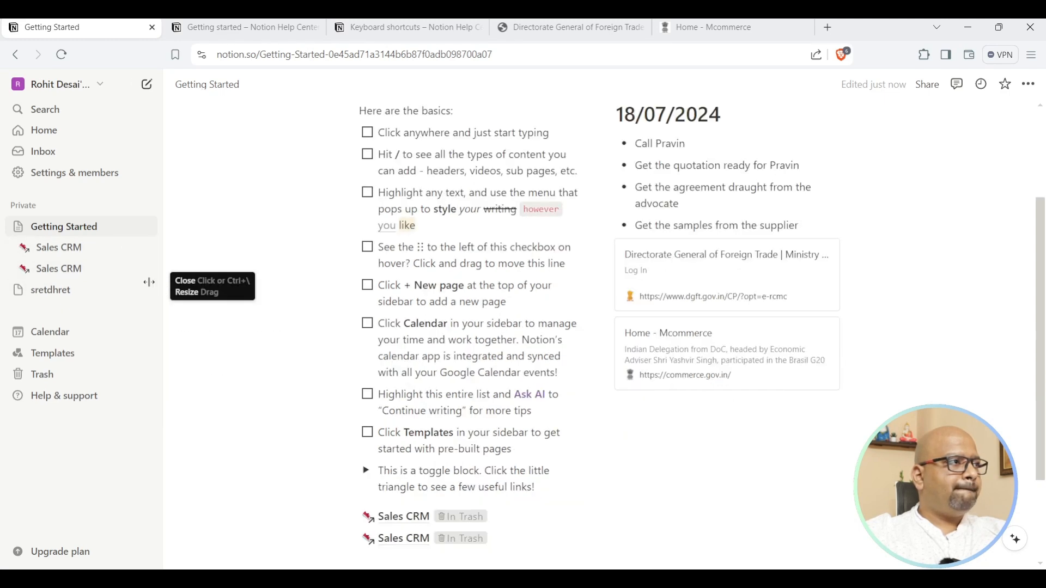
click(129, 249)
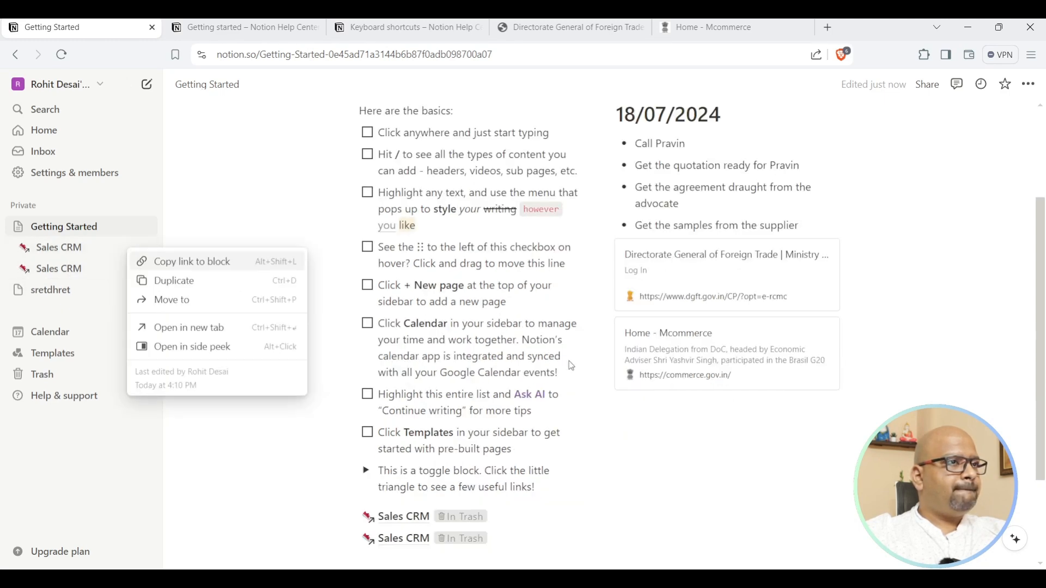
click(402, 521)
click(402, 520)
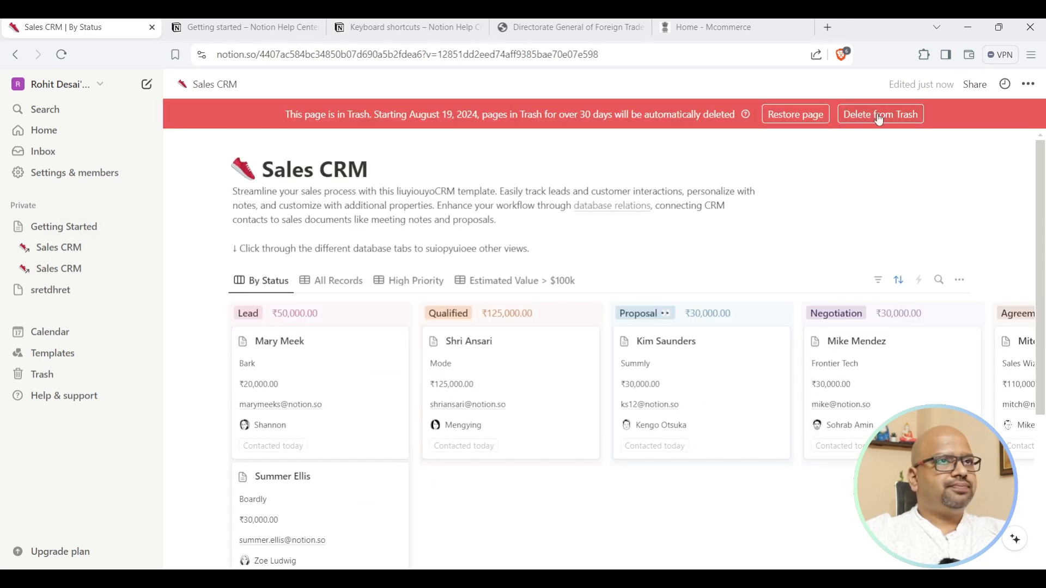
Restore the Sales CRM page from Trash and go to Getting Started.
click(796, 114)
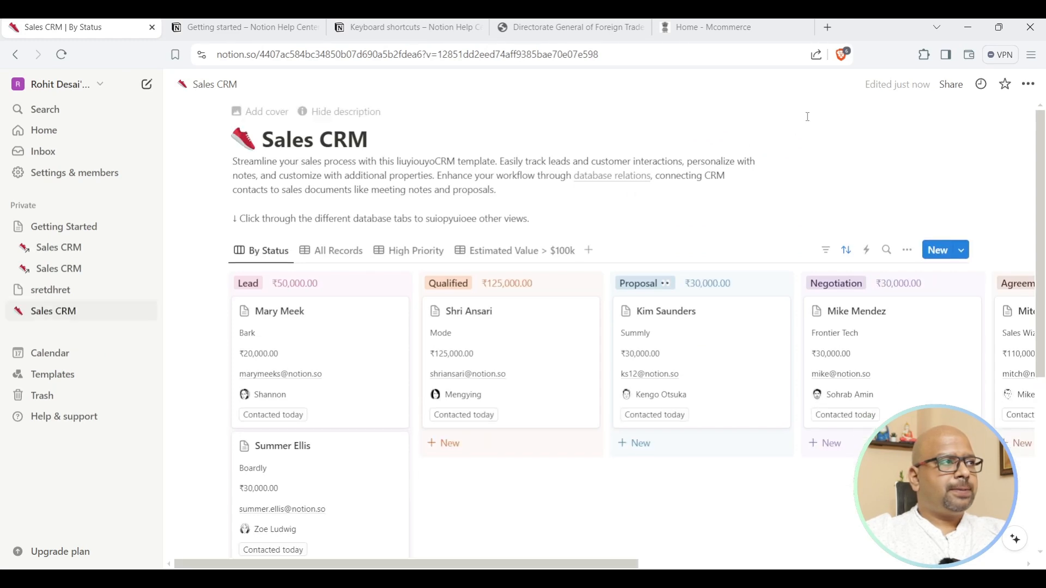
right_click(17, 251)
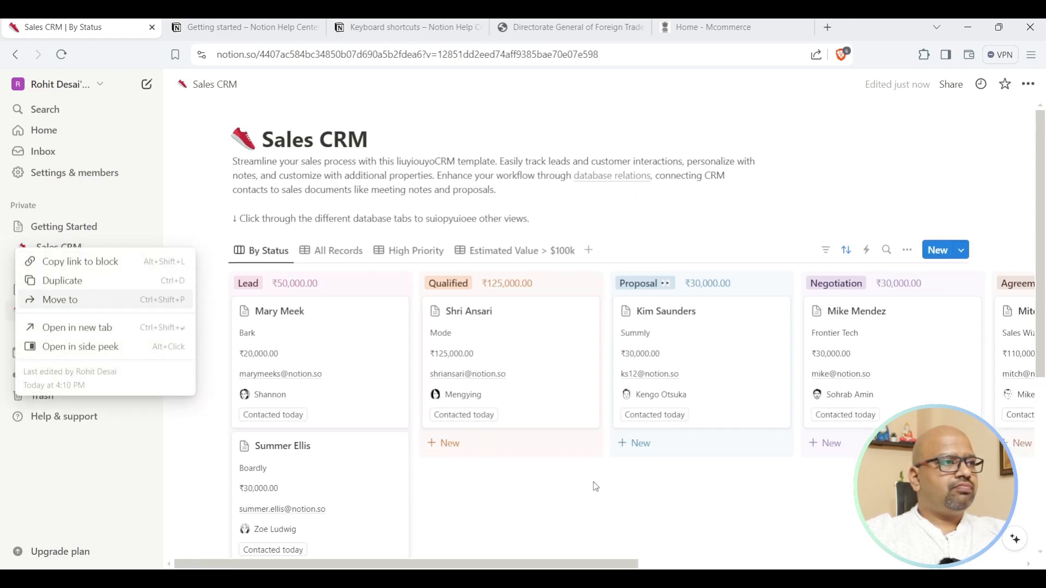
click(65, 234)
click(66, 235)
Delete both Sales CRM link blocks from the Getting Started page.
scroll(643, 405, down, 5)
scroll(643, 406, down, 2)
click(350, 386)
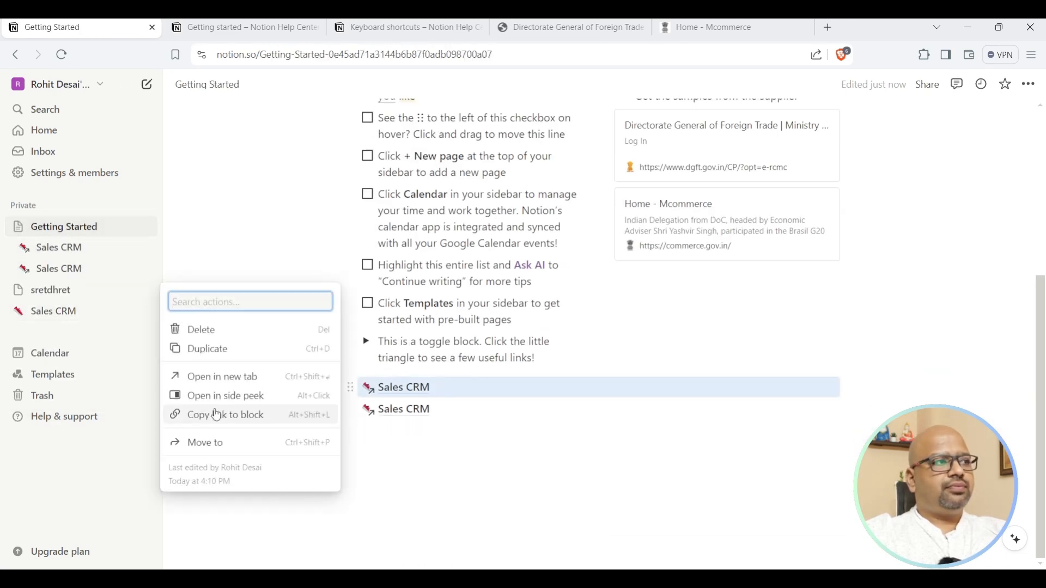
click(200, 330)
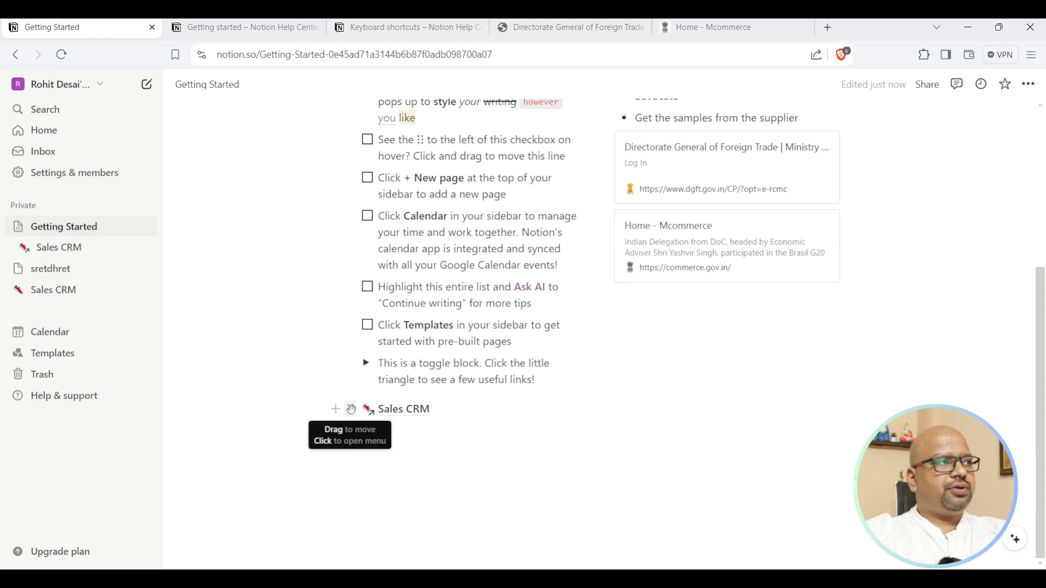
click(351, 410)
click(207, 351)
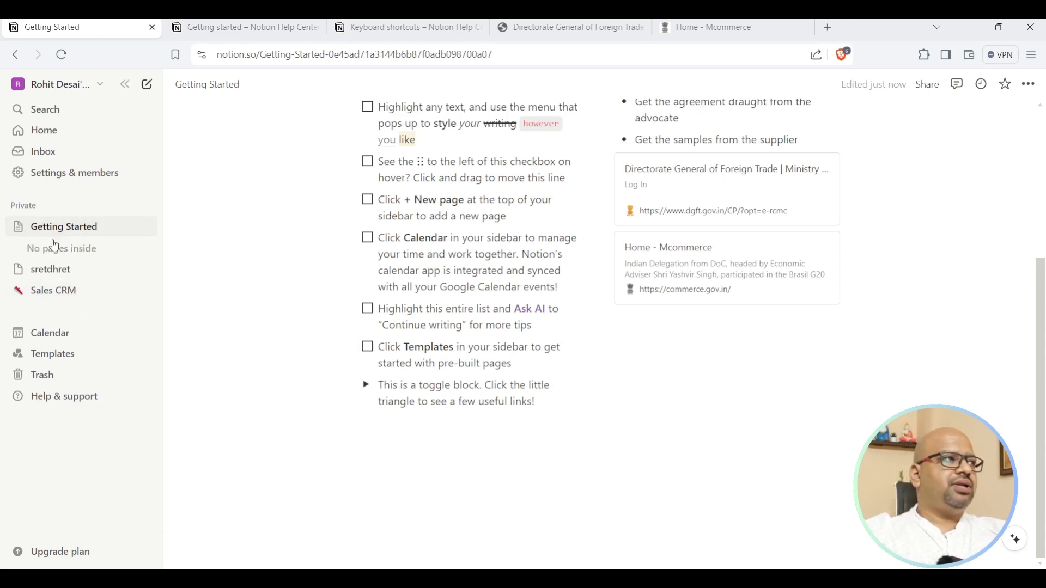
Delete the sretdhret page and reopen the Sales CRM board.
click(50, 270)
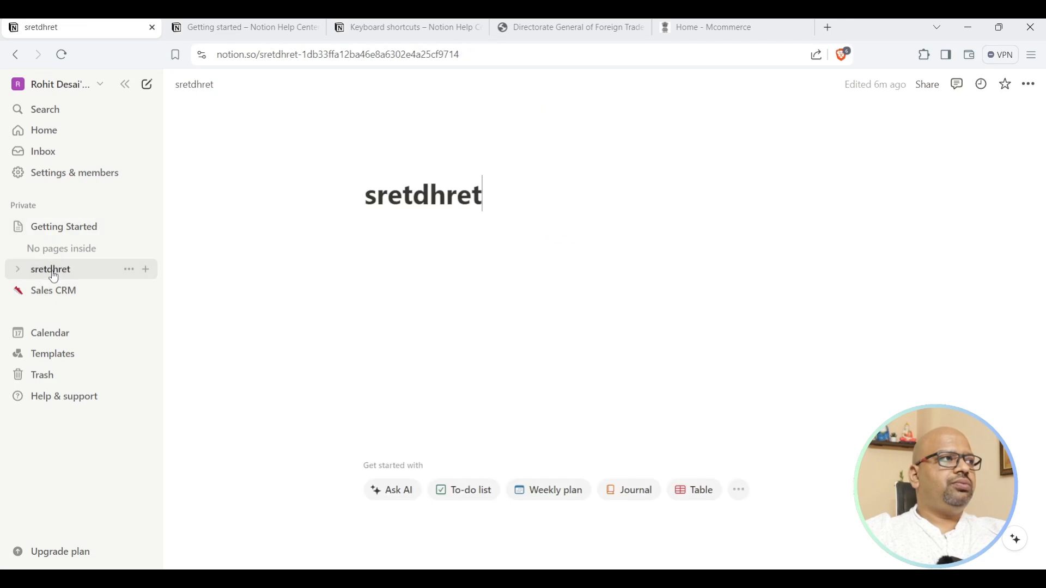
click(15, 273)
click(131, 270)
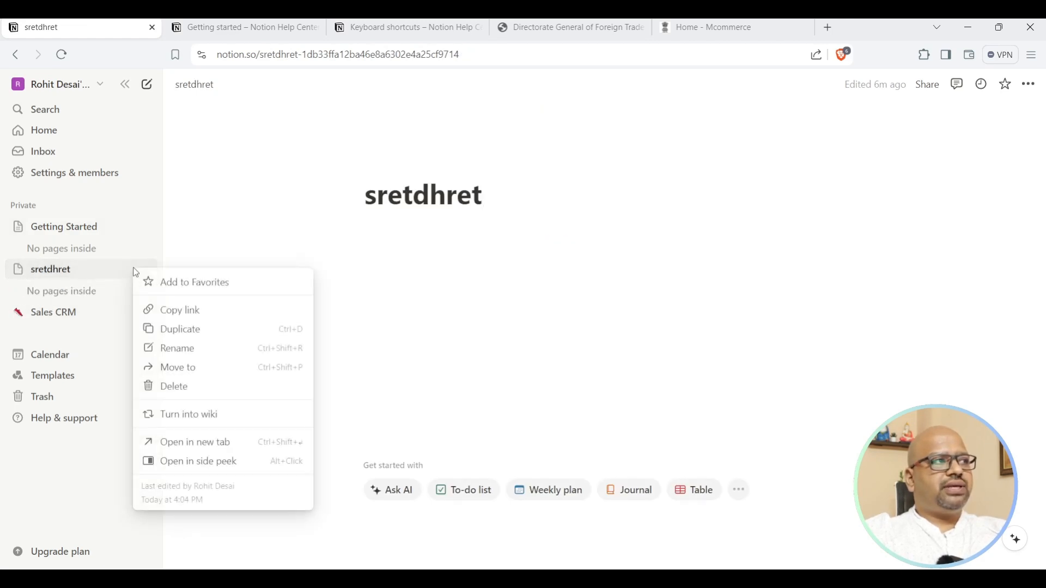
click(212, 388)
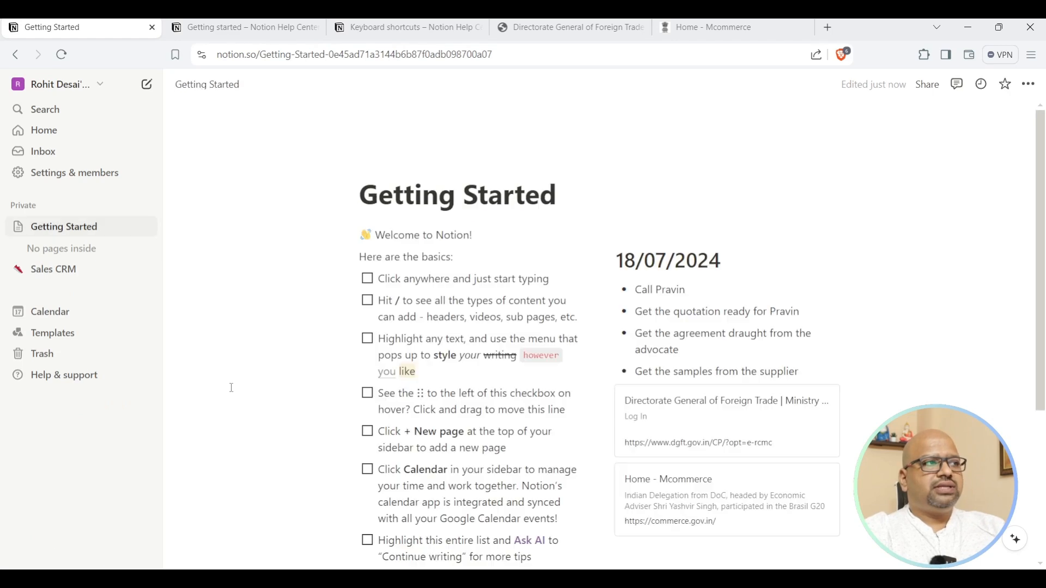
click(69, 272)
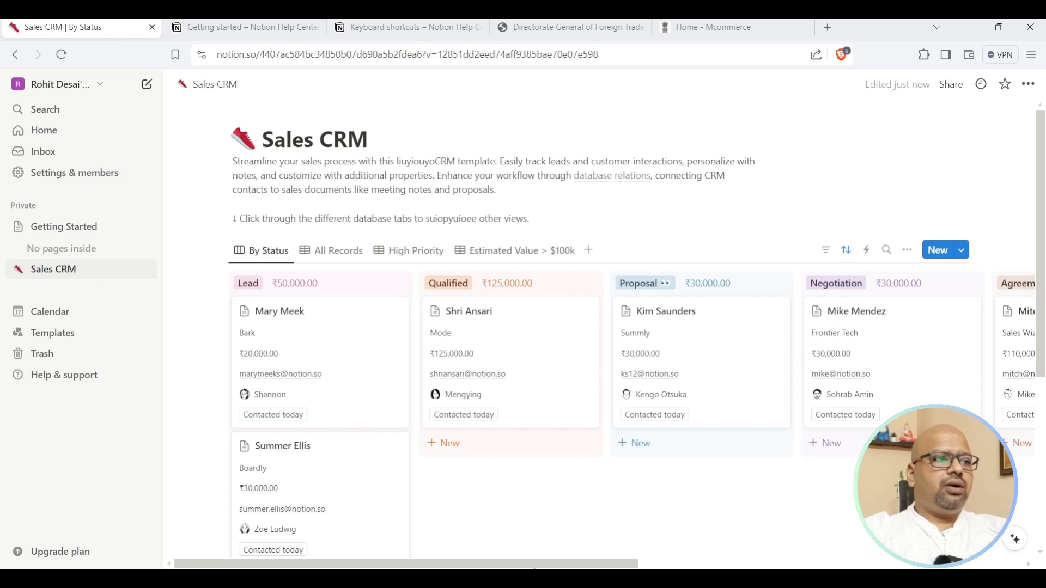
Move Getting Started below Sales CRM in the private pages list.
drag(539, 568, 497, 567)
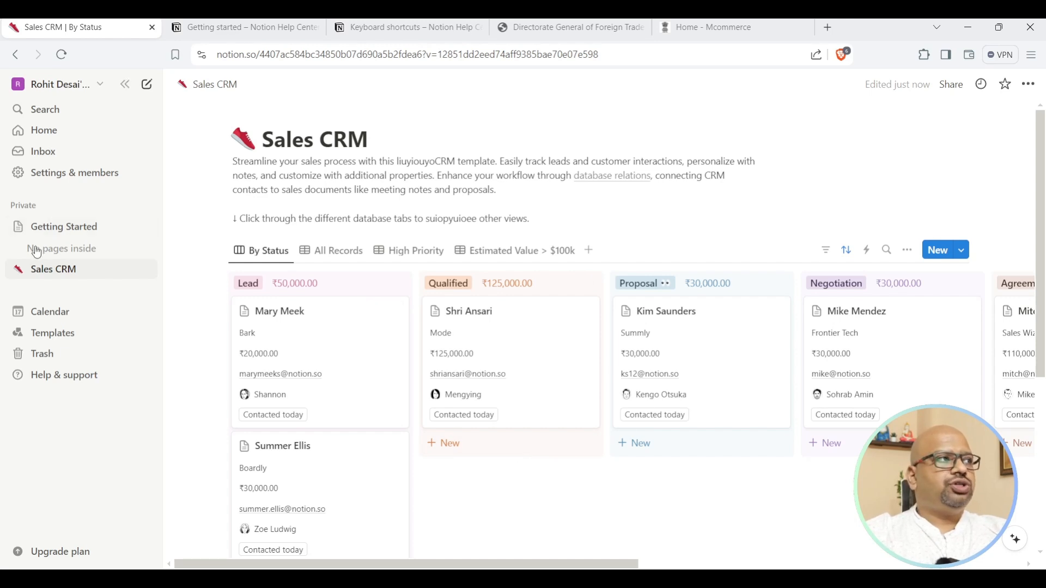
drag(44, 231, 40, 292)
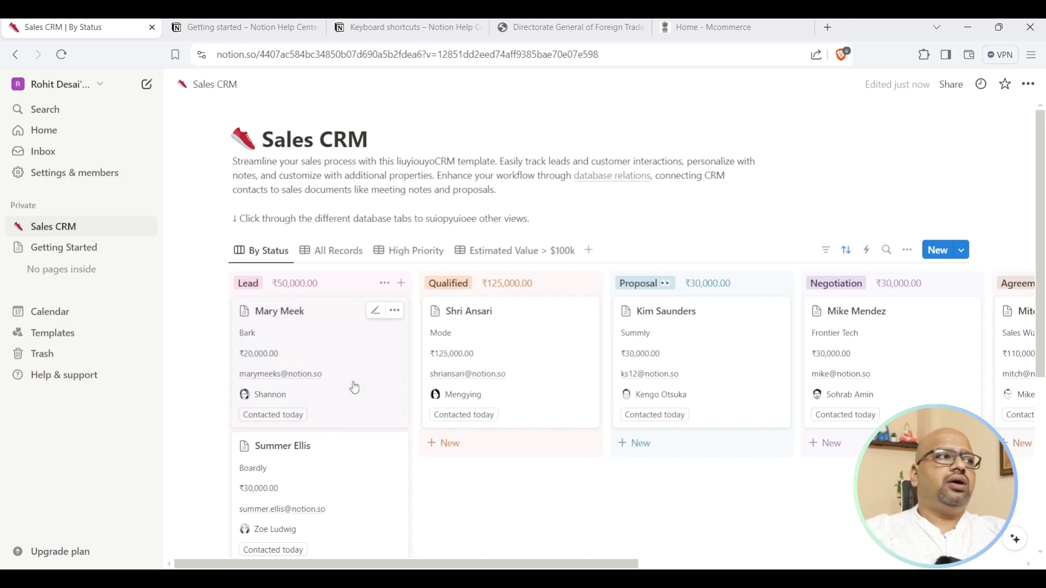
scroll(344, 357, down, 3)
Move the only Qualified deal card into the Proposal column.
scroll(304, 198, up, 2)
scroll(342, 212, up, 2)
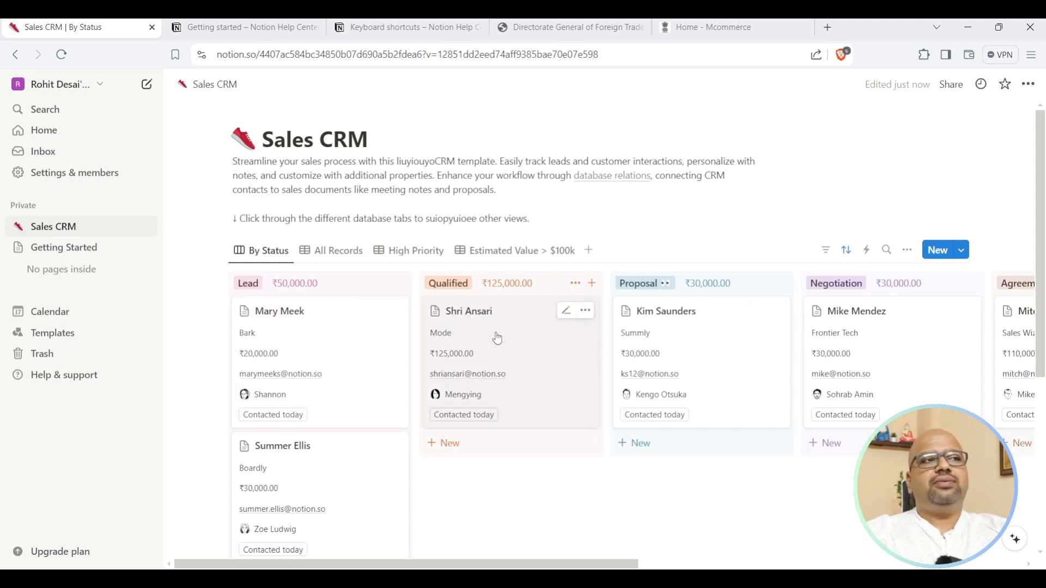
drag(498, 345, 712, 493)
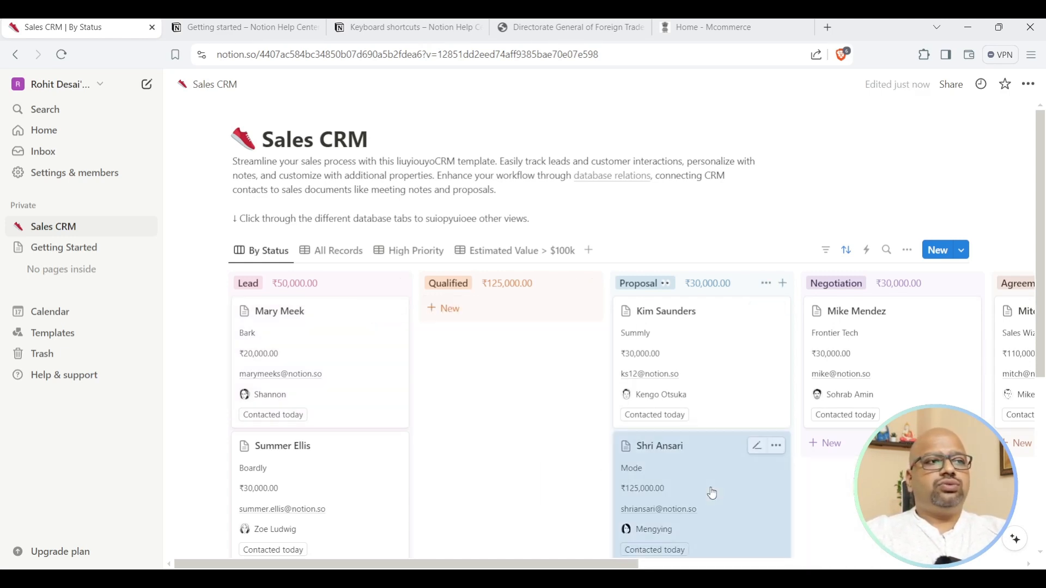
scroll(779, 381, down, 4)
scroll(781, 380, up, 3)
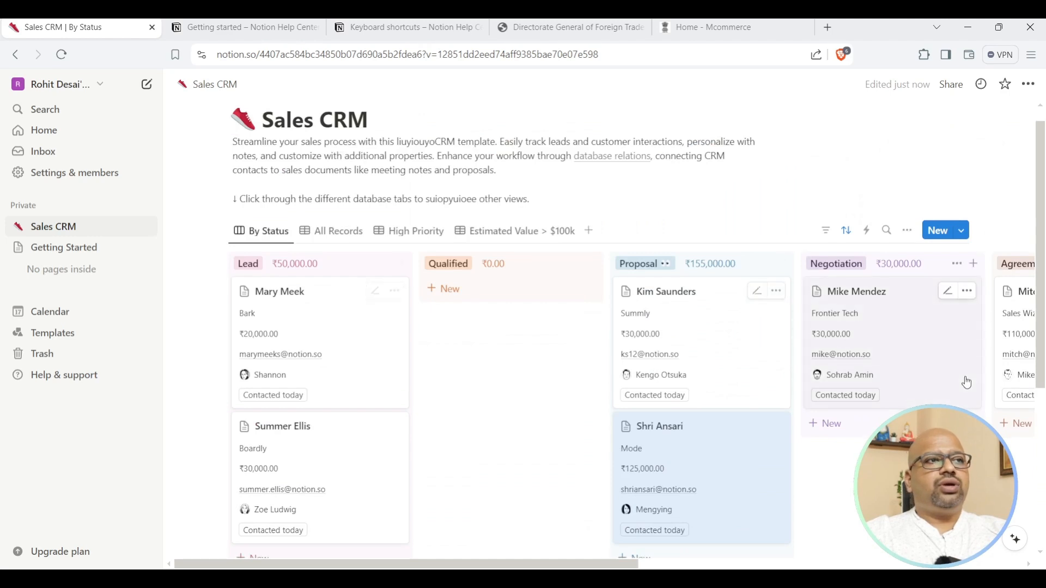
scroll(967, 383, down, 3)
drag(614, 567, 990, 567)
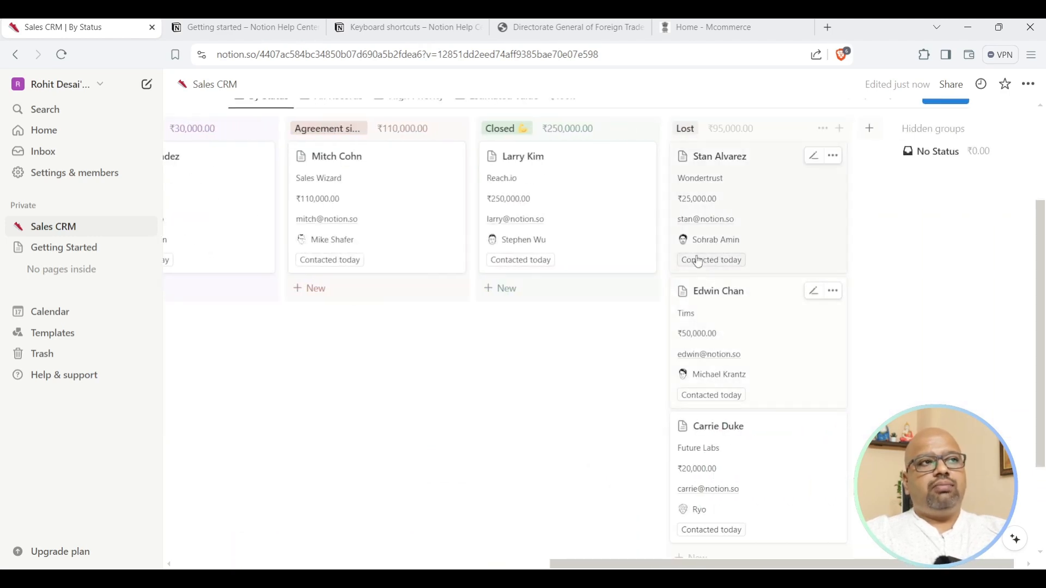
scroll(600, 327, up, 3)
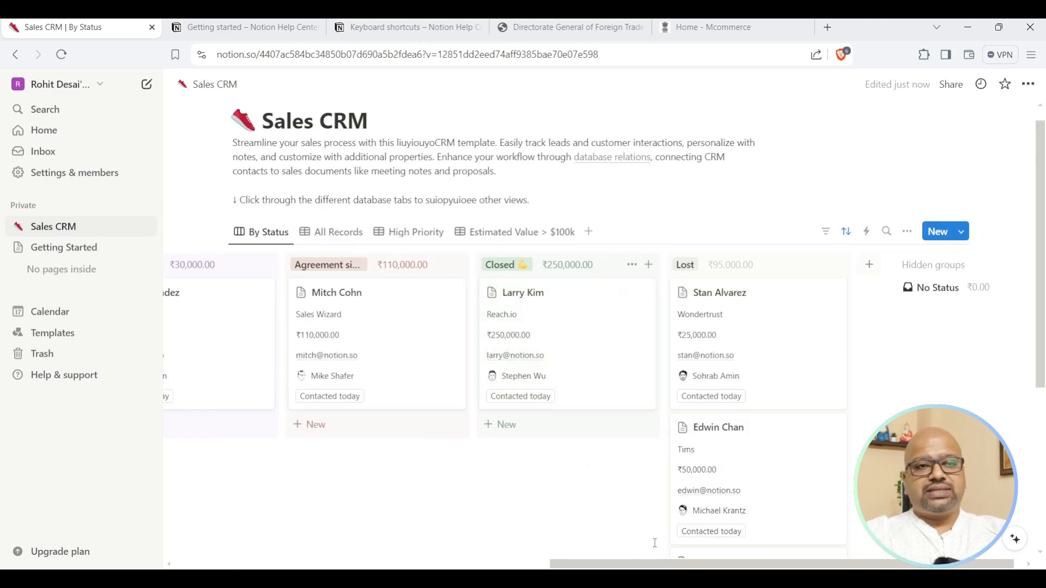
drag(664, 568, 284, 507)
scroll(306, 393, down, 5)
scroll(309, 393, up, 5)
drag(309, 394, 512, 343)
drag(334, 355, 540, 474)
Scroll the board right to review Negotiation, Agreement signed, Closed and Lost.
drag(624, 565, 523, 567)
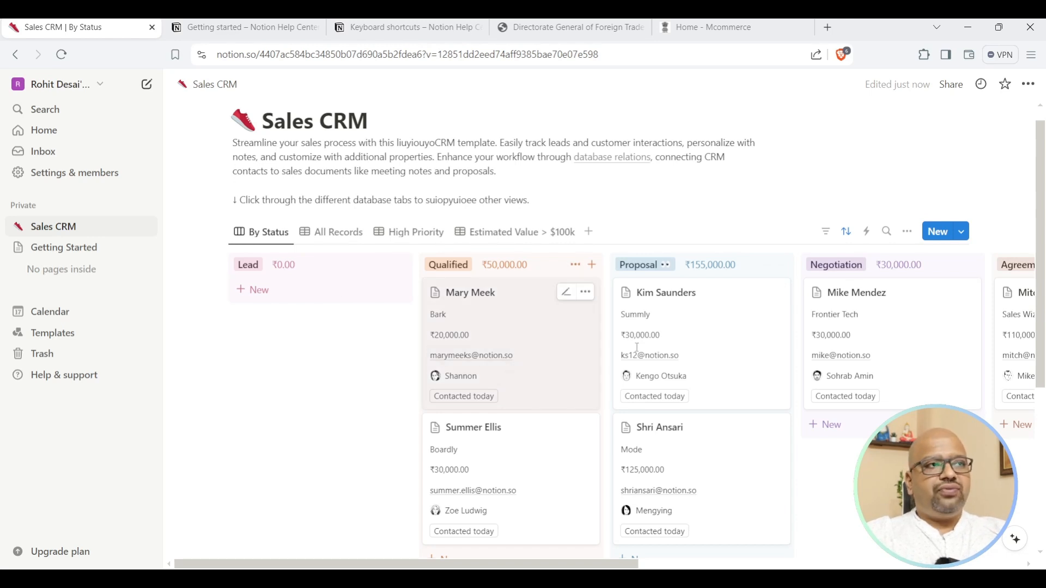
scroll(758, 392, right, 5)
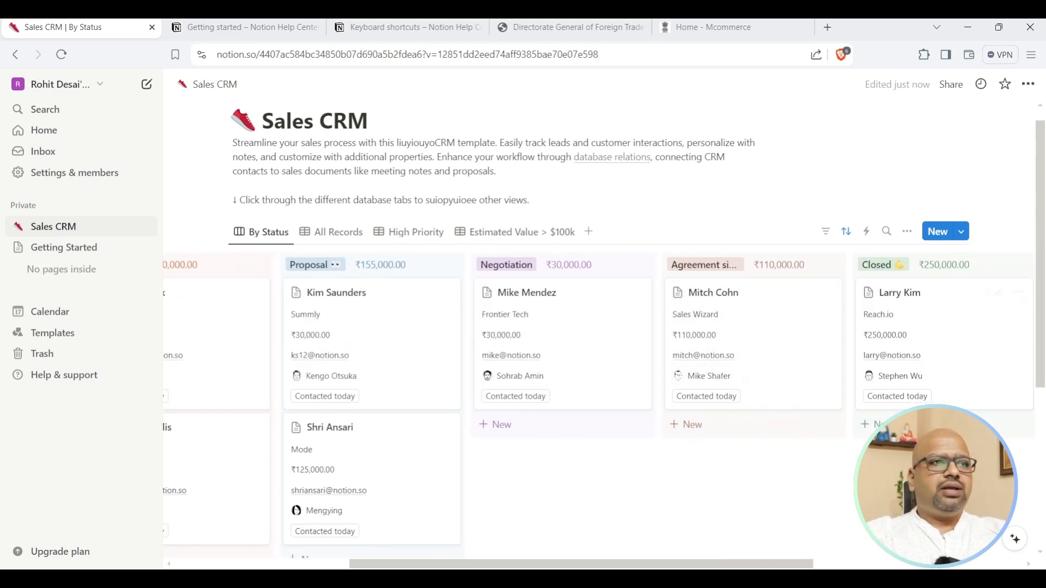
drag(665, 567, 839, 567)
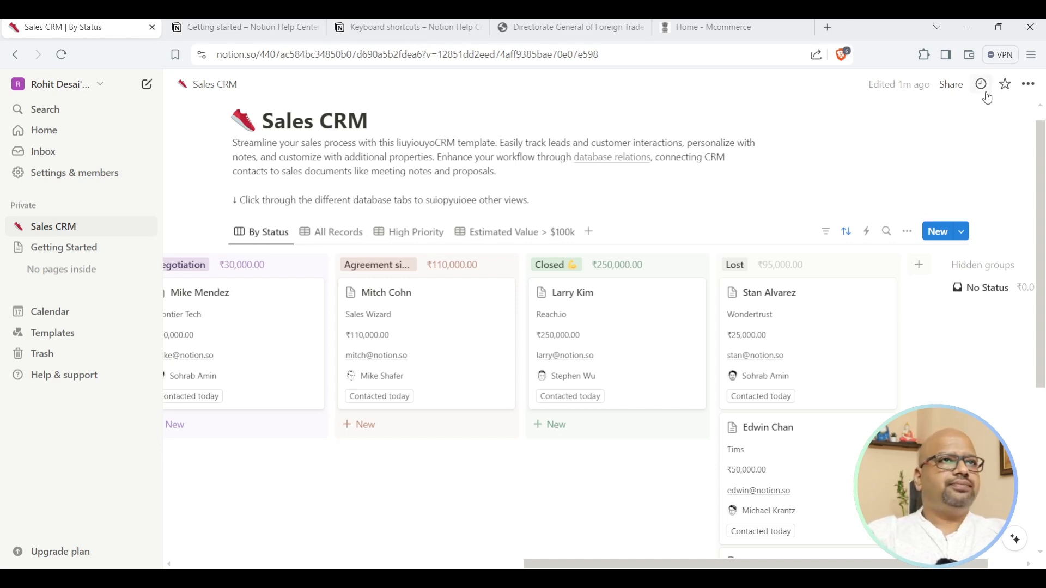
Change Sales CRM access from Invite only to Anyone with link.
click(943, 89)
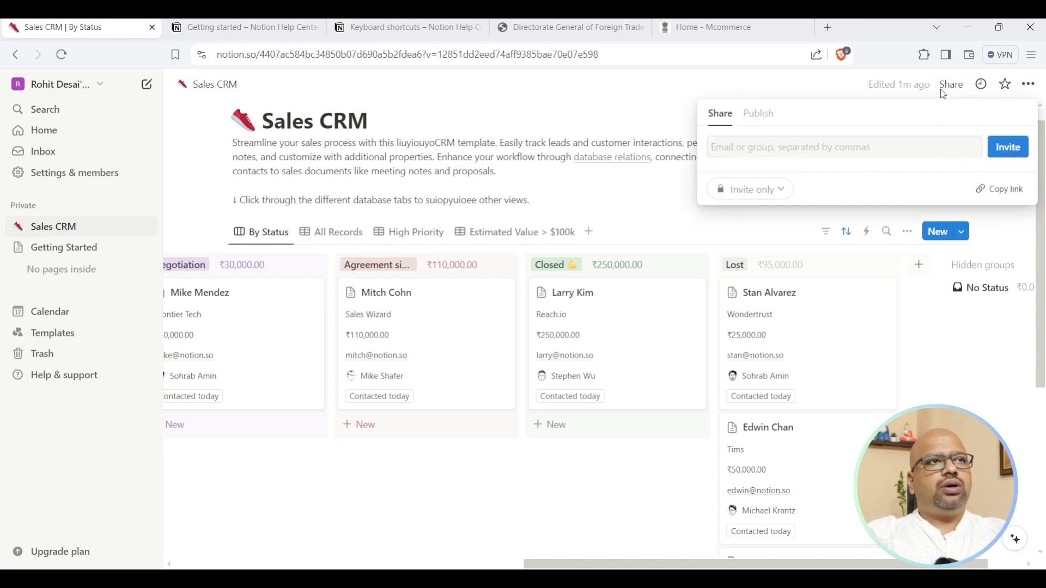
click(750, 195)
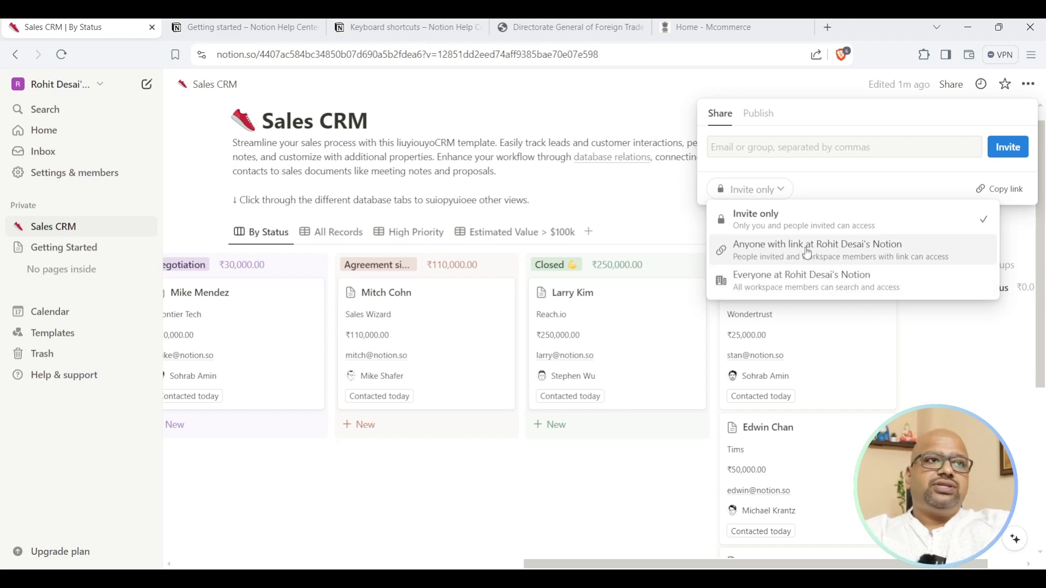
click(808, 254)
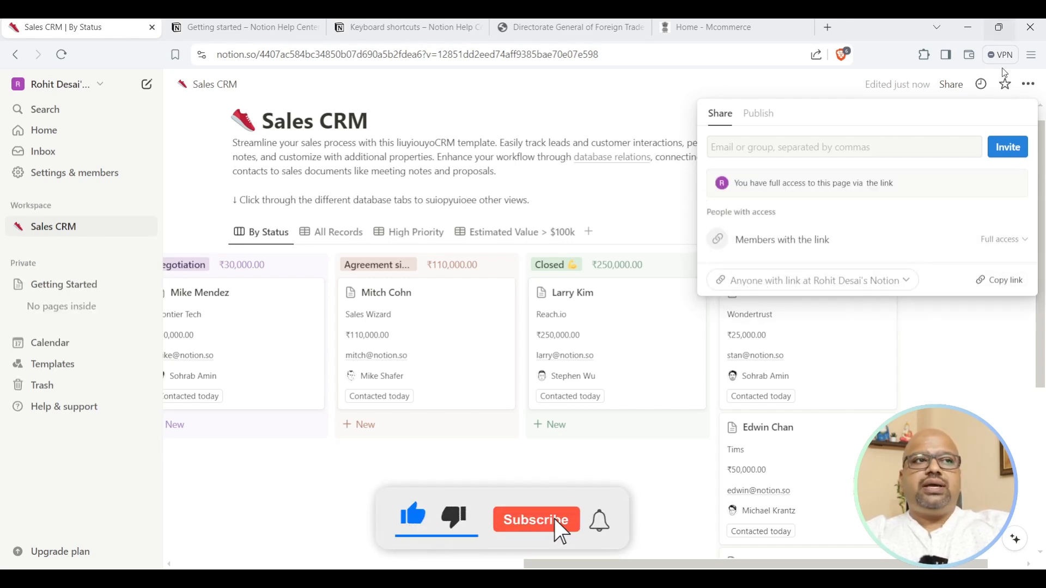
click(1011, 314)
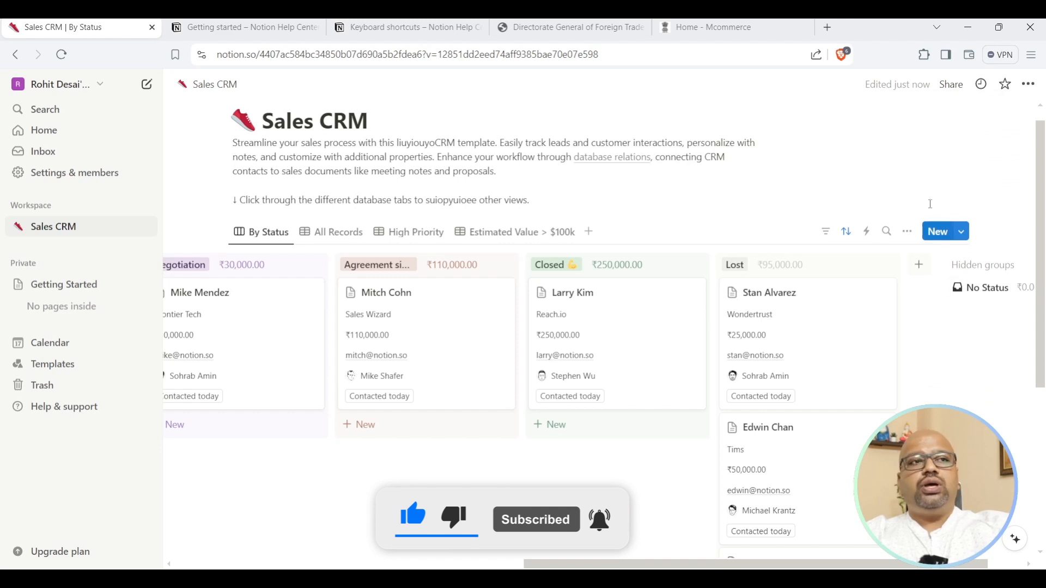
click(1028, 83)
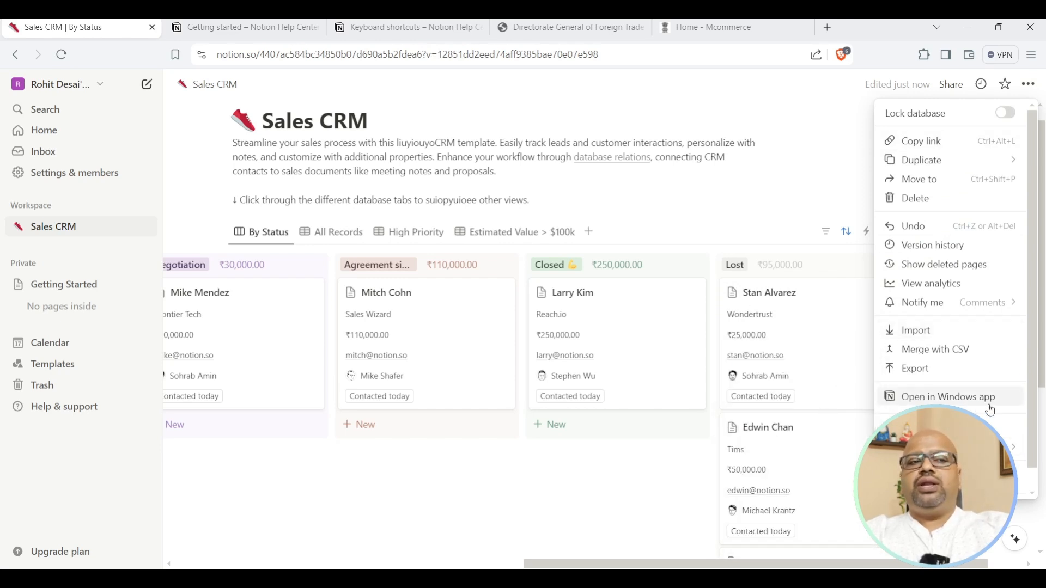
Look over Connections, then open Help & documentation in a new browser tab.
mouse_move(927, 439)
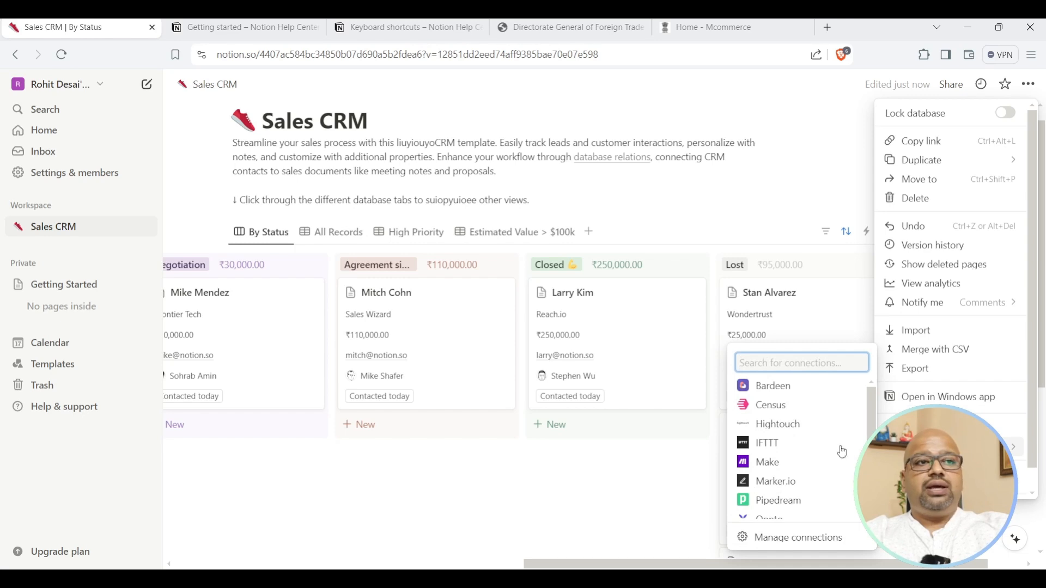
scroll(797, 431, down, 3)
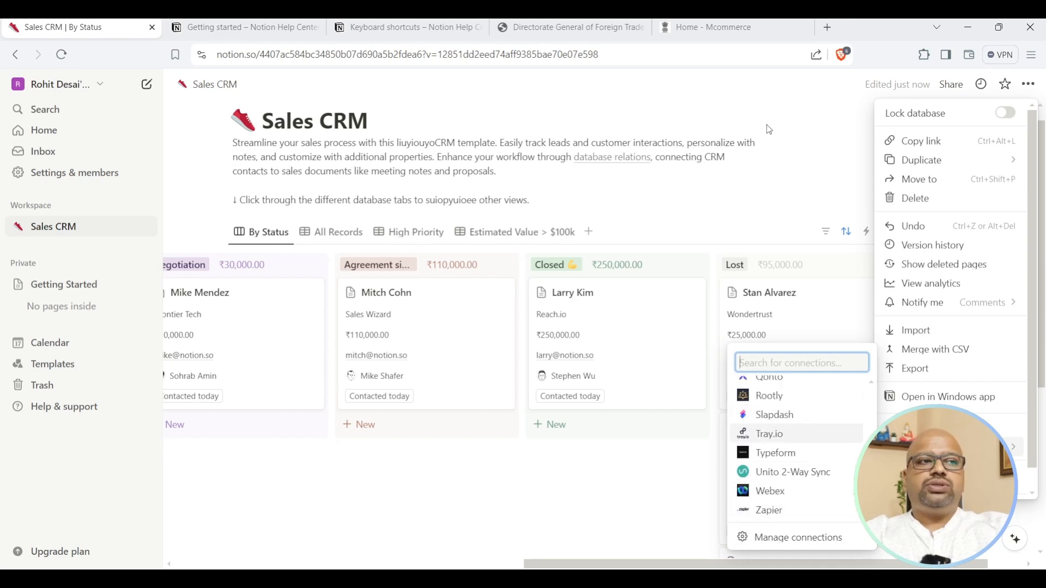
click(793, 151)
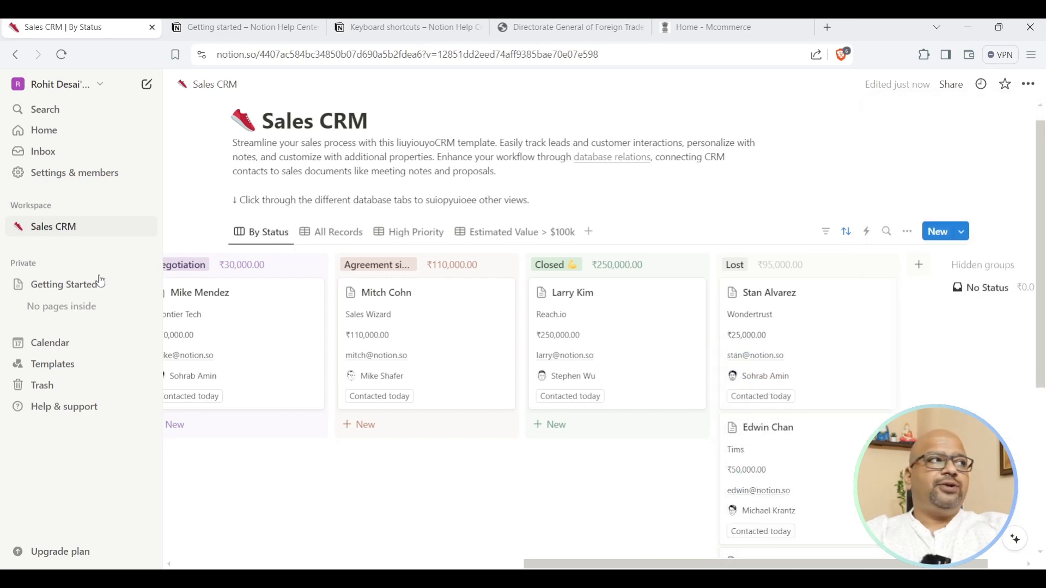
click(81, 413)
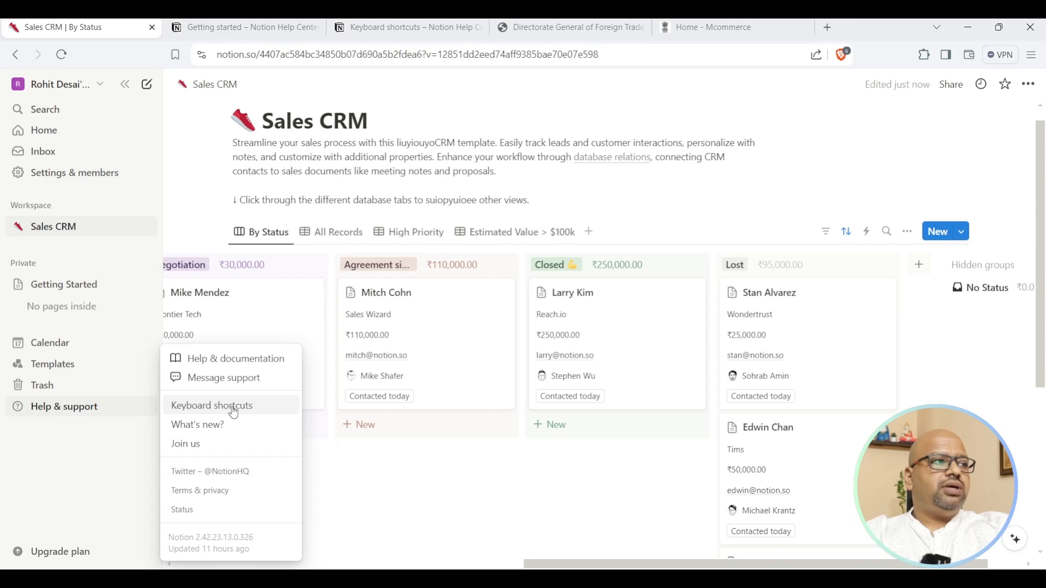
click(240, 361)
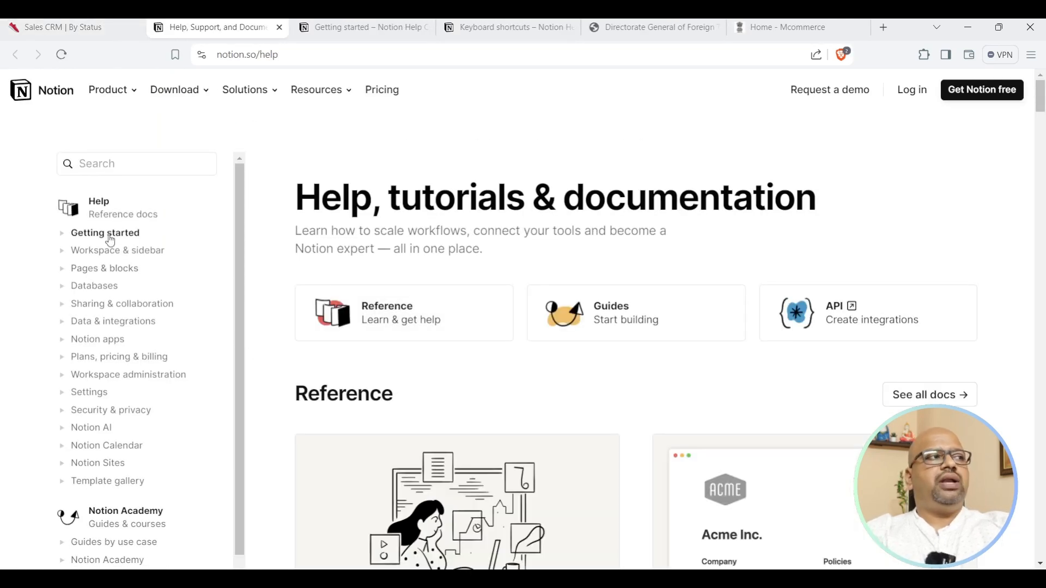
Browse the Getting started, Workspace & sidebar and Pages & blocks help guides.
click(110, 238)
scroll(537, 344, down, 8)
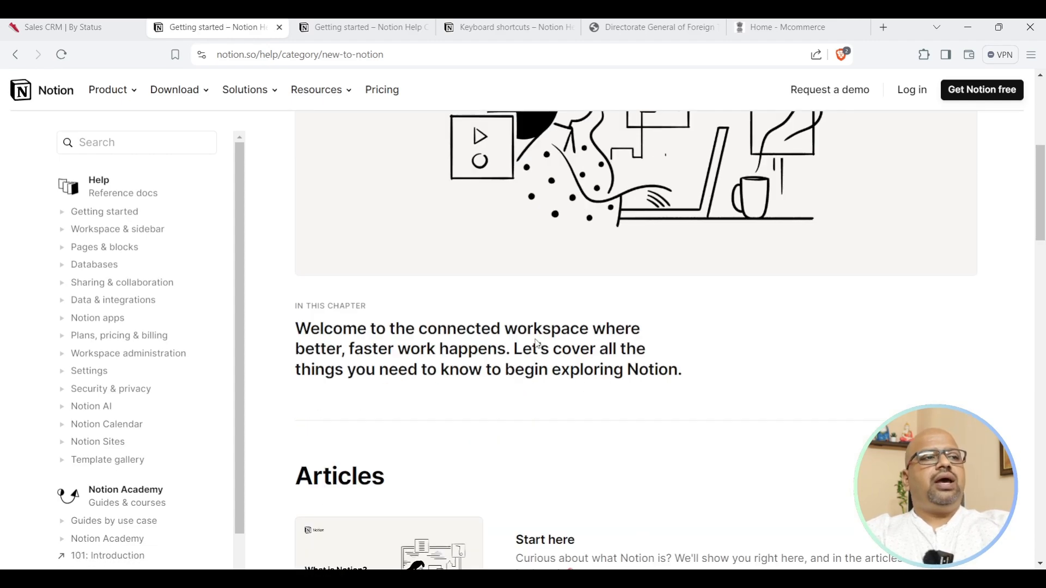
scroll(537, 345, down, 20)
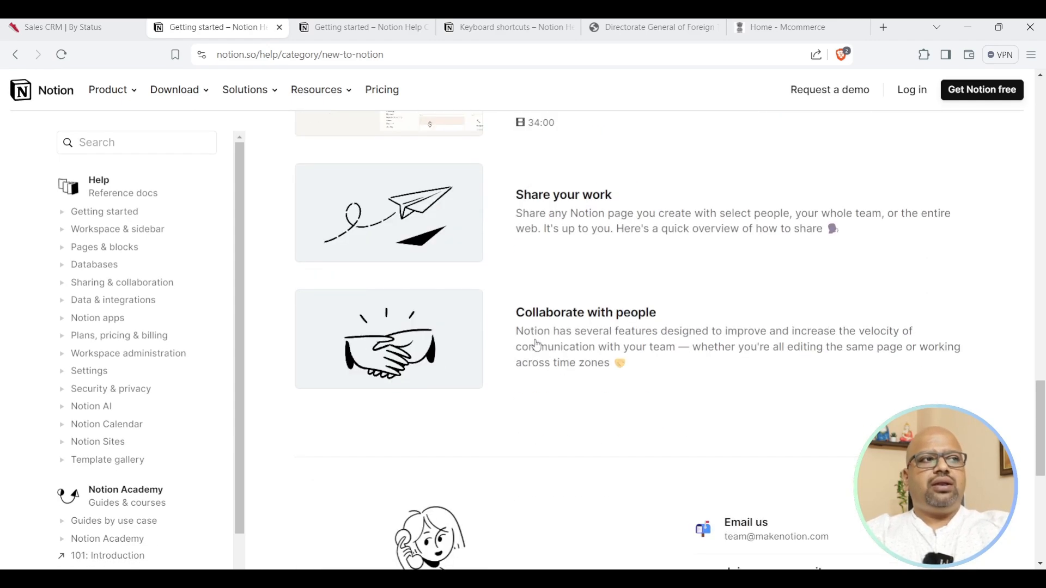
scroll(535, 346, up, 20)
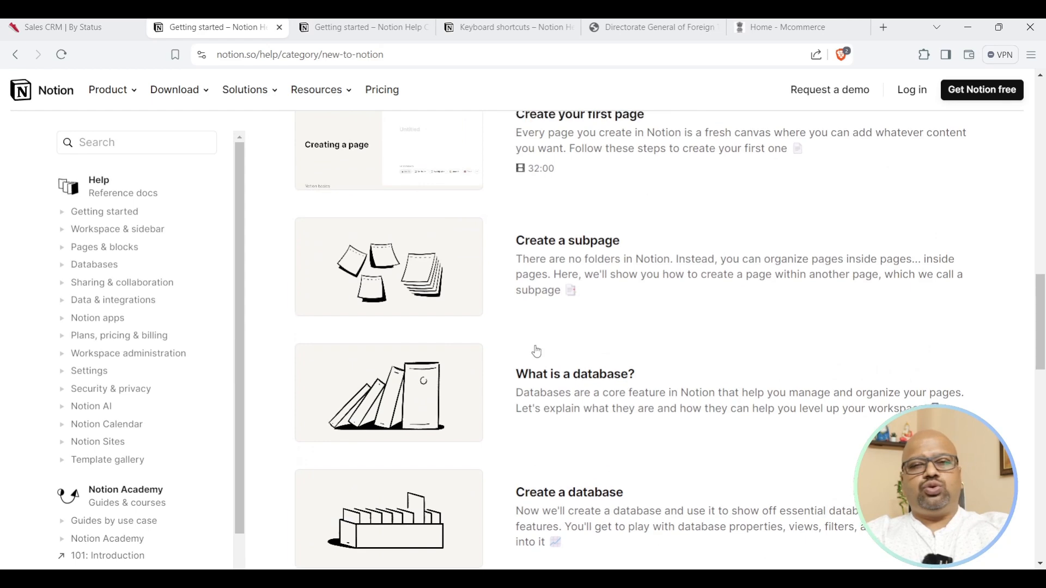
scroll(536, 365, up, 10)
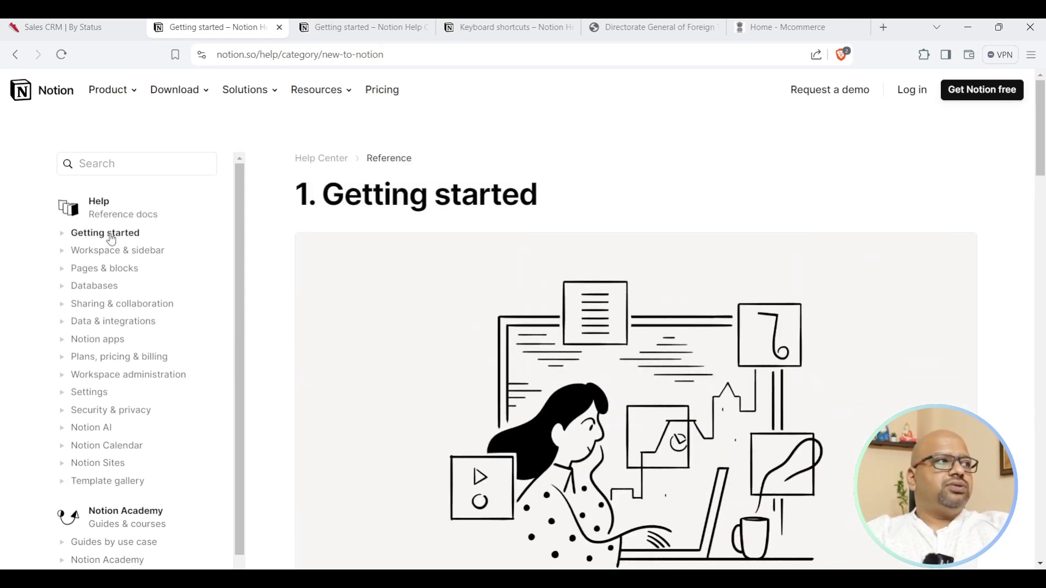
click(111, 256)
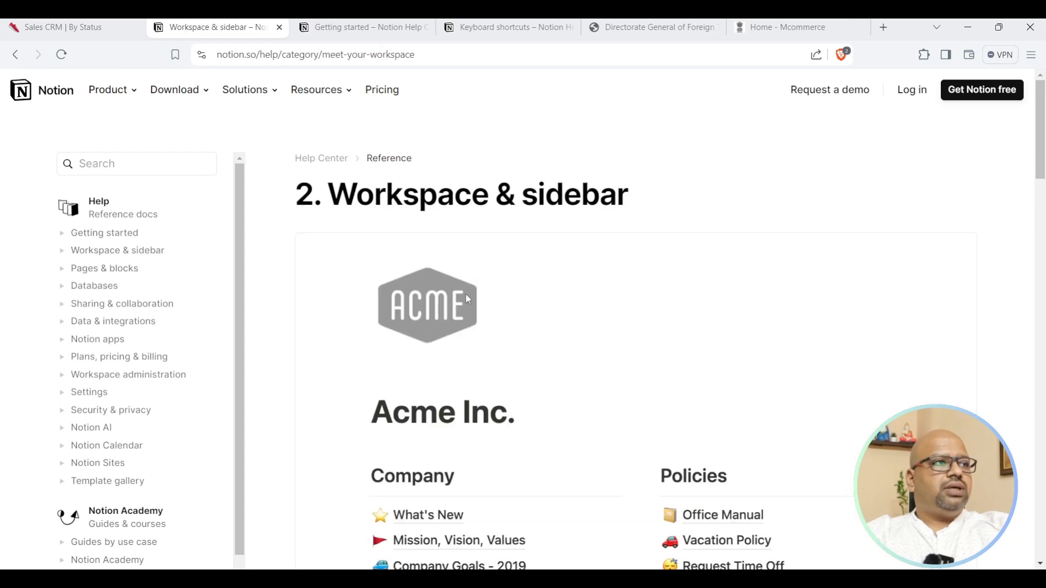
scroll(469, 297, down, 10)
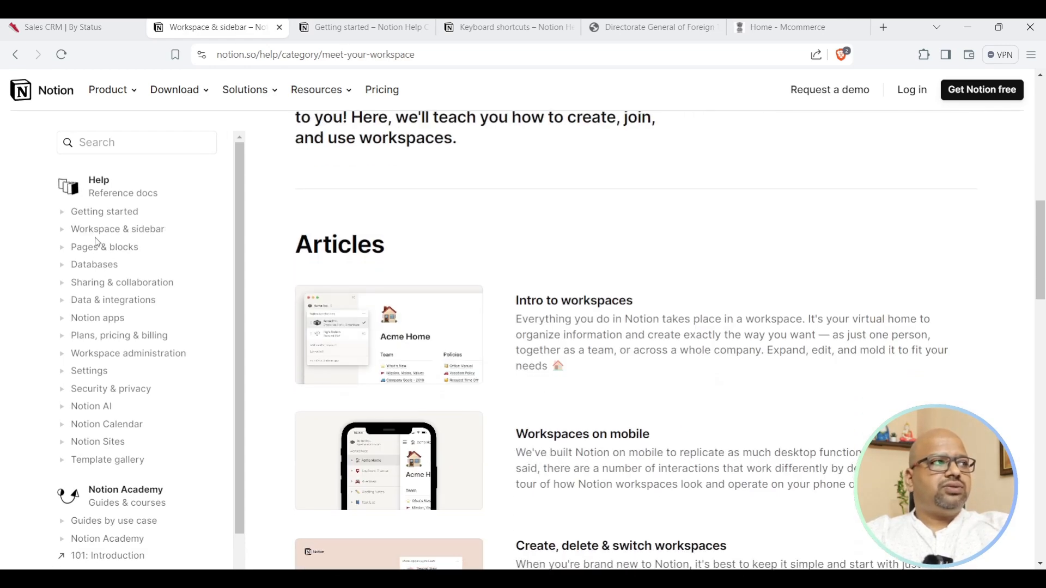
click(95, 249)
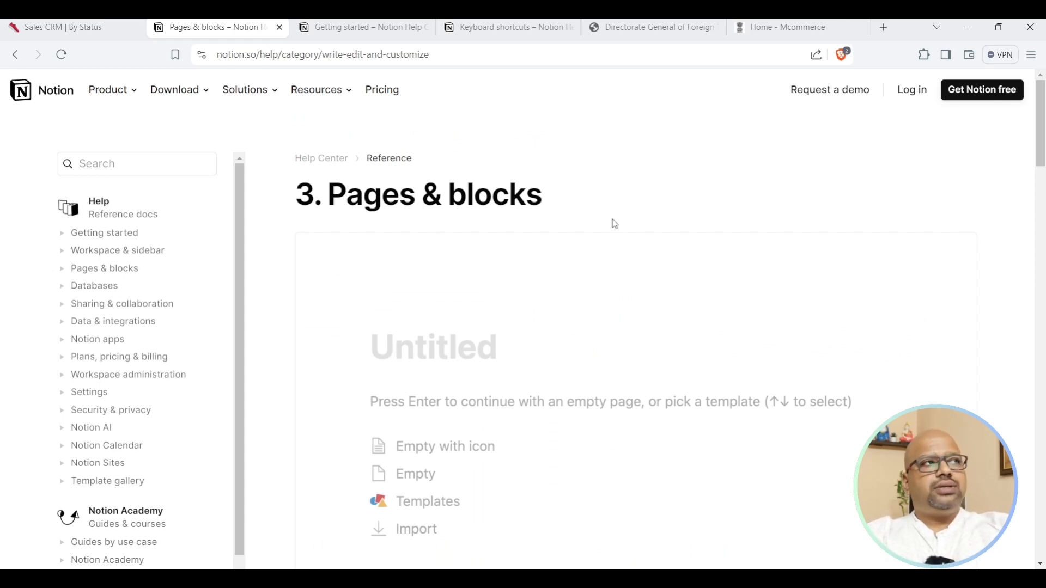
Close the help, Keyboard shortcuts, foreign trade directorate and Mcommerce tabs, keeping Sales CRM.
click(280, 28)
click(279, 30)
click(278, 30)
click(278, 30)
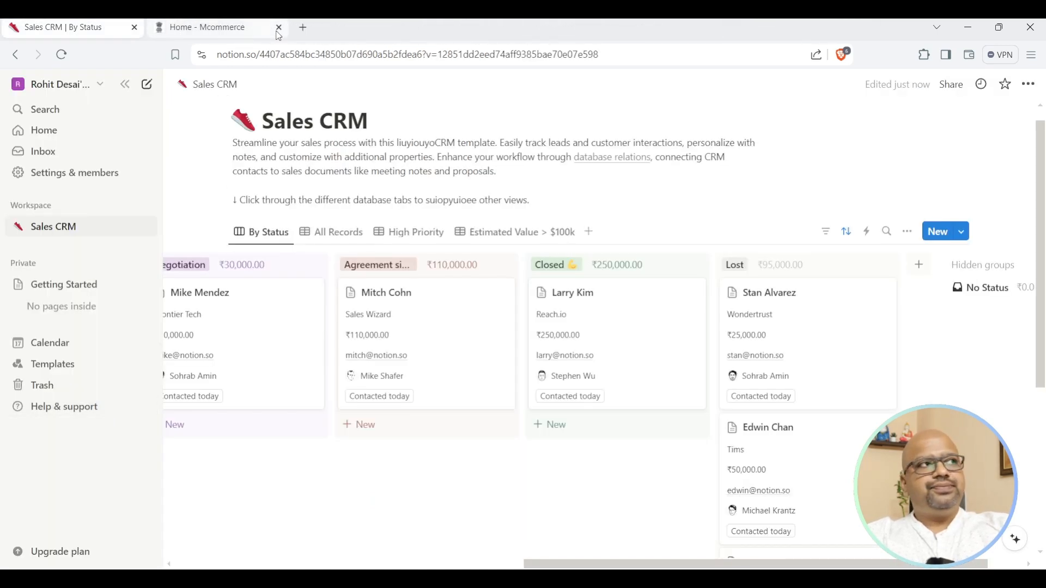
click(278, 30)
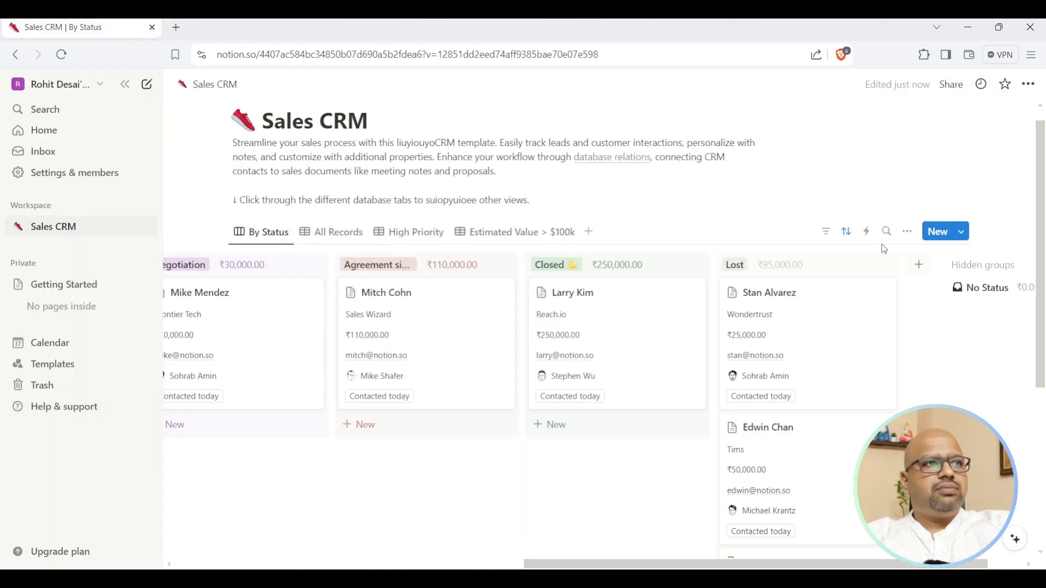